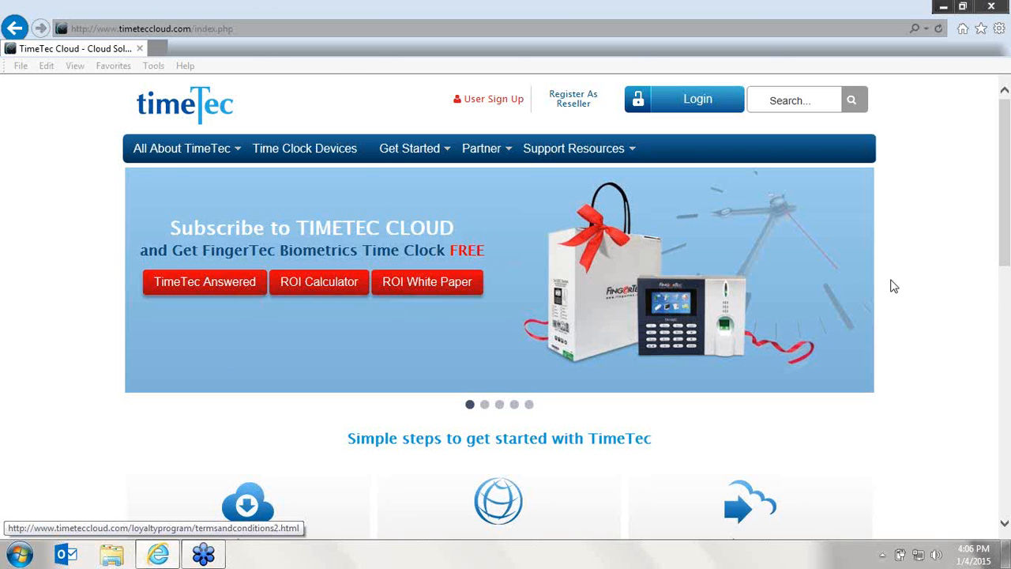
Log in to the TimeTec Cloud account with the account e-mail address and password
{"action": "left_click", "coordinate": [697, 107]}
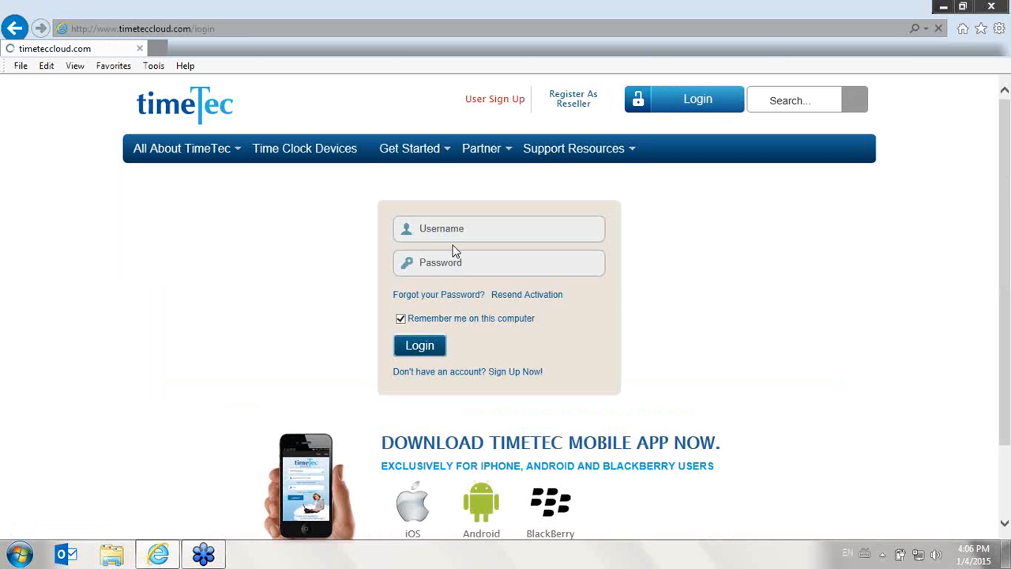
{"action": "left_click", "coordinate": [458, 232]}
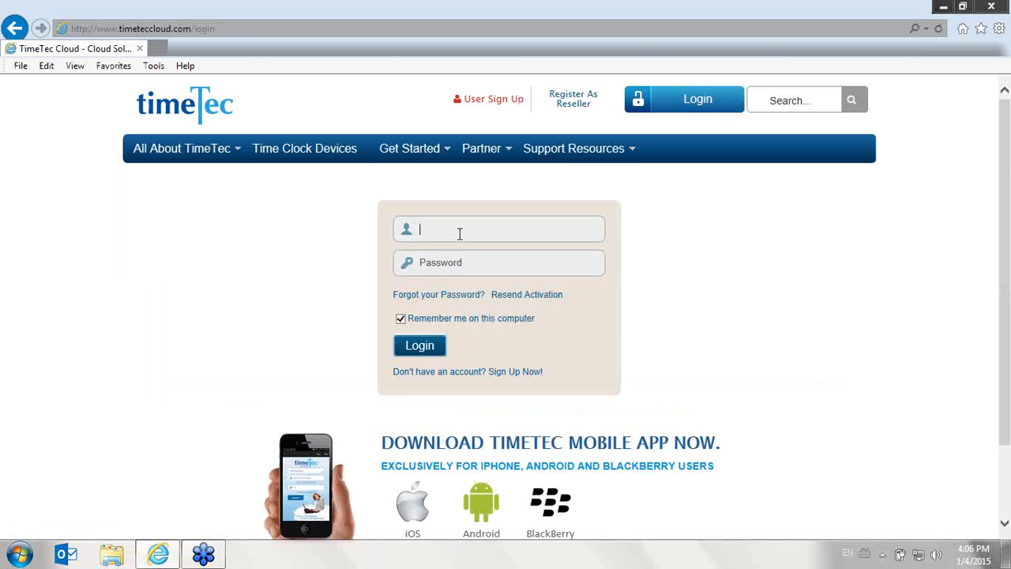
{"action": "key", "text": "Tab"}
{"action": "type", "text": "*********"}
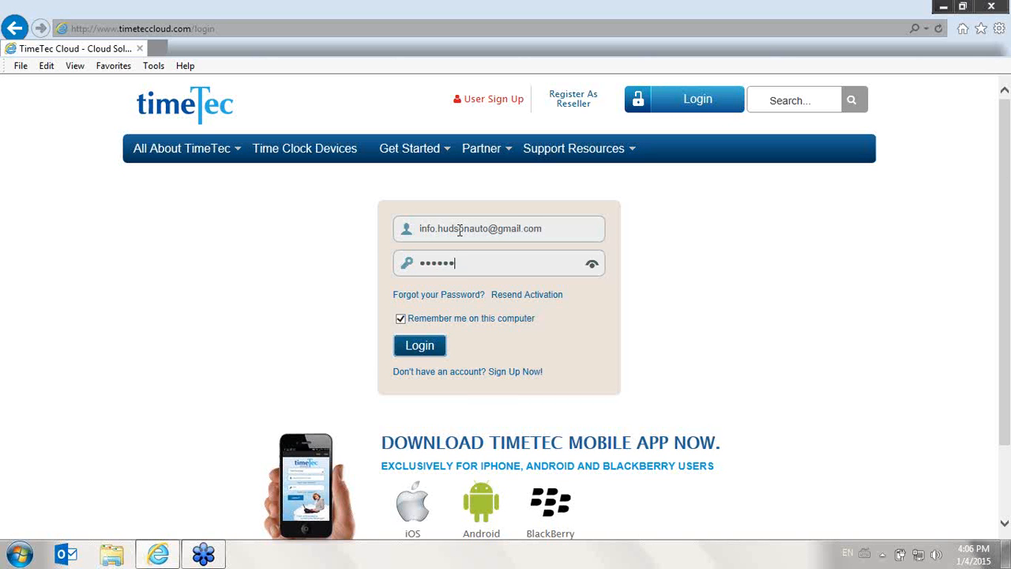
{"action": "type", "text": "**"}
{"action": "key", "text": "Return"}
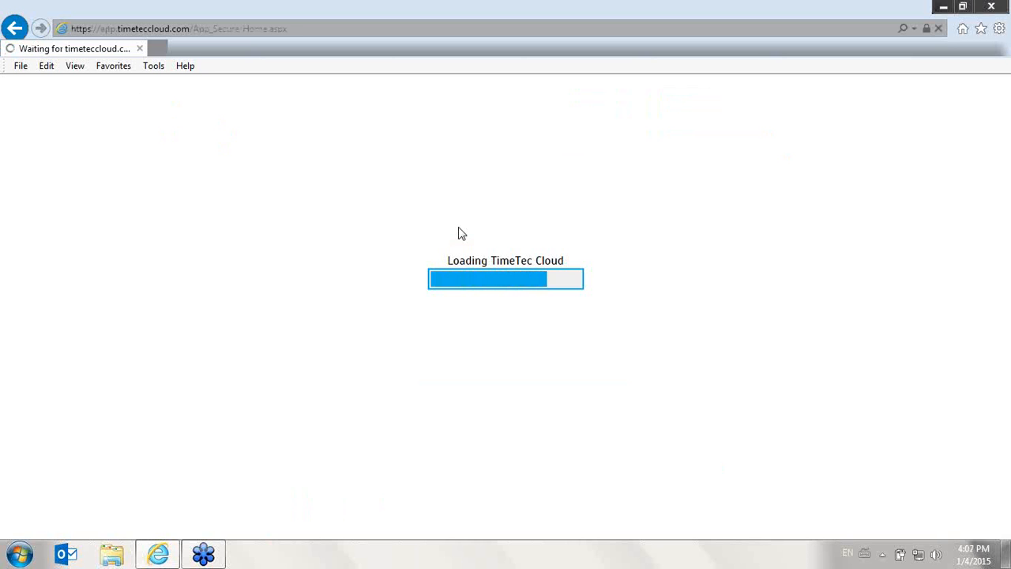
{"action": "left_click", "coordinate": [626, 286]}
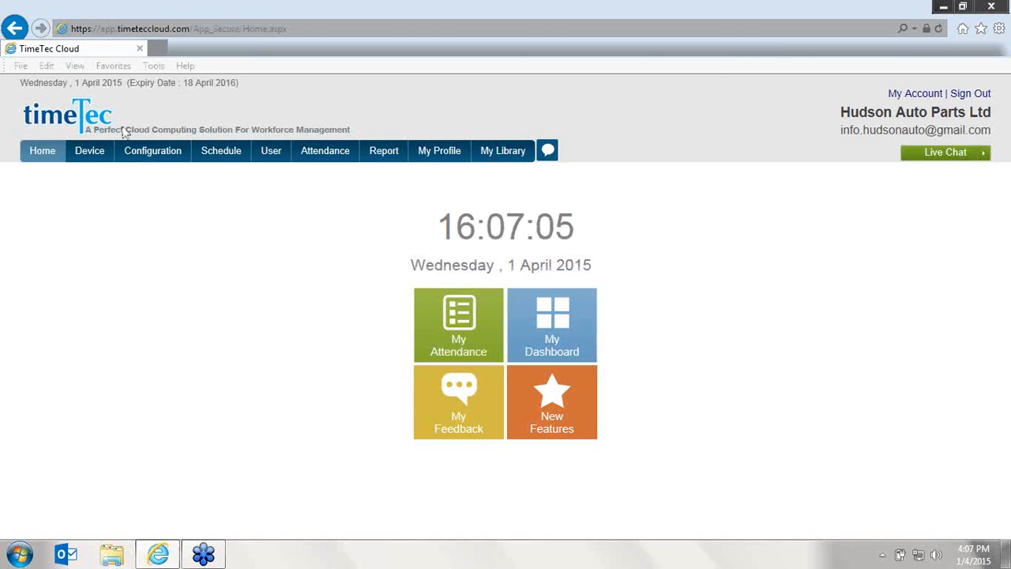
Open the company profile, select the company name text, and submit the profile
{"action": "mouse_move", "coordinate": [93, 157]}
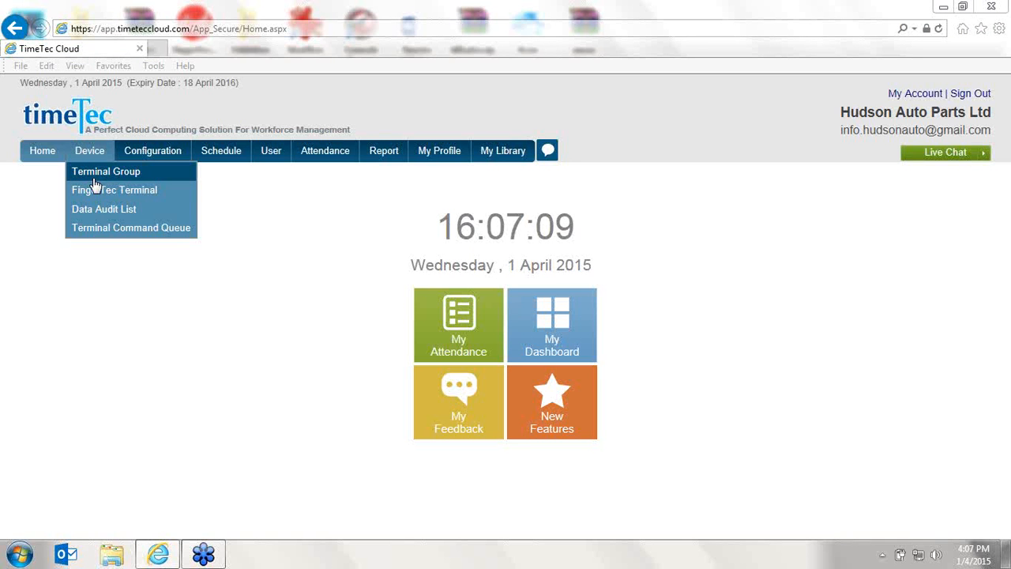
{"action": "mouse_move", "coordinate": [143, 160]}
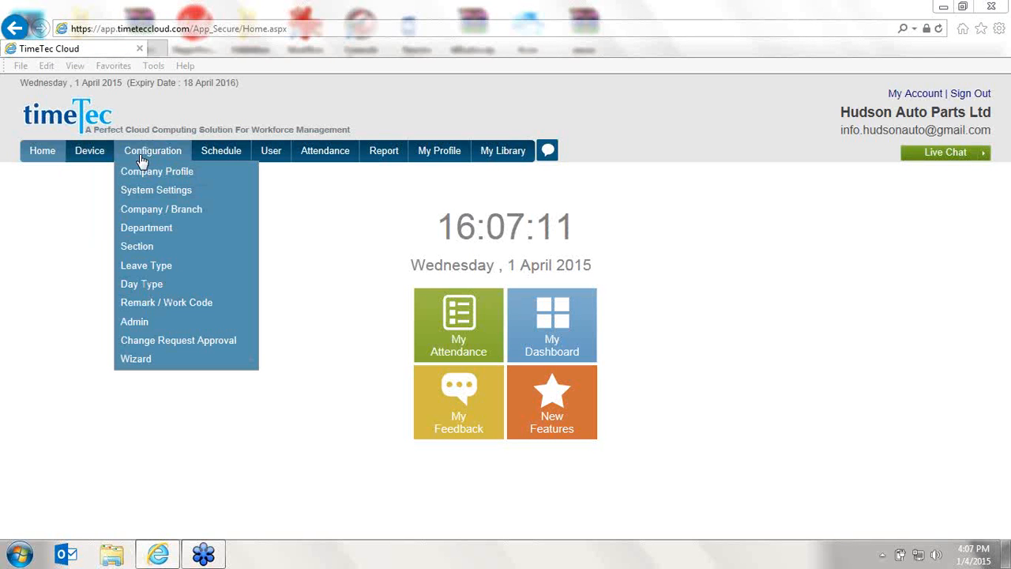
{"action": "left_click", "coordinate": [146, 172]}
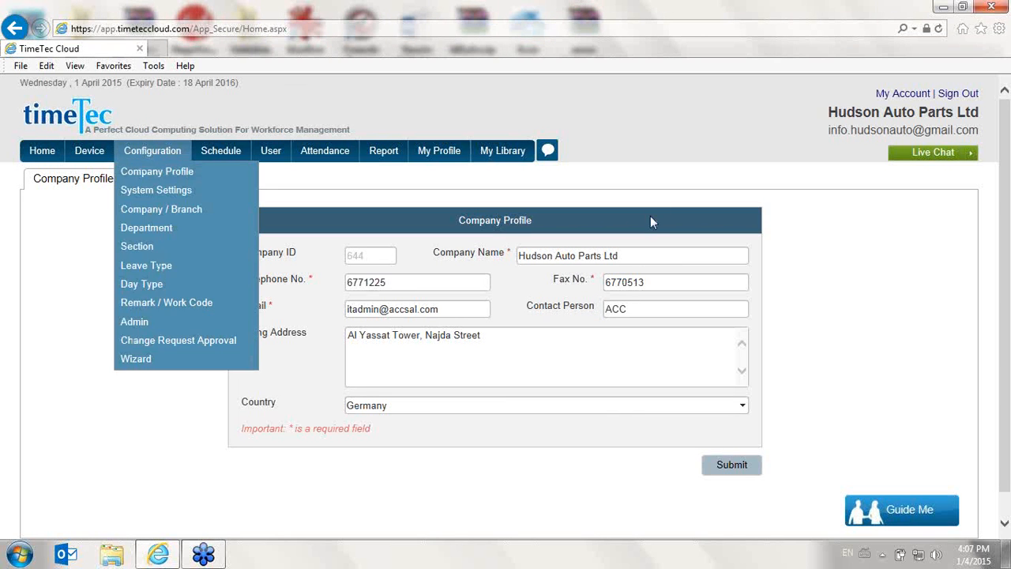
{"action": "left_click", "coordinate": [641, 256]}
{"action": "left_click_drag", "start_coordinate": [640, 259], "coordinate": [517, 257]}
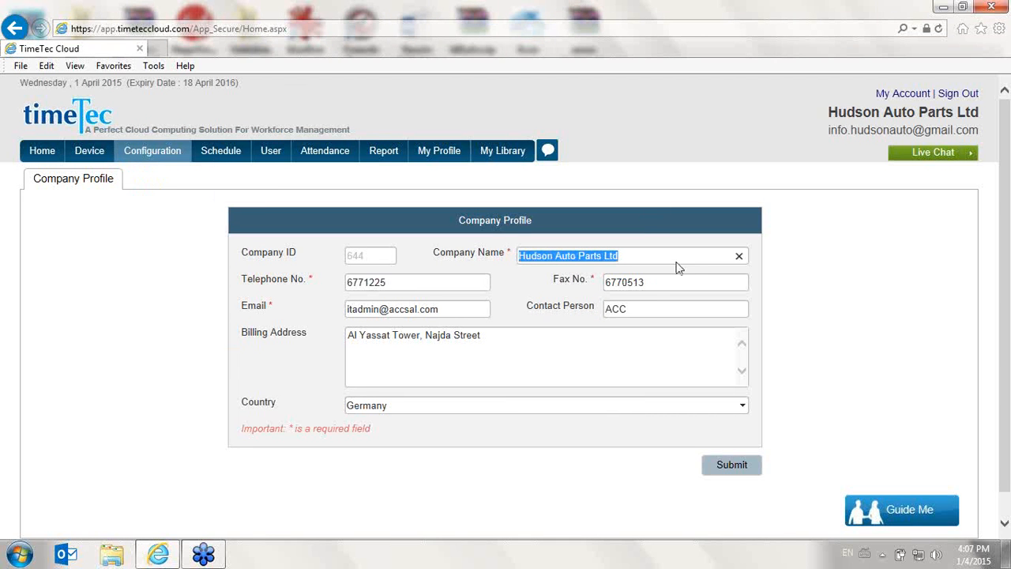
{"action": "left_click", "coordinate": [720, 469]}
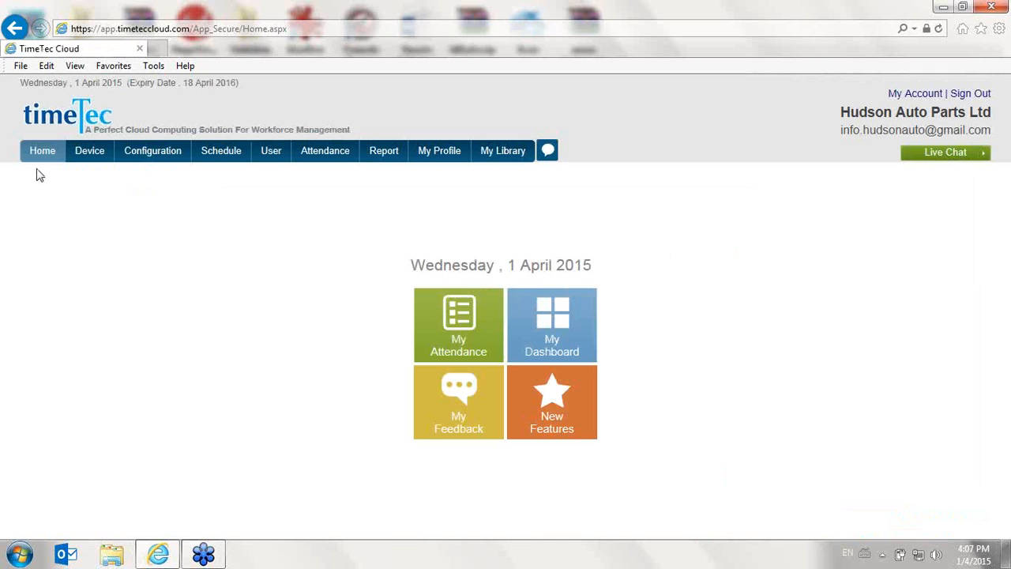
Open the system settings and review the login user, user and terminal license counts
{"action": "mouse_move", "coordinate": [134, 158]}
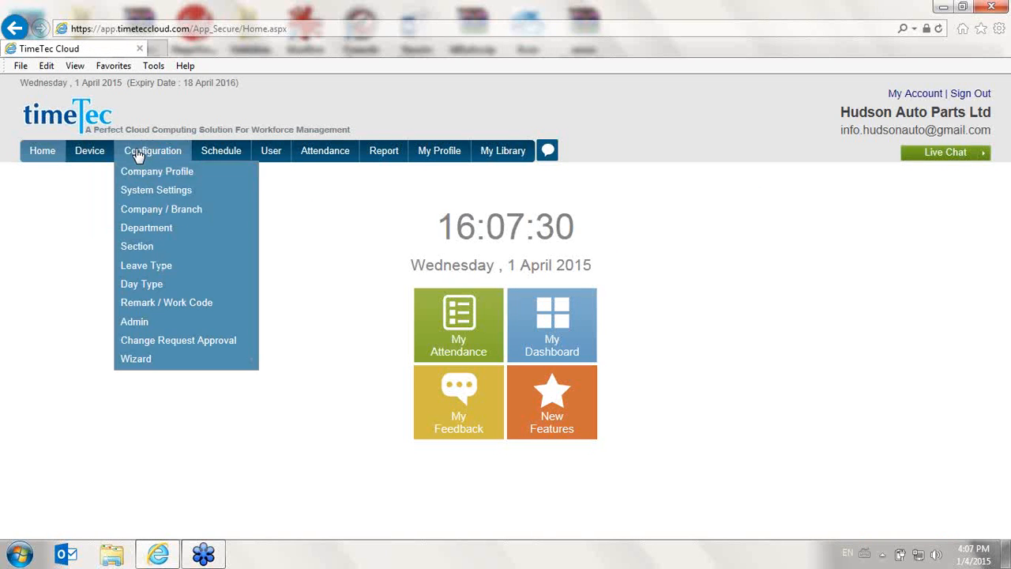
{"action": "left_click", "coordinate": [147, 194]}
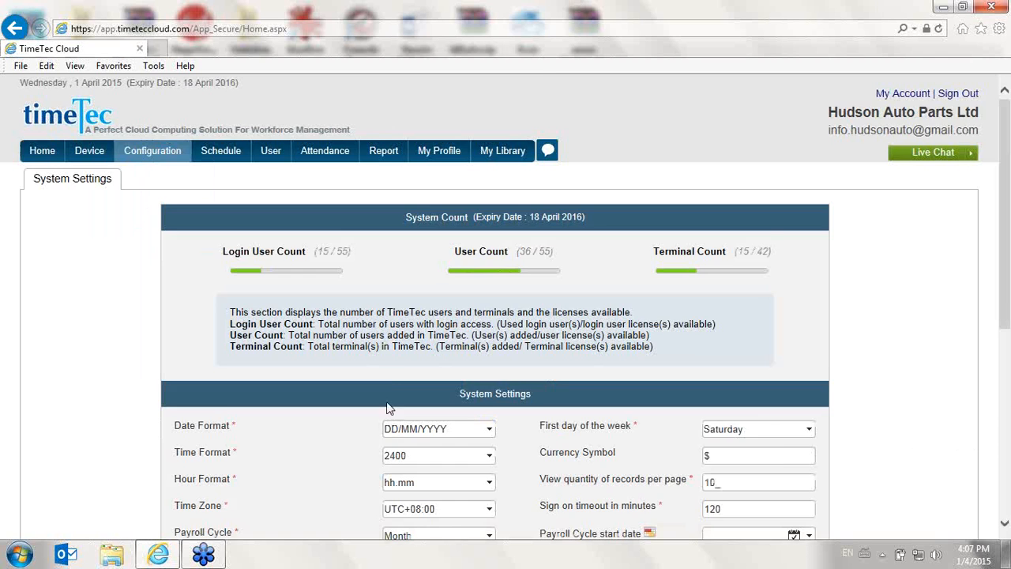
{"action": "scroll", "coordinate": [387, 374], "scroll_direction": "down", "scroll_amount": 1}
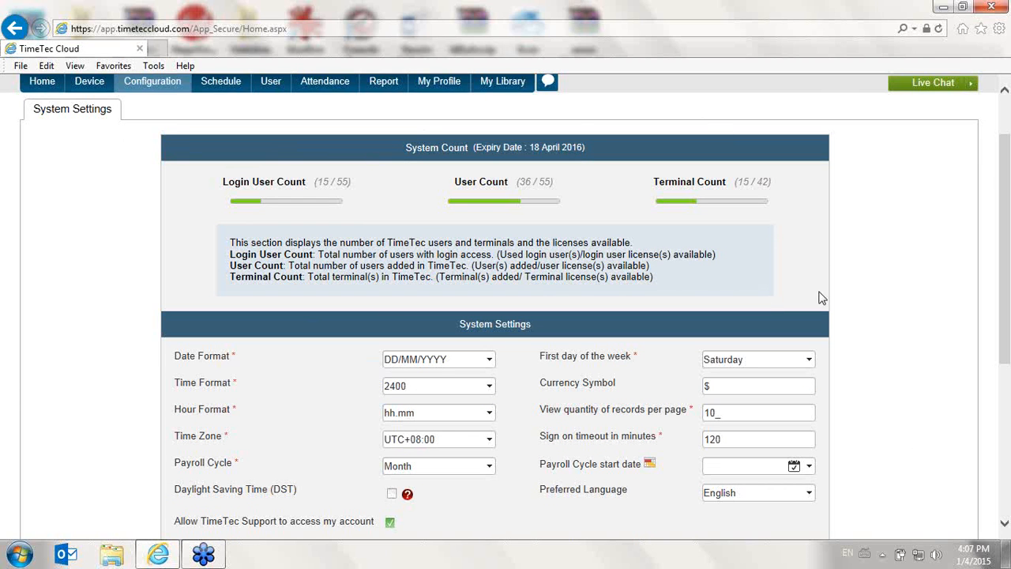
{"action": "scroll", "coordinate": [113, 216], "scroll_direction": "up", "scroll_amount": 2}
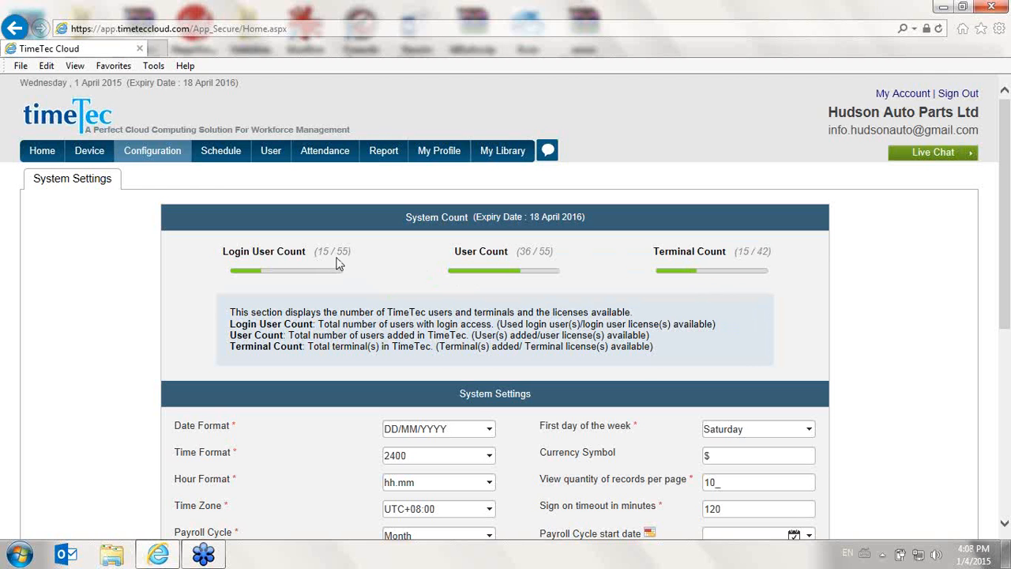
{"action": "scroll", "coordinate": [338, 265], "scroll_direction": "down", "scroll_amount": 3}
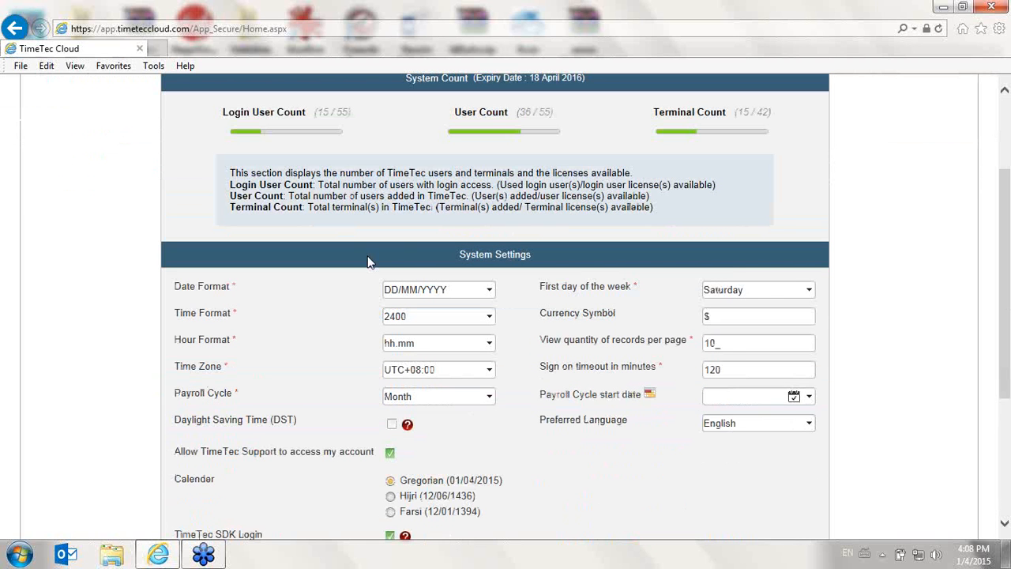
Check the options available for the first day of the week and the preferred language in the system settings
{"action": "left_click", "coordinate": [768, 295]}
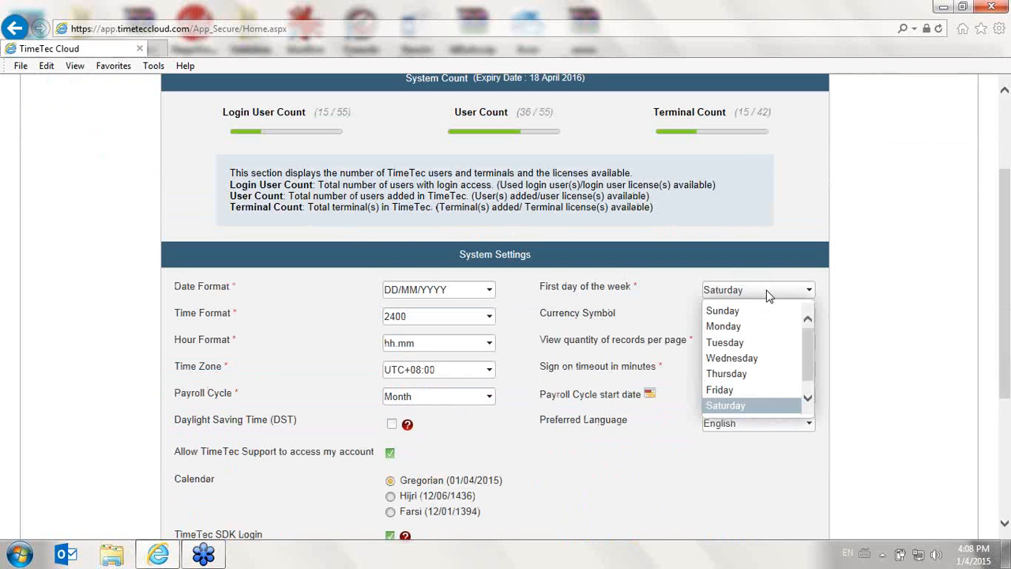
{"action": "left_click", "coordinate": [768, 294]}
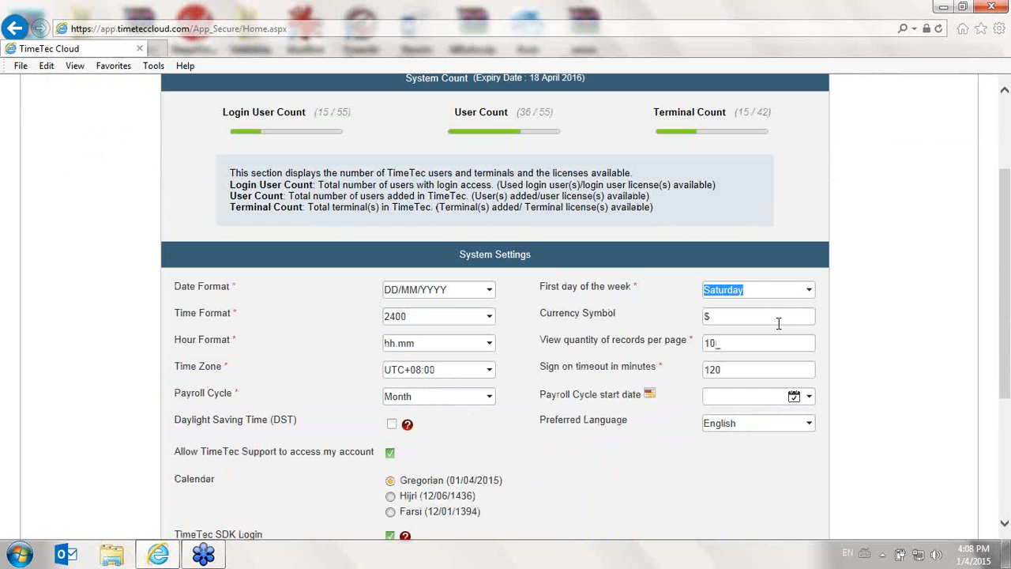
{"action": "left_click", "coordinate": [769, 426]}
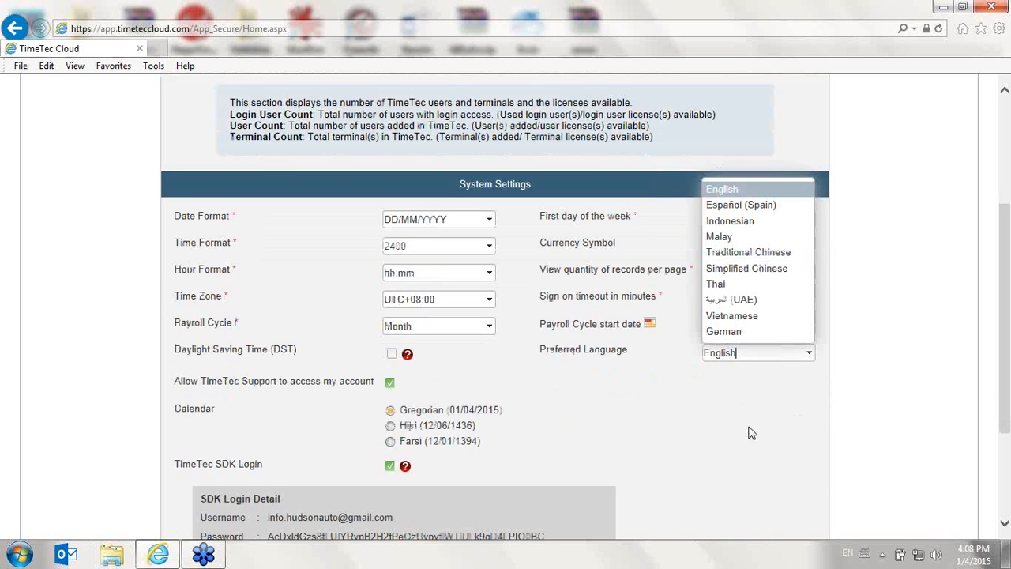
{"action": "scroll", "coordinate": [751, 431], "scroll_direction": "down", "scroll_amount": 3}
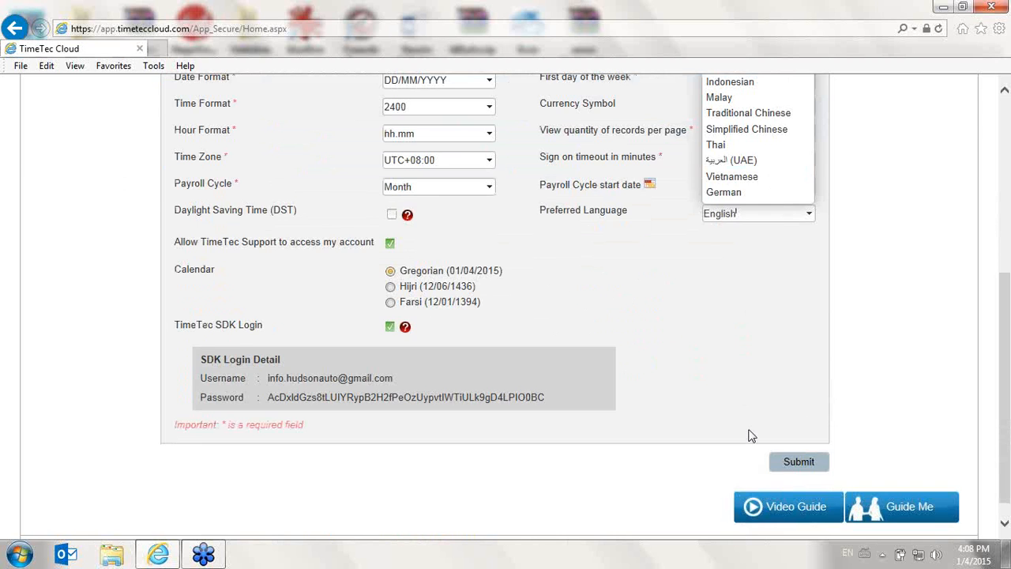
{"action": "scroll", "coordinate": [751, 436], "scroll_direction": "up", "scroll_amount": 5}
Open the company/branch list and view the form for adding a branch, closing it without saving
{"action": "mouse_move", "coordinate": [152, 150]}
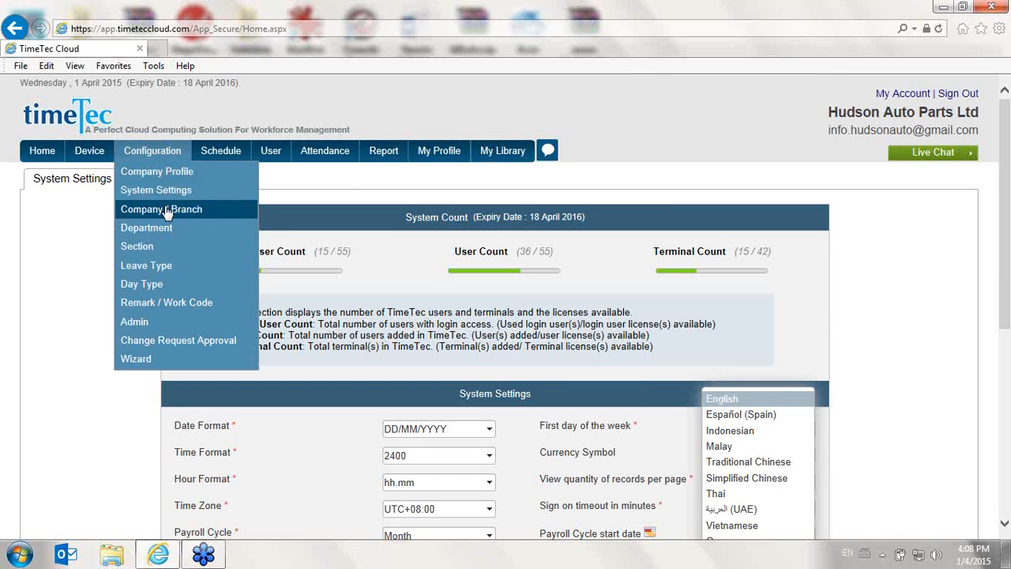
{"action": "left_click", "coordinate": [166, 209]}
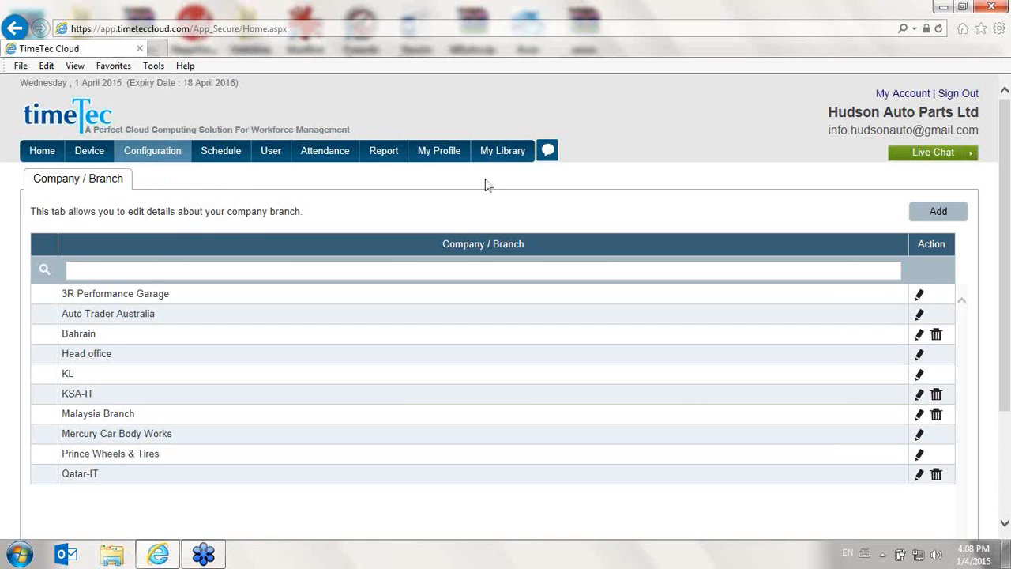
{"action": "left_click", "coordinate": [951, 212]}
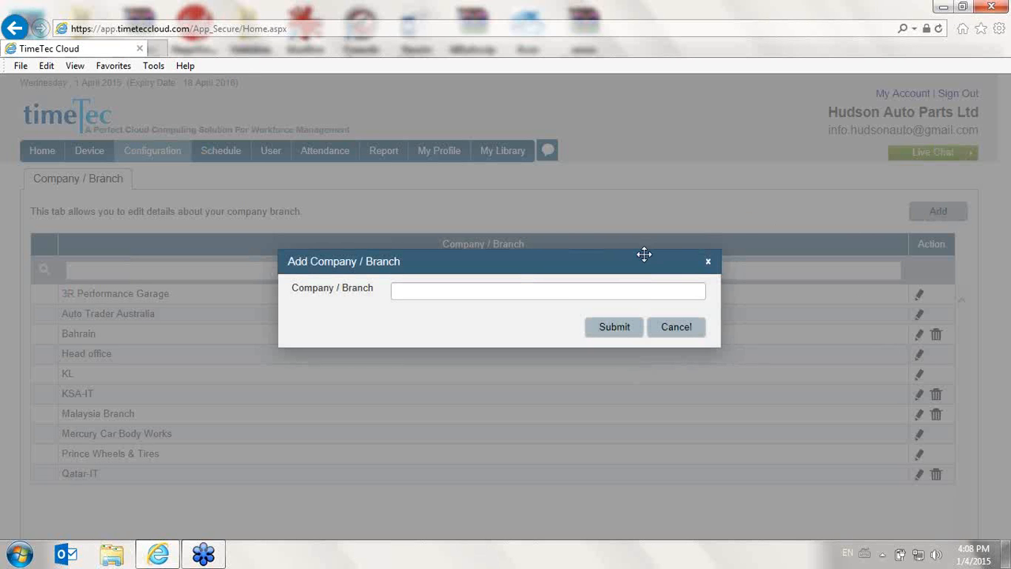
{"action": "left_click", "coordinate": [503, 290]}
{"action": "left_click", "coordinate": [681, 332]}
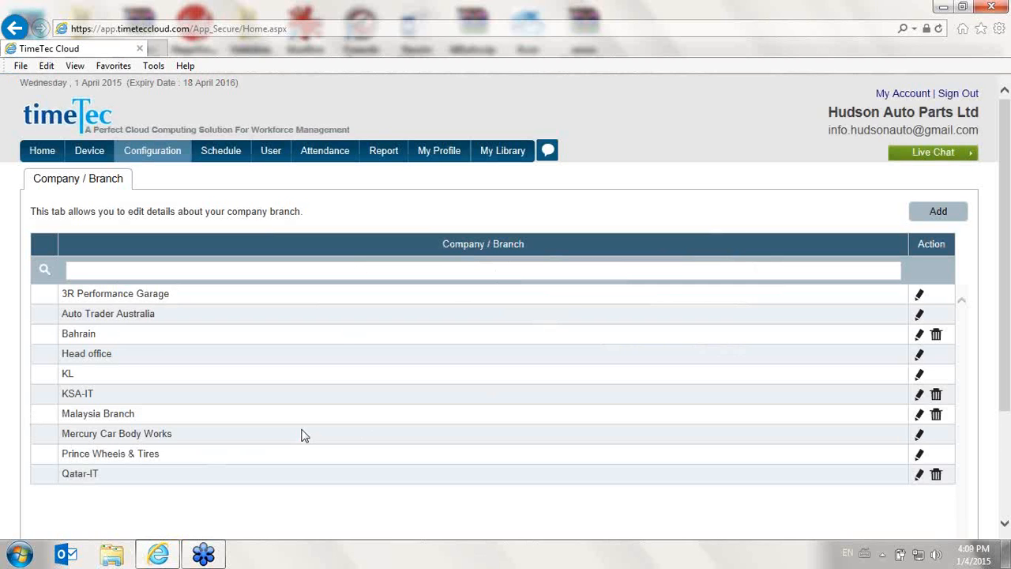
Check the records-per-page options of the branch list and view the edit form of 3R Performance Garage without saving
{"action": "scroll", "coordinate": [301, 435], "scroll_direction": "down", "scroll_amount": 2}
{"action": "scroll", "coordinate": [437, 449], "scroll_direction": "down", "scroll_amount": 2}
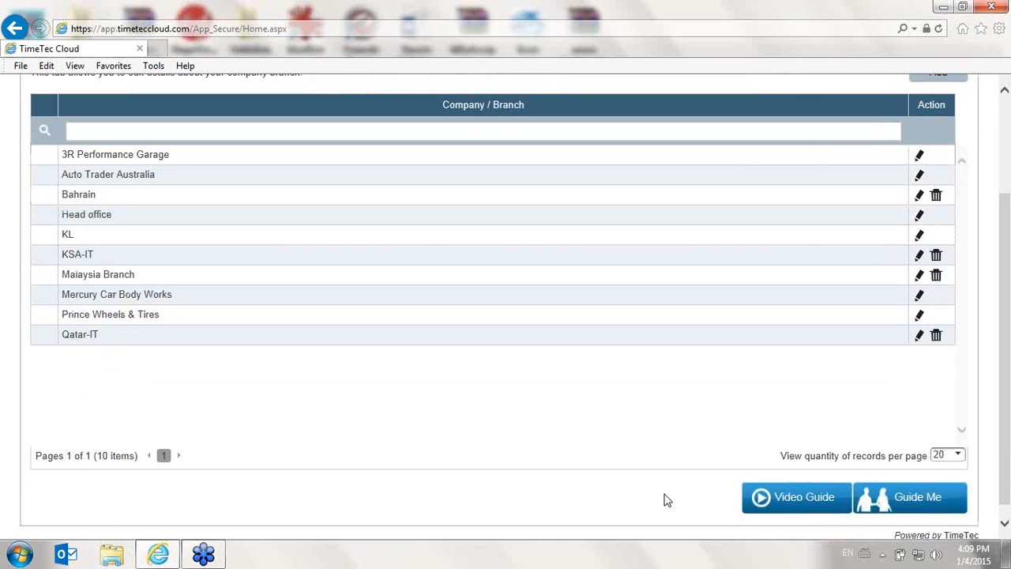
{"action": "left_click", "coordinate": [961, 457]}
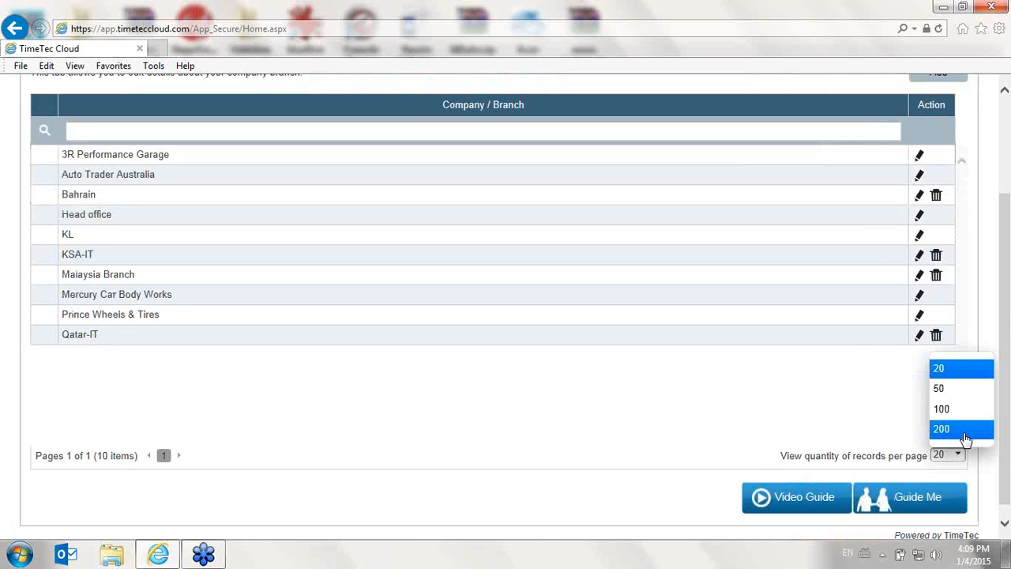
{"action": "left_click", "coordinate": [626, 433]}
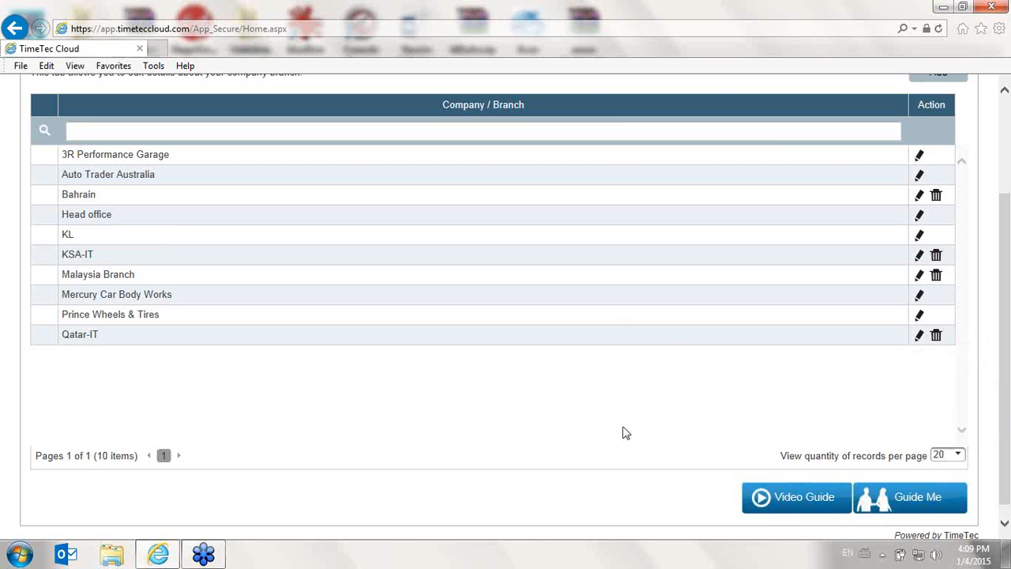
{"action": "scroll", "coordinate": [626, 433], "scroll_direction": "up", "scroll_amount": 2}
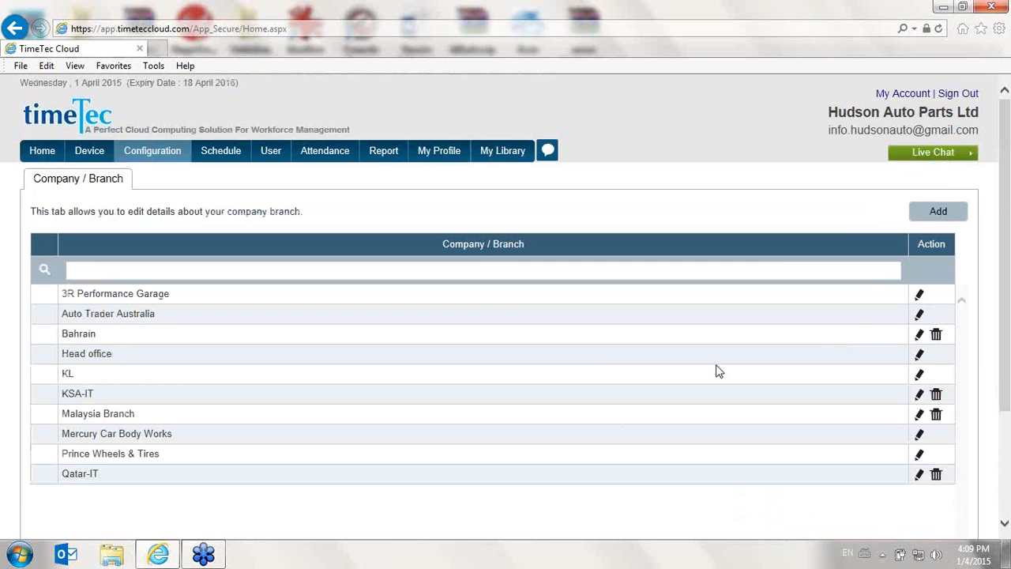
{"action": "left_click", "coordinate": [920, 295]}
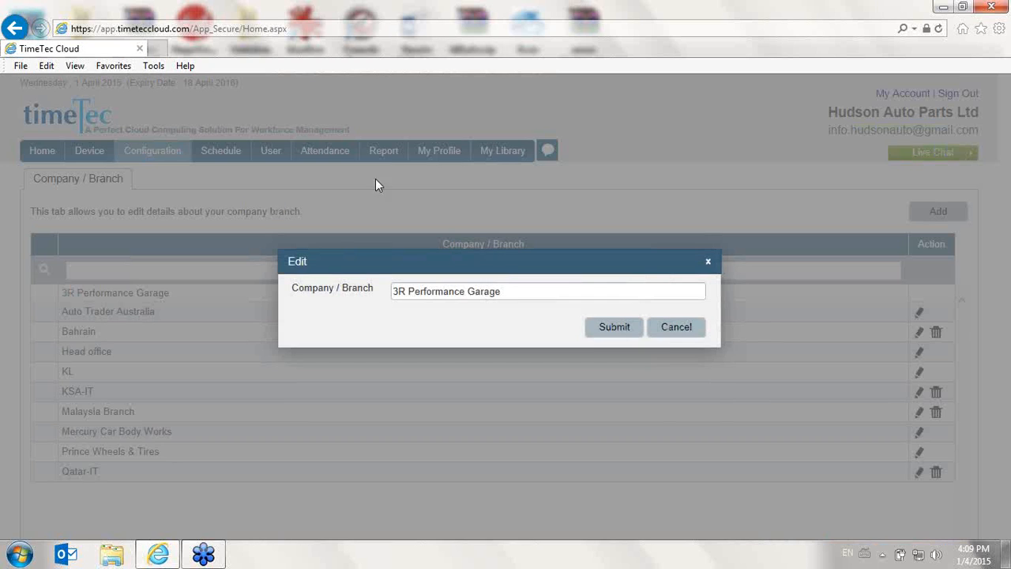
{"action": "left_click", "coordinate": [671, 334]}
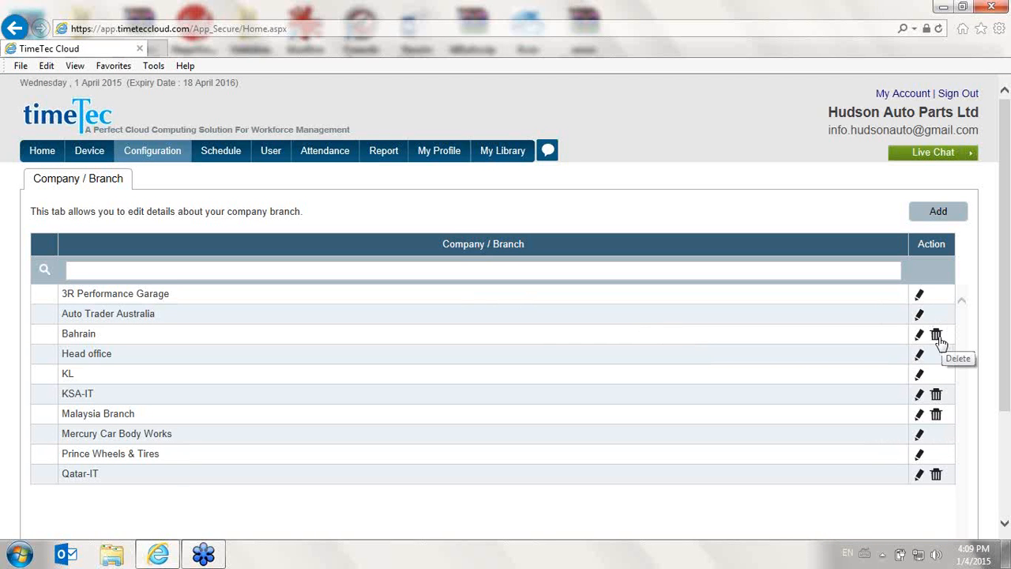
Open the department list and view the form for adding a department, closing it without saving
{"action": "mouse_move", "coordinate": [152, 152]}
{"action": "left_click", "coordinate": [175, 232]}
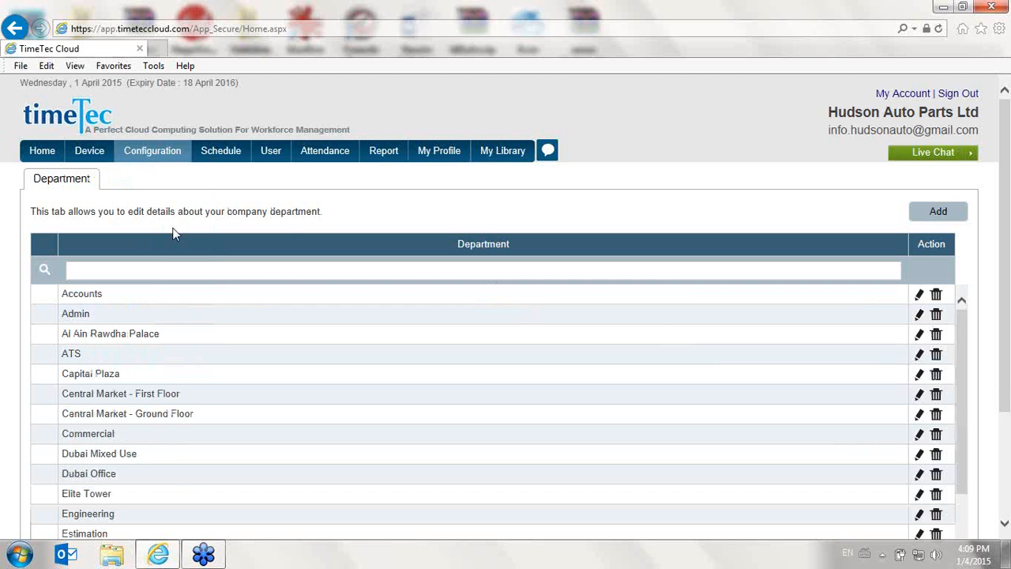
{"action": "left_click", "coordinate": [919, 215]}
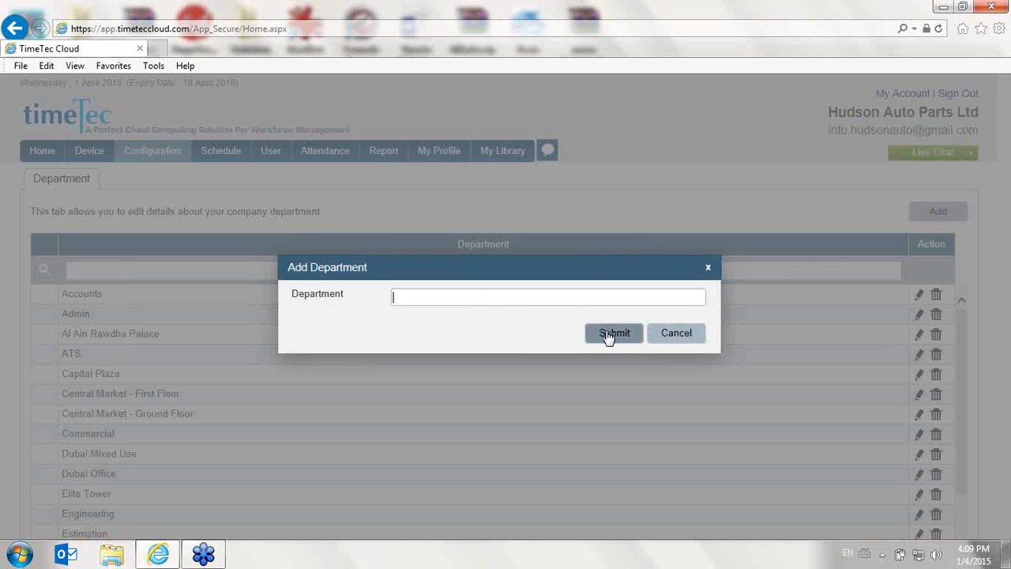
{"action": "left_click", "coordinate": [670, 336]}
{"action": "scroll", "coordinate": [179, 253], "scroll_direction": "down", "scroll_amount": 2}
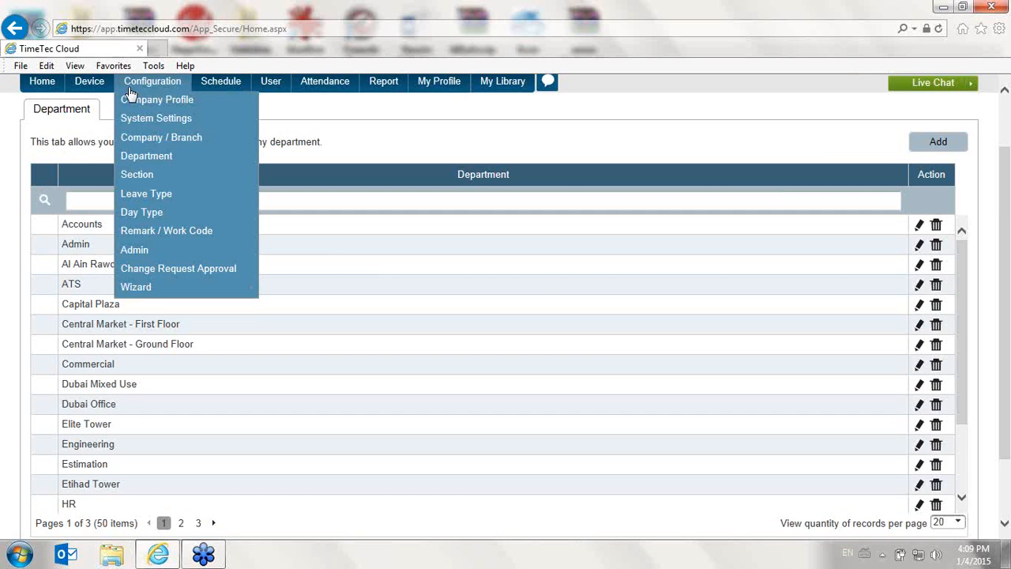
Open the section list and view the form for adding a section, closing it without saving
{"action": "mouse_move", "coordinate": [133, 82]}
{"action": "left_click", "coordinate": [150, 177]}
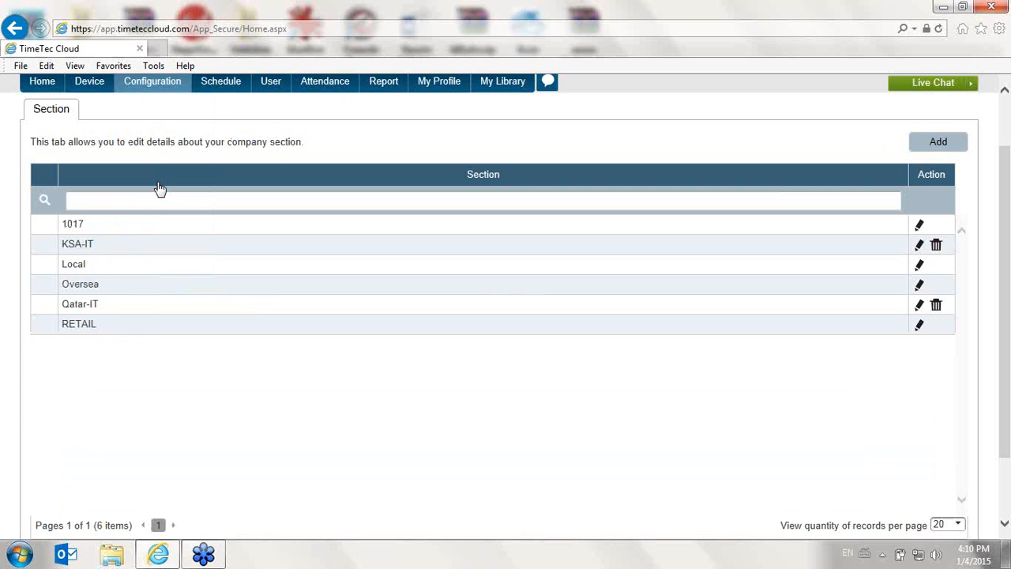
{"action": "left_click", "coordinate": [89, 81]}
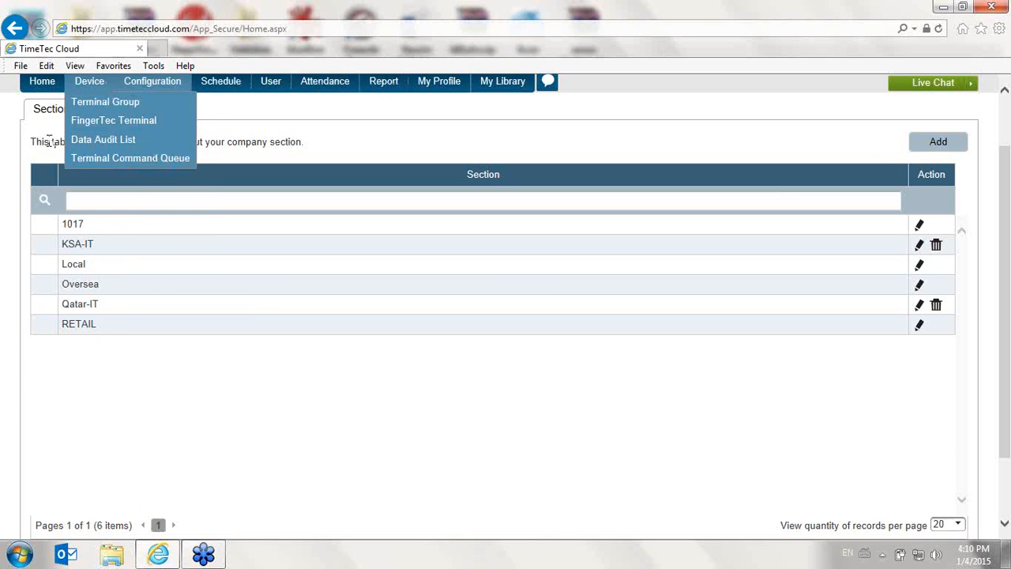
{"action": "left_click", "coordinate": [956, 152]}
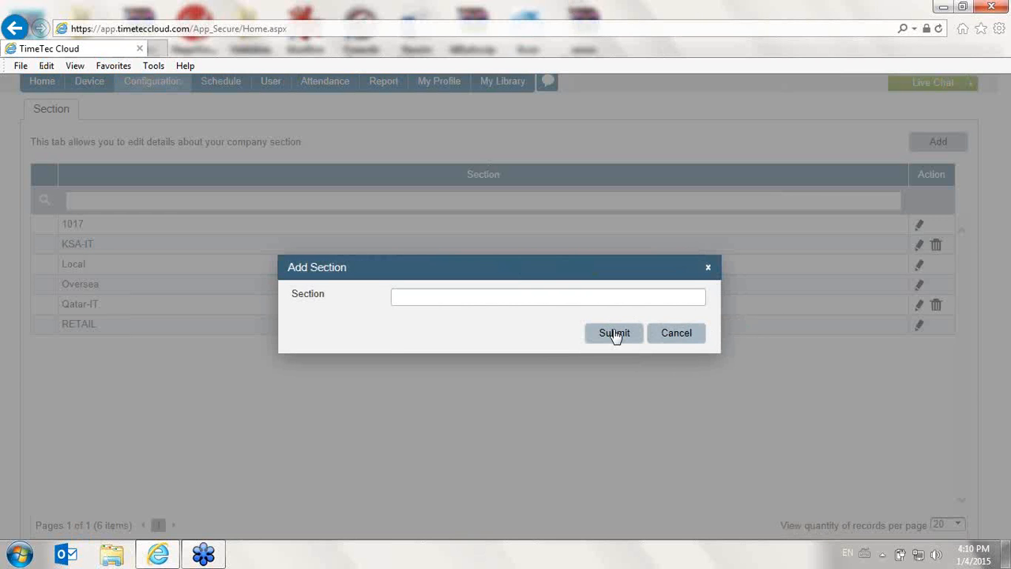
{"action": "left_click", "coordinate": [703, 343]}
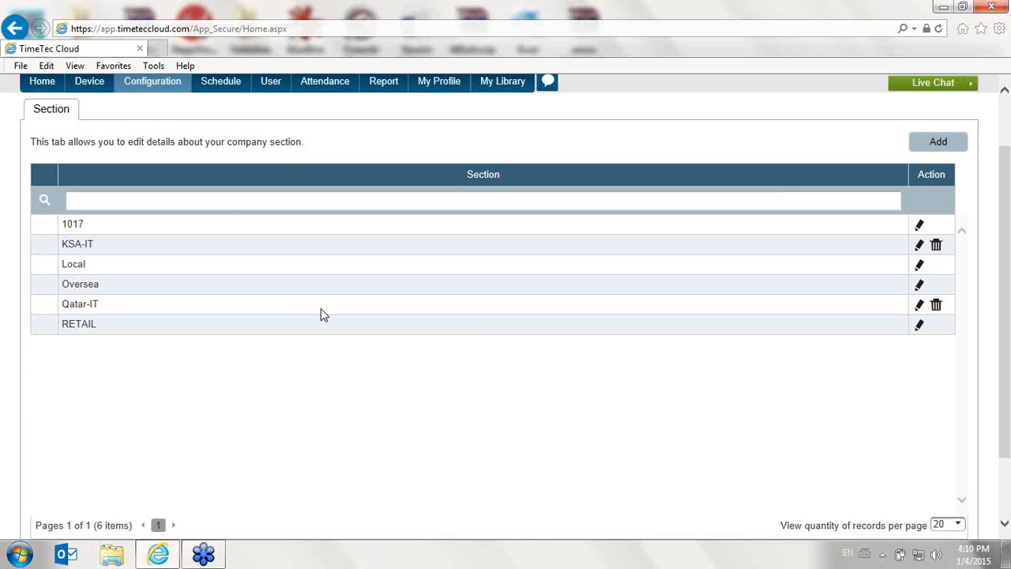
Open the leave type list and view the form for adding a leave type, closing it without saving
{"action": "scroll", "coordinate": [300, 292], "scroll_direction": "up", "scroll_amount": 1}
{"action": "mouse_move", "coordinate": [192, 154]}
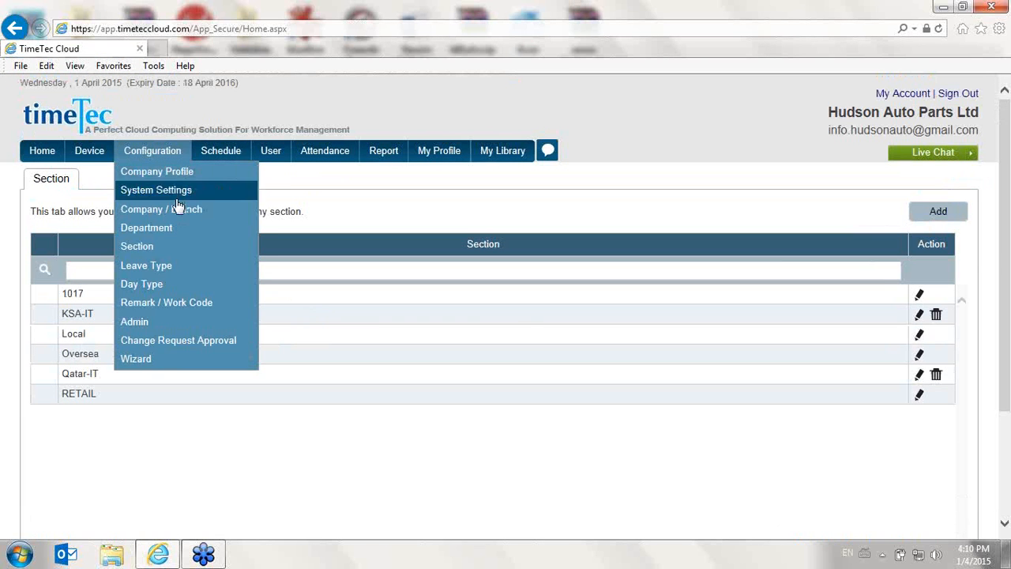
{"action": "left_click", "coordinate": [146, 266]}
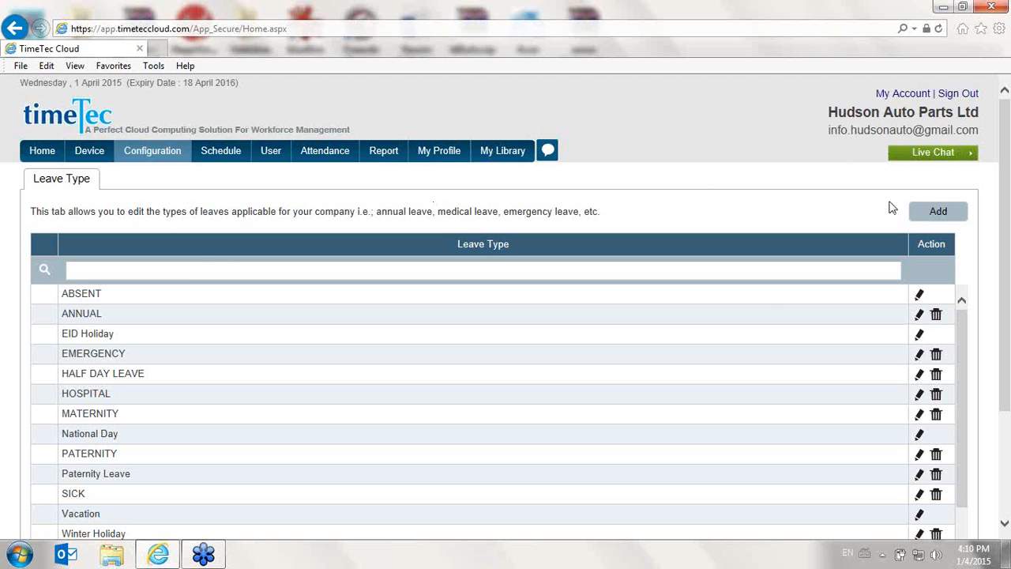
{"action": "left_click", "coordinate": [960, 211]}
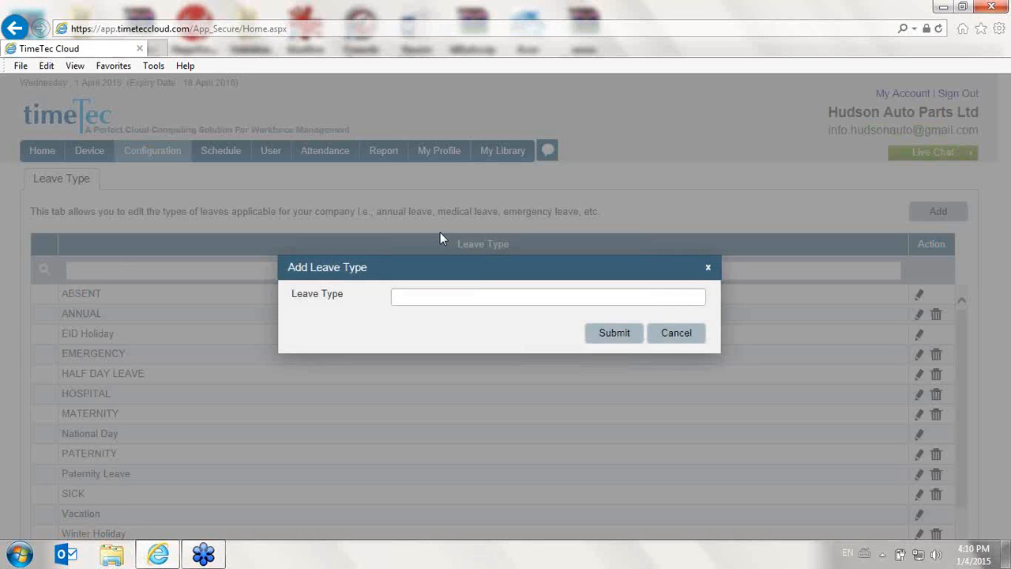
{"action": "left_click", "coordinate": [484, 298]}
{"action": "left_click", "coordinate": [664, 342]}
{"action": "scroll", "coordinate": [651, 351], "scroll_direction": "down", "scroll_amount": 3}
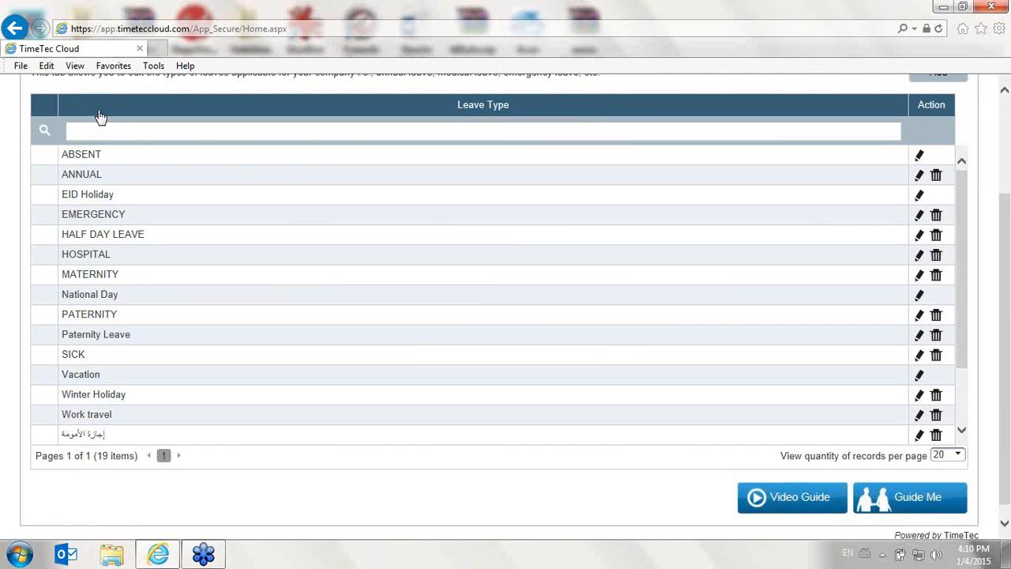
Open the day type configuration and set the OT Wages % of Restday to 200, saving the change
{"action": "scroll", "coordinate": [98, 121], "scroll_direction": "up", "scroll_amount": 3}
{"action": "mouse_move", "coordinate": [151, 158]}
{"action": "left_click", "coordinate": [177, 294]}
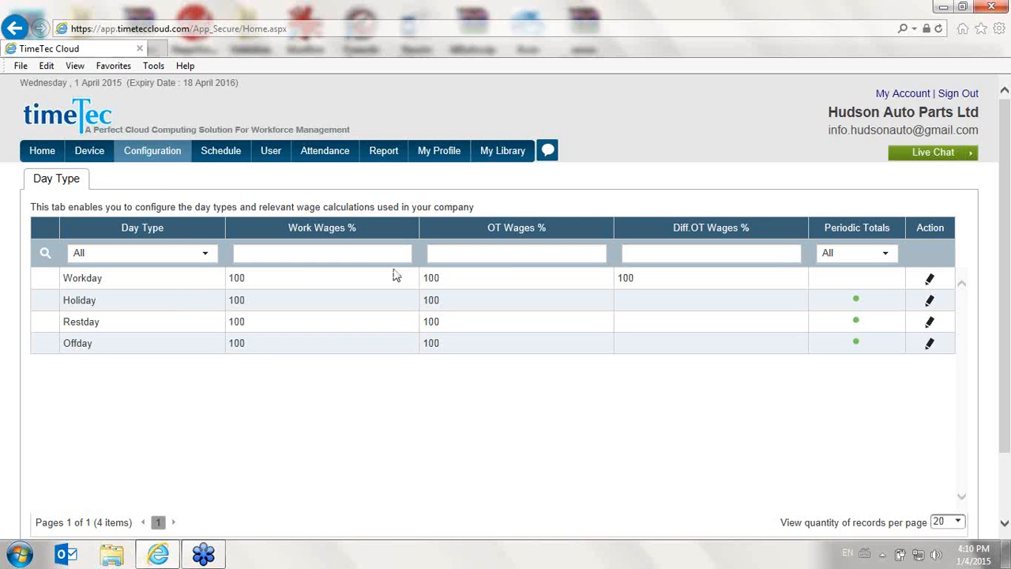
{"action": "left_click", "coordinate": [931, 324]}
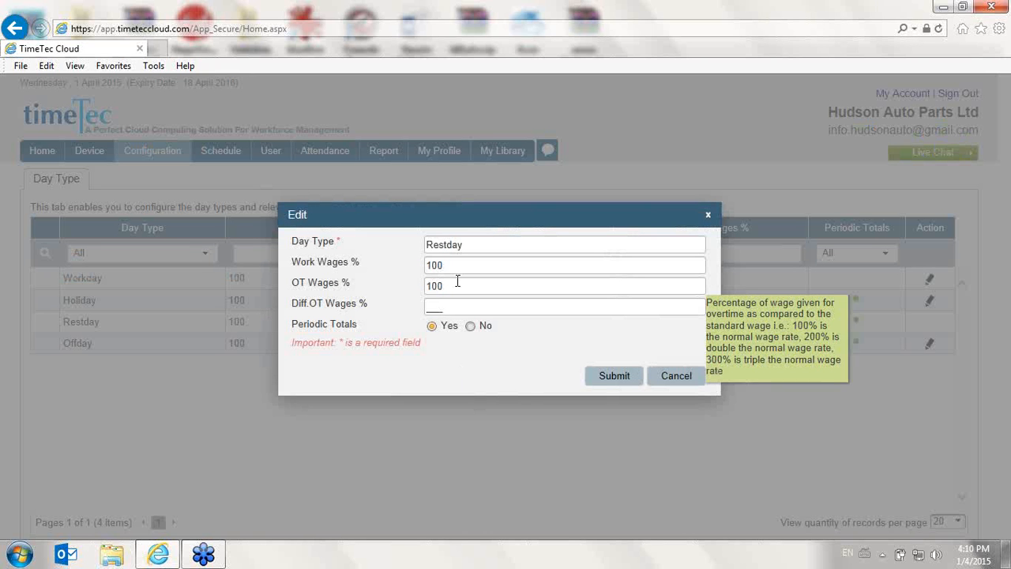
{"action": "left_click_drag", "start_coordinate": [459, 282], "coordinate": [377, 287]}
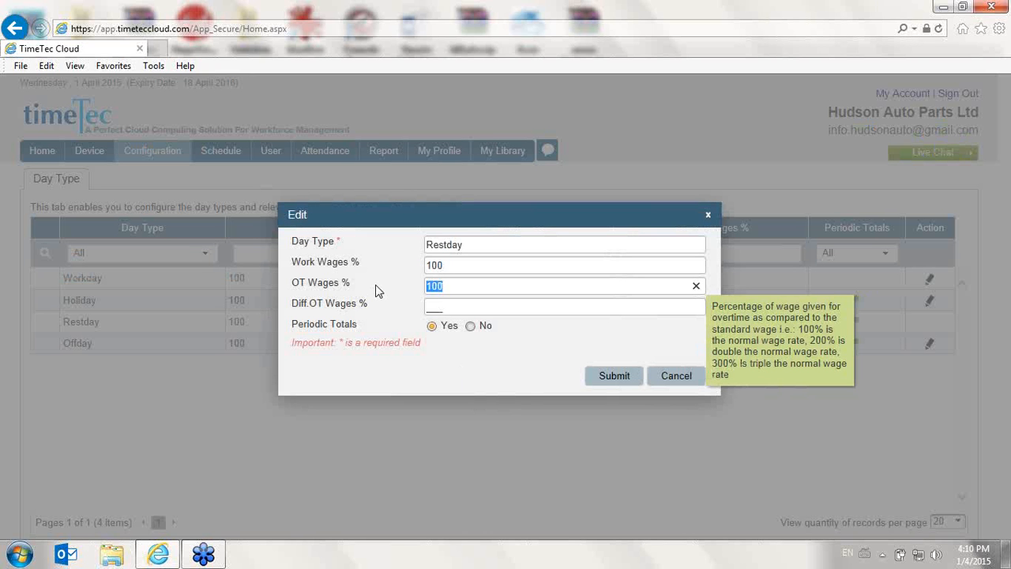
{"action": "type", "text": "320"}
{"action": "key", "text": "BackSpace"}
{"action": "key", "text": "BackSpace"}
{"action": "key", "text": "BackSpace"}
{"action": "type", "text": "200"}
{"action": "left_click", "coordinate": [591, 376]}
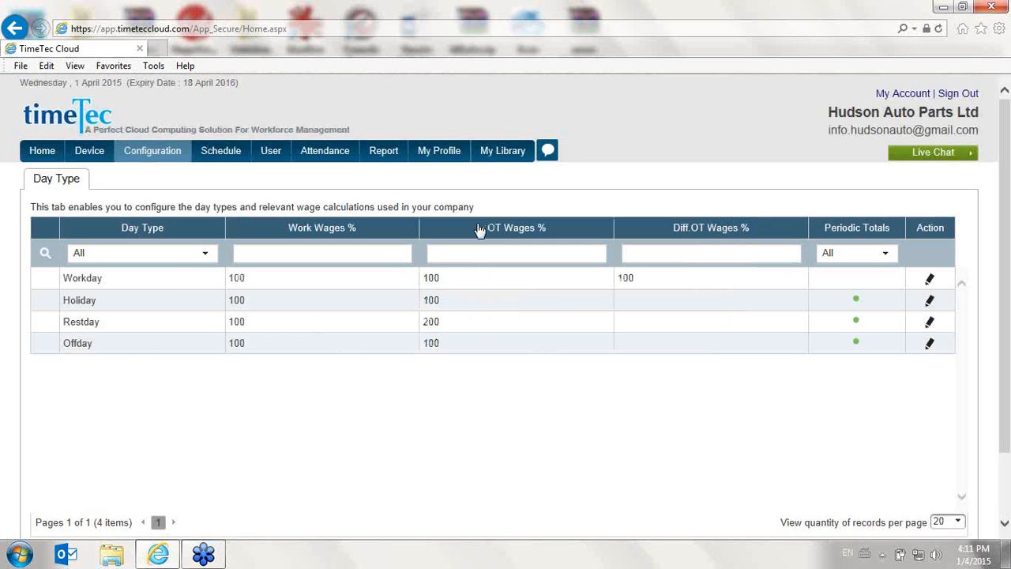
Open the remark/work code list and add the remark "Sales Meeting" with work code 12
{"action": "mouse_move", "coordinate": [152, 158]}
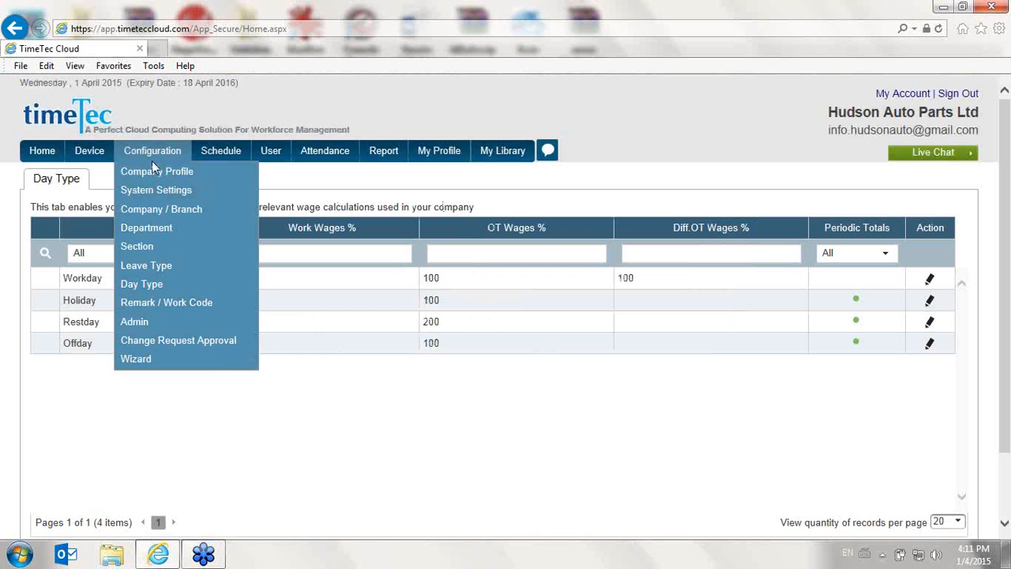
{"action": "left_click", "coordinate": [182, 303]}
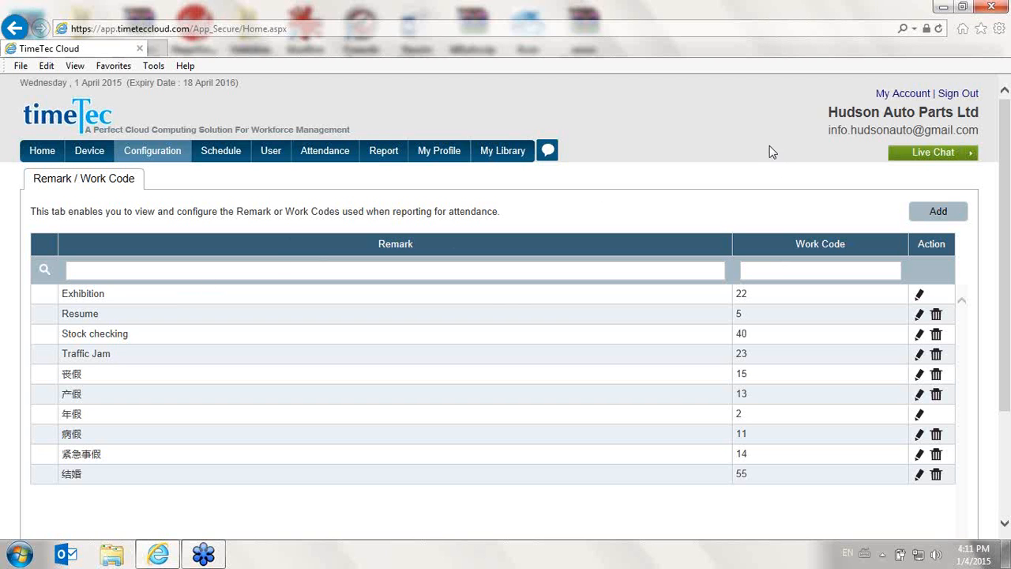
{"action": "left_click", "coordinate": [932, 220]}
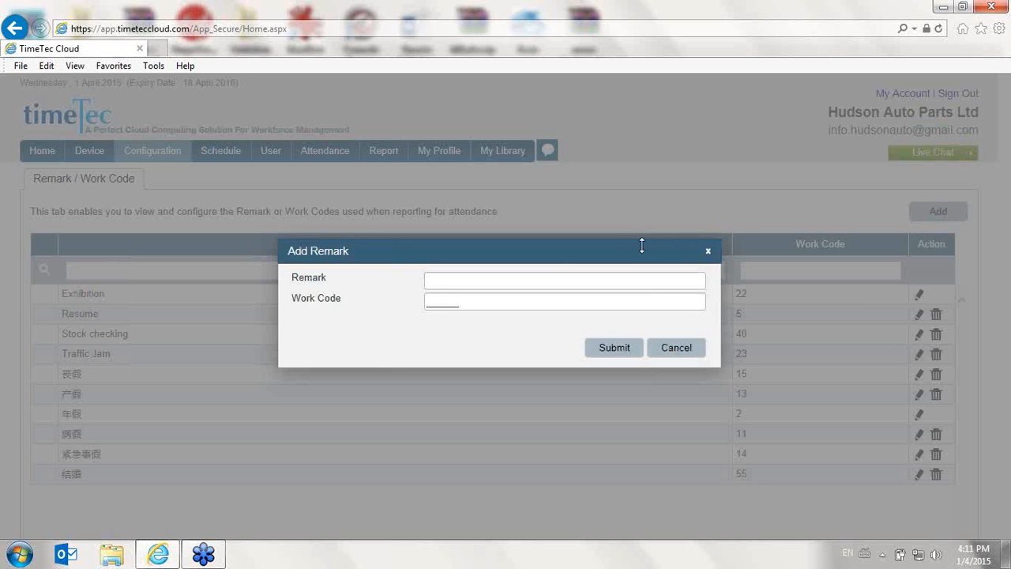
{"action": "left_click", "coordinate": [458, 282]}
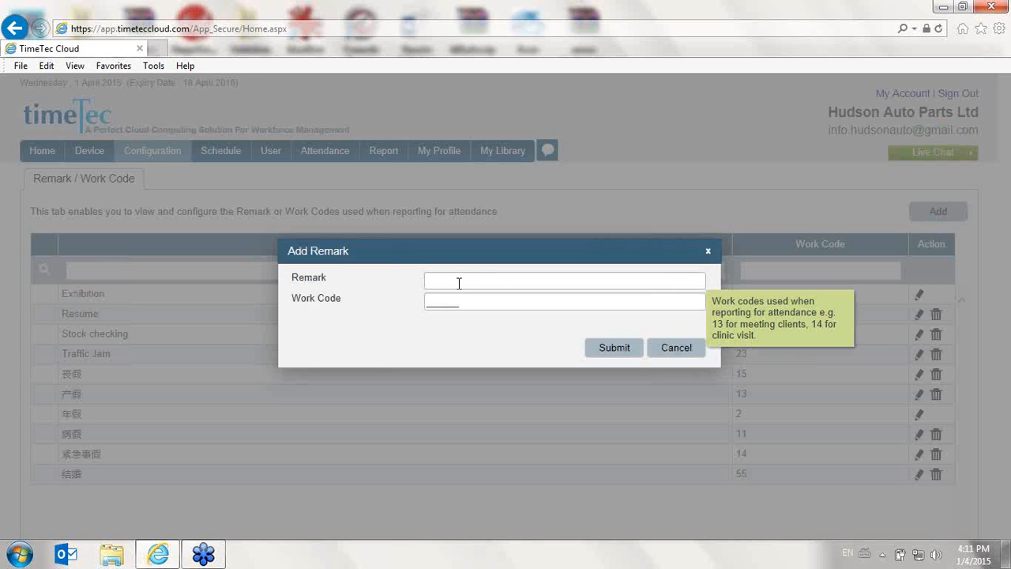
{"action": "type", "text": "s"}
{"action": "key", "text": "BackSpace"}
{"action": "type", "text": "Sales Meeting"}
{"action": "key", "text": "Tab"}
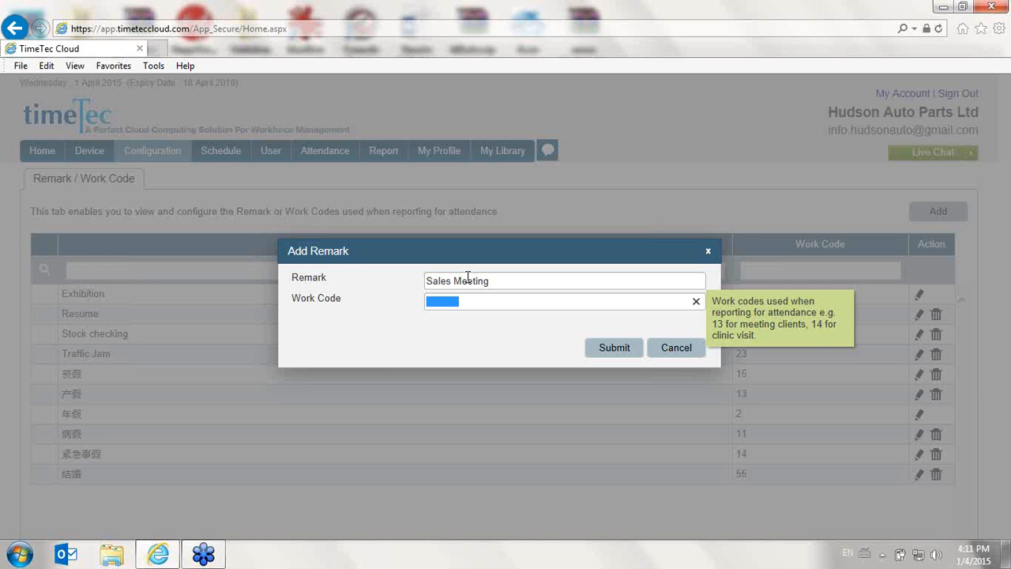
{"action": "type", "text": "12"}
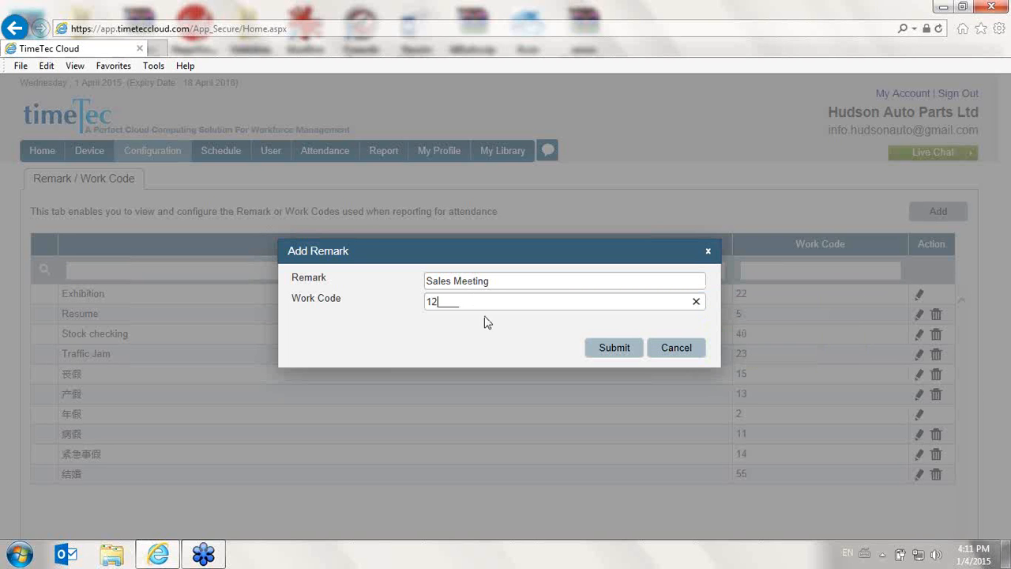
{"action": "left_click_drag", "start_coordinate": [485, 301], "coordinate": [427, 305]}
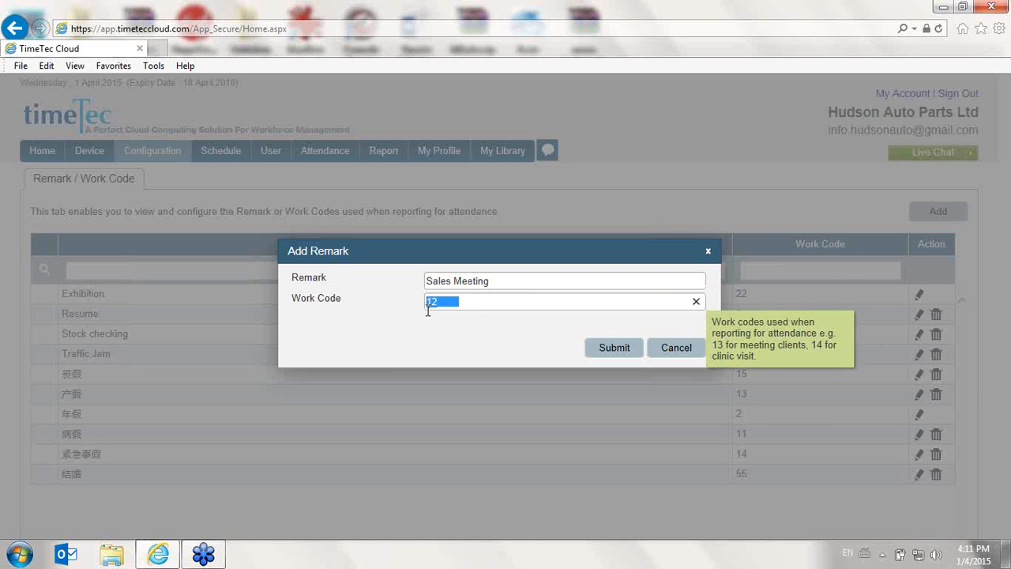
{"action": "left_click", "coordinate": [592, 350]}
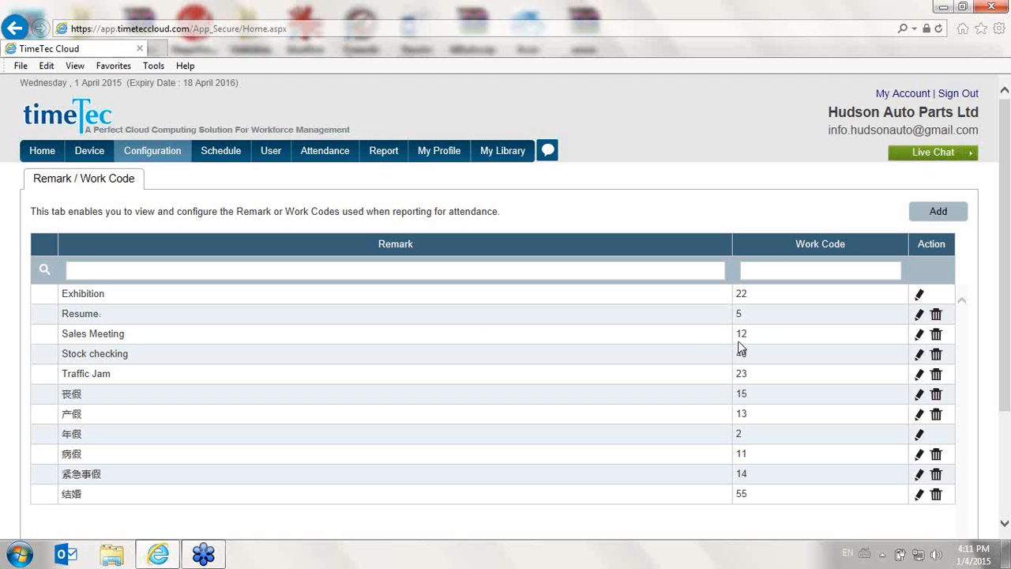
Open the admin list and review the administrator accounts and their privileges
{"action": "mouse_move", "coordinate": [154, 151]}
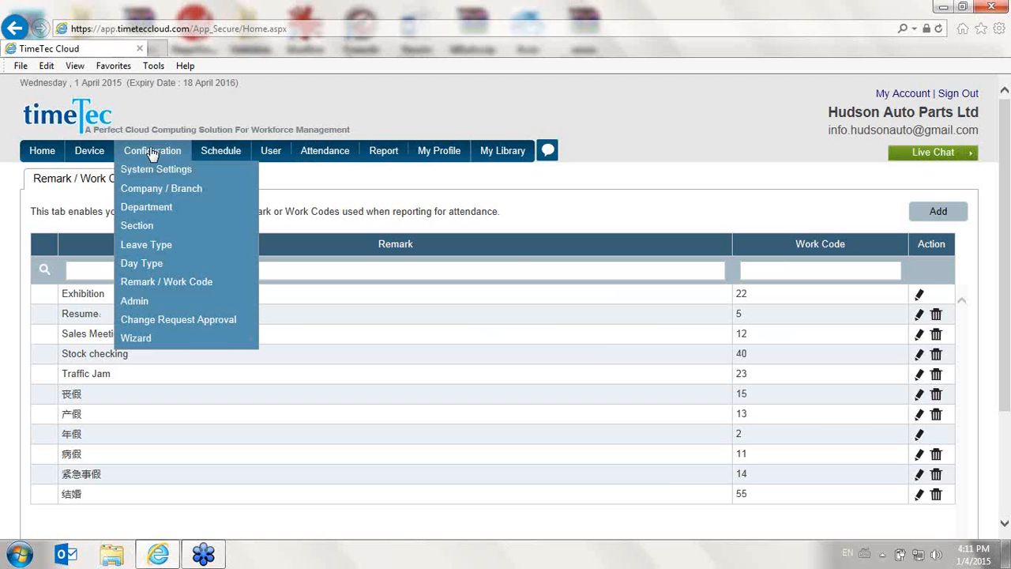
{"action": "left_click", "coordinate": [185, 322]}
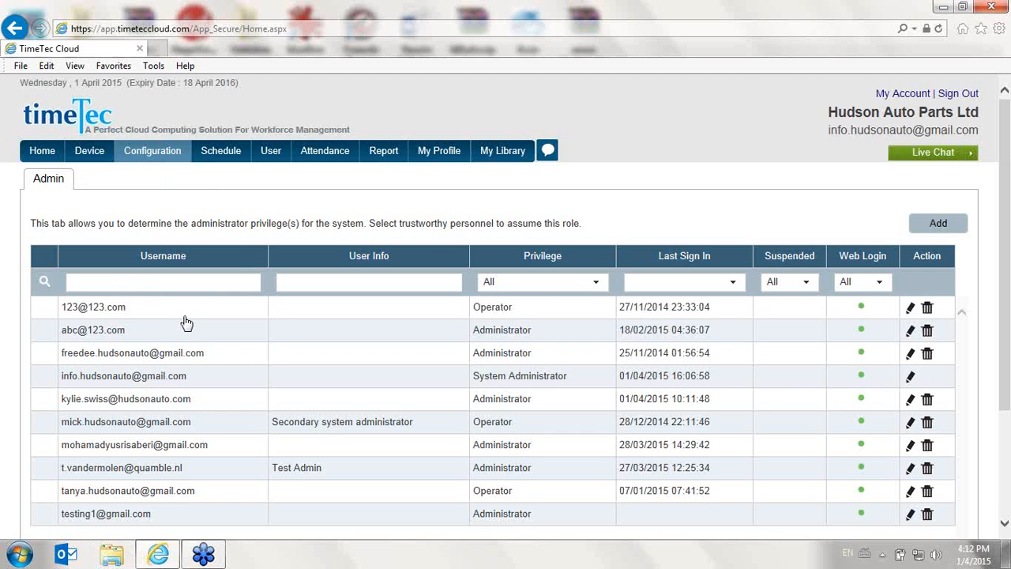
{"action": "scroll", "coordinate": [199, 291], "scroll_direction": "down", "scroll_amount": 2}
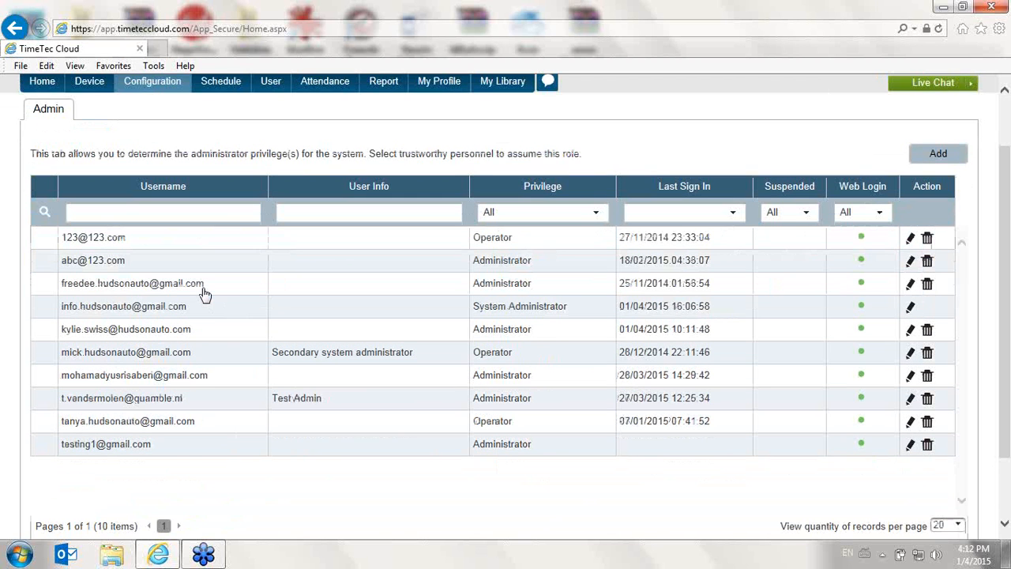
Open the change request approvals and view the details of the pending "move house" user profile request
{"action": "mouse_move", "coordinate": [170, 85]}
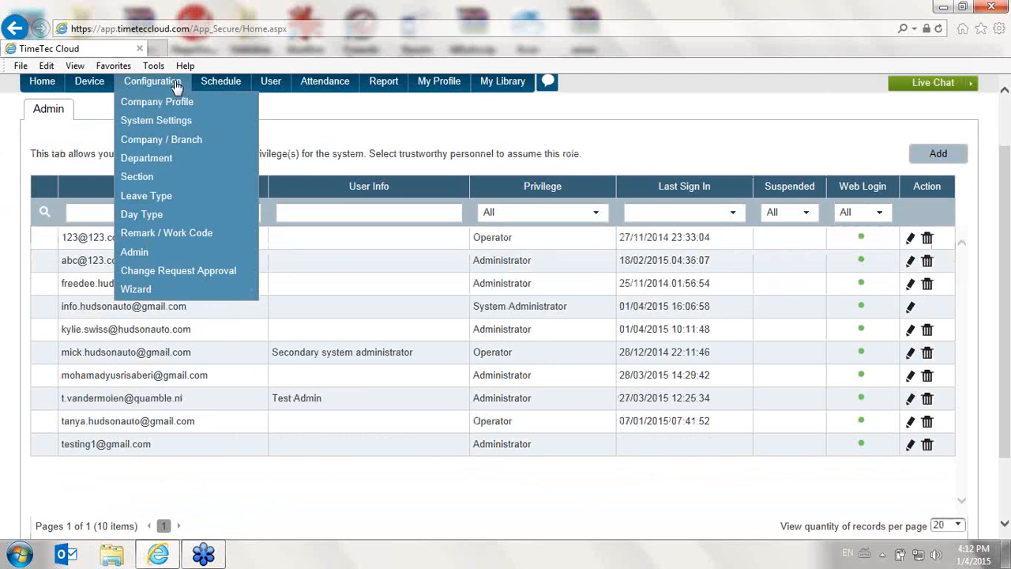
{"action": "left_click", "coordinate": [189, 272]}
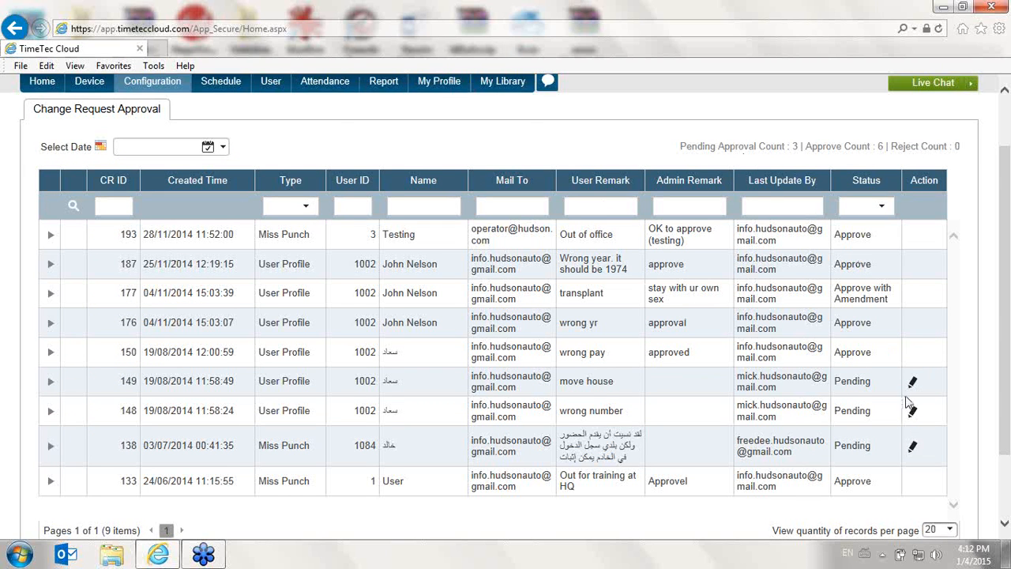
{"action": "left_click", "coordinate": [912, 383]}
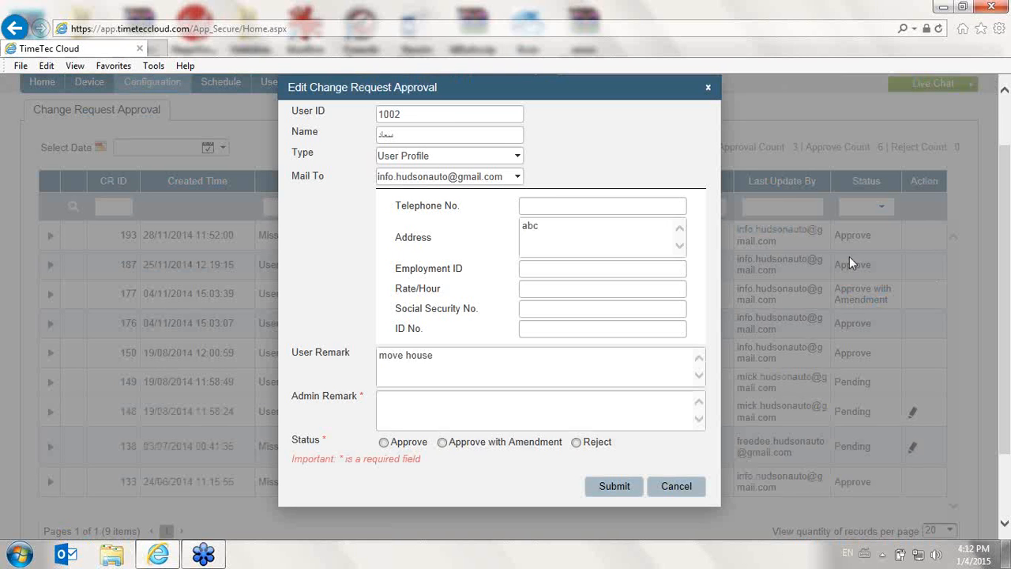
{"action": "scroll", "coordinate": [463, 274], "scroll_direction": "up", "scroll_amount": 2}
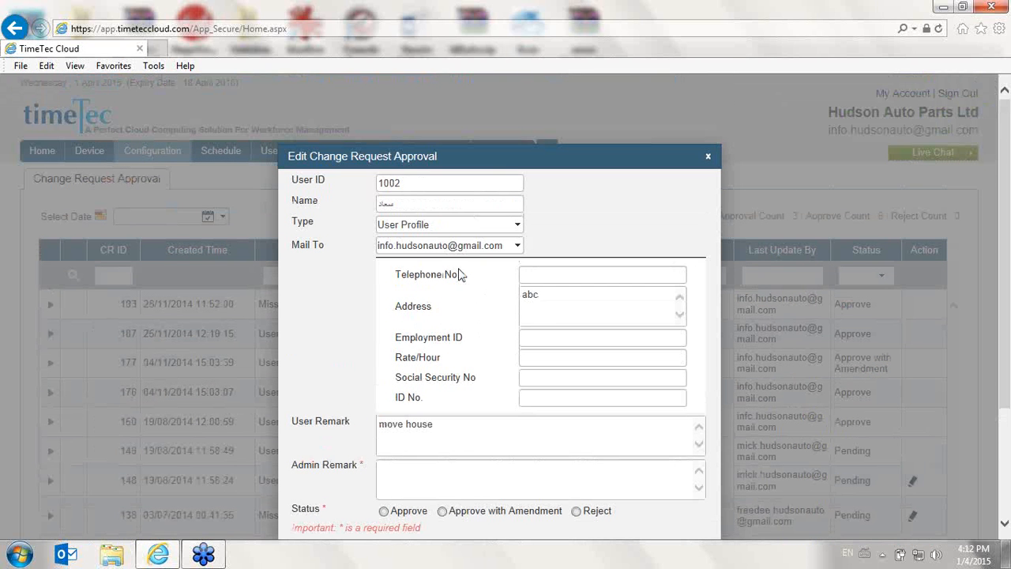
Try to submit the "move house" request with the status Reject and no admin remark
{"action": "left_click", "coordinate": [384, 511]}
{"action": "left_click", "coordinate": [576, 511]}
{"action": "scroll", "coordinate": [553, 427], "scroll_direction": "down", "scroll_amount": 2}
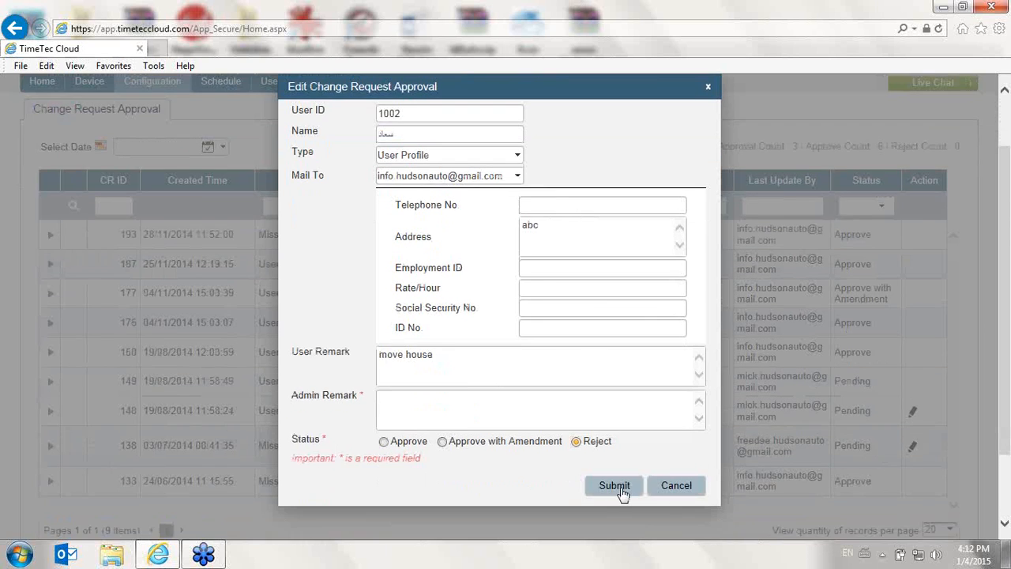
{"action": "left_click", "coordinate": [616, 486]}
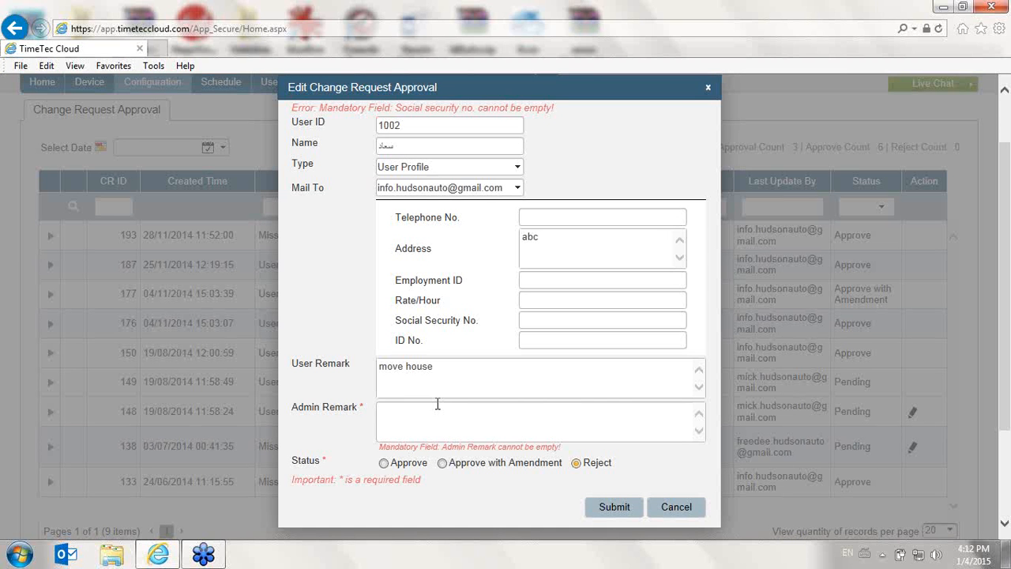
Try to submit the rejection with the admin remark "Not sufficient data", and cancel the request form
{"action": "type", "text": "Not sufficient data"}
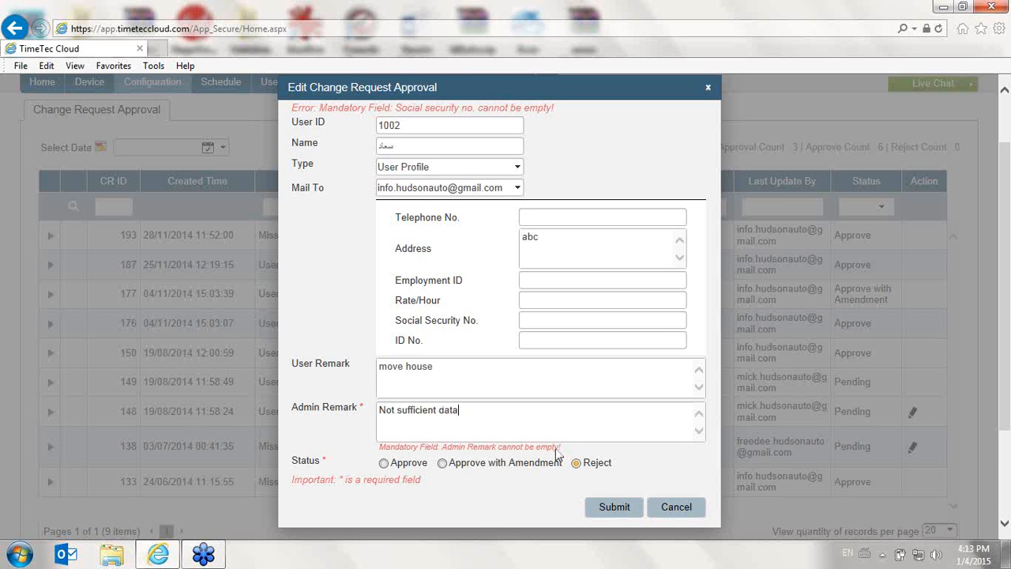
{"action": "left_click", "coordinate": [609, 507]}
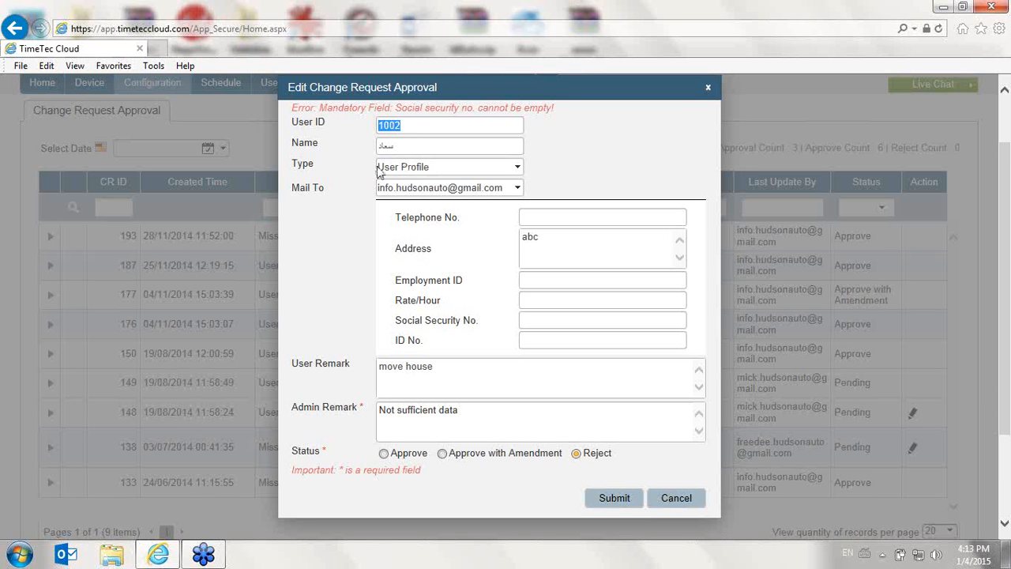
{"action": "left_click", "coordinate": [585, 319]}
{"action": "left_click", "coordinate": [666, 498]}
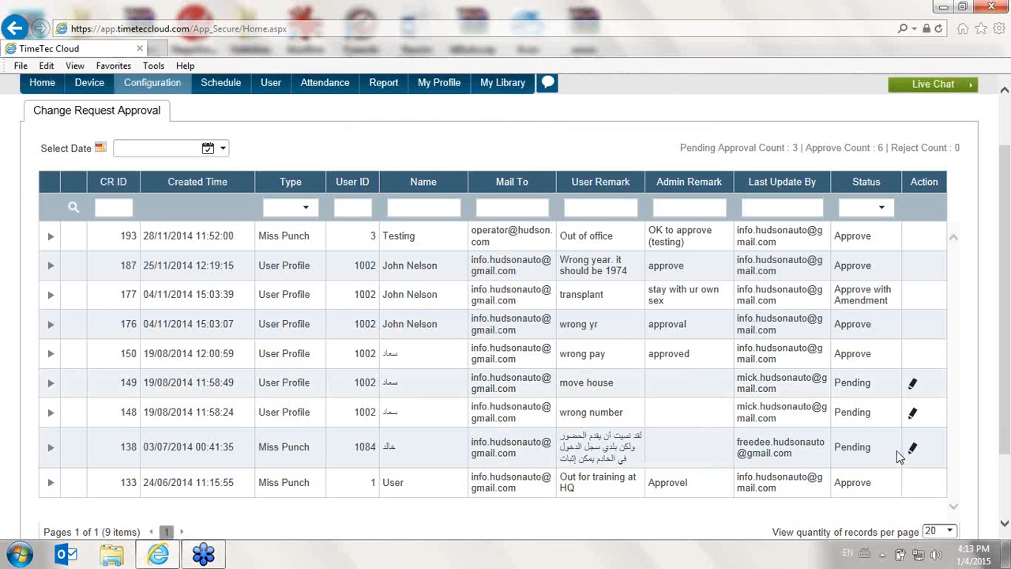
{"action": "scroll", "coordinate": [330, 229], "scroll_direction": "up", "scroll_amount": 2}
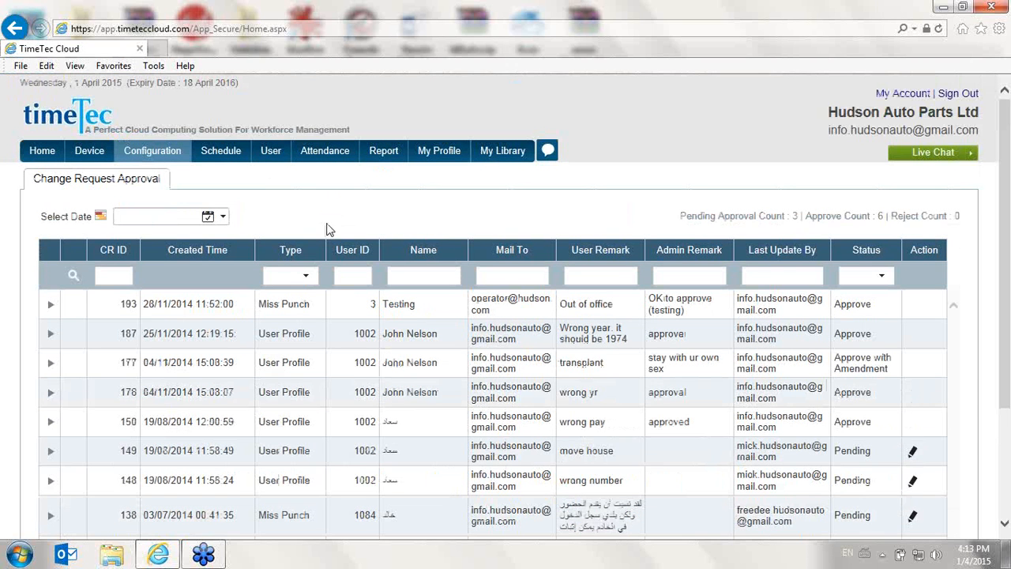
{"action": "scroll", "coordinate": [914, 448], "scroll_direction": "down", "scroll_amount": 2}
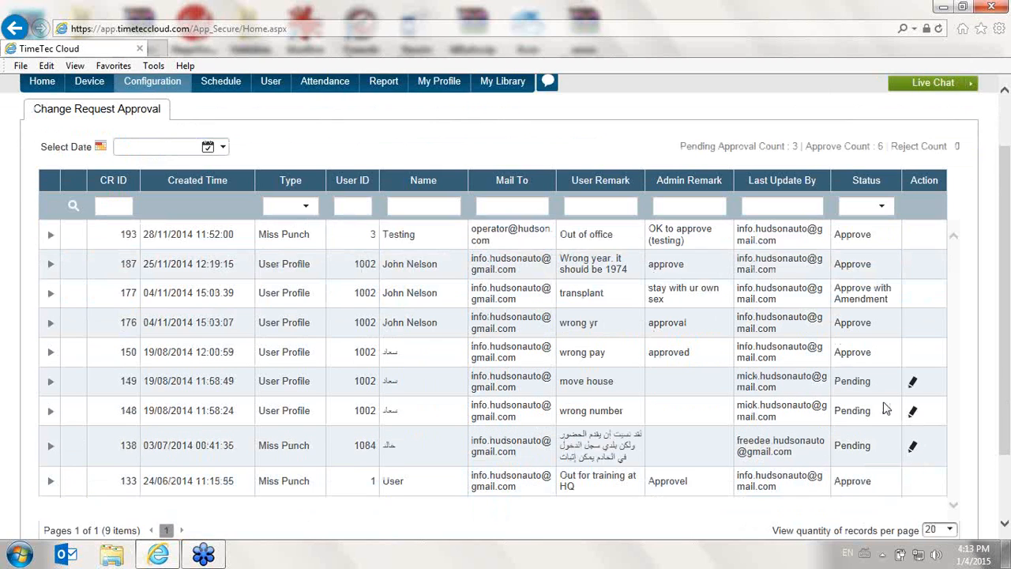
{"action": "scroll", "coordinate": [474, 232], "scroll_direction": "up", "scroll_amount": 2}
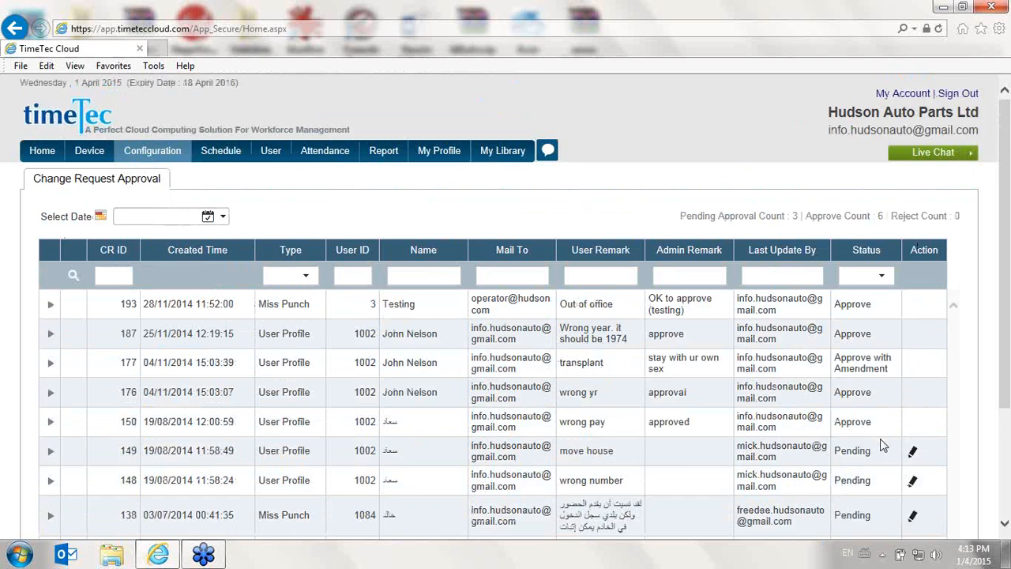
Look over the change request list and open the Setup Wizard from the configuration options
{"action": "scroll", "coordinate": [881, 442], "scroll_direction": "down", "scroll_amount": 2}
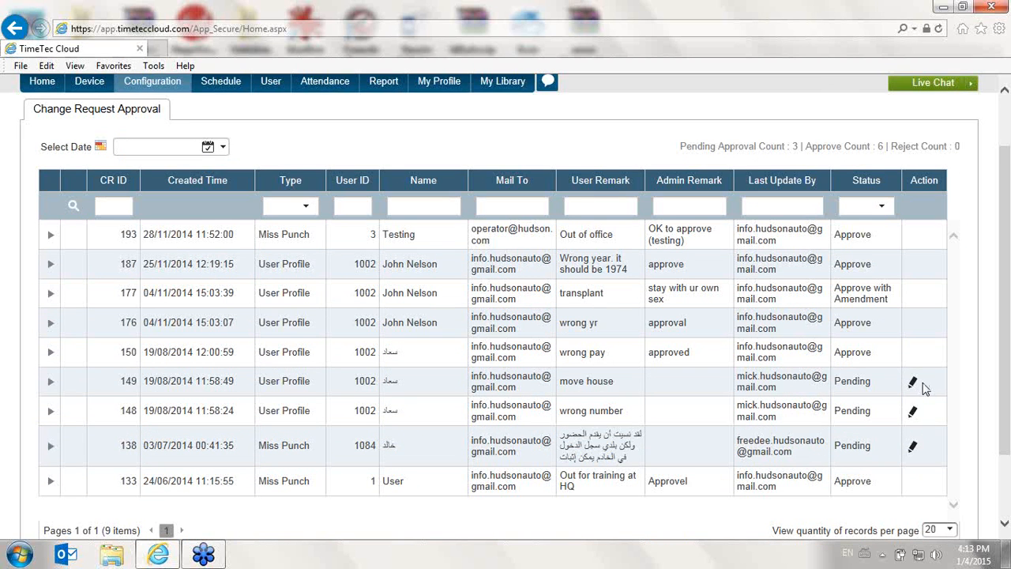
{"action": "mouse_move", "coordinate": [160, 93]}
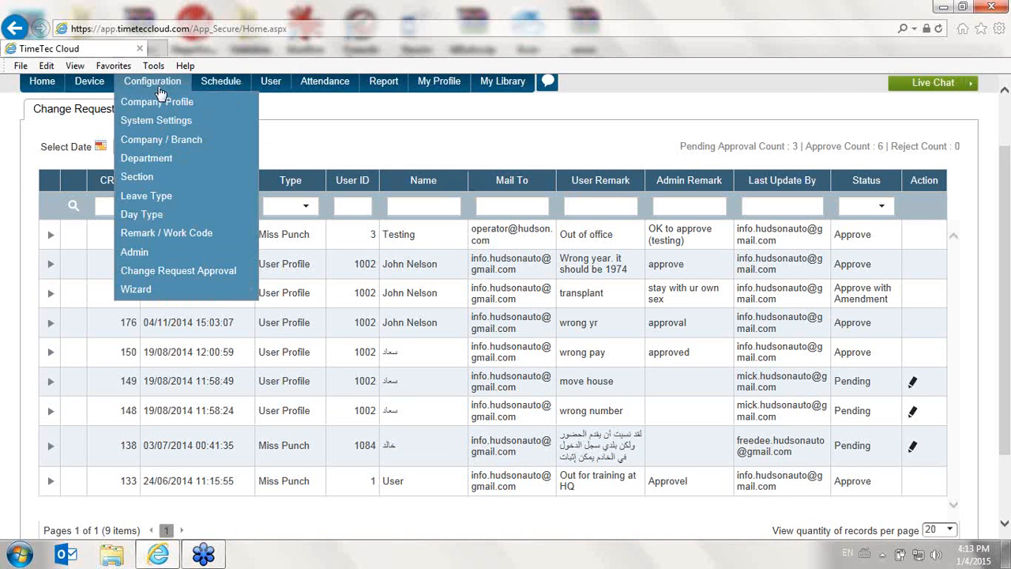
{"action": "mouse_move", "coordinate": [147, 291]}
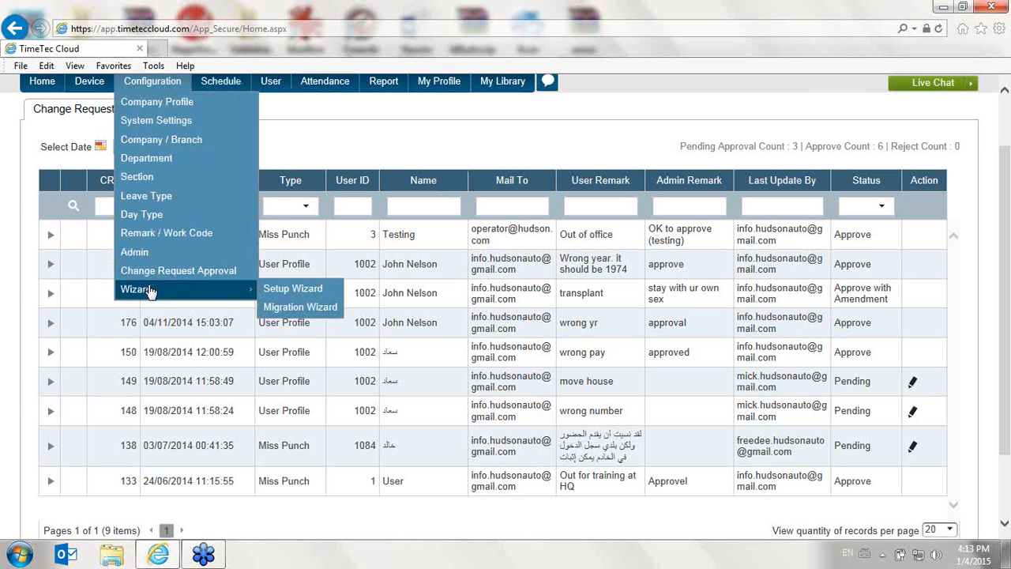
{"action": "left_click", "coordinate": [293, 307]}
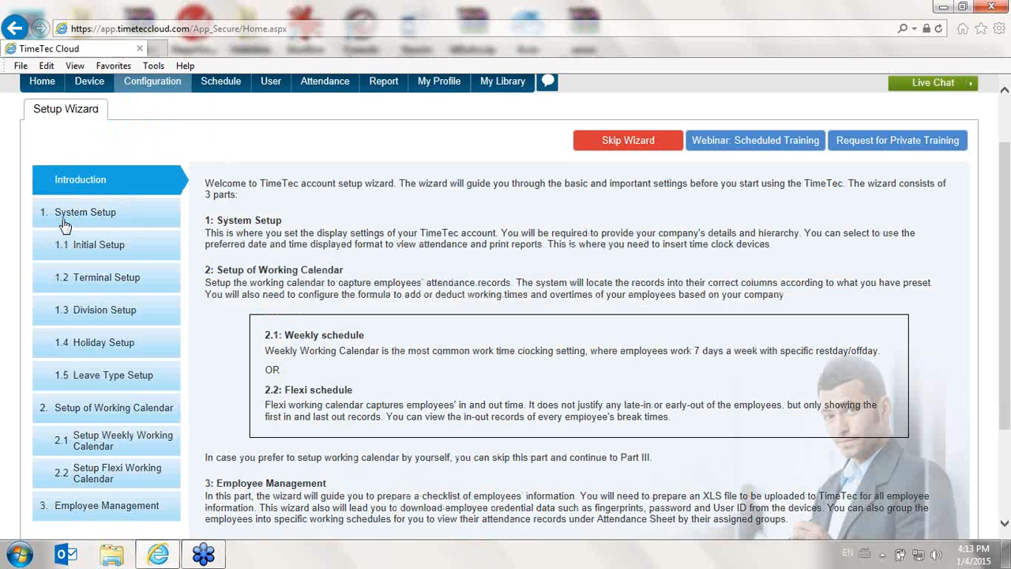
Open the wizard's Initial Setup and review the company information, the date, time and duration formats, and the time zone settings
{"action": "left_click", "coordinate": [98, 244]}
{"action": "scroll", "coordinate": [357, 262], "scroll_direction": "down", "scroll_amount": 1}
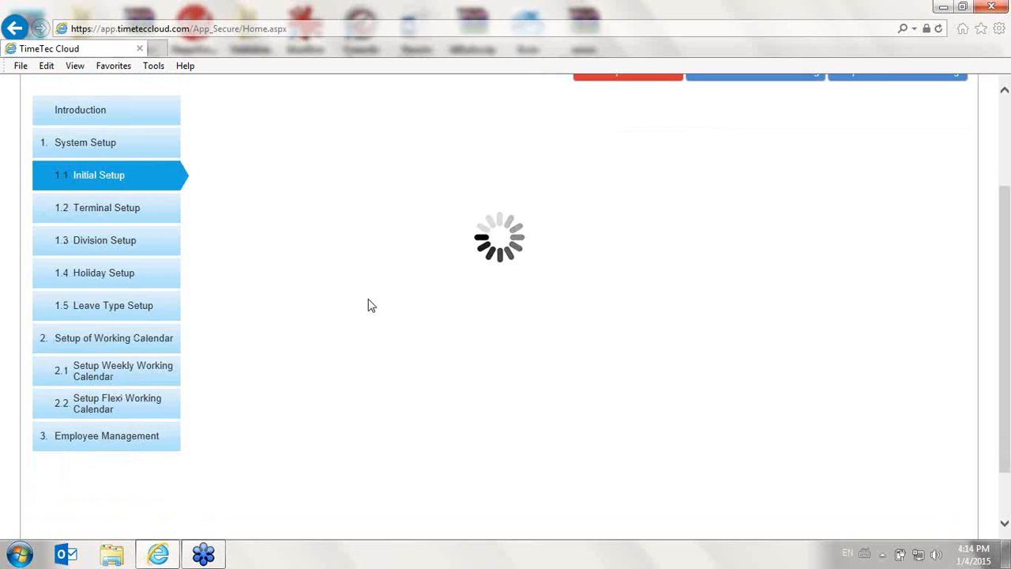
{"action": "scroll", "coordinate": [371, 304], "scroll_direction": "up", "scroll_amount": 2}
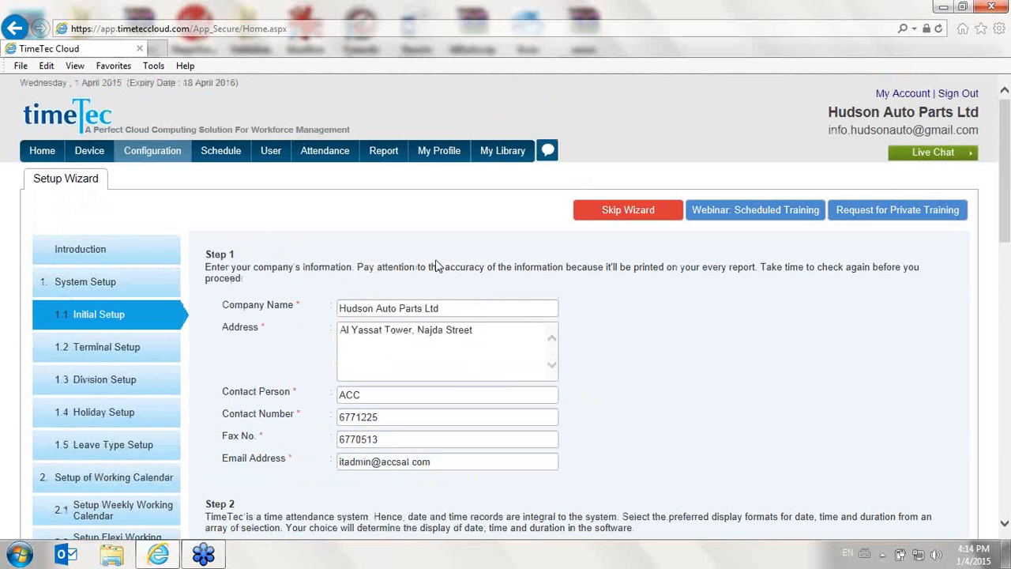
{"action": "scroll", "coordinate": [311, 370], "scroll_direction": "down", "scroll_amount": 3}
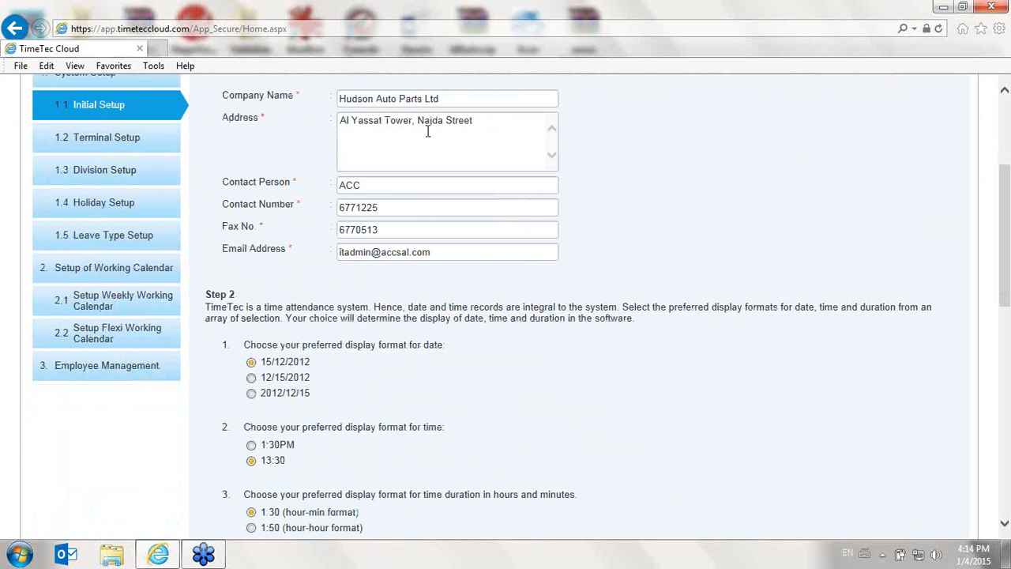
{"action": "scroll", "coordinate": [414, 196], "scroll_direction": "down", "scroll_amount": 1}
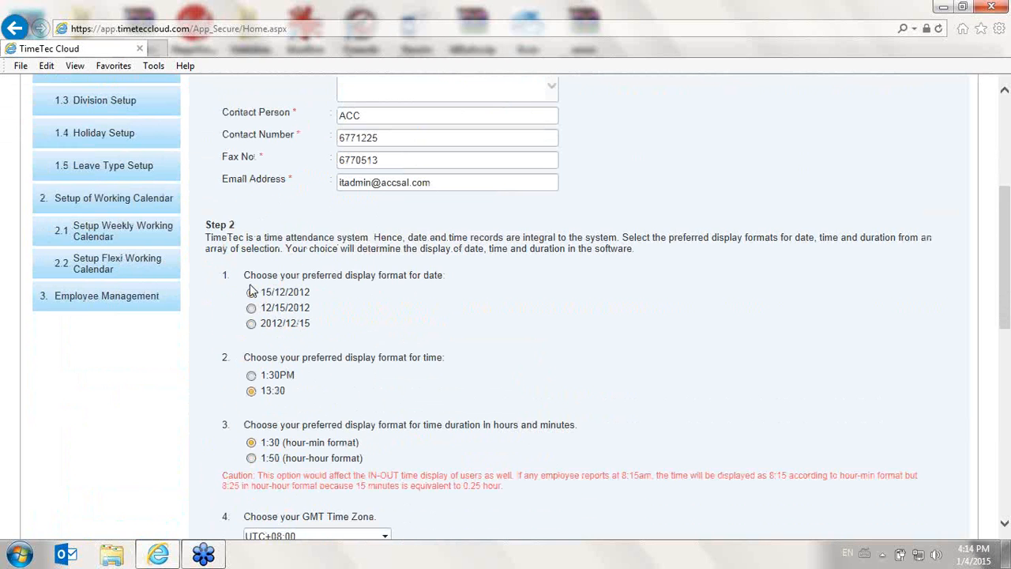
{"action": "scroll", "coordinate": [251, 291], "scroll_direction": "down", "scroll_amount": 8}
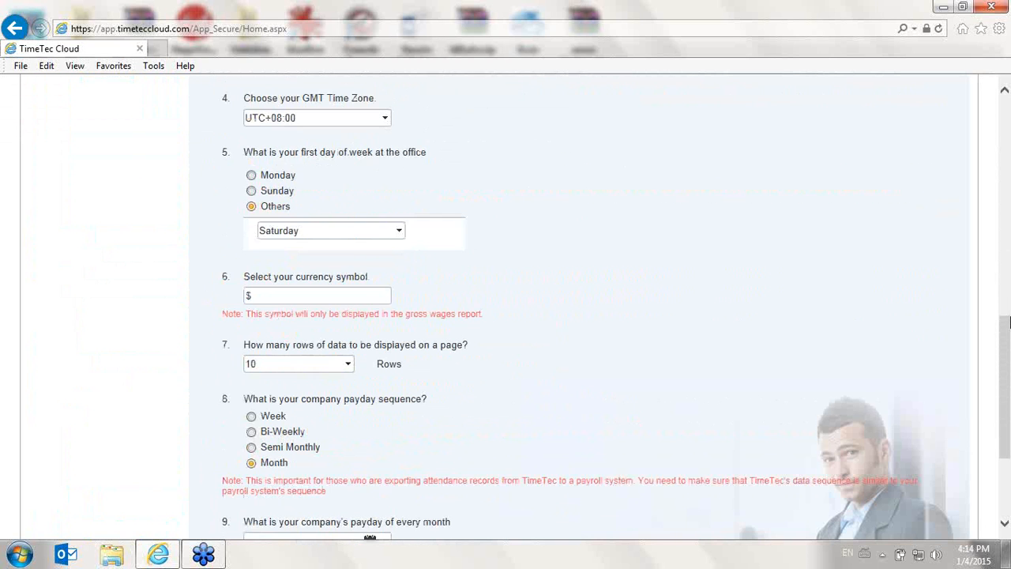
Review the currency symbol setting and the available options for rows of data displayed per page
{"action": "left_click_drag", "start_coordinate": [234, 102], "coordinate": [220, 98]}
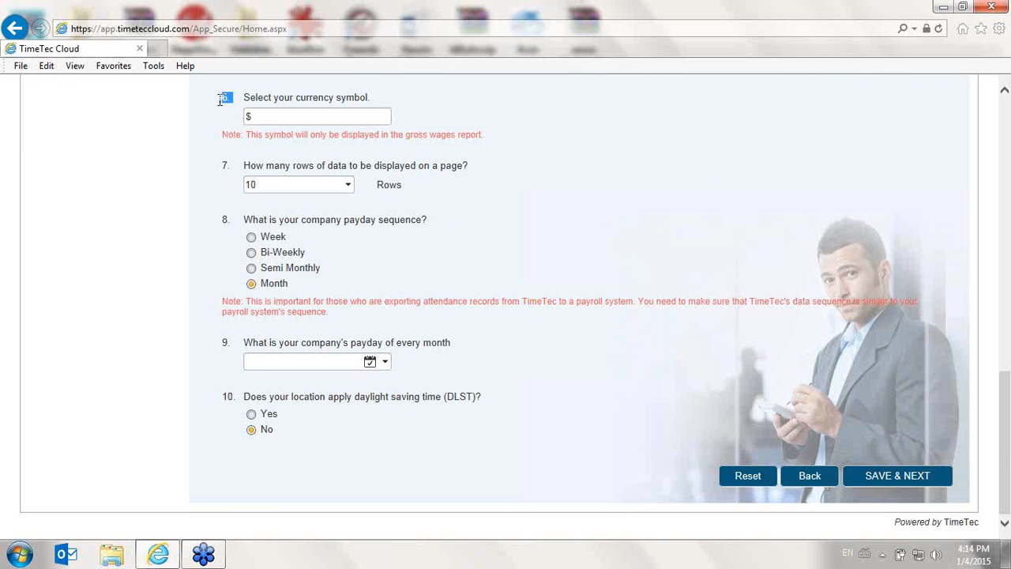
{"action": "left_click", "coordinate": [249, 115]}
{"action": "type", "text": "$"}
{"action": "left_click_drag", "start_coordinate": [241, 166], "coordinate": [506, 177]}
{"action": "left_click", "coordinate": [349, 185]}
{"action": "left_click", "coordinate": [347, 186]}
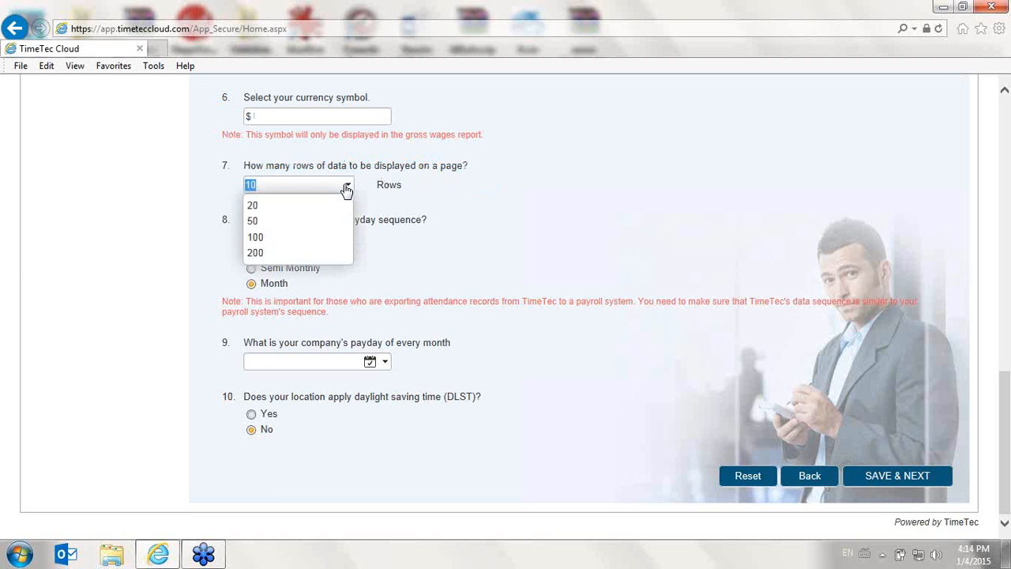
{"action": "left_click", "coordinate": [704, 218]}
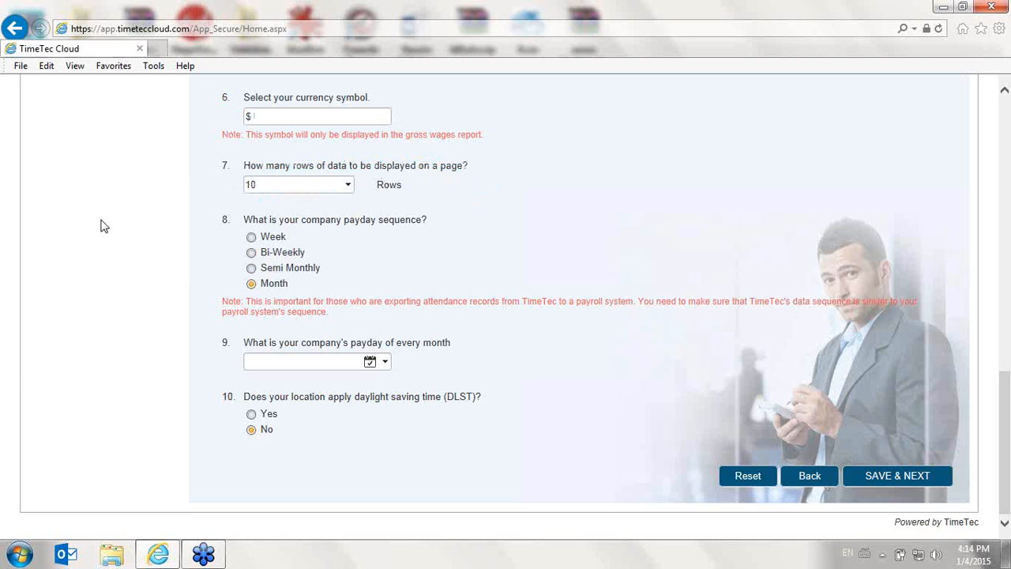
Save the initial setup, continue to Terminal Setup, and review the terminals listed there
{"action": "left_click", "coordinate": [899, 477]}
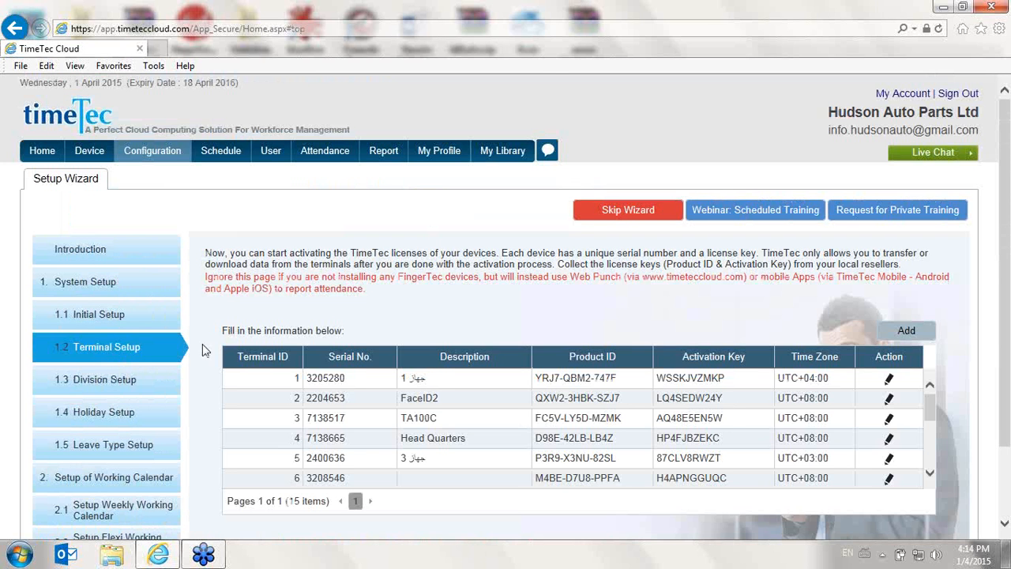
{"action": "scroll", "coordinate": [210, 348], "scroll_direction": "down", "scroll_amount": 2}
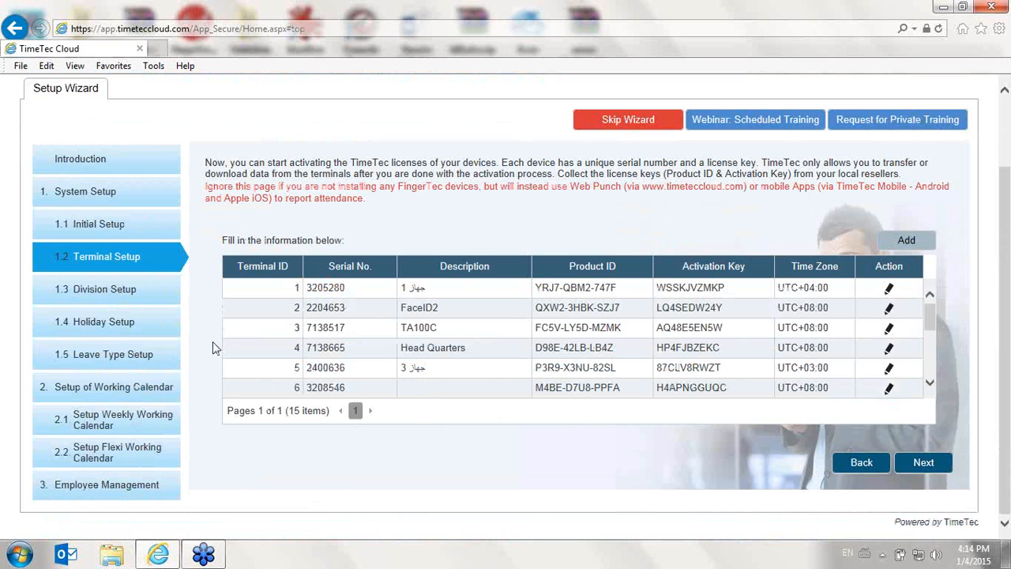
{"action": "scroll", "coordinate": [213, 348], "scroll_direction": "up", "scroll_amount": 2}
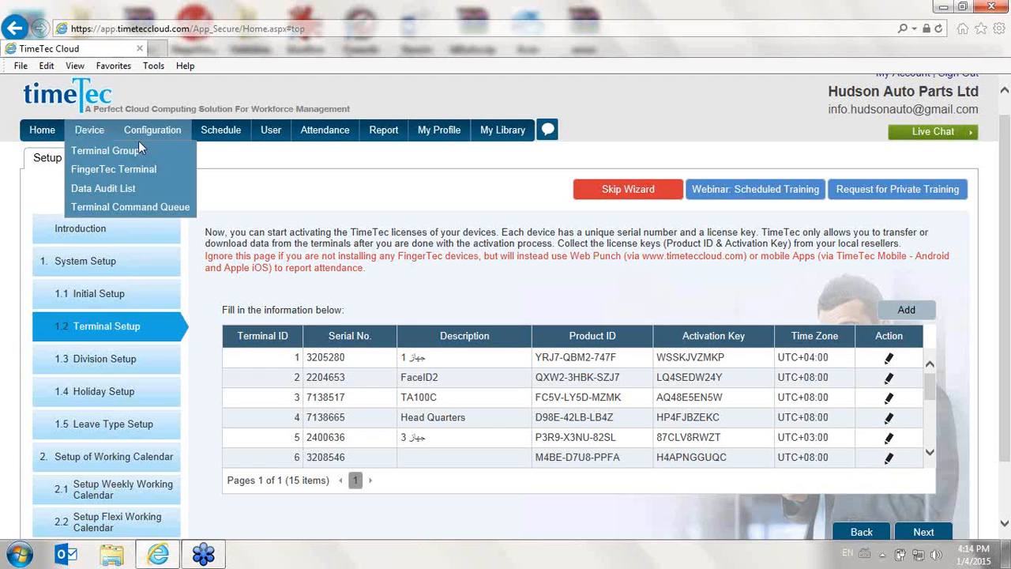
Open the Migration Wizard at its introduction for uploading a TCMSv2 database
{"action": "mouse_move", "coordinate": [167, 133]}
{"action": "mouse_move", "coordinate": [180, 338]}
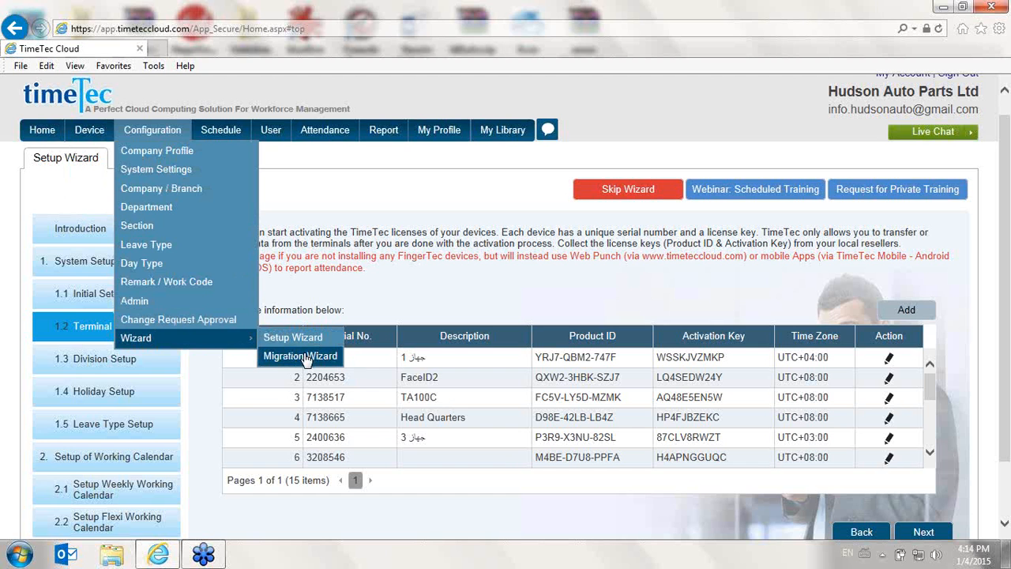
{"action": "left_click", "coordinate": [307, 357]}
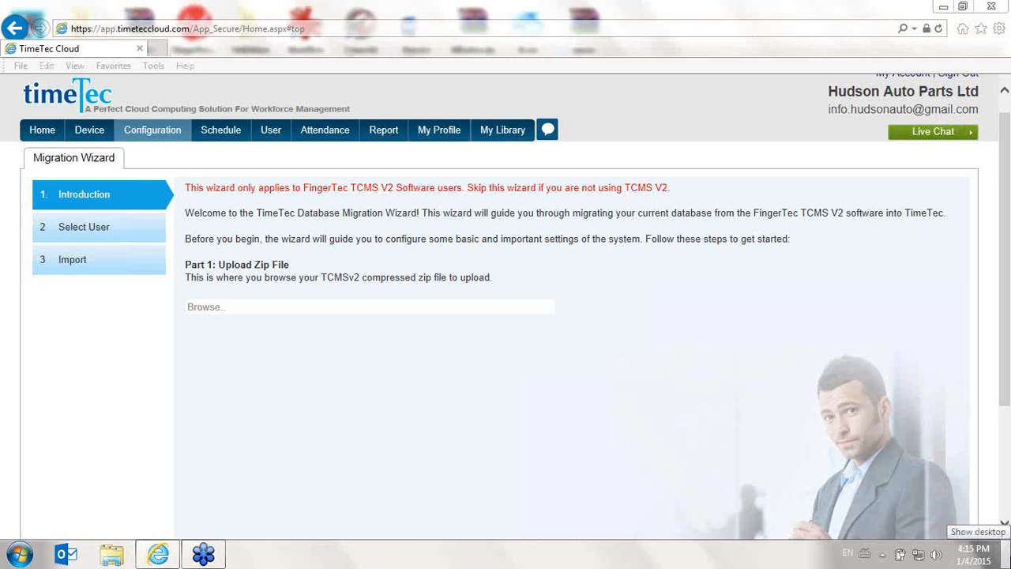
Switch to the desktop and try to start FingerTec TCMS v2, first normally and again as administrator
{"action": "left_click", "coordinate": [1008, 555]}
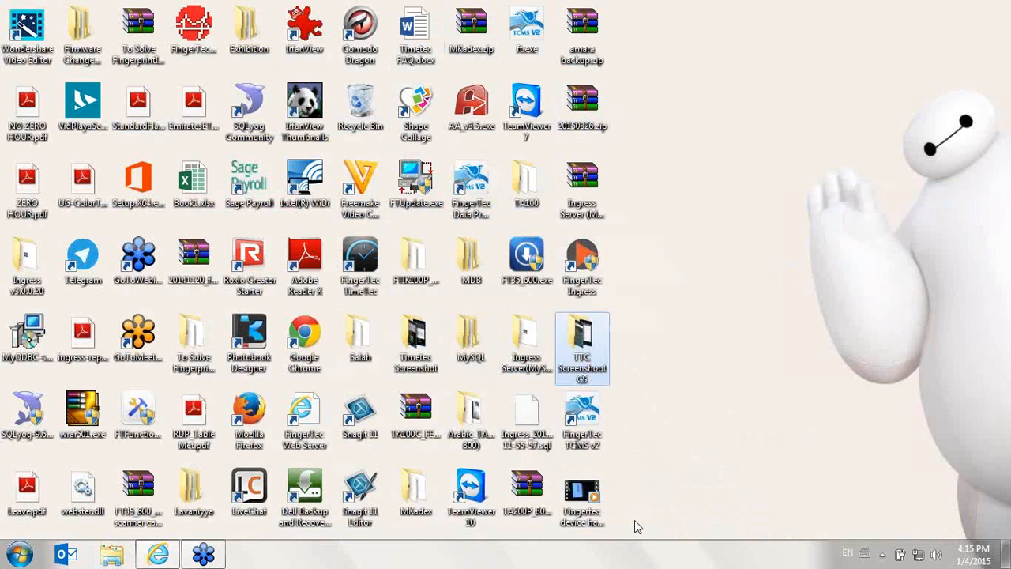
{"action": "double_click", "coordinate": [585, 419]}
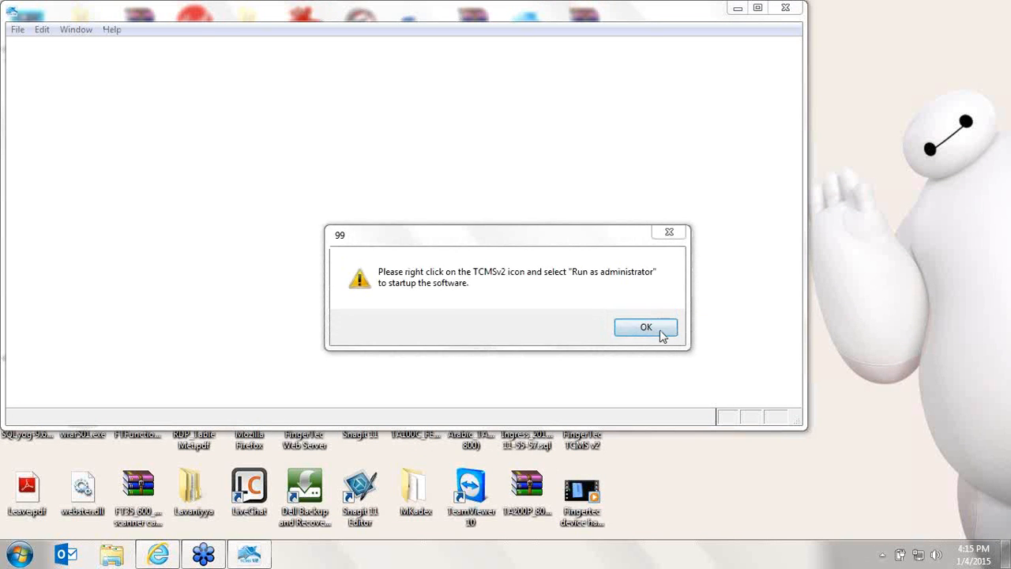
{"action": "left_click", "coordinate": [646, 327]}
{"action": "right_click", "coordinate": [589, 419]}
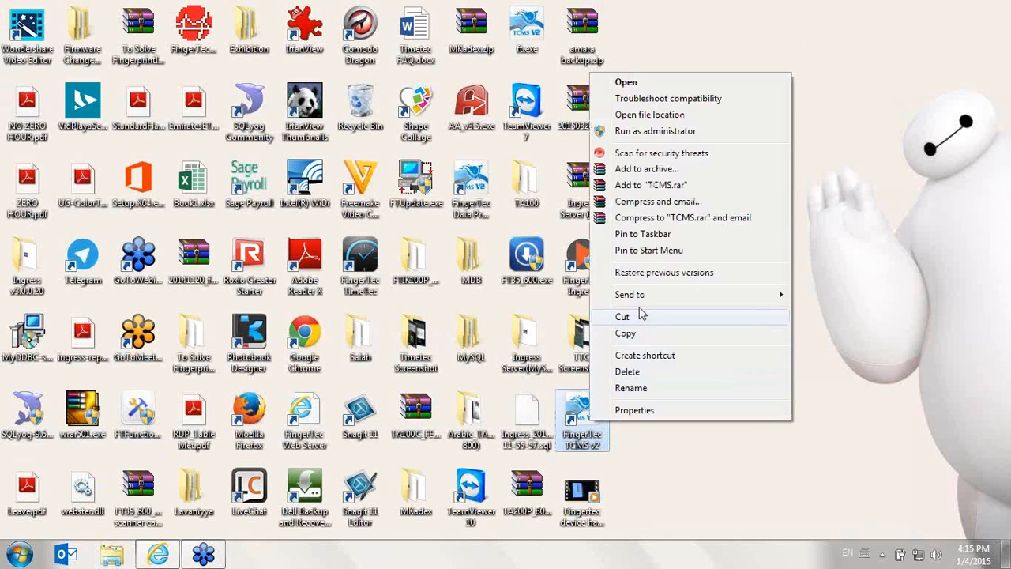
{"action": "left_click", "coordinate": [677, 130]}
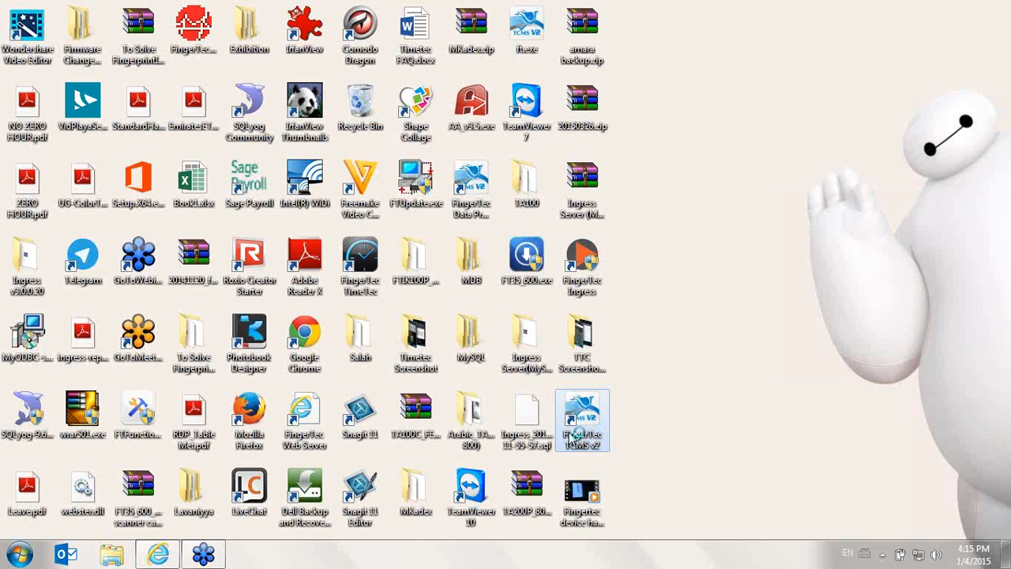
Switch back to TimeTec Cloud in the browser and review the Migration Wizard's zip file upload page
{"action": "left_click", "coordinate": [157, 553]}
{"action": "left_click", "coordinate": [160, 556]}
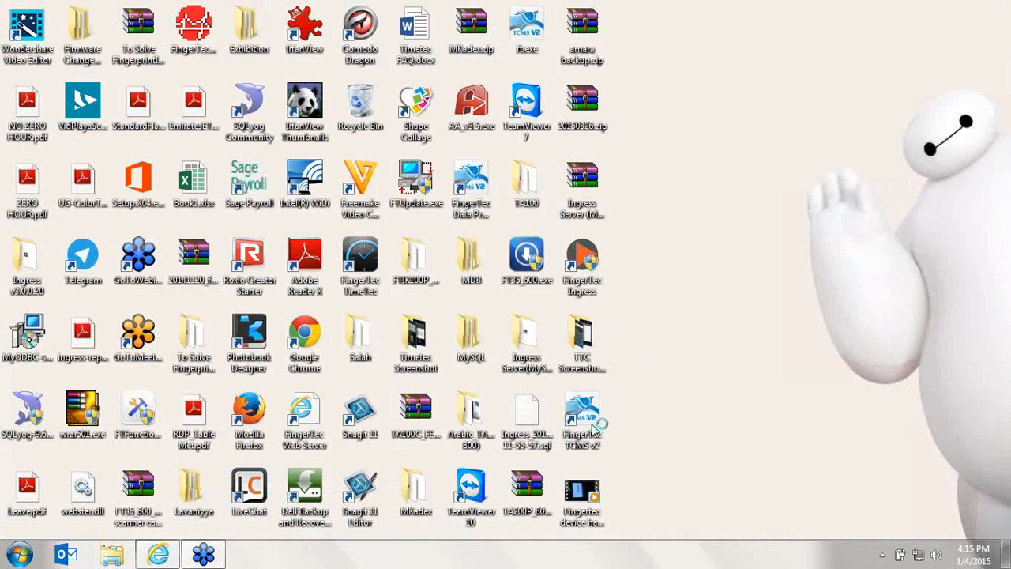
{"action": "left_click", "coordinate": [158, 554]}
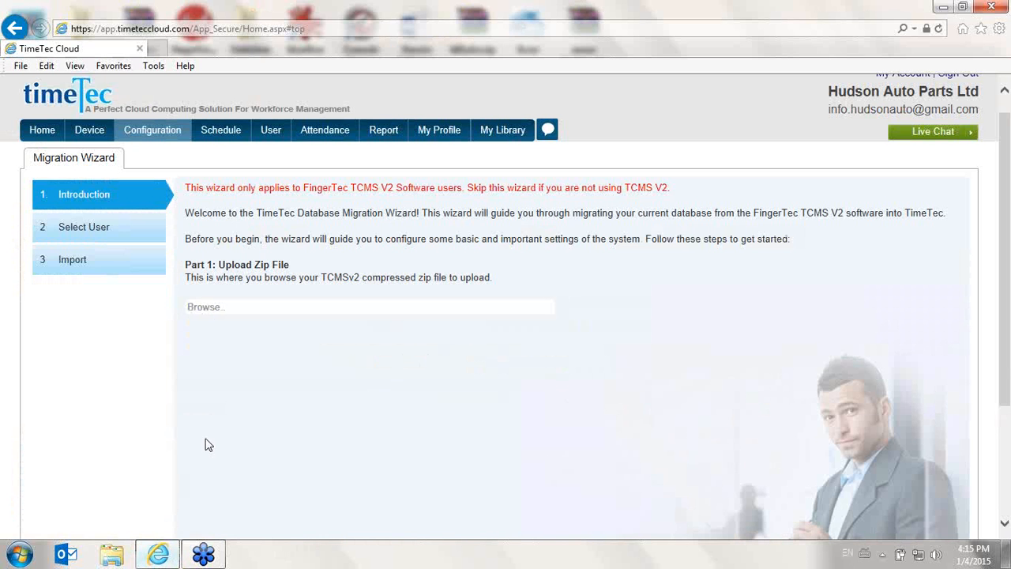
{"action": "scroll", "coordinate": [205, 417], "scroll_direction": "down", "scroll_amount": 2}
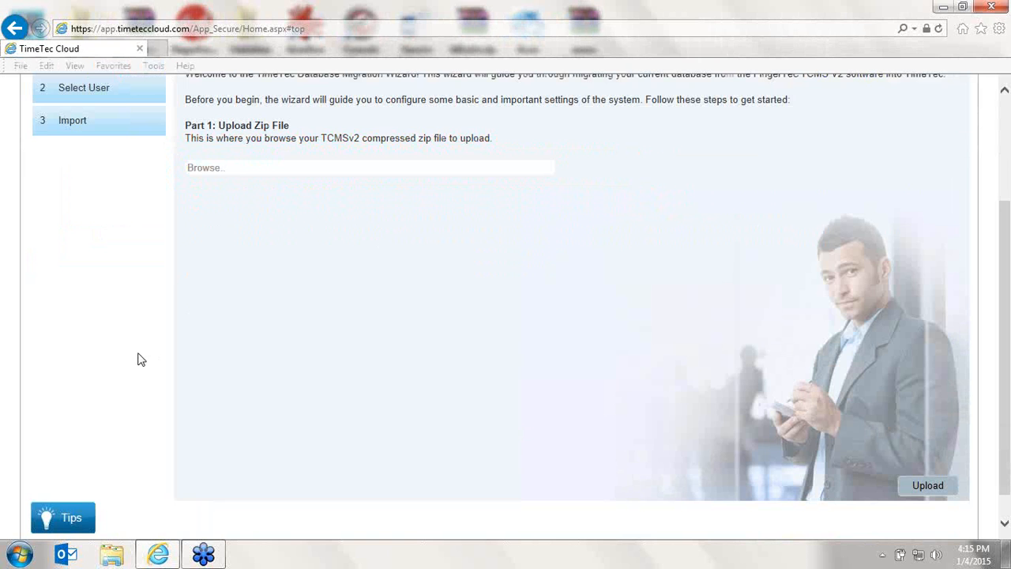
{"action": "scroll", "coordinate": [137, 360], "scroll_direction": "up", "scroll_amount": 3}
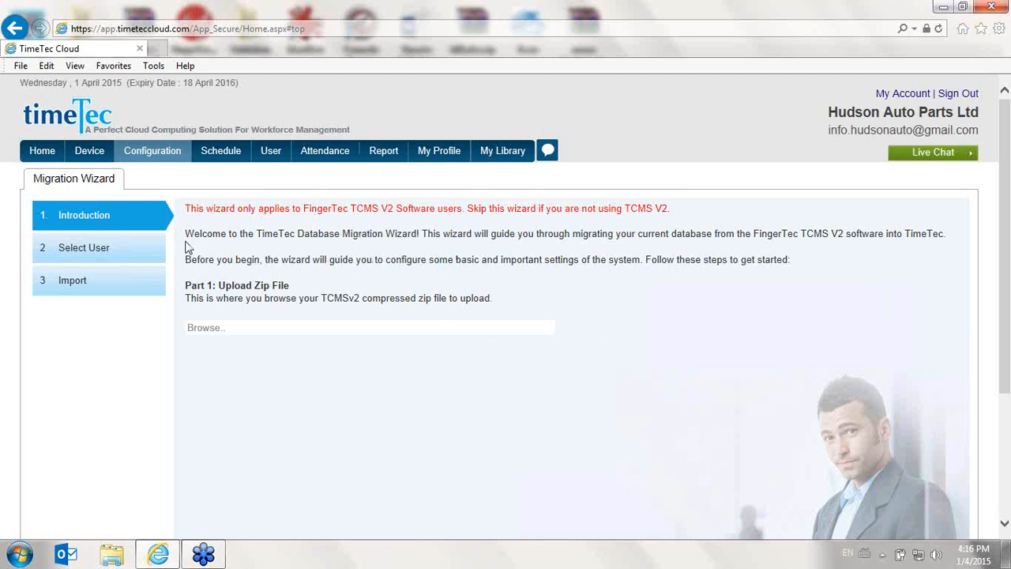
Open the terminal groups list, inspect the fields of the Add Terminal Group form, and cancel the form
{"action": "mouse_move", "coordinate": [105, 155]}
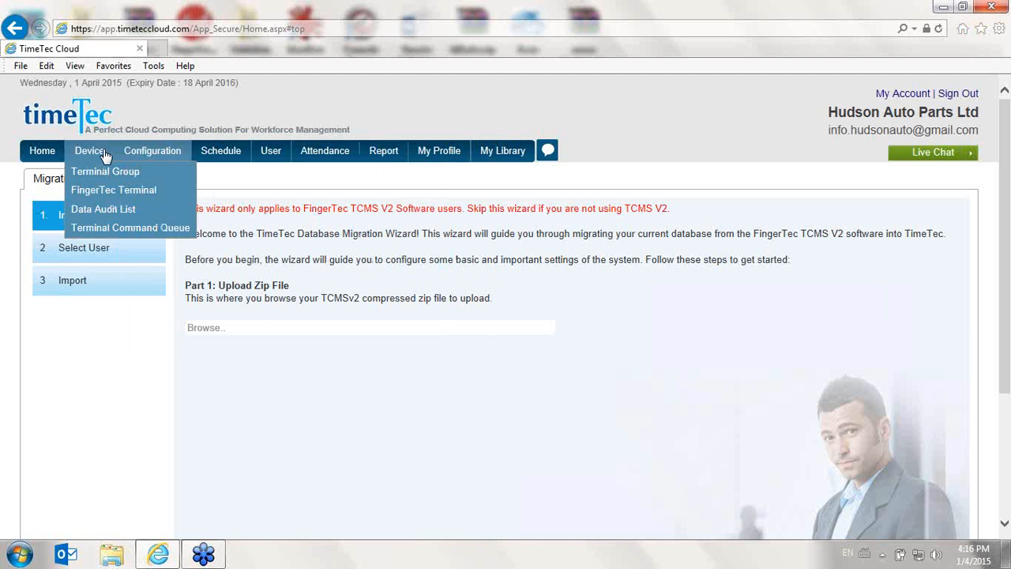
{"action": "left_click", "coordinate": [118, 175]}
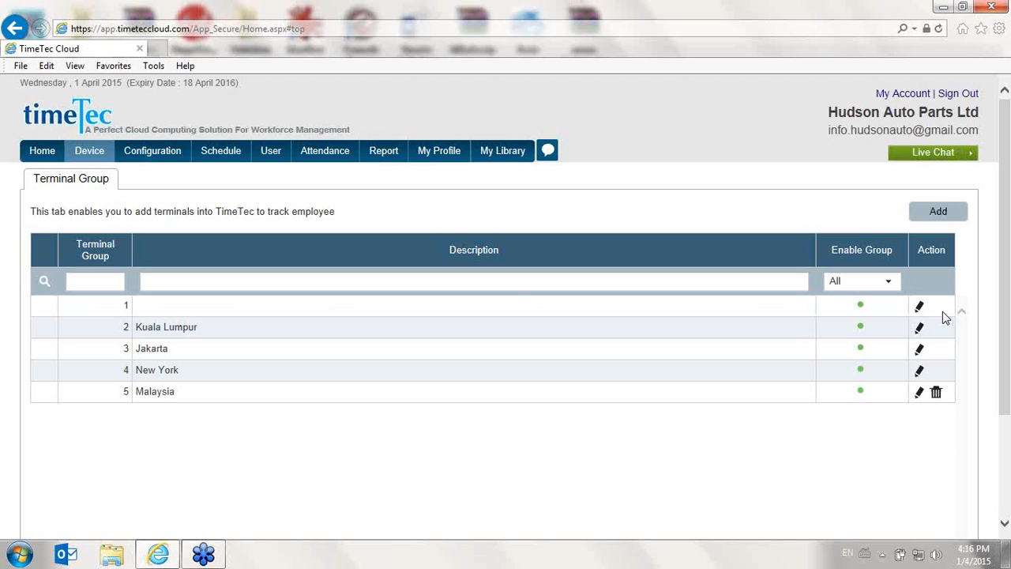
{"action": "left_click", "coordinate": [926, 220]}
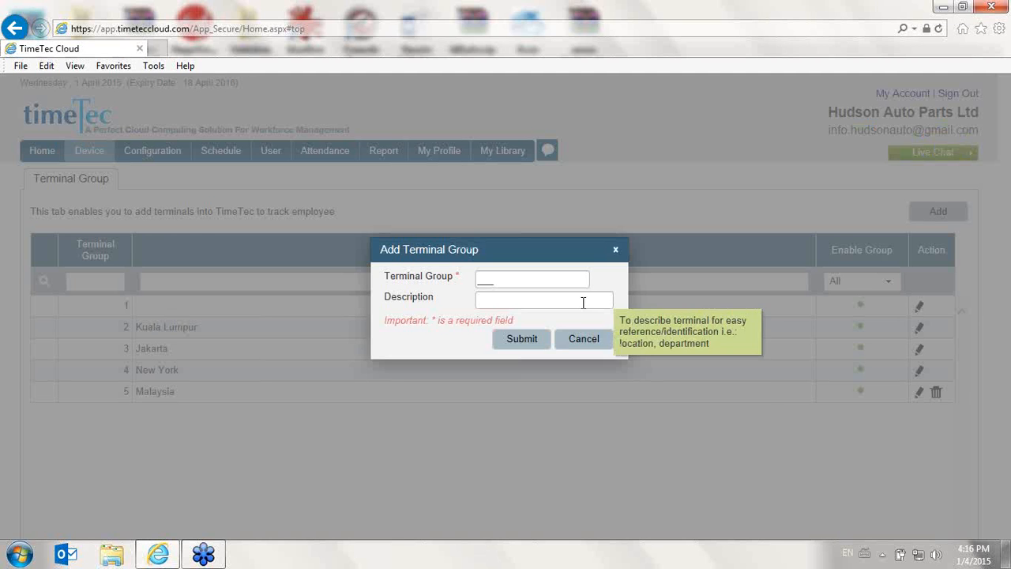
{"action": "left_click", "coordinate": [473, 278]}
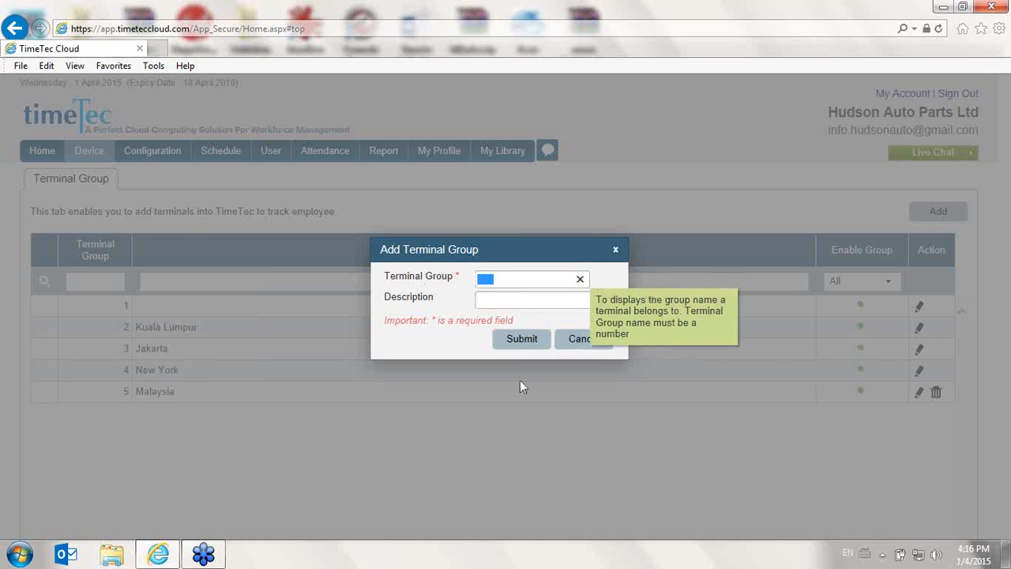
{"action": "left_click", "coordinate": [533, 298]}
{"action": "left_click", "coordinate": [591, 342]}
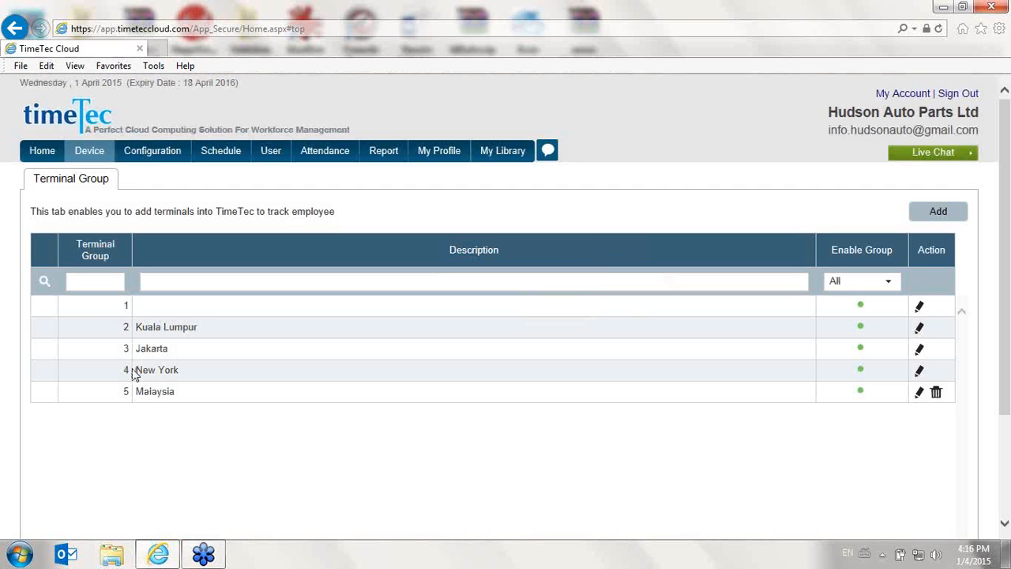
Open the FingerTec terminals page and view the terminal group choices in the Add Terminal form
{"action": "mouse_move", "coordinate": [84, 165]}
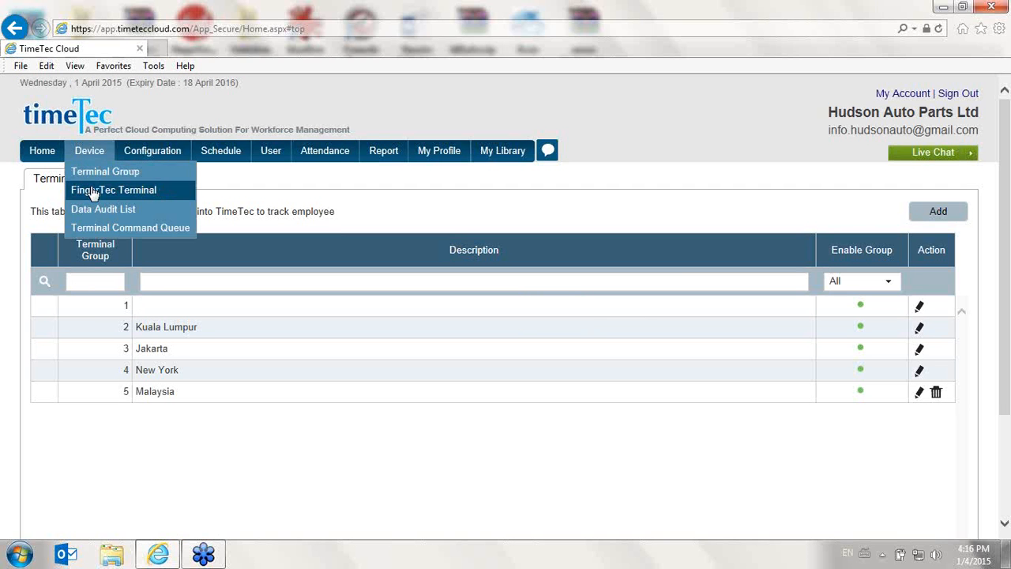
{"action": "left_click", "coordinate": [94, 193]}
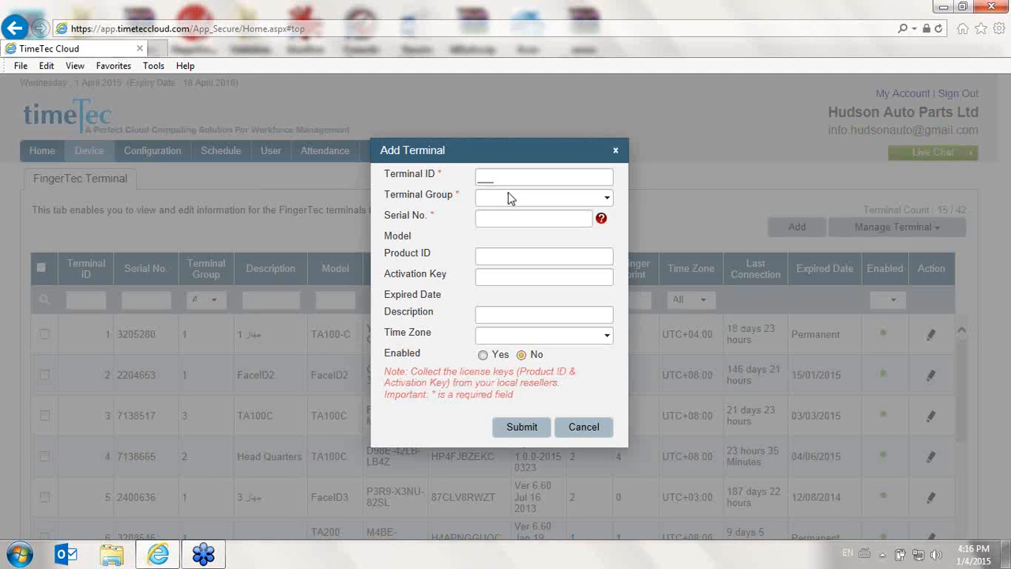
{"action": "mouse_move", "coordinate": [571, 207]}
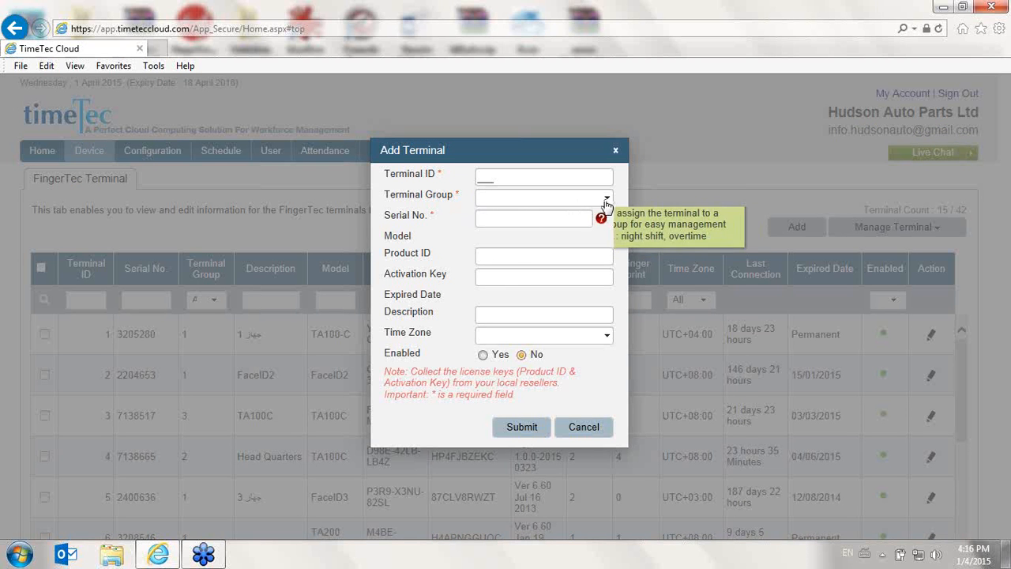
{"action": "left_click", "coordinate": [606, 199]}
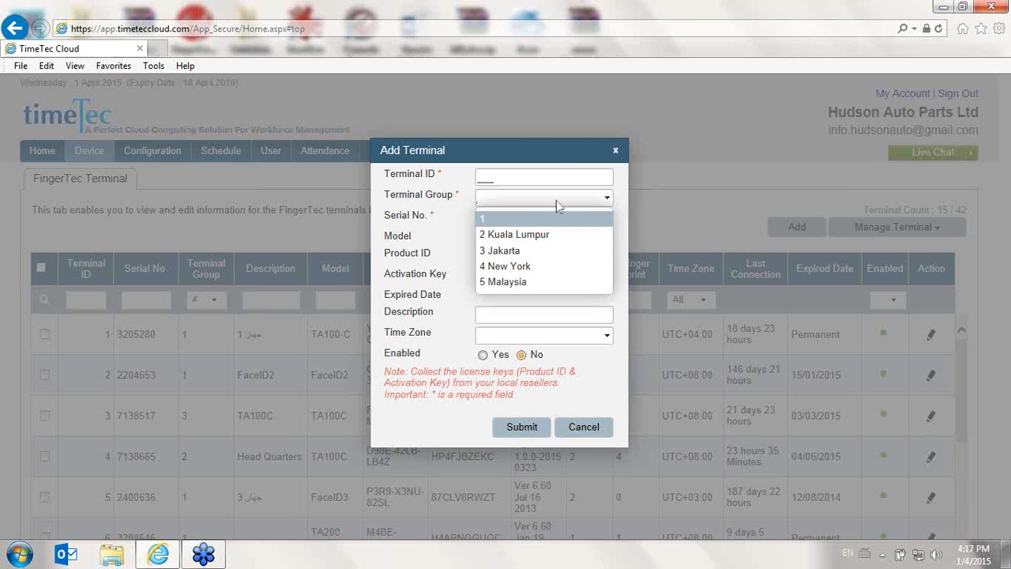
{"action": "left_click", "coordinate": [559, 156]}
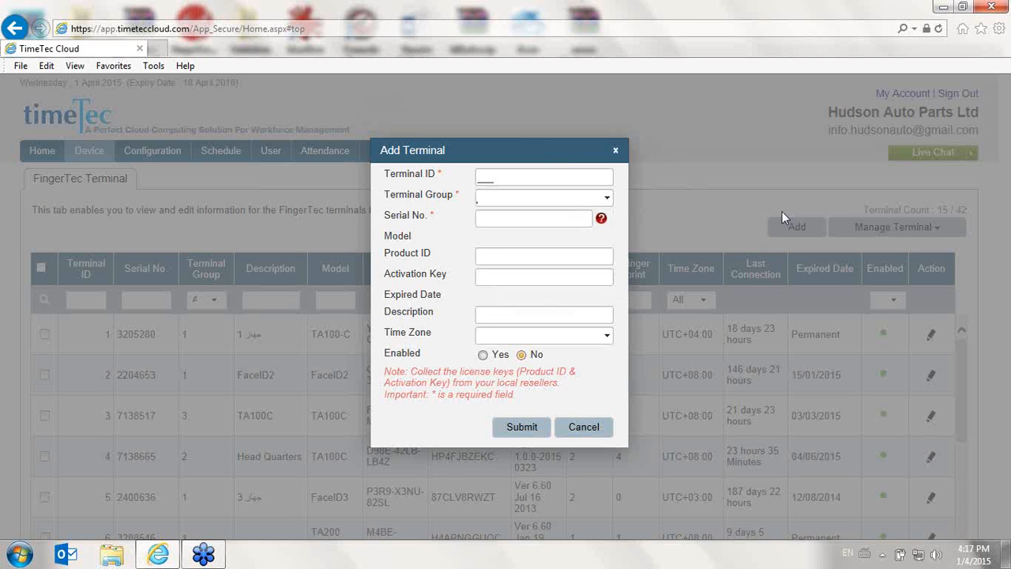
Reopen the Add Terminal form and fill in terminal ID 100 with terminal group 1
{"action": "left_click", "coordinate": [617, 150]}
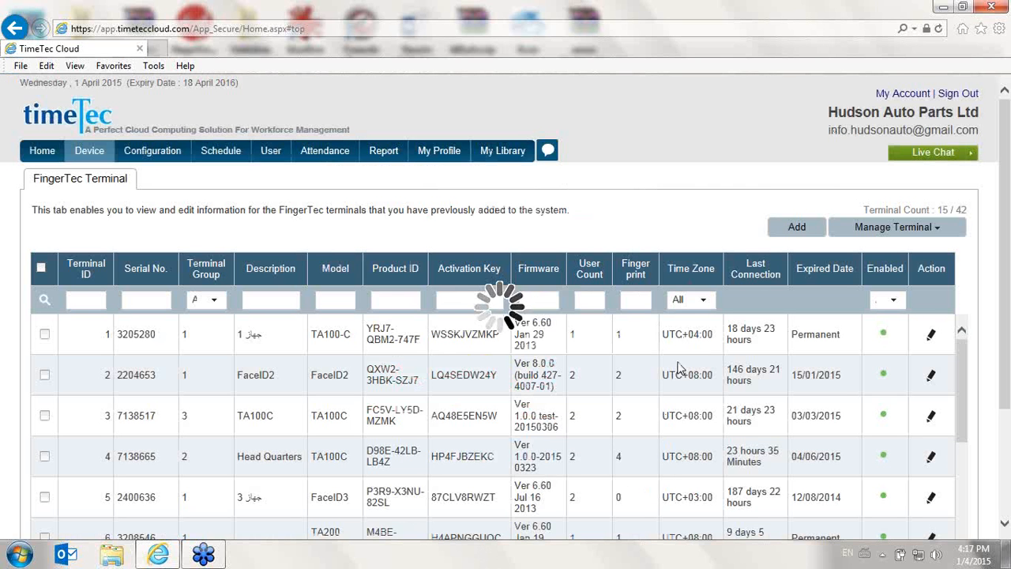
{"action": "left_click", "coordinate": [809, 237]}
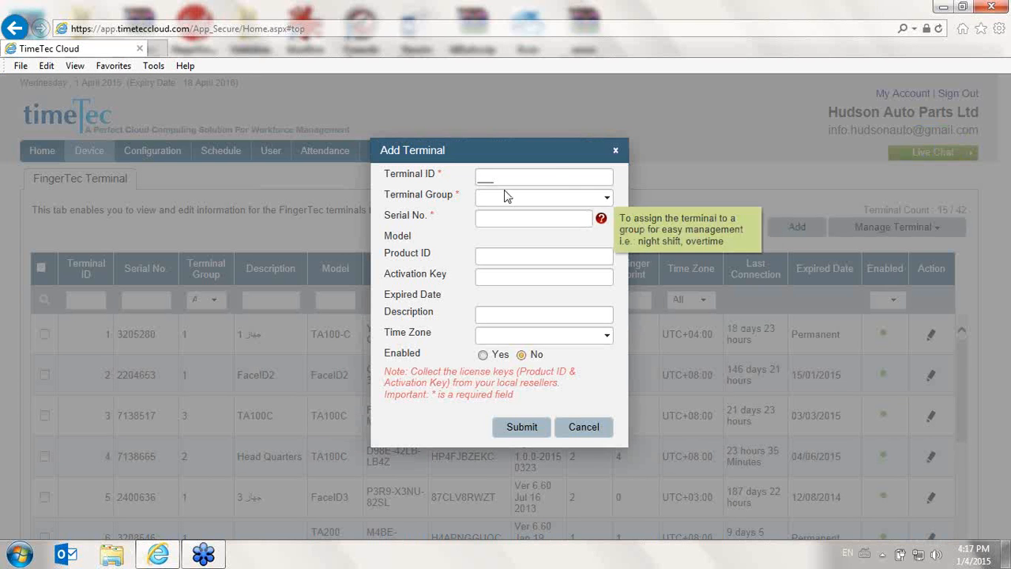
{"action": "left_click", "coordinate": [506, 196]}
{"action": "left_click", "coordinate": [443, 181]}
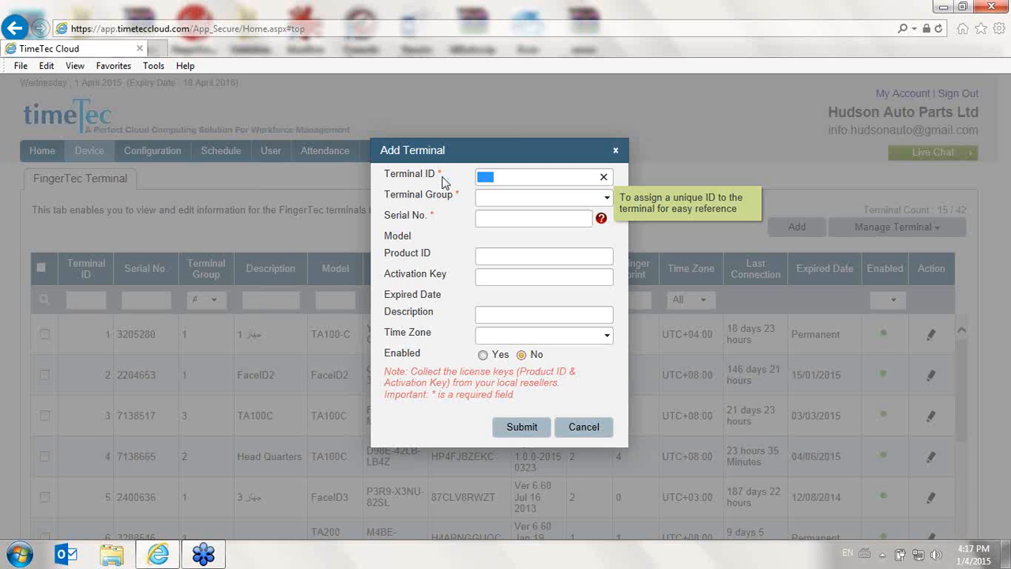
{"action": "type", "text": "100"}
{"action": "left_click", "coordinate": [480, 198]}
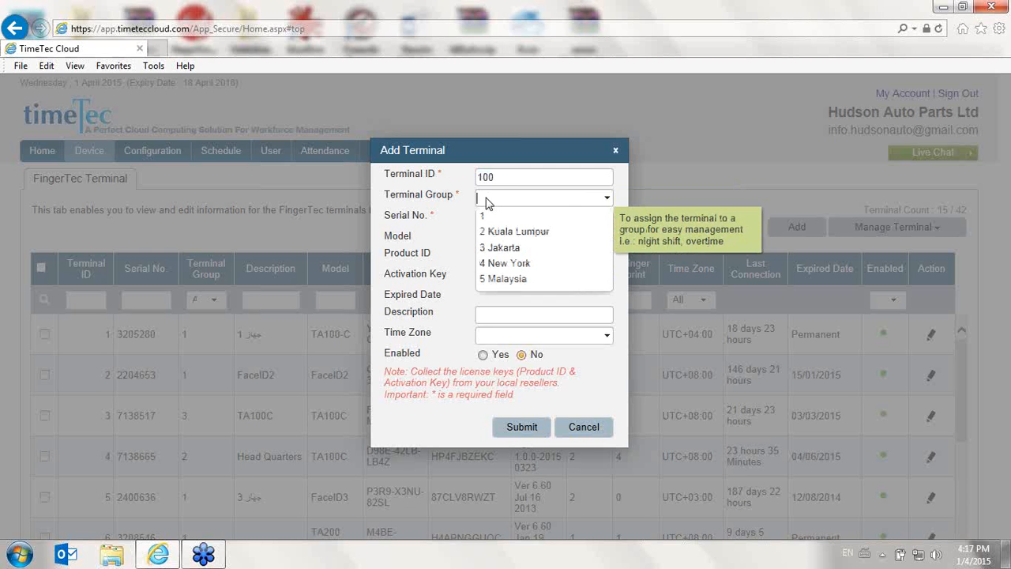
{"action": "left_click", "coordinate": [506, 218]}
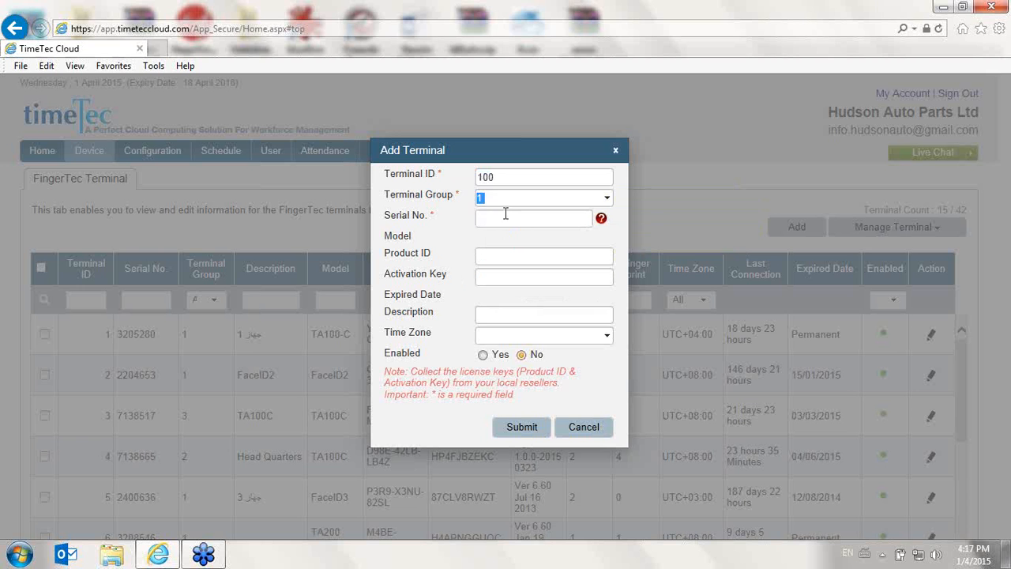
Review the serial number, product ID, description, time zone and enabled fields of the Add Terminal form, and cancel the form
{"action": "left_click", "coordinate": [509, 217]}
{"action": "left_click", "coordinate": [532, 257]}
{"action": "left_click", "coordinate": [520, 313]}
{"action": "left_click", "coordinate": [606, 336]}
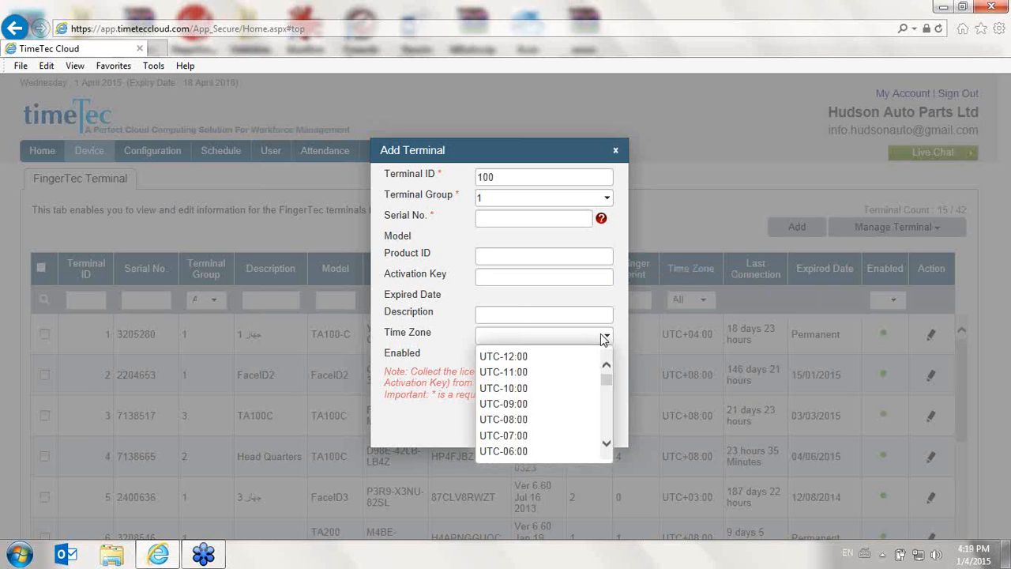
{"action": "left_click", "coordinate": [607, 340]}
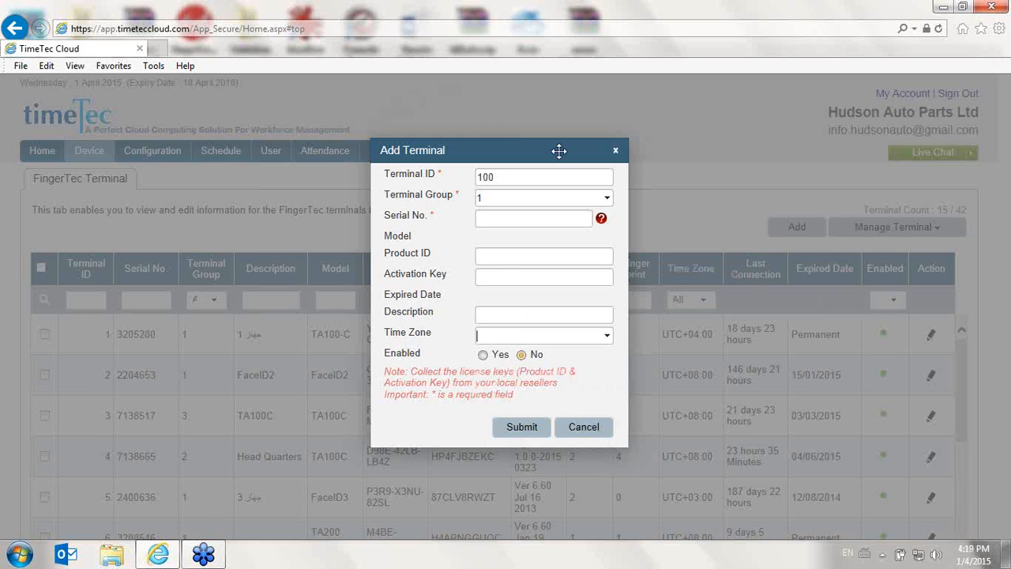
{"action": "left_click", "coordinate": [485, 358]}
{"action": "left_click", "coordinate": [561, 430]}
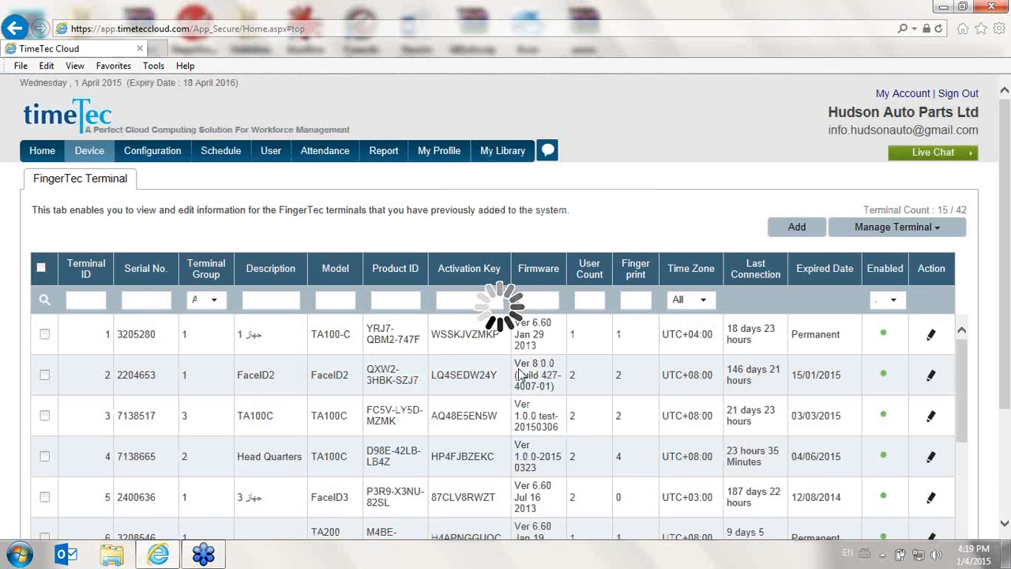
Sign out of the current TimeTec Cloud account and open the website's login page
{"action": "scroll", "coordinate": [522, 371], "scroll_direction": "down", "scroll_amount": 3}
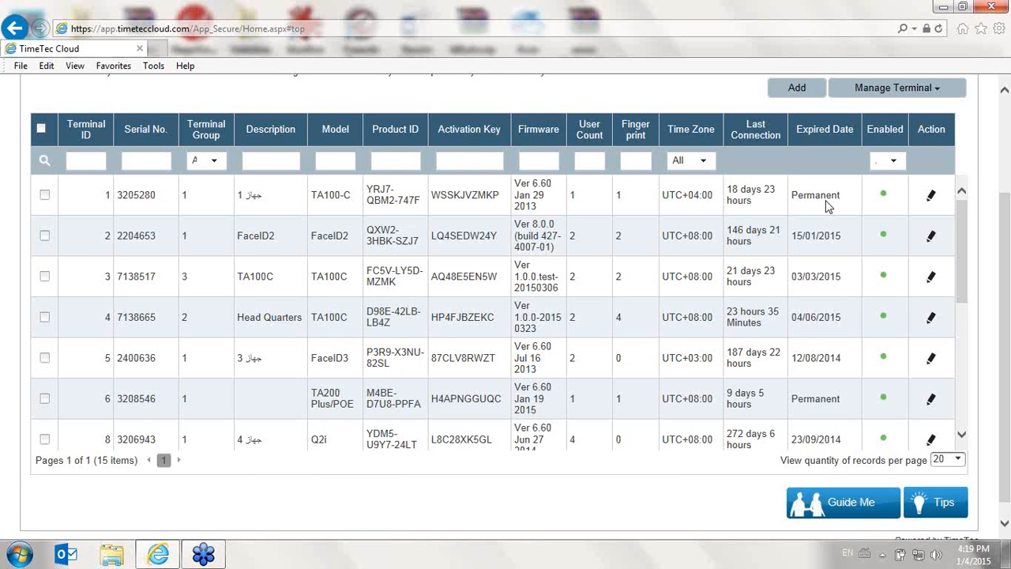
{"action": "left_click", "coordinate": [161, 51]}
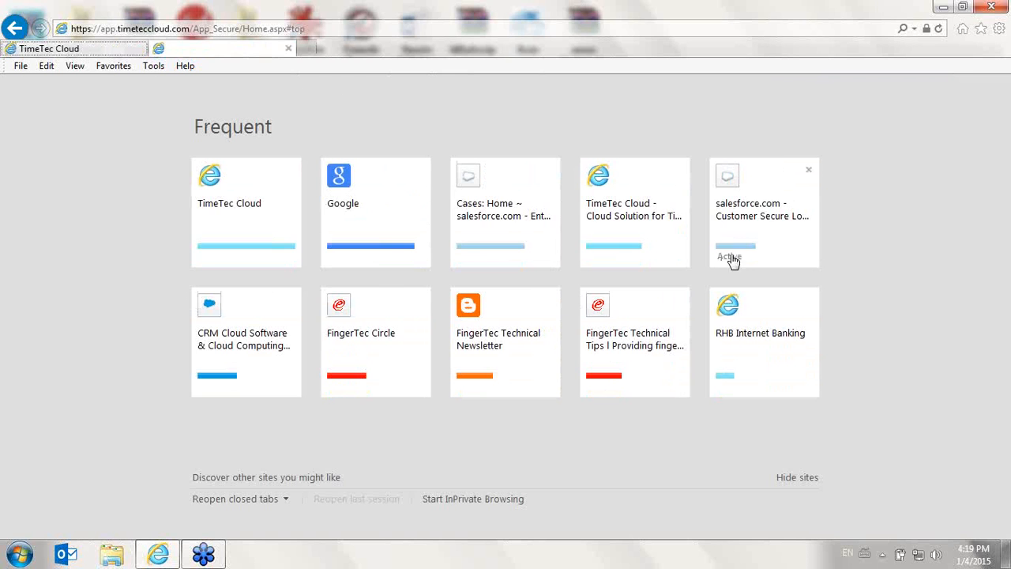
{"action": "left_click", "coordinate": [109, 48]}
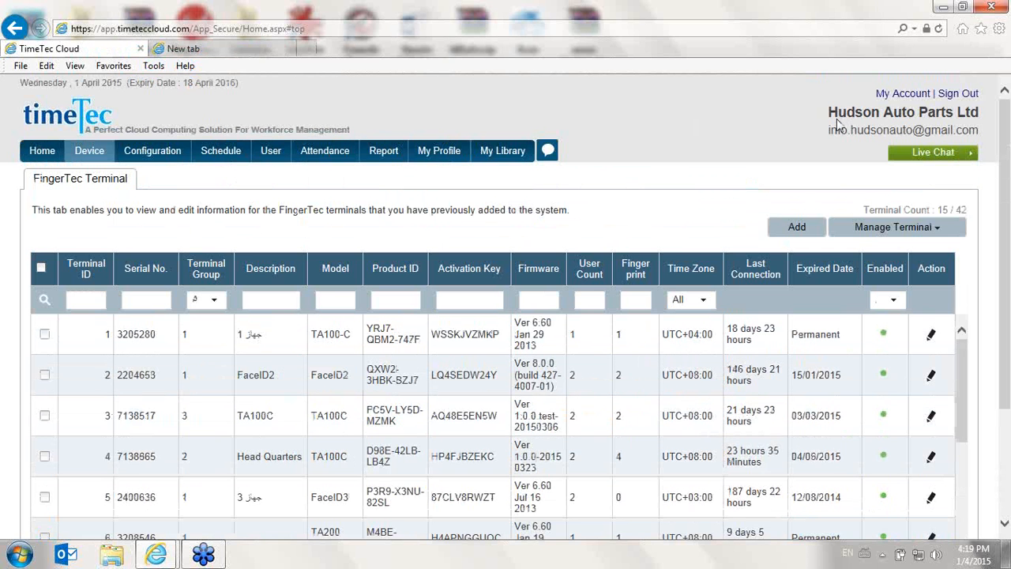
{"action": "left_click", "coordinate": [959, 95]}
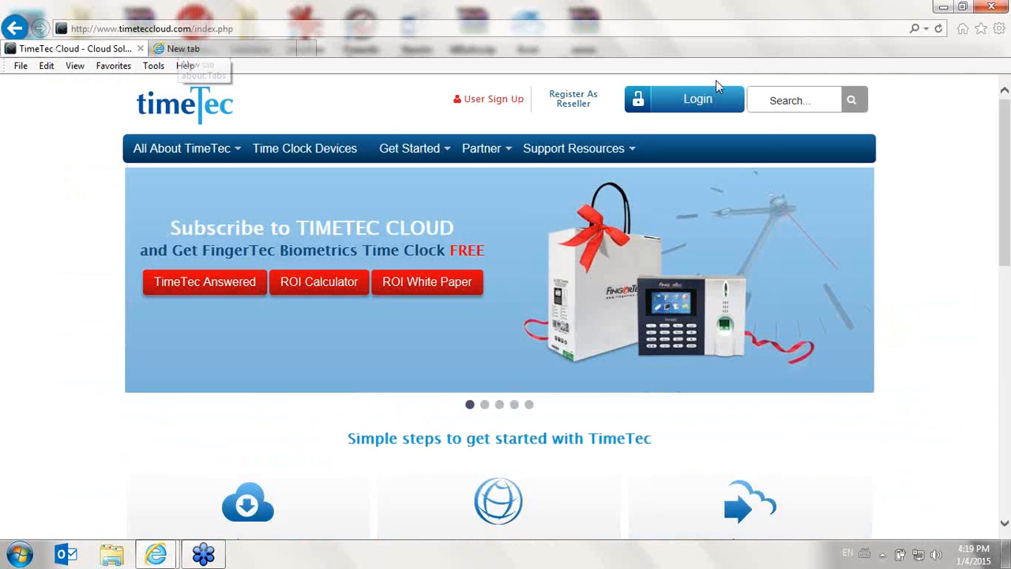
{"action": "left_click", "coordinate": [741, 112]}
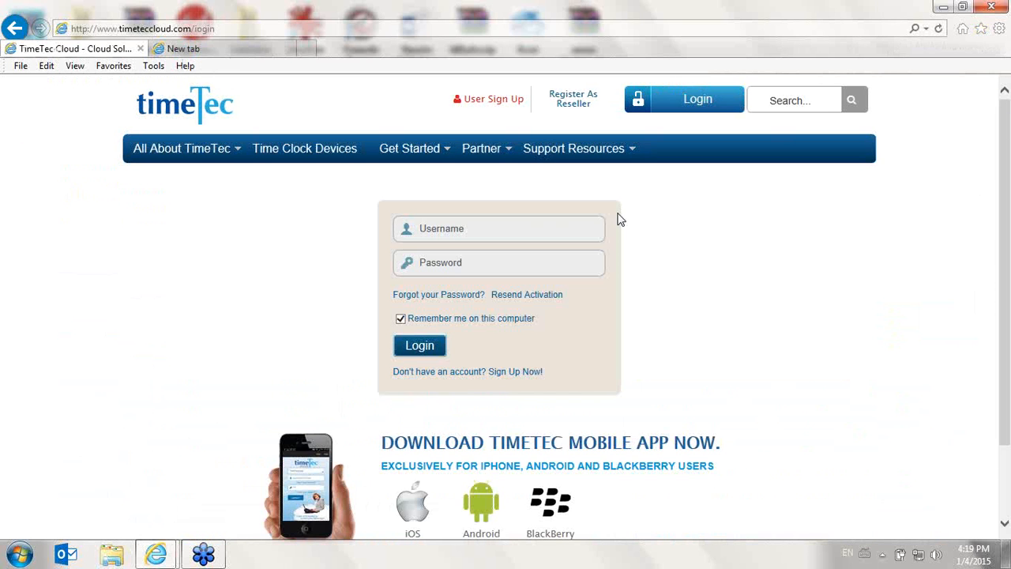
Log in to TimeTec Cloud with the other account's e-mail address and password
{"action": "left_click", "coordinate": [580, 218]}
{"action": "key", "text": "Tab"}
{"action": "type", "text": "••••••••"}
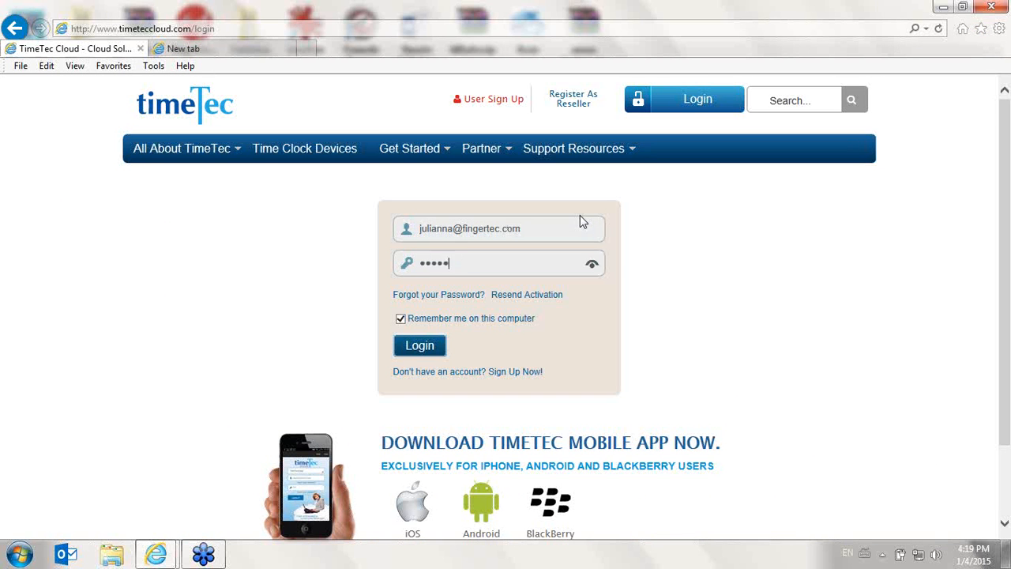
{"action": "key", "text": "Return"}
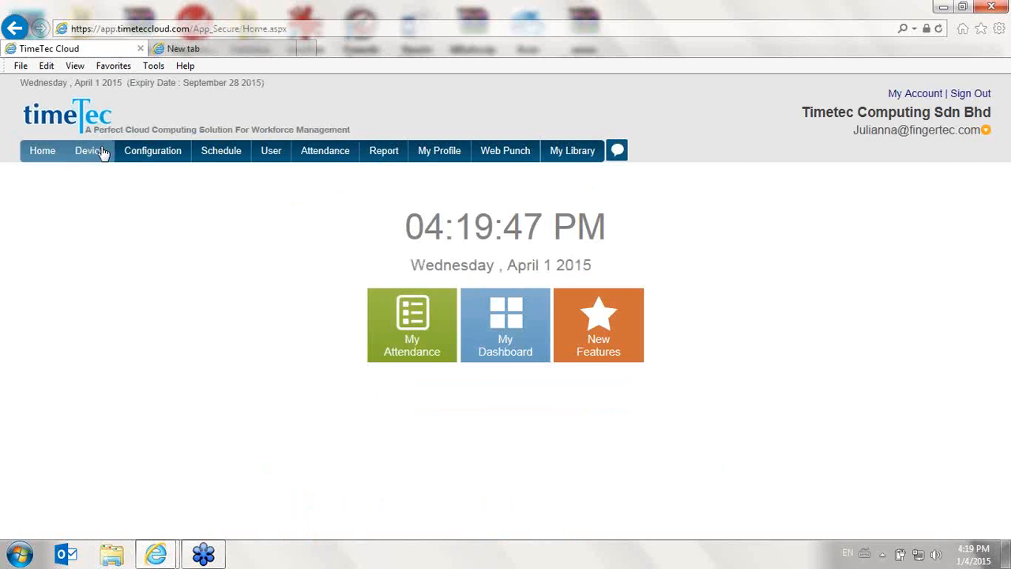
Open the FingerTec terminals page and select the terminals with IDs 11 and 12
{"action": "mouse_move", "coordinate": [101, 152]}
{"action": "left_click", "coordinate": [111, 191]}
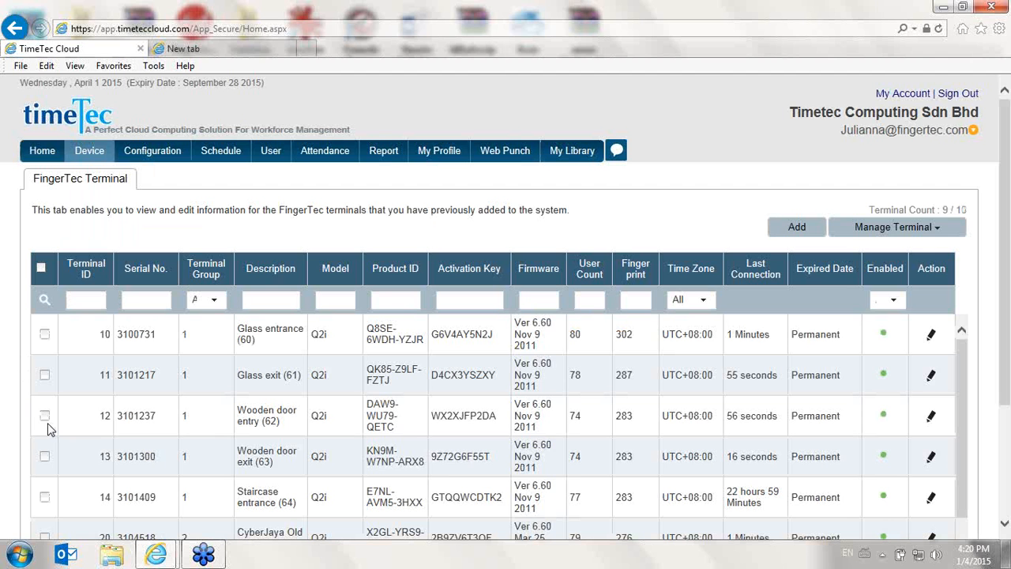
{"action": "left_click", "coordinate": [45, 377]}
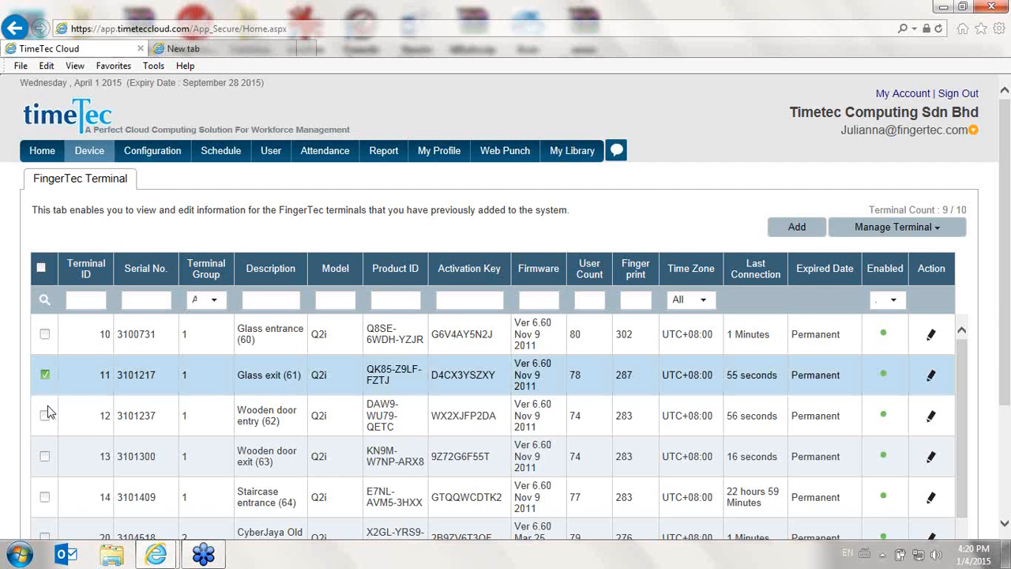
{"action": "left_click", "coordinate": [45, 417]}
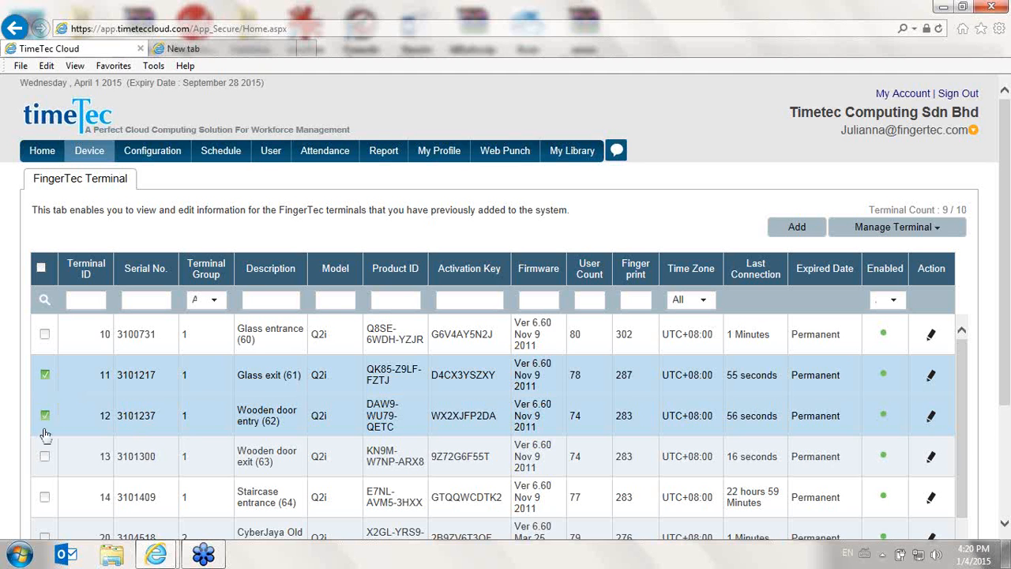
Open Upload User for the selected terminals, select the first two users in the list, and cancel the upload
{"action": "left_click", "coordinate": [899, 236]}
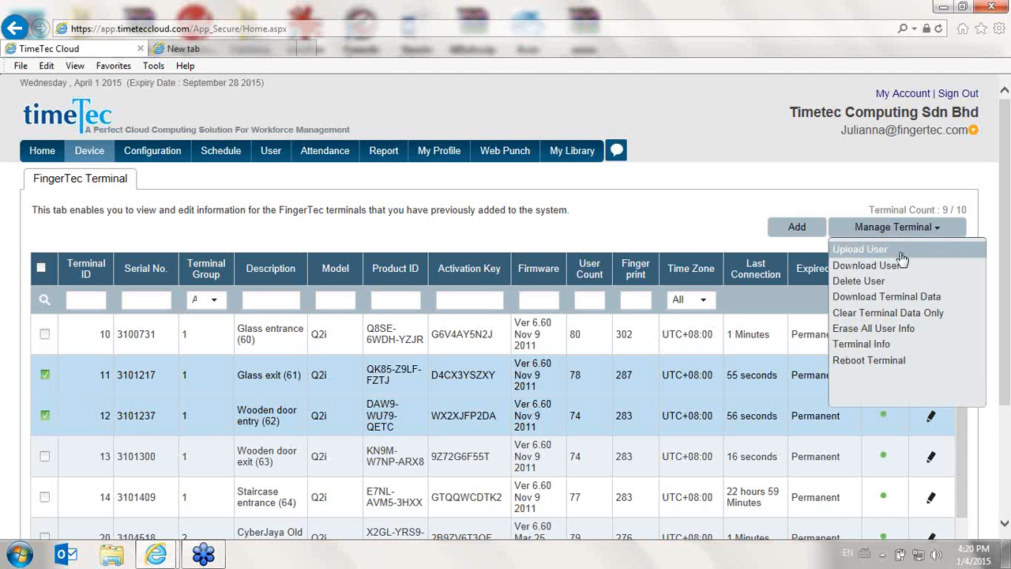
{"action": "left_click", "coordinate": [903, 251]}
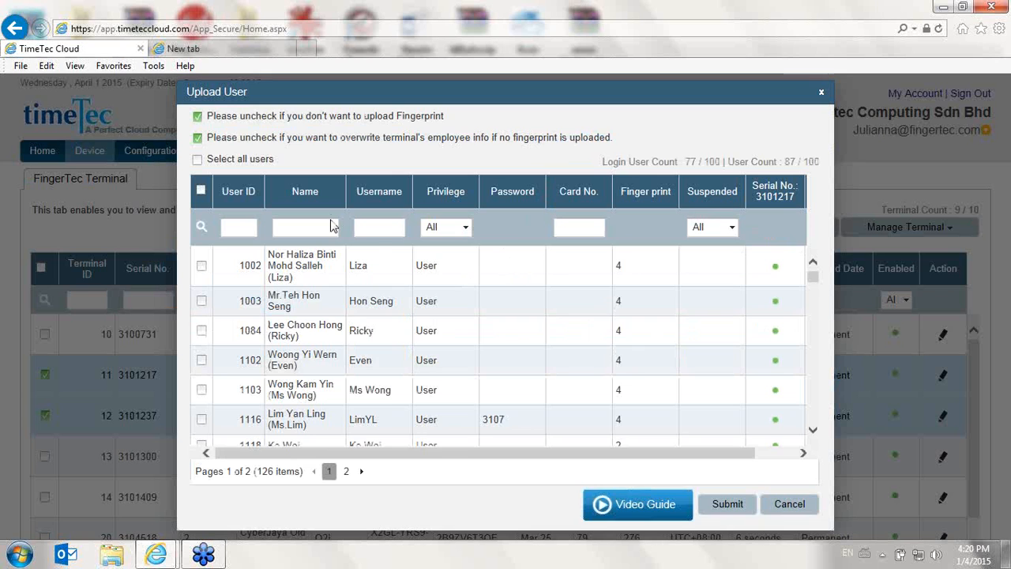
{"action": "left_click_drag", "start_coordinate": [814, 283], "coordinate": [818, 252]}
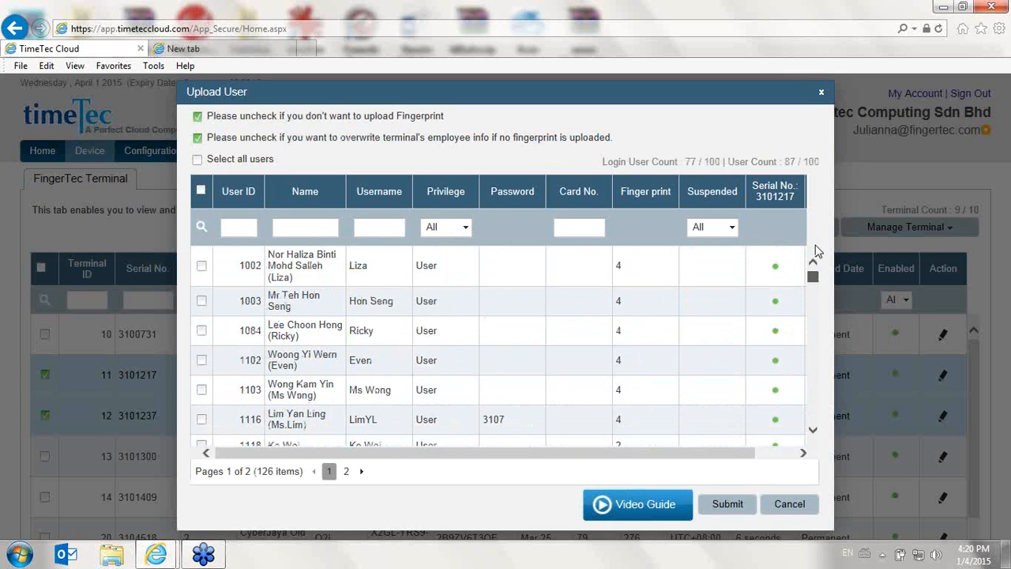
{"action": "left_click", "coordinate": [202, 266]}
{"action": "left_click", "coordinate": [203, 302]}
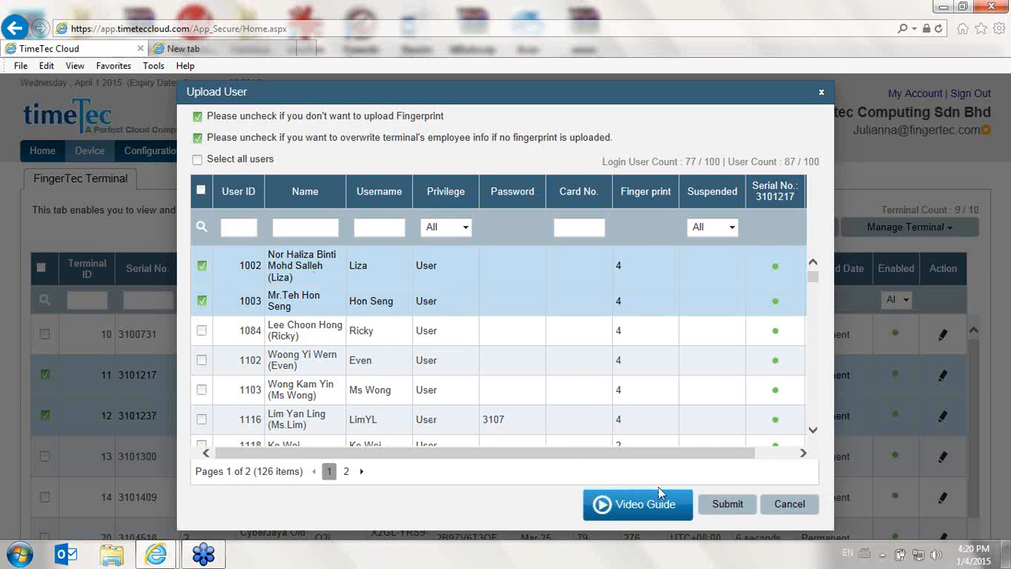
{"action": "left_click", "coordinate": [771, 510]}
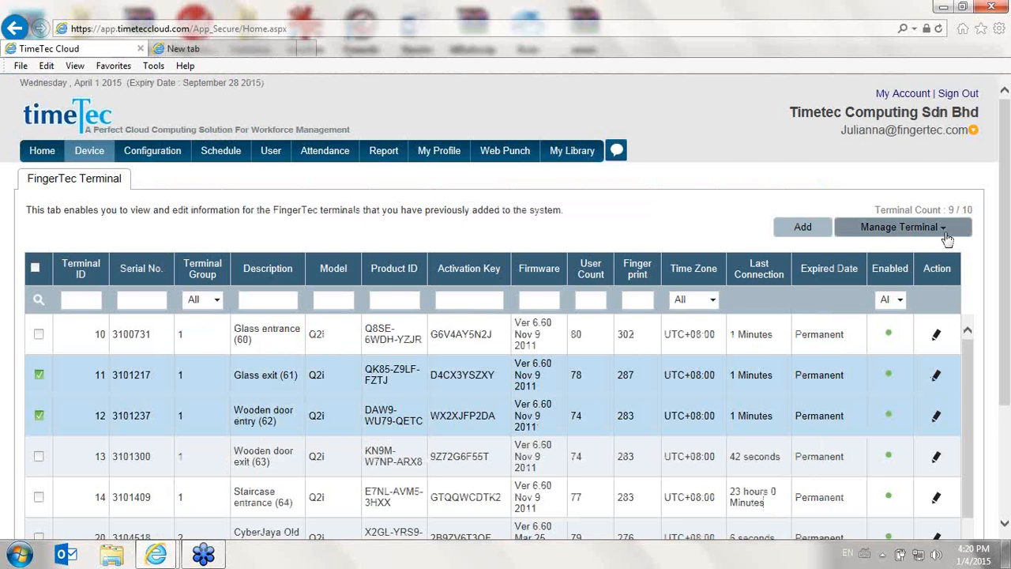
Request Terminal Info for the two selected terminals and confirm the request
{"action": "left_click", "coordinate": [945, 230]}
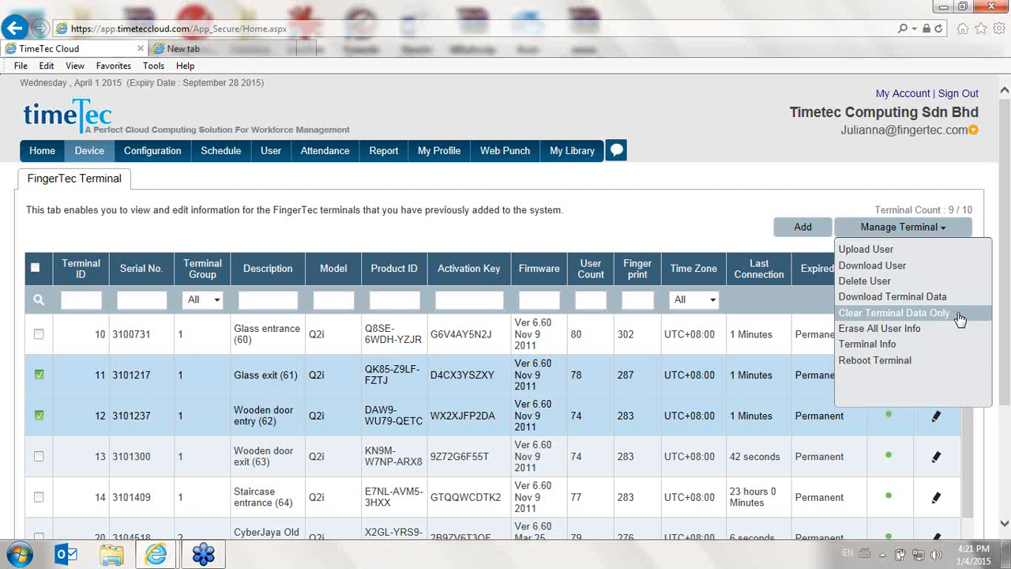
{"action": "left_click", "coordinate": [907, 350]}
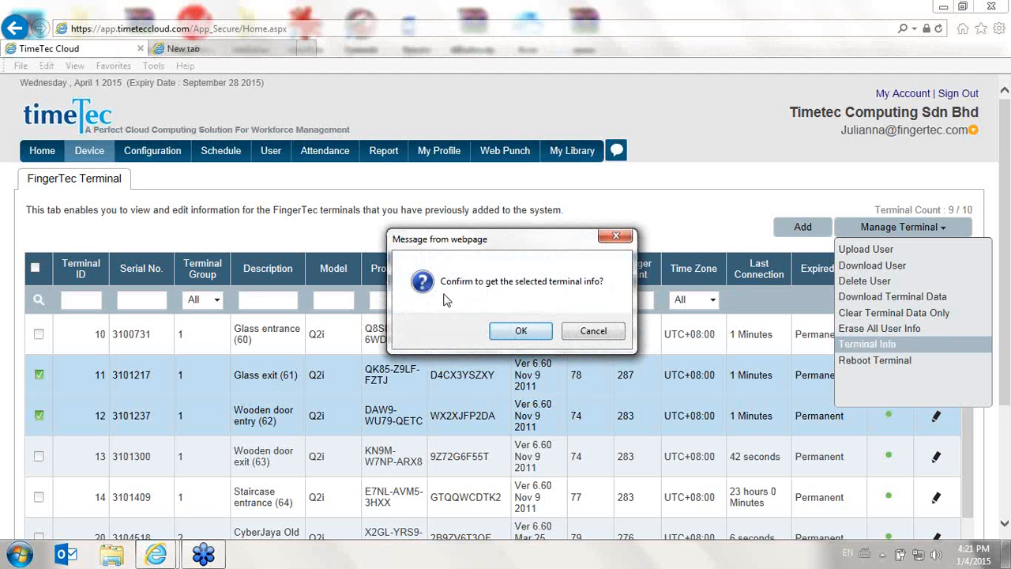
{"action": "left_click", "coordinate": [523, 332]}
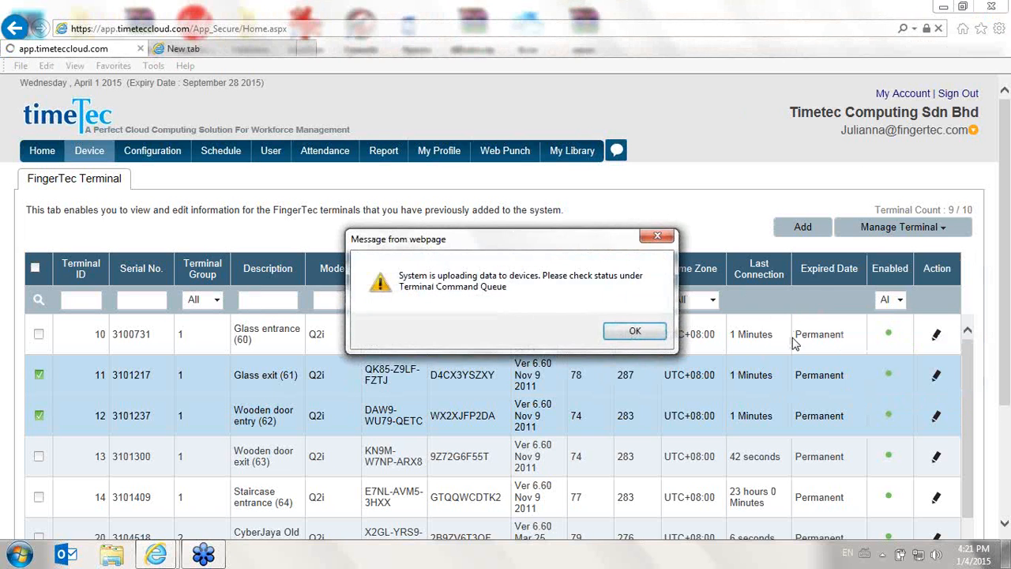
{"action": "left_click", "coordinate": [652, 331]}
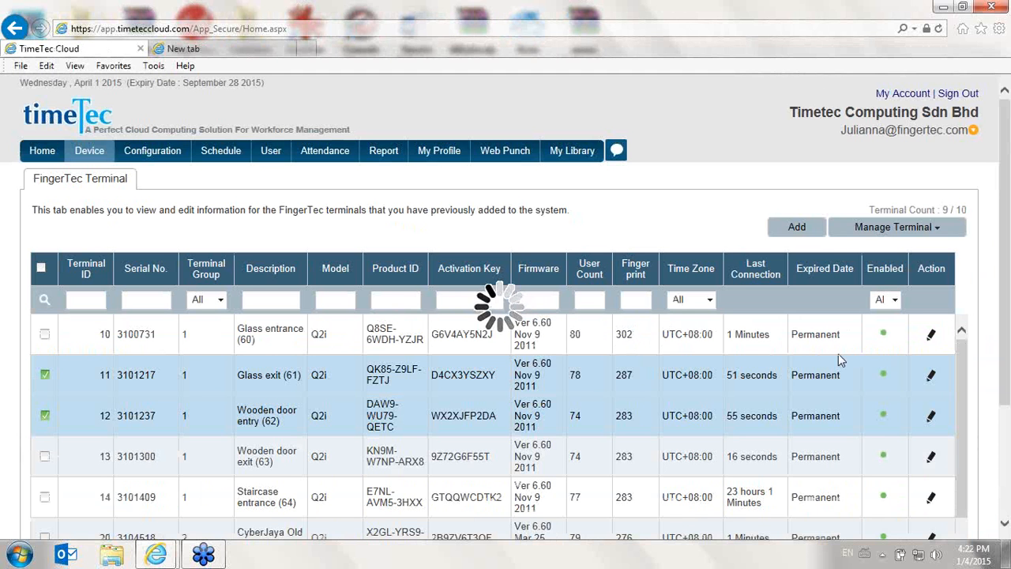
{"action": "scroll", "coordinate": [814, 360], "scroll_direction": "down", "scroll_amount": 3}
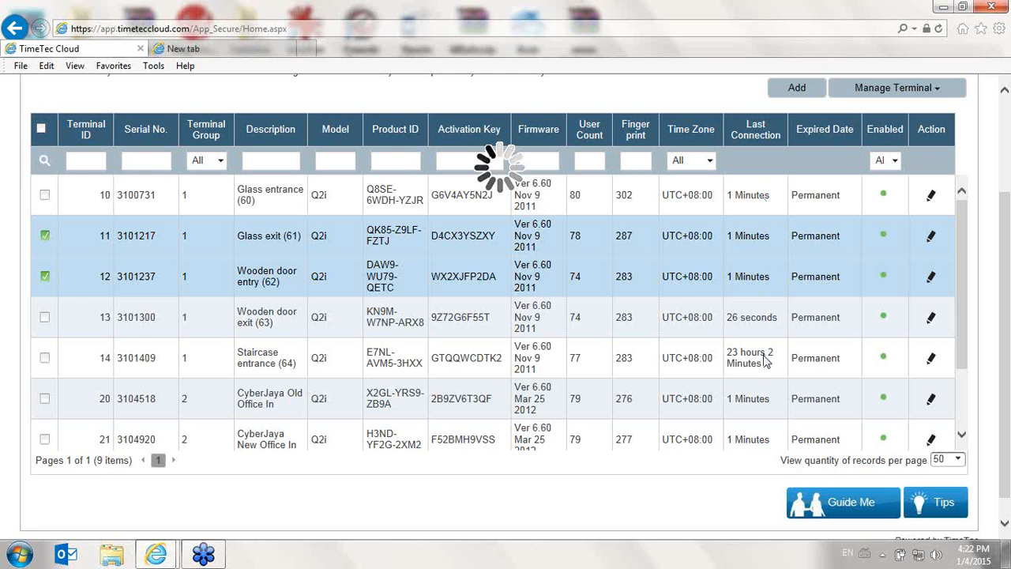
{"action": "scroll", "coordinate": [780, 353], "scroll_direction": "up", "scroll_amount": 3}
{"action": "scroll", "coordinate": [779, 353], "scroll_direction": "down", "scroll_amount": 2}
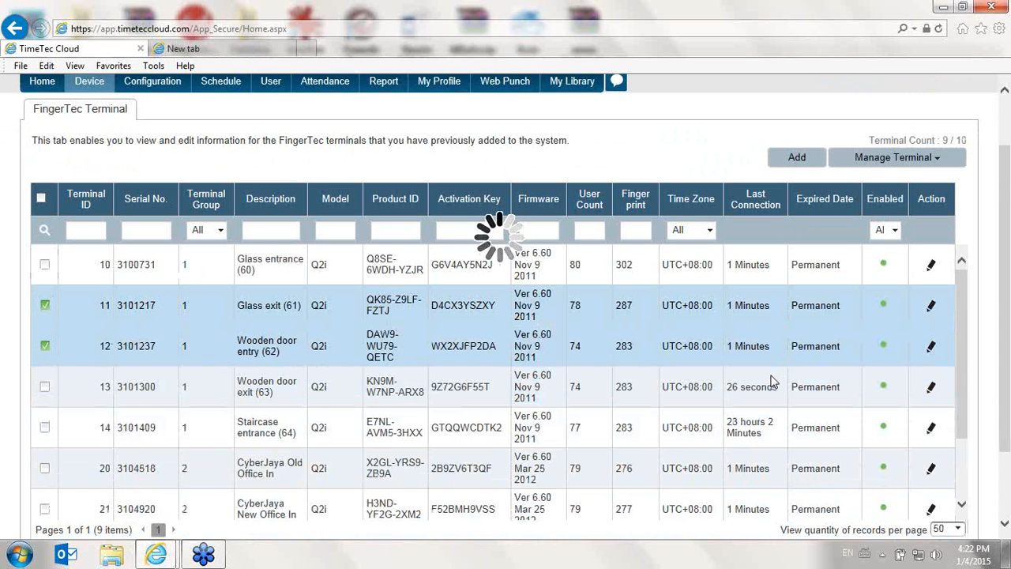
{"action": "scroll", "coordinate": [760, 427], "scroll_direction": "down", "scroll_amount": 1}
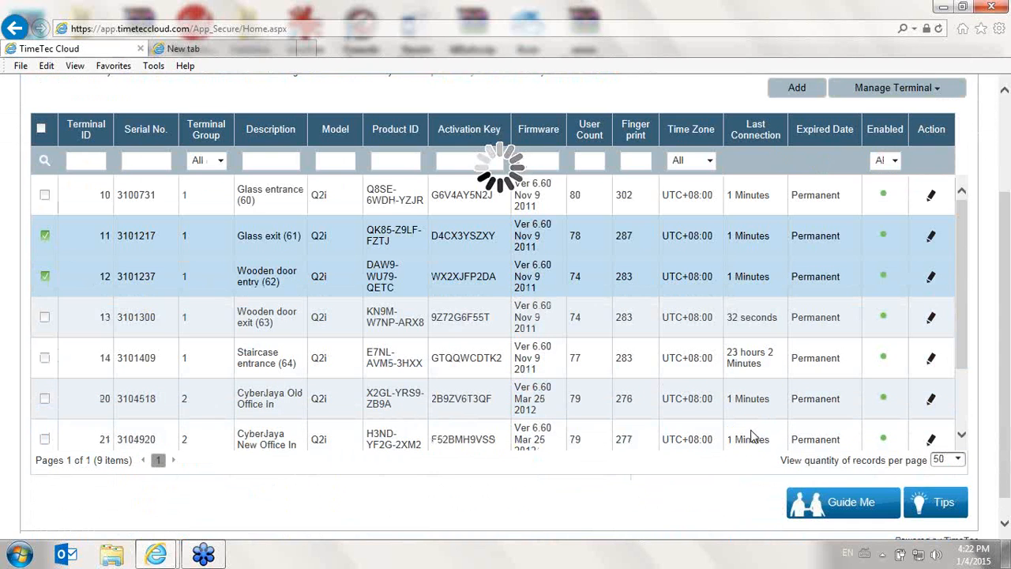
{"action": "scroll", "coordinate": [755, 391], "scroll_direction": "up", "scroll_amount": 2}
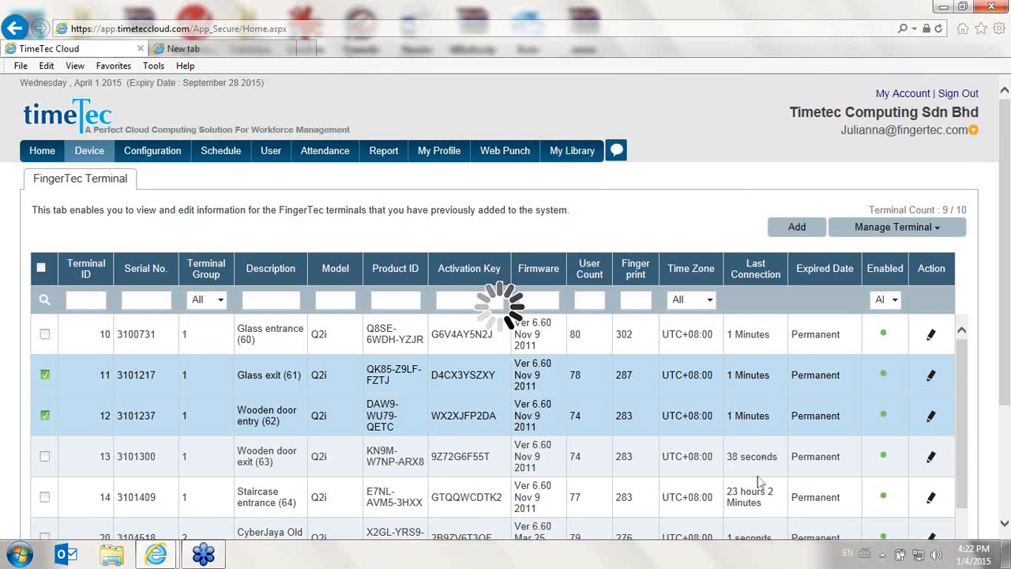
{"action": "scroll", "coordinate": [765, 466], "scroll_direction": "down", "scroll_amount": 1}
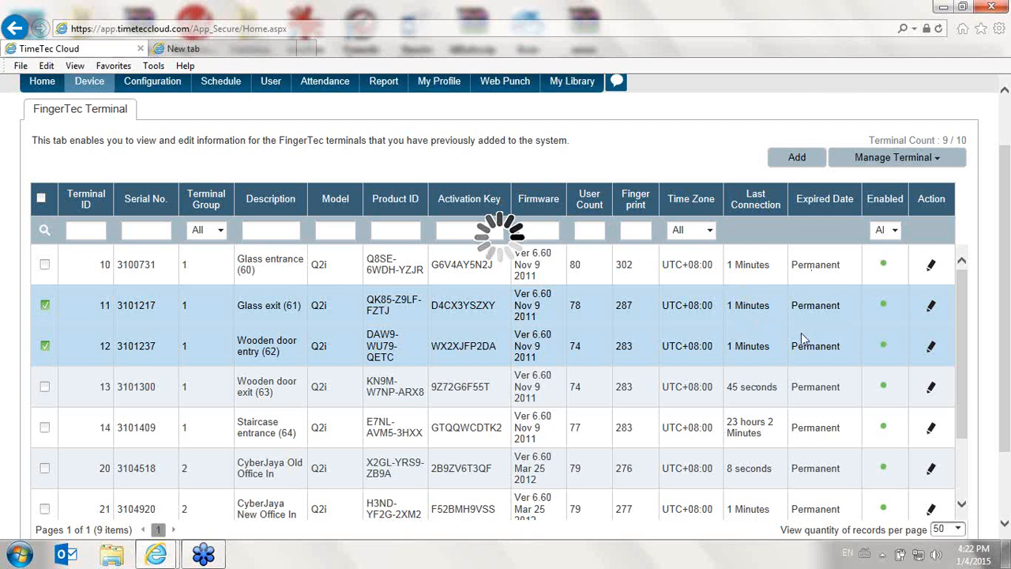
Try to reload the terminals page, and go to the timeteccloud.com home page
{"action": "left_click", "coordinate": [415, 32]}
{"action": "key", "text": "Return"}
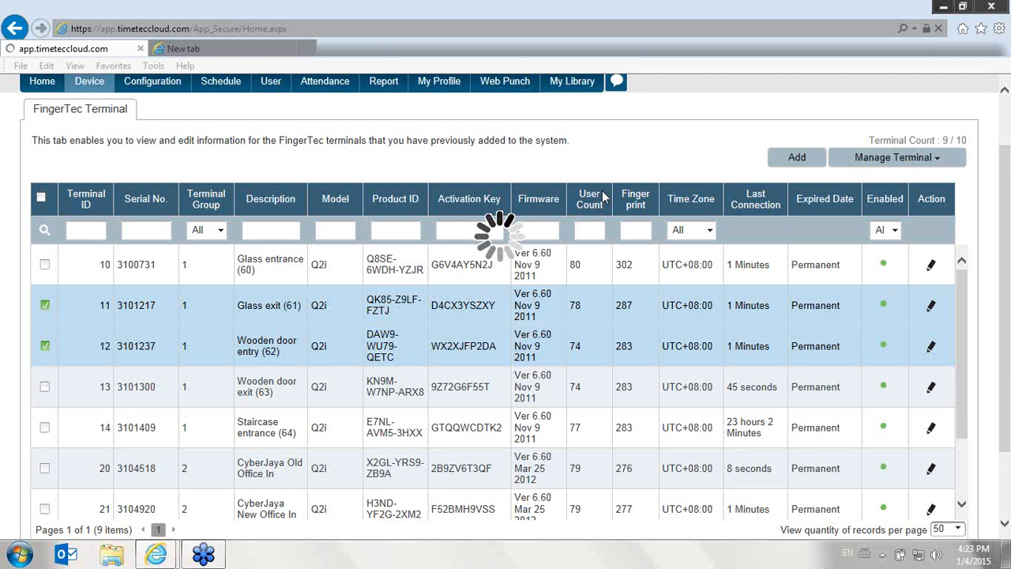
{"action": "left_click", "coordinate": [285, 34]}
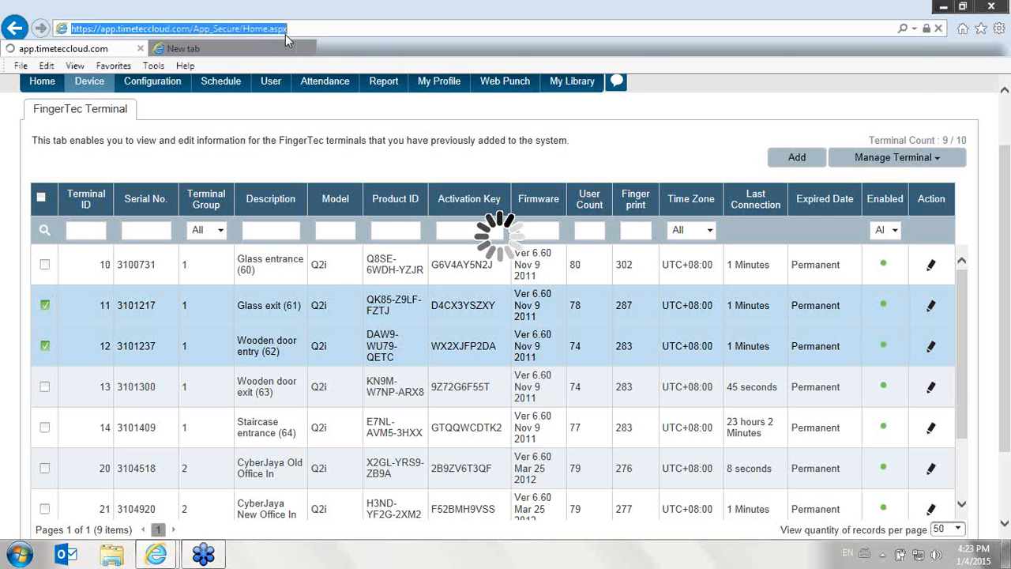
{"action": "type", "text": "t"}
{"action": "key", "text": "Return"}
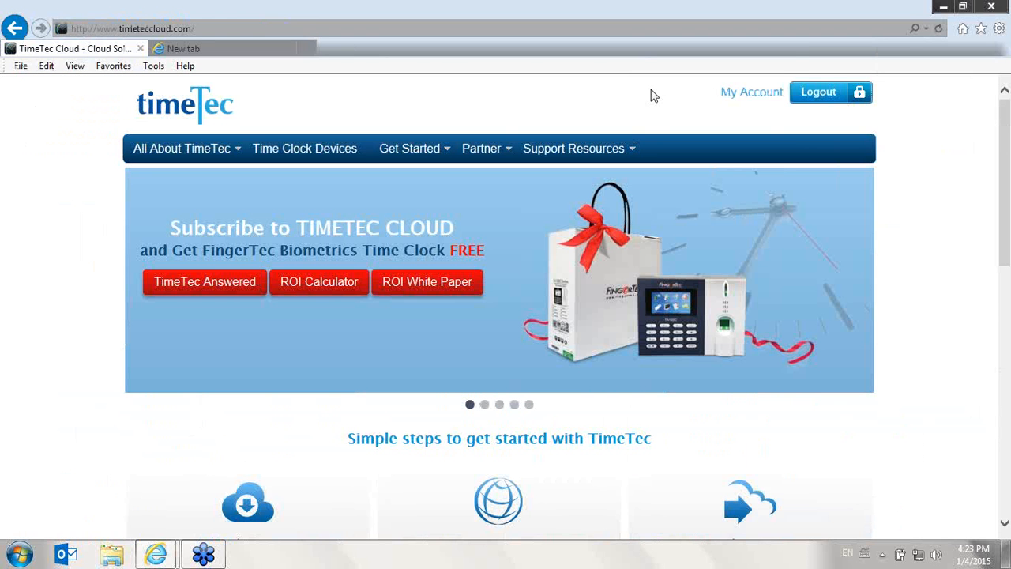
Log out of the TimeTec account and open the site's login page
{"action": "left_click", "coordinate": [802, 38]}
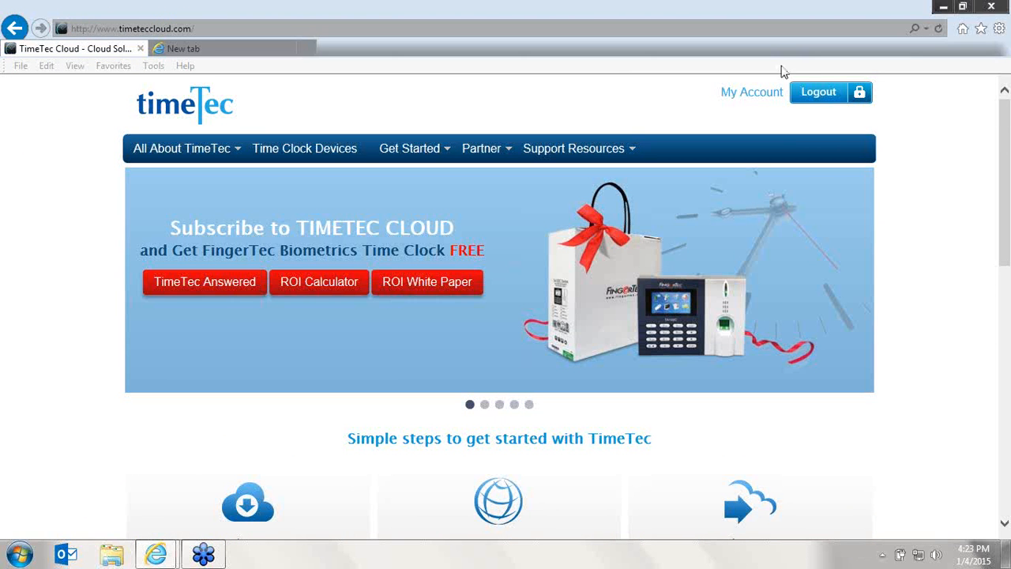
{"action": "left_click", "coordinate": [824, 99]}
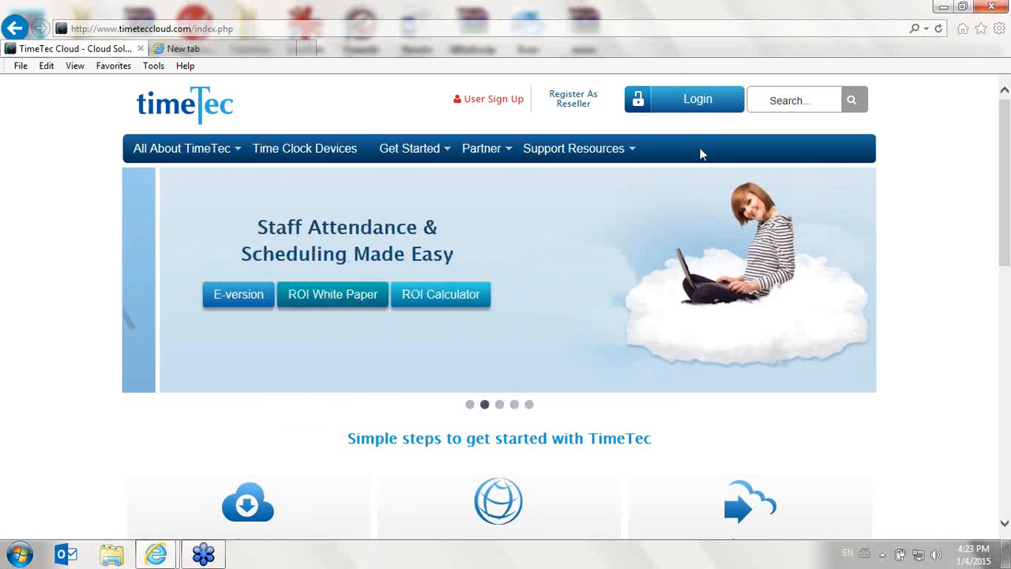
{"action": "left_click", "coordinate": [688, 105]}
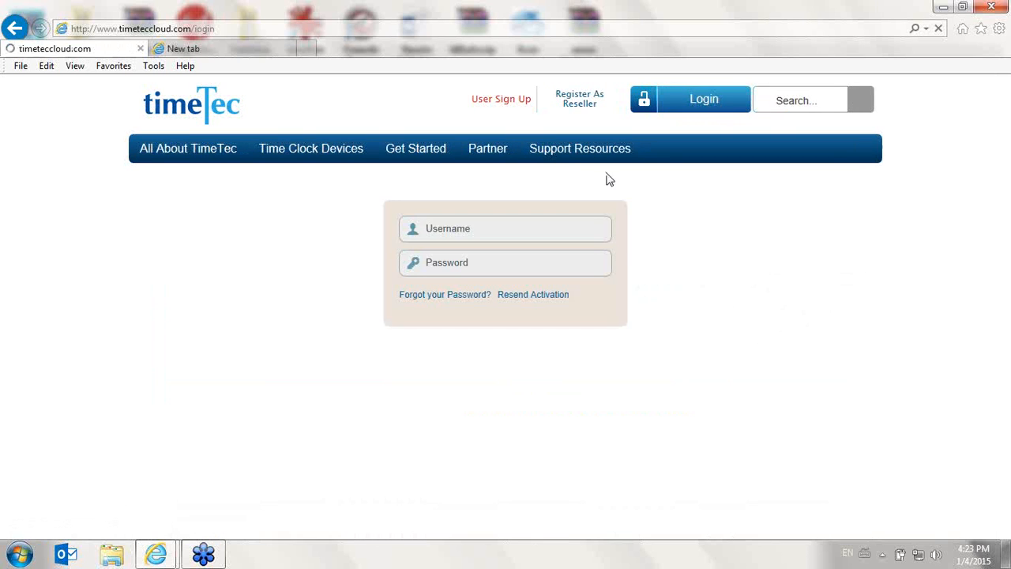
Try to log in to TimeTec with the account's e-mail address and password
{"action": "left_click", "coordinate": [550, 221]}
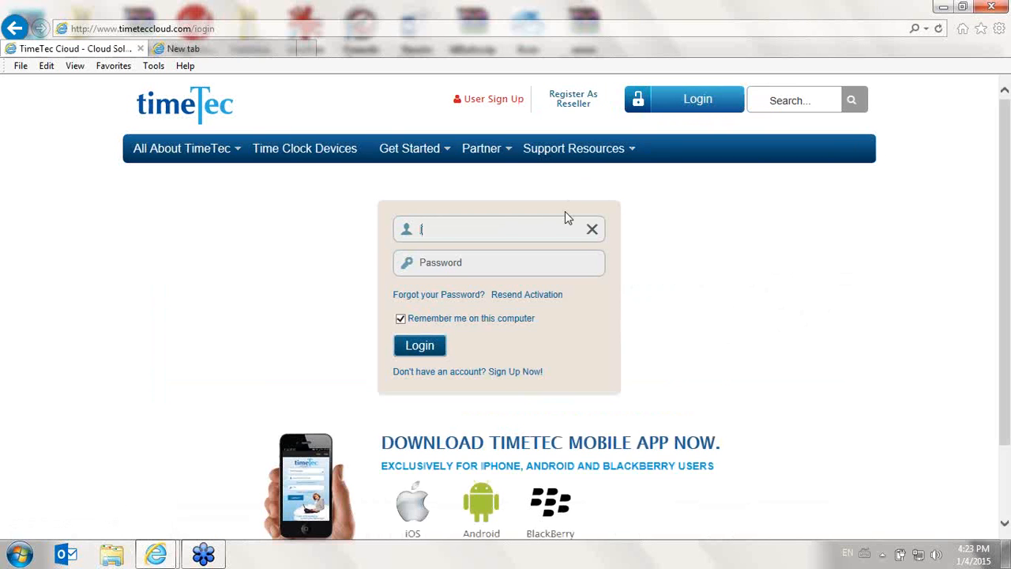
{"action": "key", "text": "Tab"}
{"action": "type", "text": "•••••••"}
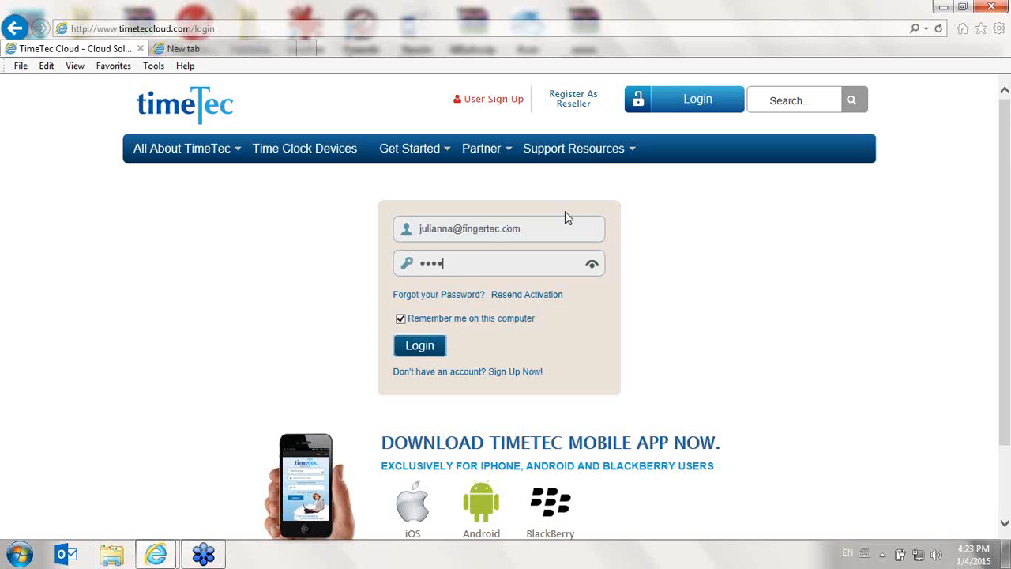
{"action": "type", "text": "•"}
{"action": "key", "text": "Return"}
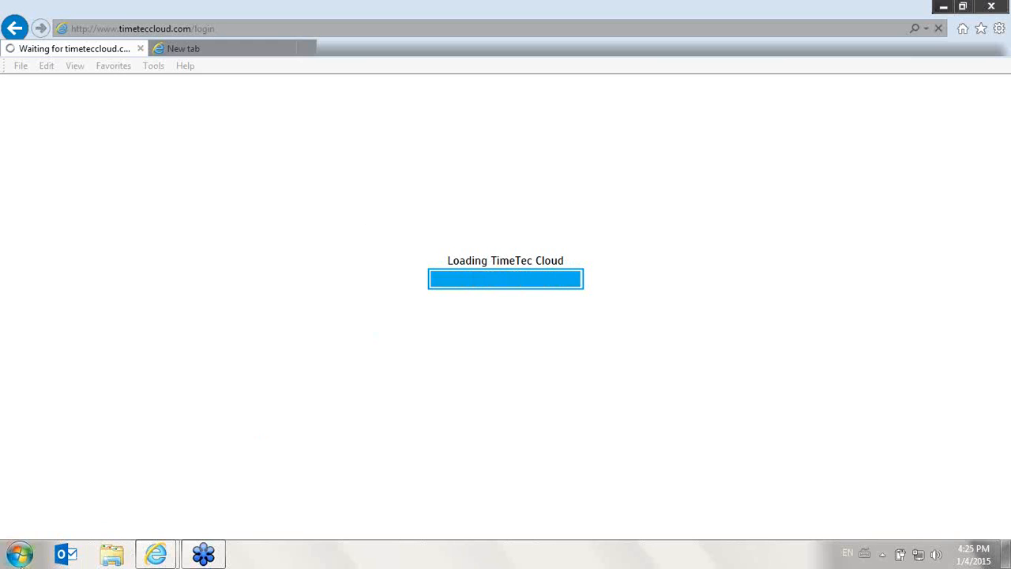
Launch Chrome, load timeteccloud.com, and maximize the browser window
{"action": "left_click", "coordinate": [19, 555]}
{"action": "type", "text": "ch"}
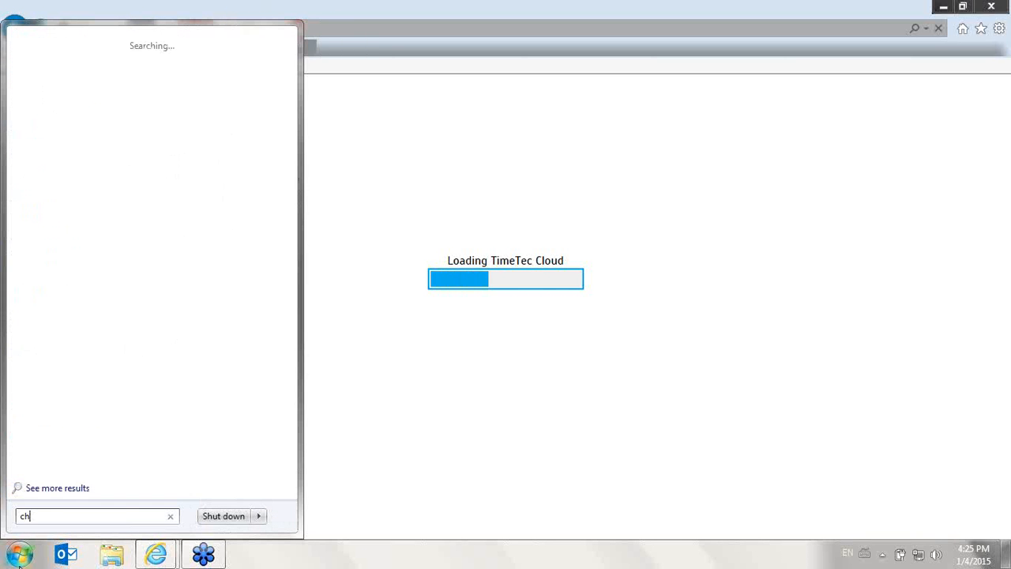
{"action": "type", "text": "rome"}
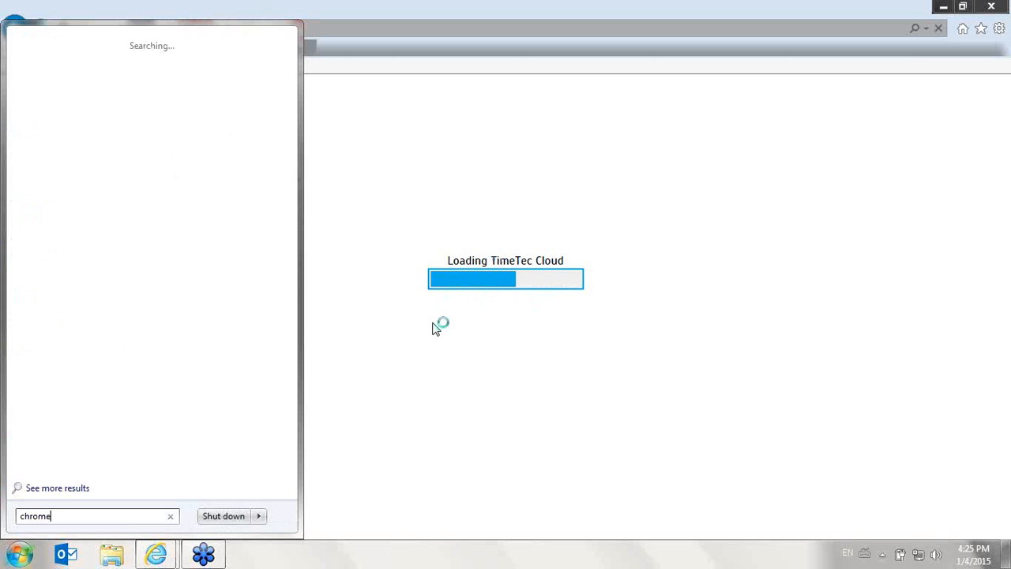
{"action": "left_click", "coordinate": [48, 64]}
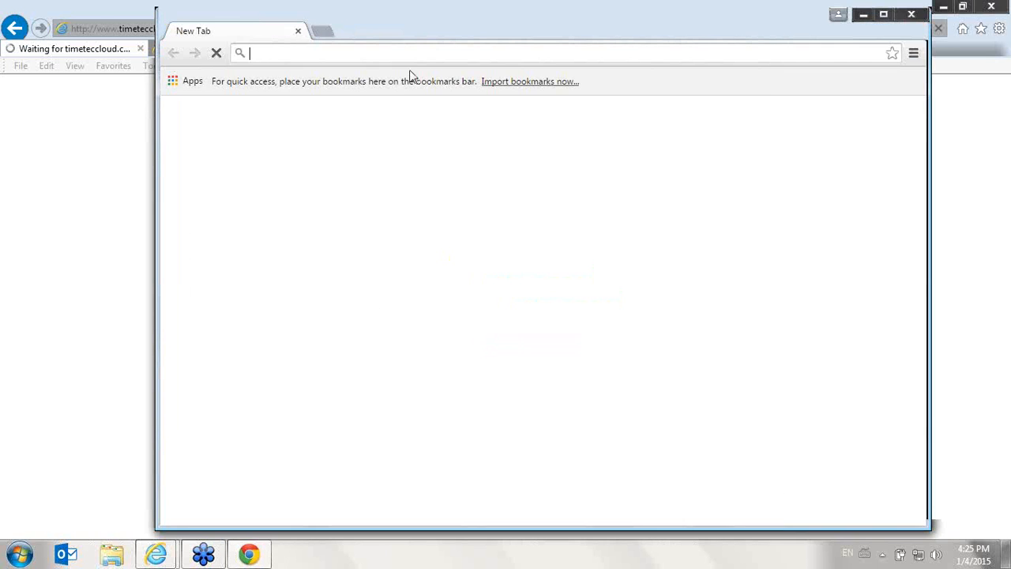
{"action": "type", "text": "ti"}
{"action": "key", "text": "Return"}
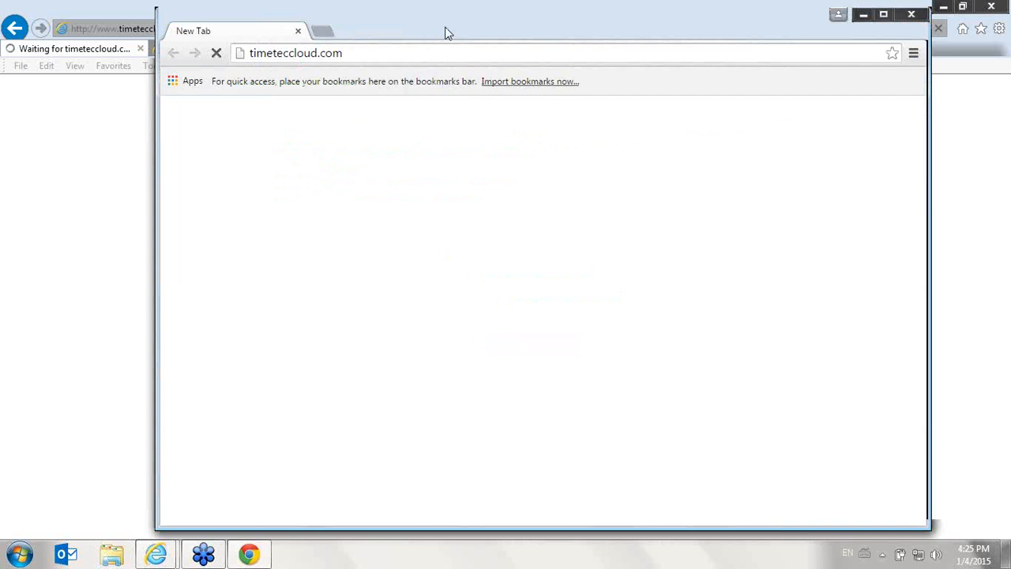
{"action": "left_click_drag", "start_coordinate": [445, 20], "coordinate": [322, 18]}
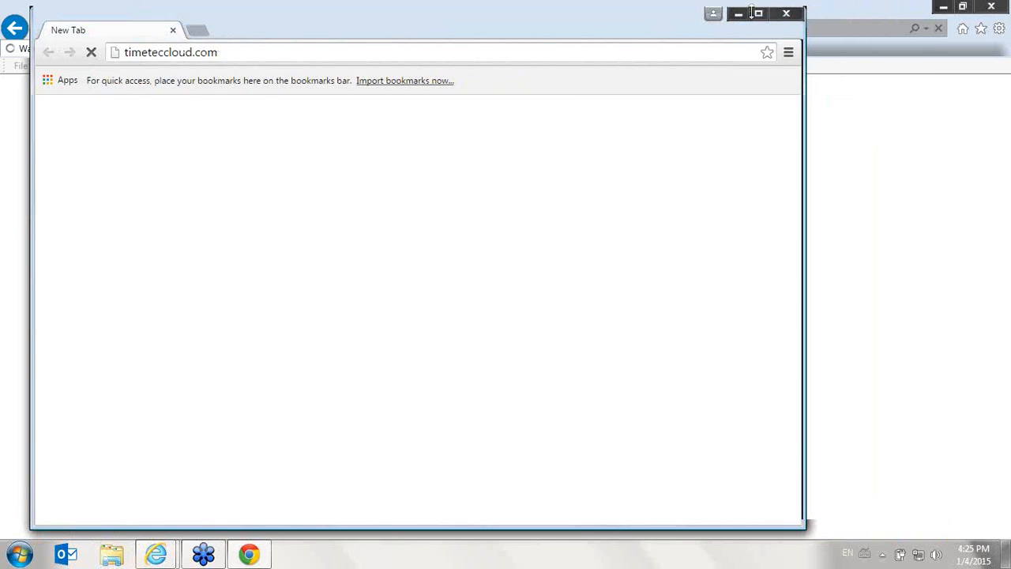
{"action": "left_click", "coordinate": [756, 12]}
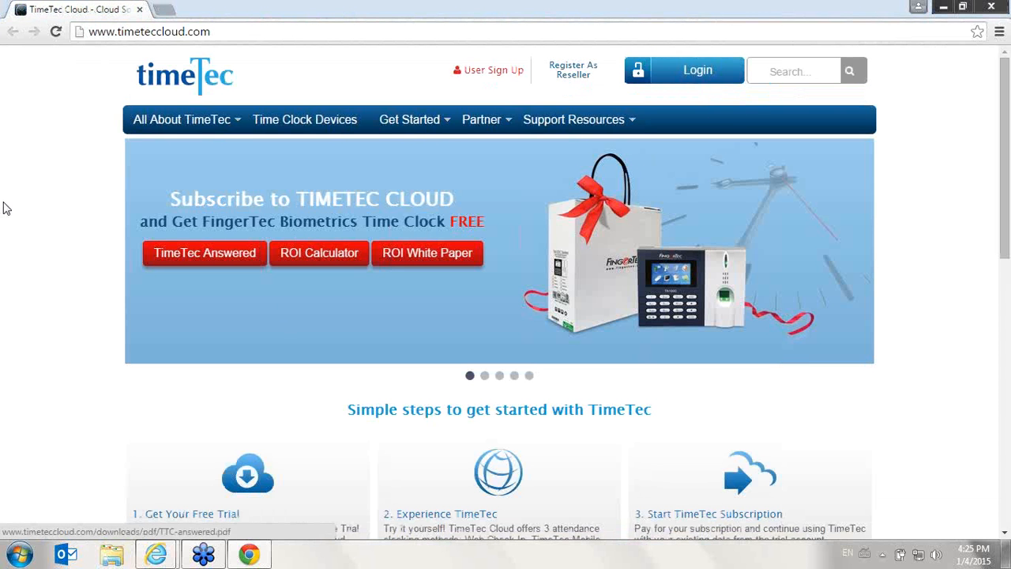
Open the TimeTec login page and fill in the company account's e-mail address as the username
{"action": "left_click", "coordinate": [702, 73]}
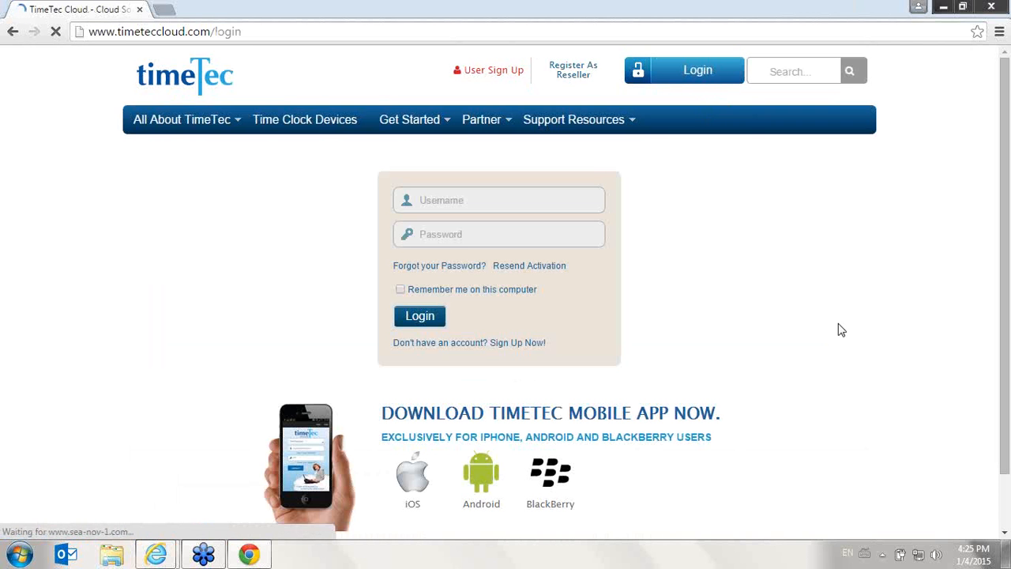
{"action": "left_click", "coordinate": [506, 200]}
{"action": "type", "text": "i"}
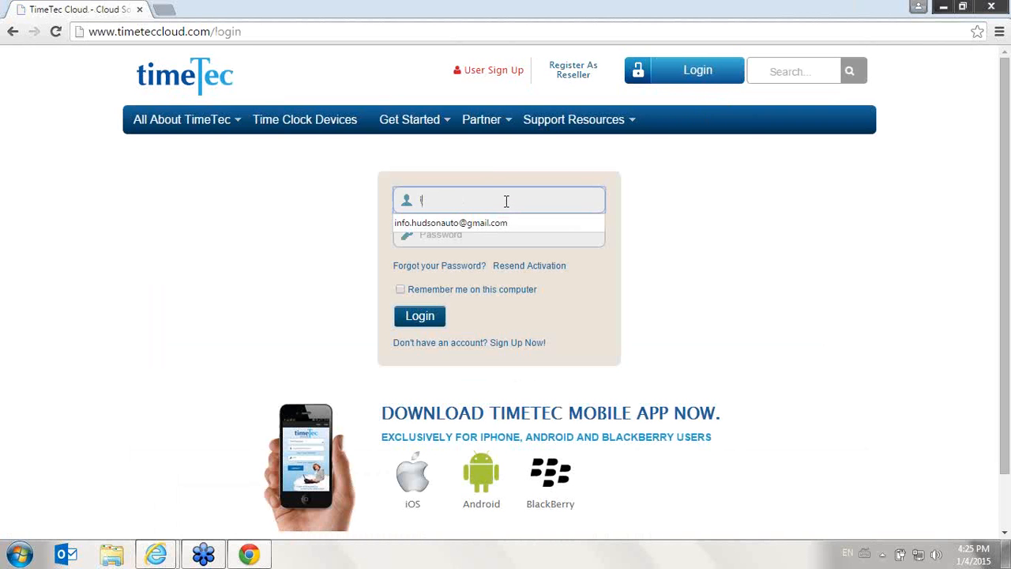
{"action": "key", "text": "BackSpace"}
{"action": "key", "text": "BackSpace"}
{"action": "type", "text": "in"}
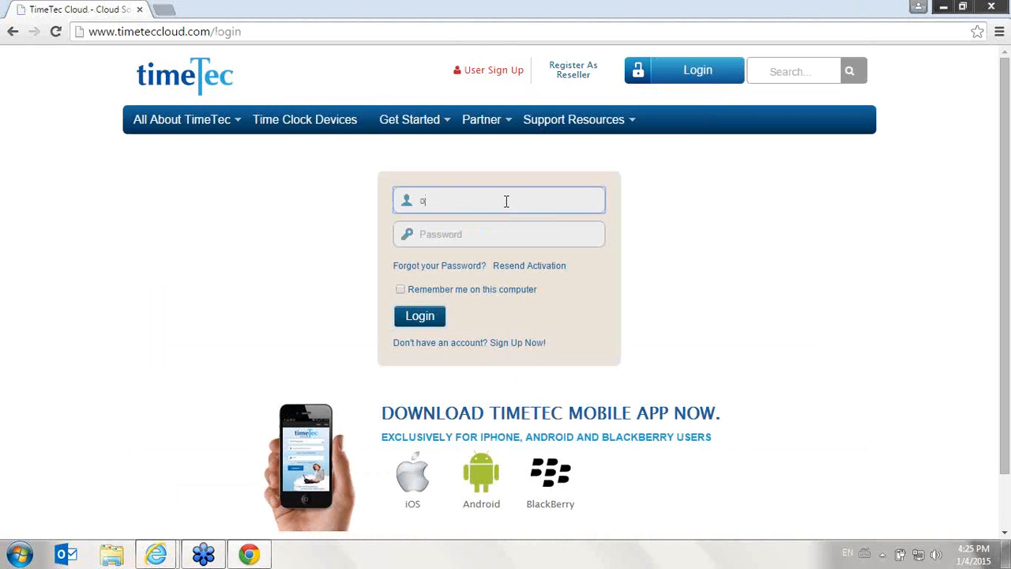
{"action": "type", "text": "f"}
{"action": "key", "text": "Down"}
{"action": "key", "text": "Tab"}
Log in with the account password, declining to save it in the browser and dismissing the Request of Change alert
{"action": "type", "text": "•"}
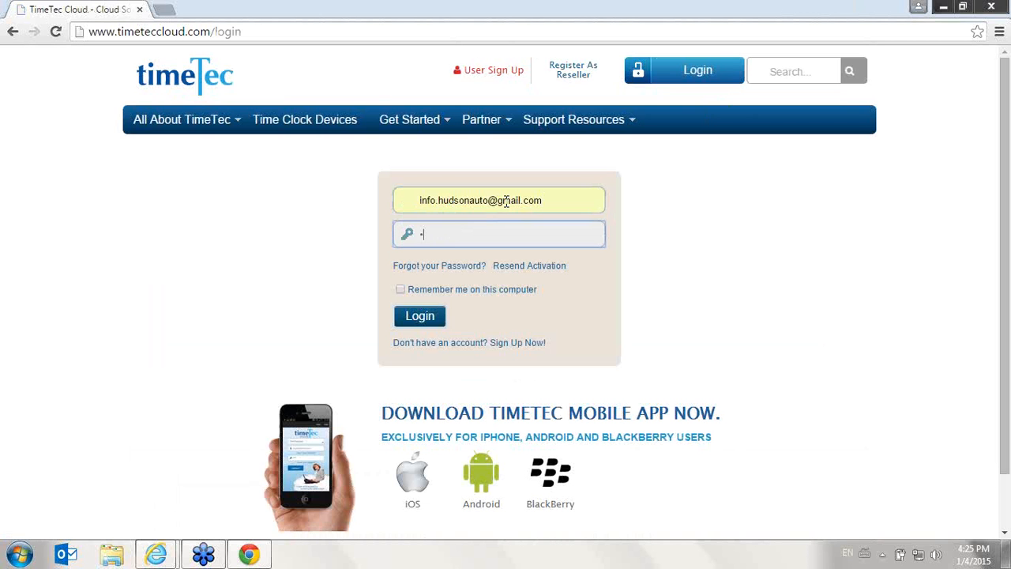
{"action": "key", "text": "BackSpace"}
{"action": "key", "text": "BackSpace"}
{"action": "key", "text": "BackSpace"}
{"action": "key", "text": "BackSpace"}
{"action": "type", "text": "•••"}
{"action": "key", "text": "Return"}
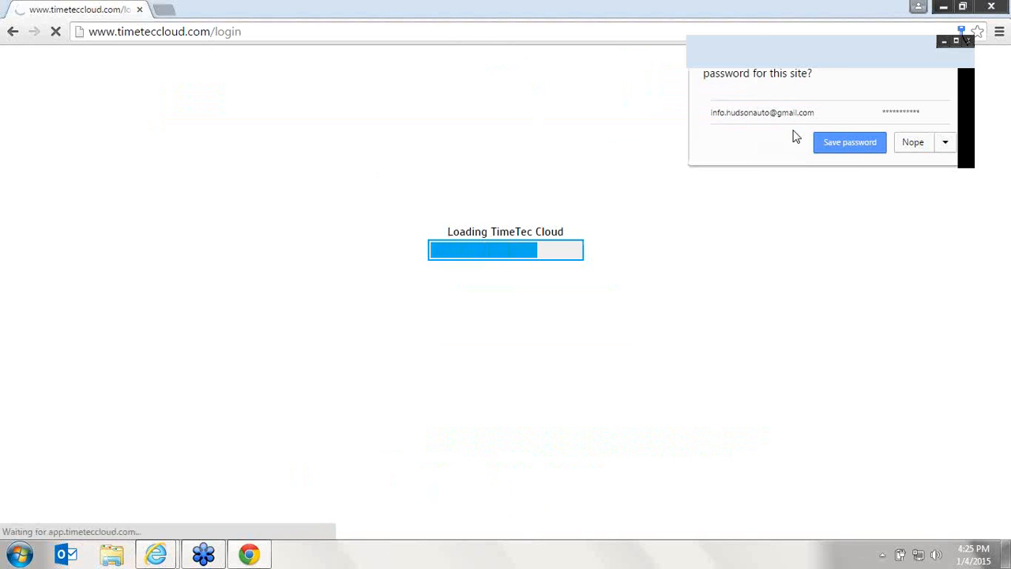
{"action": "left_click", "coordinate": [912, 144]}
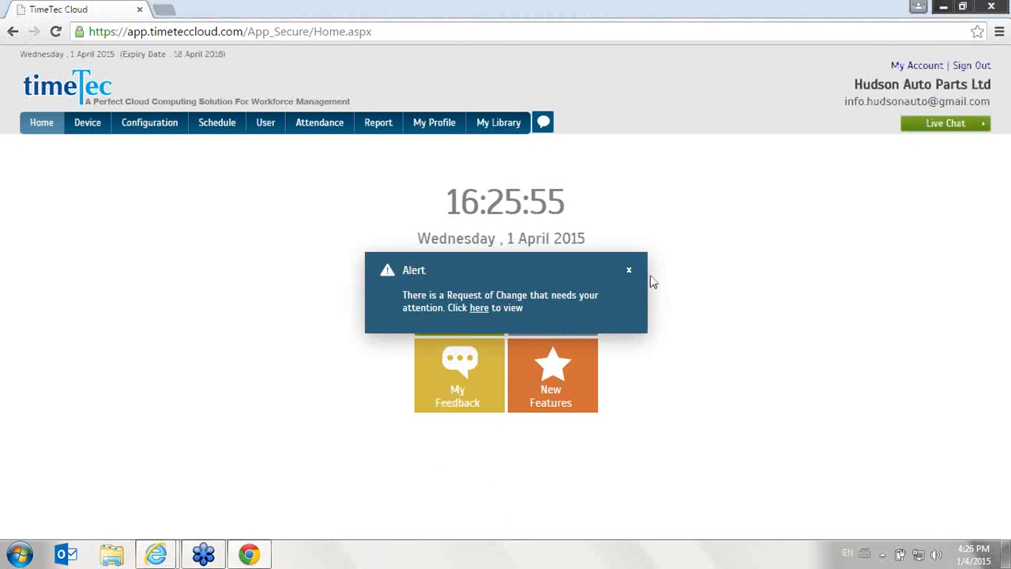
{"action": "left_click", "coordinate": [629, 271]}
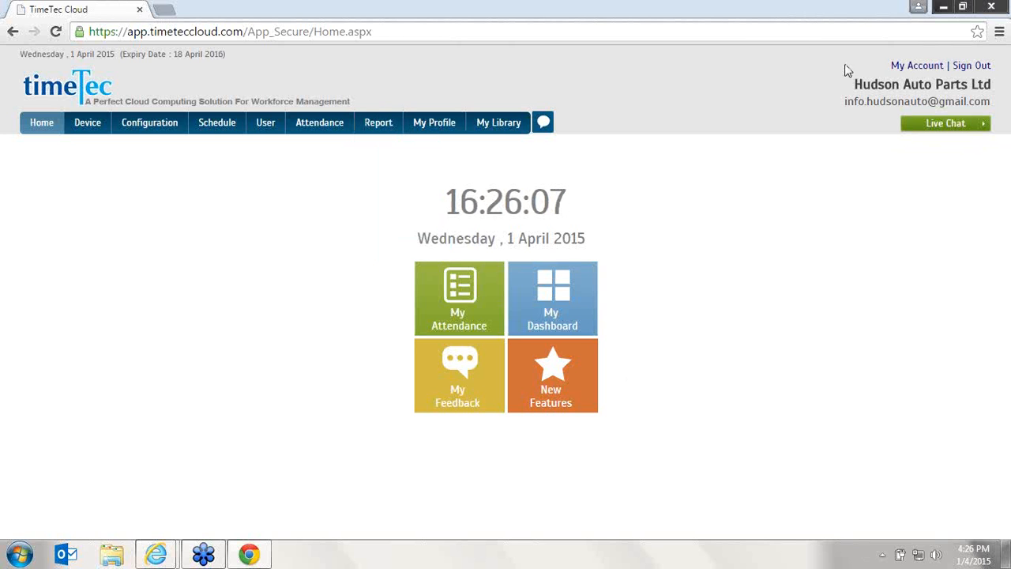
Sign out of TimeTec Cloud, and view the 30-day trial sign-up form before returning to the login page
{"action": "left_click", "coordinate": [970, 70]}
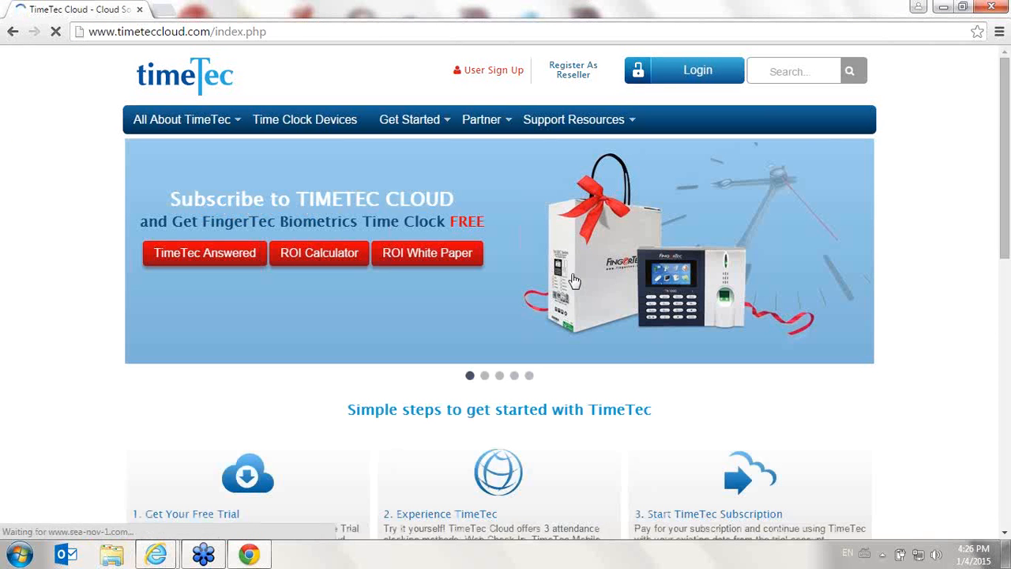
{"action": "left_click", "coordinate": [486, 72]}
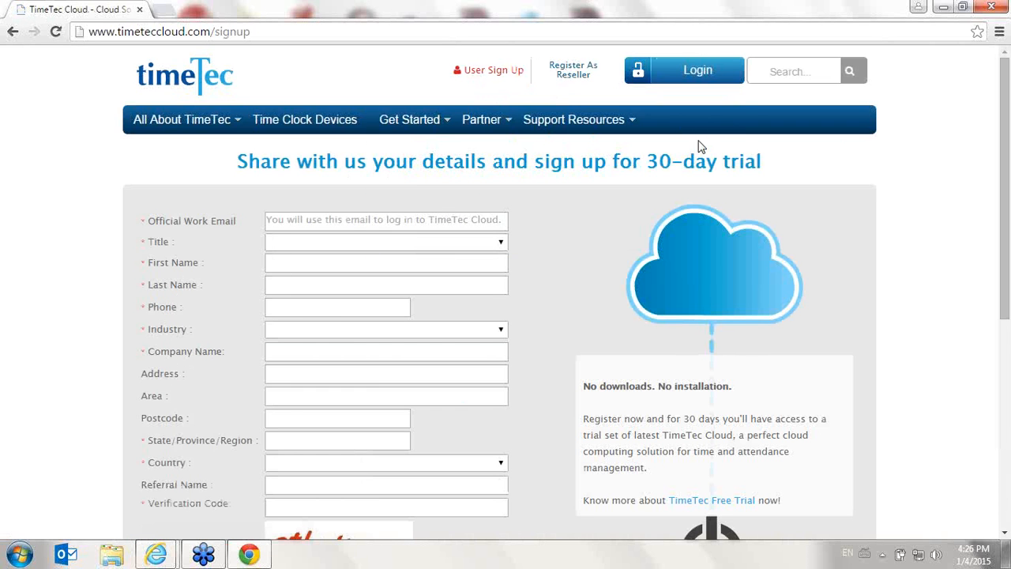
{"action": "left_click", "coordinate": [698, 75]}
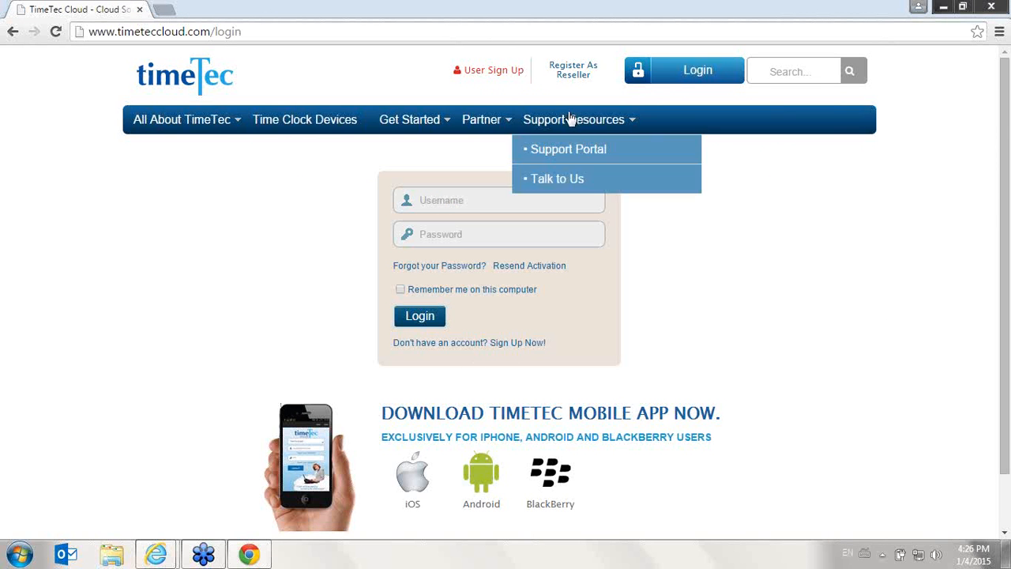
Log back in with the company account's e-mail address and password, and dismiss the Request of Change alert
{"action": "left_click", "coordinate": [545, 200]}
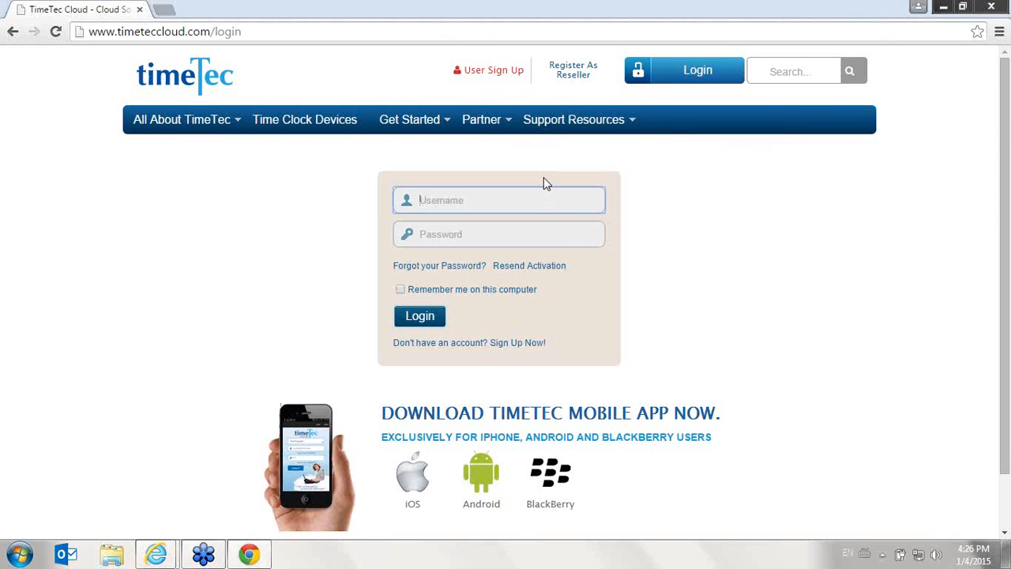
{"action": "type", "text": "in"}
{"action": "key", "text": "Down"}
{"action": "key", "text": "Return"}
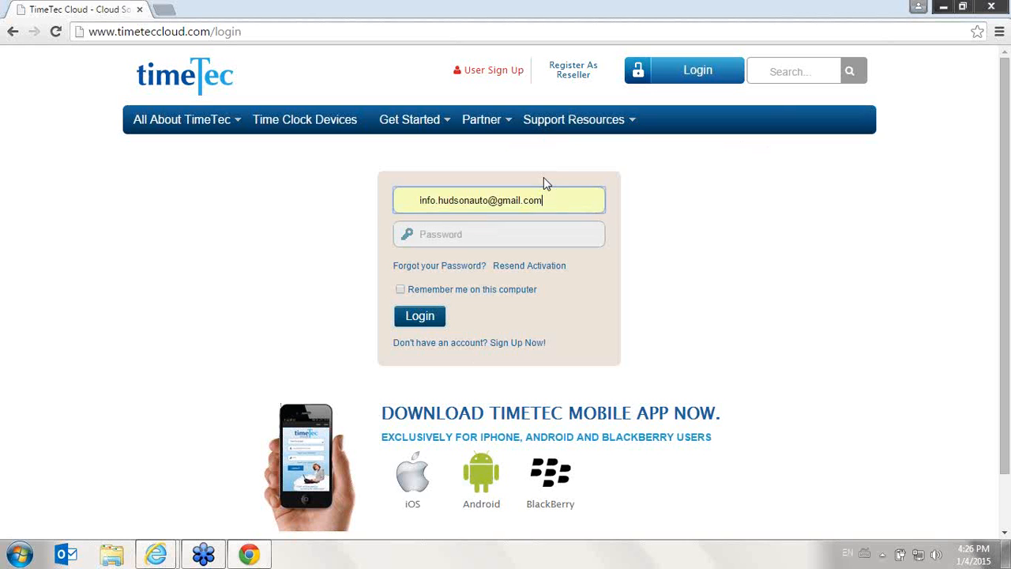
{"action": "key", "text": "Tab"}
{"action": "type", "text": "••••••••"}
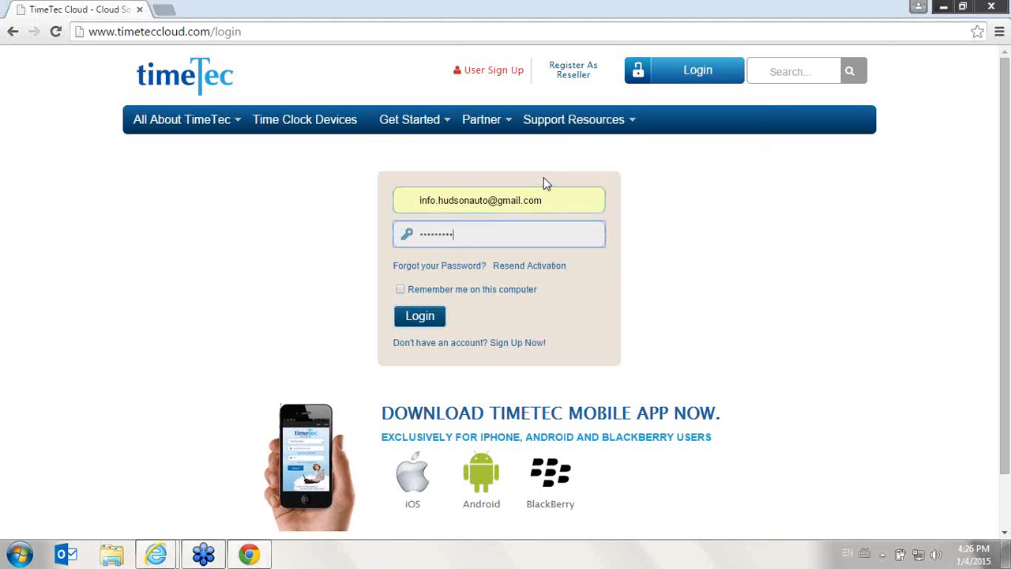
{"action": "key", "text": "Return"}
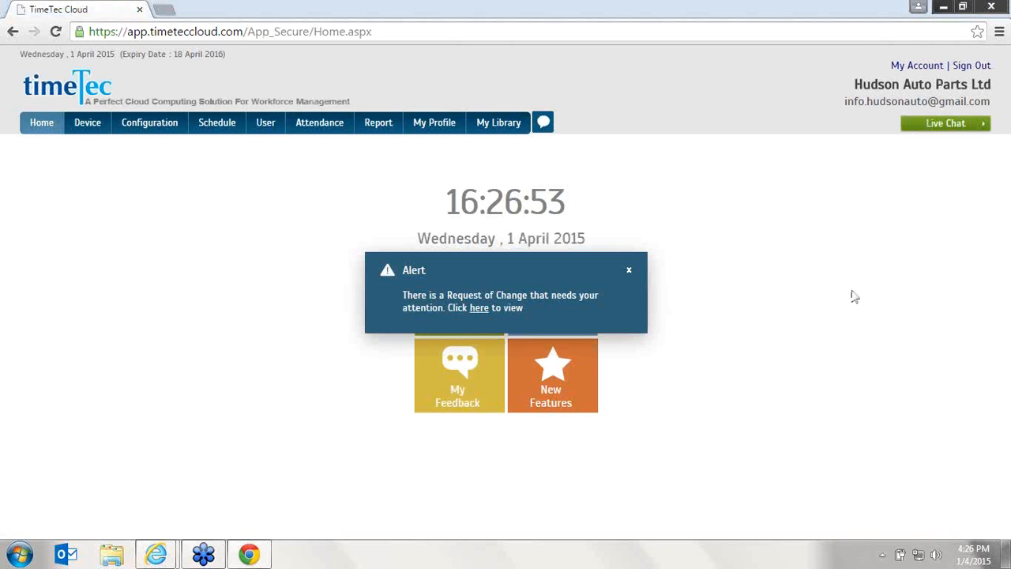
{"action": "left_click", "coordinate": [630, 272]}
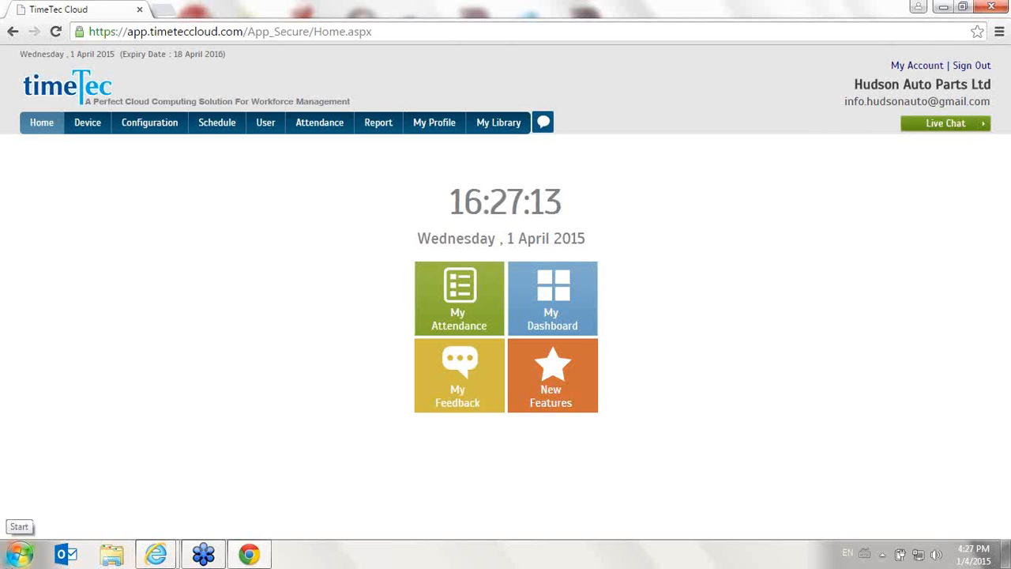
Open the User page and look through the first page of user records down to the last row
{"action": "left_click", "coordinate": [262, 125]}
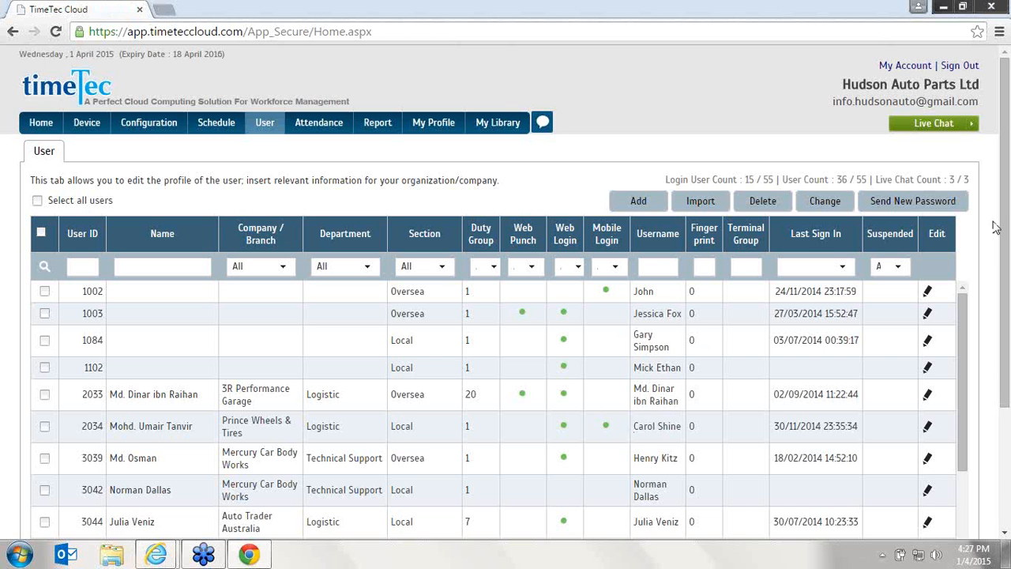
{"action": "left_click_drag", "start_coordinate": [1004, 229], "coordinate": [937, 309]}
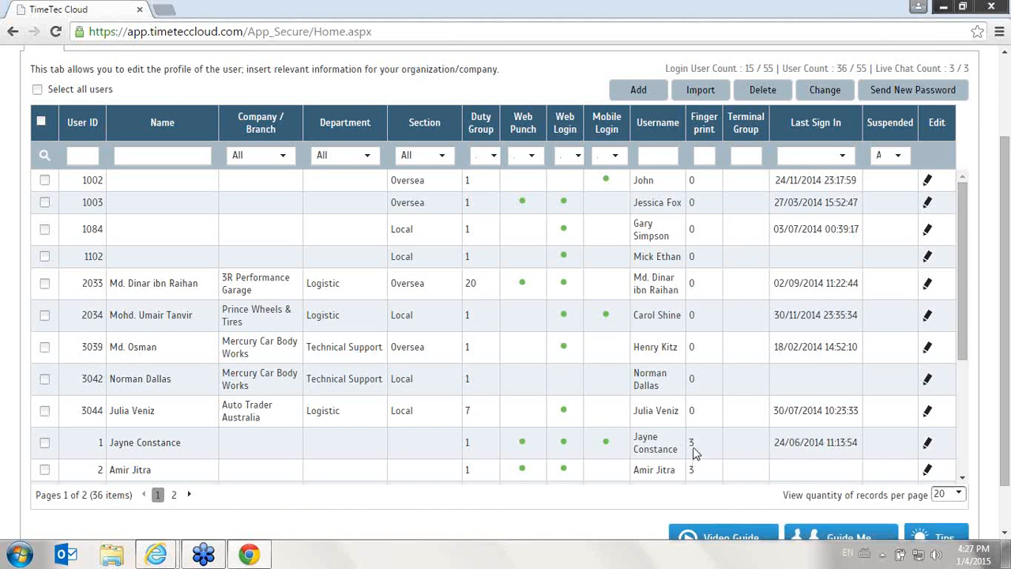
{"action": "left_click_drag", "start_coordinate": [964, 316], "coordinate": [958, 442]}
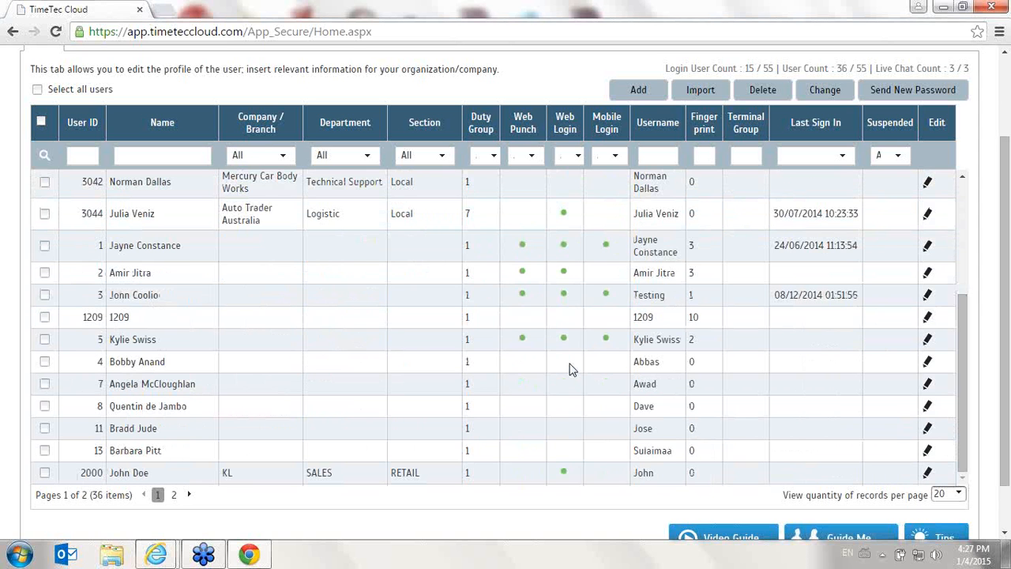
Filter the user list by the Auto Trader Australia company/branch and reset that filter to All
{"action": "left_click", "coordinate": [282, 155]}
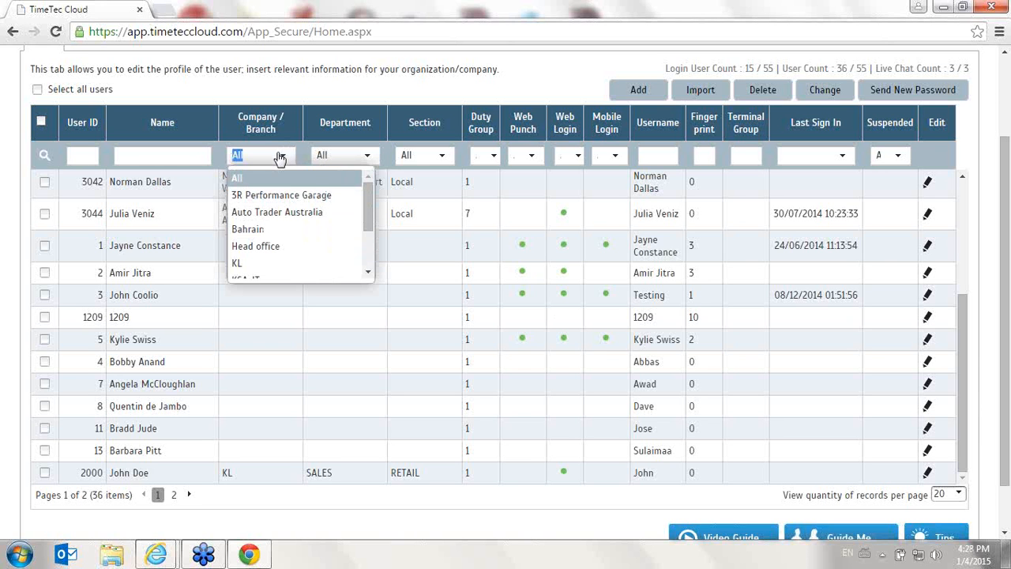
{"action": "left_click", "coordinate": [293, 212]}
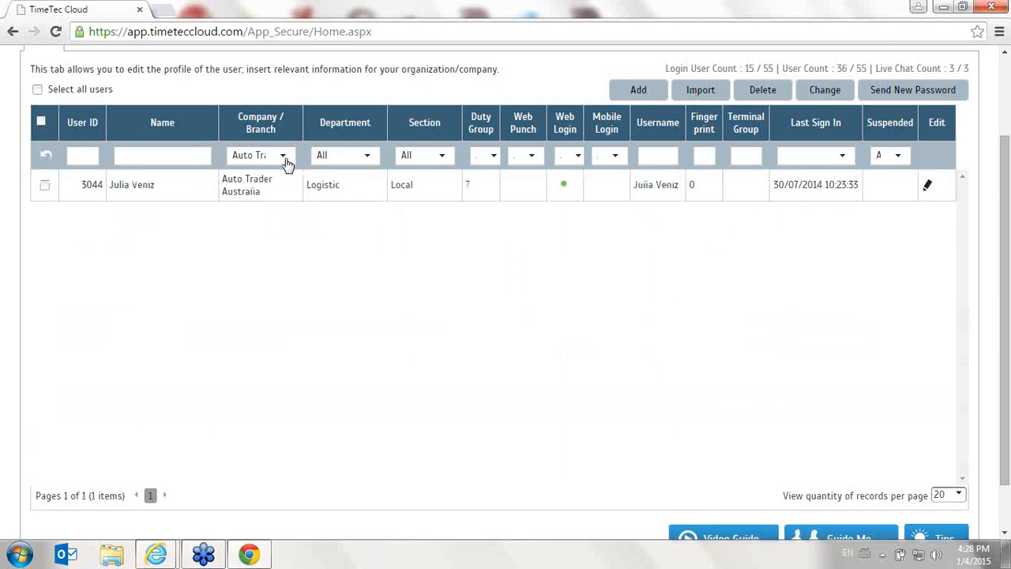
{"action": "left_click", "coordinate": [284, 160]}
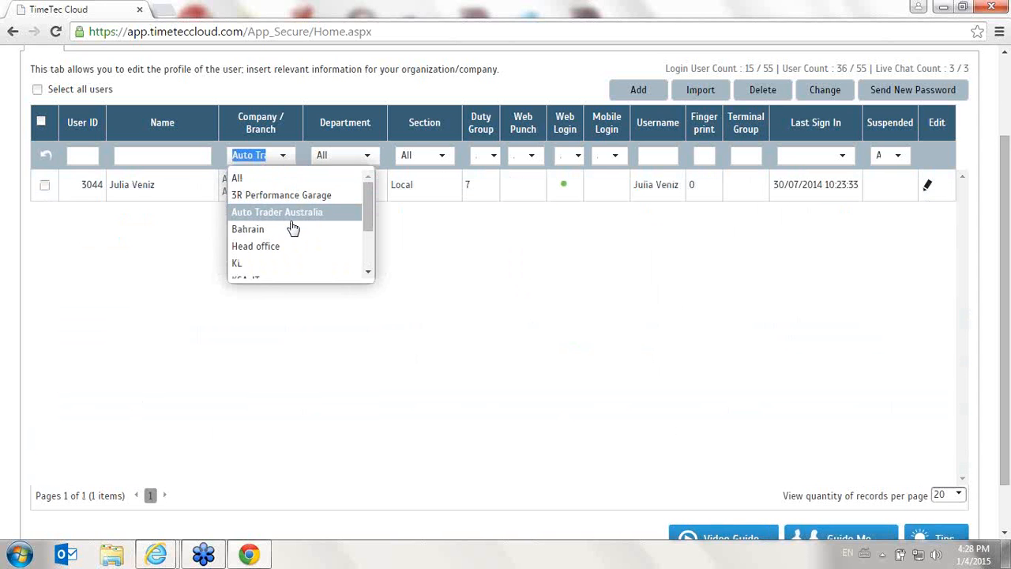
{"action": "left_click", "coordinate": [171, 301]}
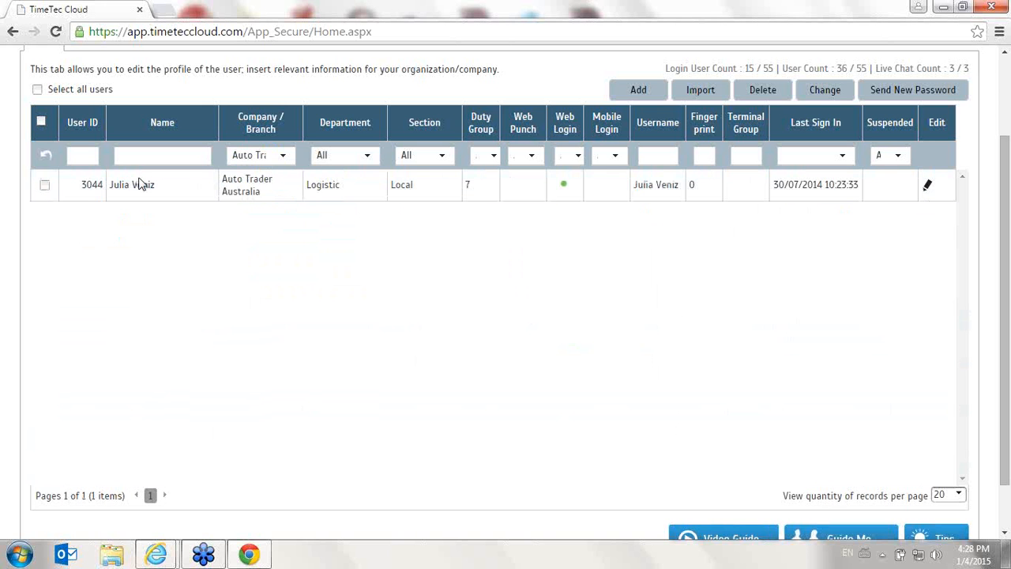
{"action": "left_click", "coordinate": [283, 158]}
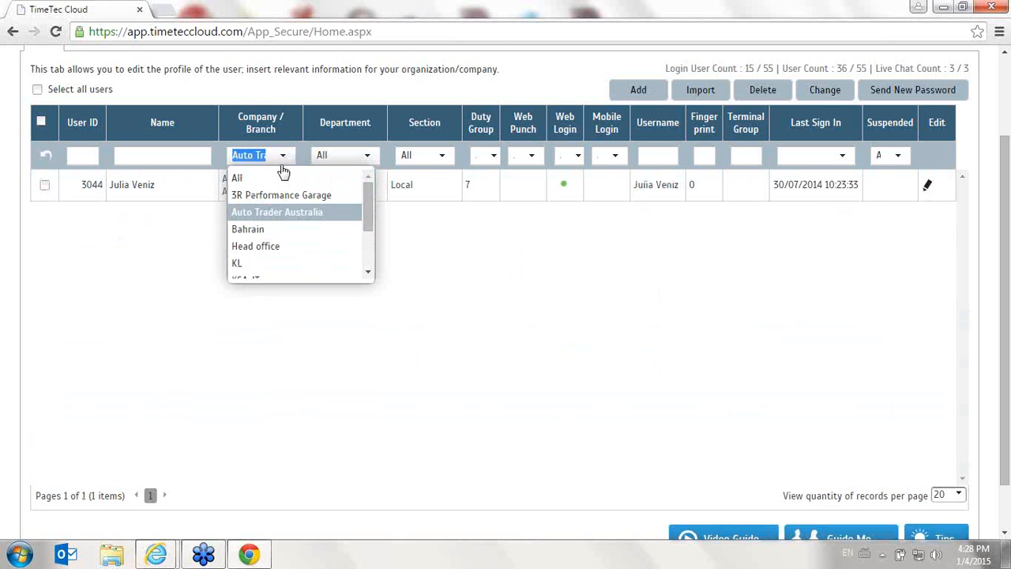
{"action": "left_click", "coordinate": [288, 180]}
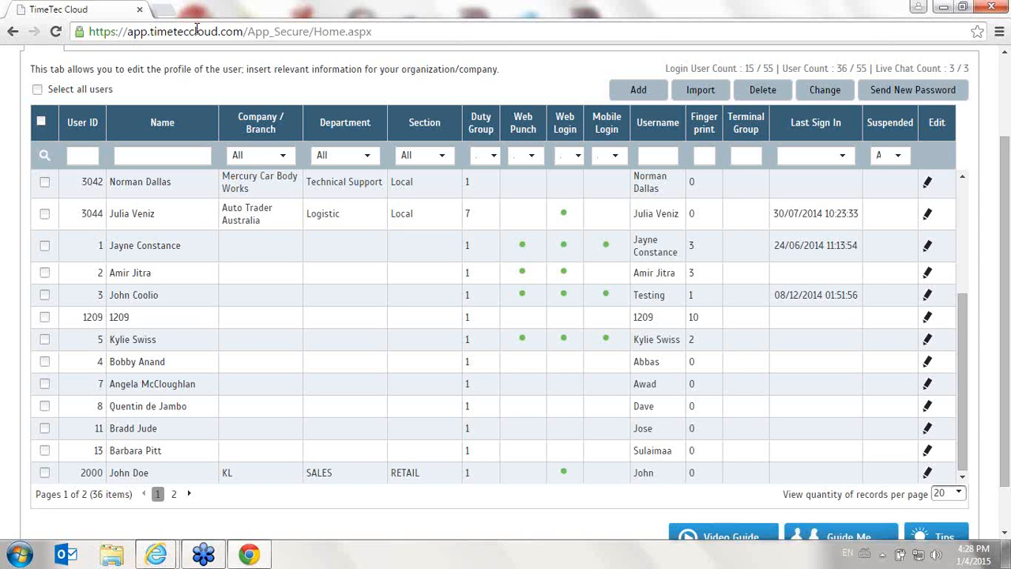
Open a blank Add User form and look through its personal, employment and system information fields
{"action": "left_click", "coordinate": [649, 90]}
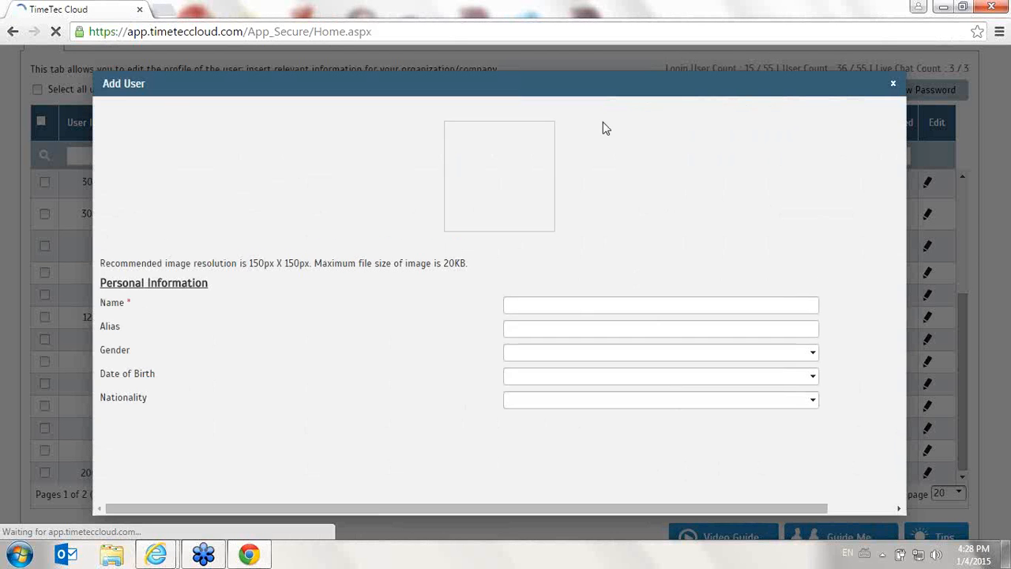
{"action": "mouse_move", "coordinate": [224, 141]}
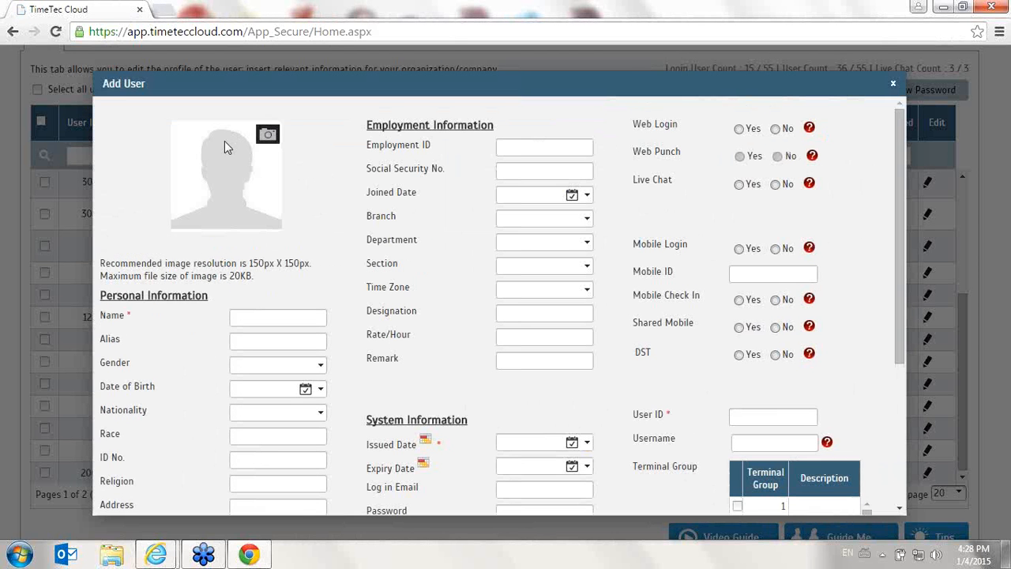
{"action": "scroll", "coordinate": [226, 162], "scroll_direction": "down", "scroll_amount": 1}
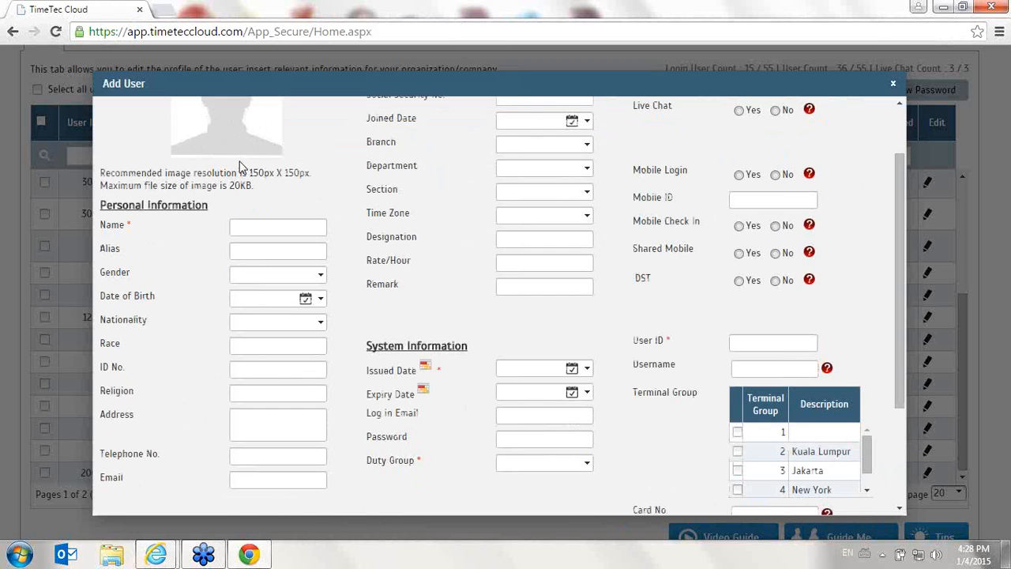
{"action": "scroll", "coordinate": [226, 226], "scroll_direction": "up", "scroll_amount": 1}
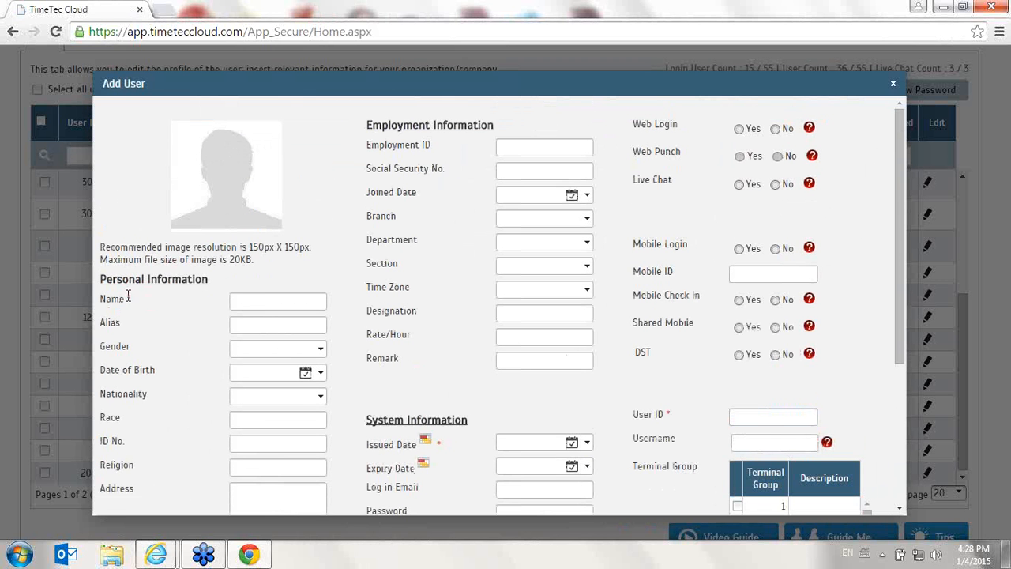
{"action": "scroll", "coordinate": [360, 329], "scroll_direction": "down", "scroll_amount": 2}
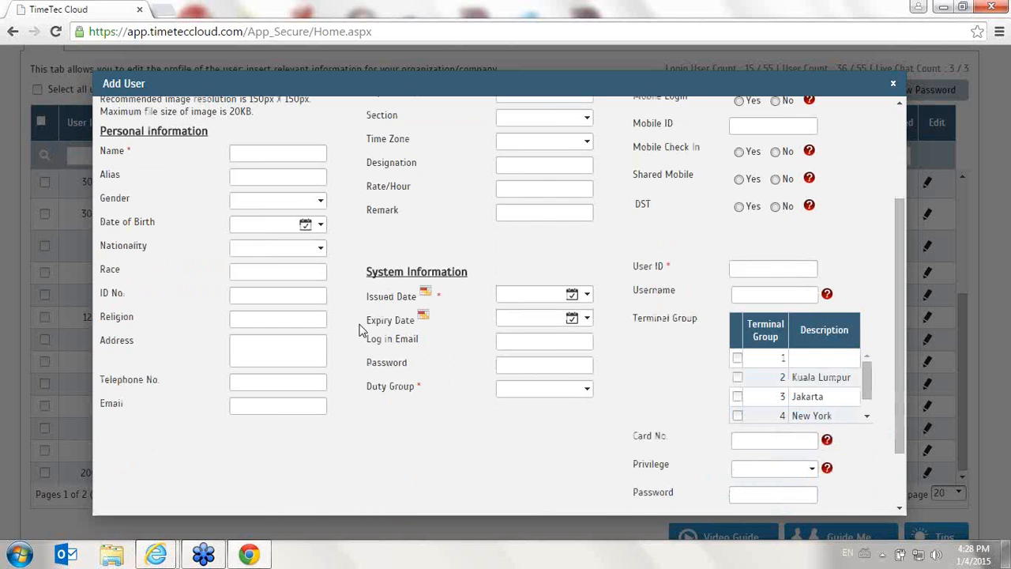
Set the new user's Issued Date to 01/01/0106 and Duty Group to 1
{"action": "left_click", "coordinate": [530, 296]}
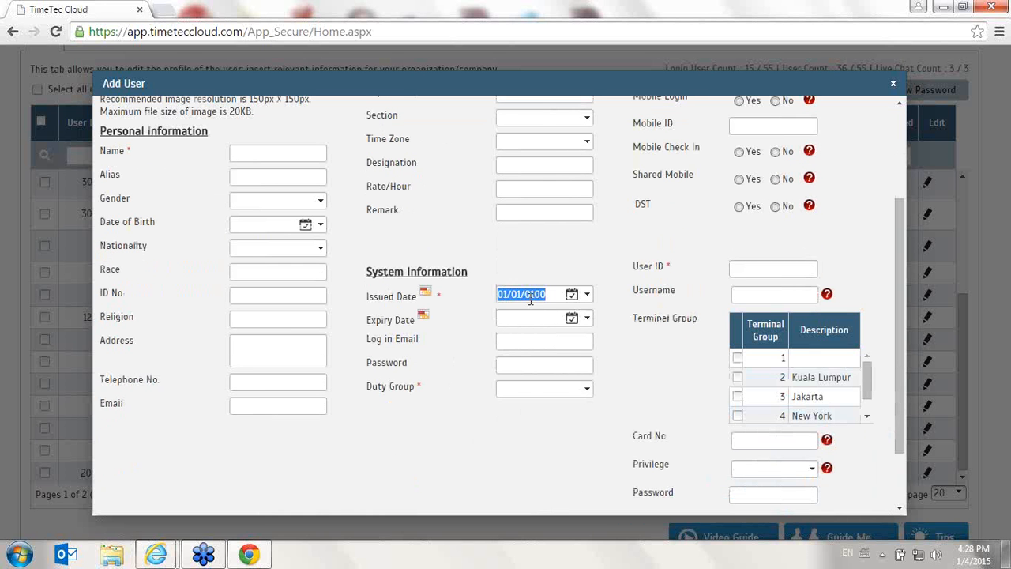
{"action": "left_click", "coordinate": [530, 297]}
{"action": "scroll", "coordinate": [459, 373], "scroll_direction": "up", "scroll_amount": 6}
{"action": "left_click", "coordinate": [767, 268]}
{"action": "scroll", "coordinate": [711, 415], "scroll_direction": "down", "scroll_amount": 2}
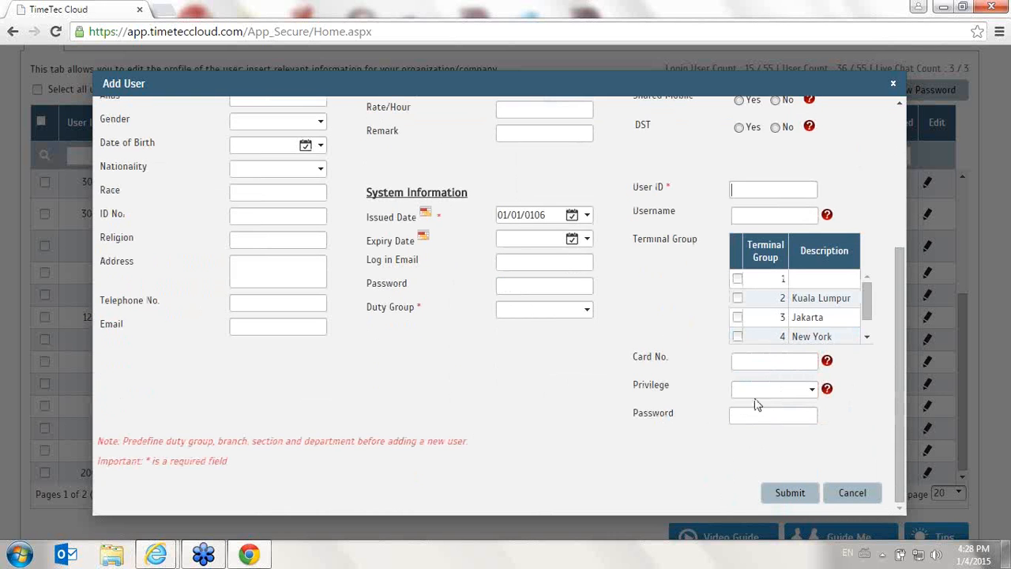
{"action": "left_click", "coordinate": [538, 310]}
{"action": "left_click", "coordinate": [584, 348]}
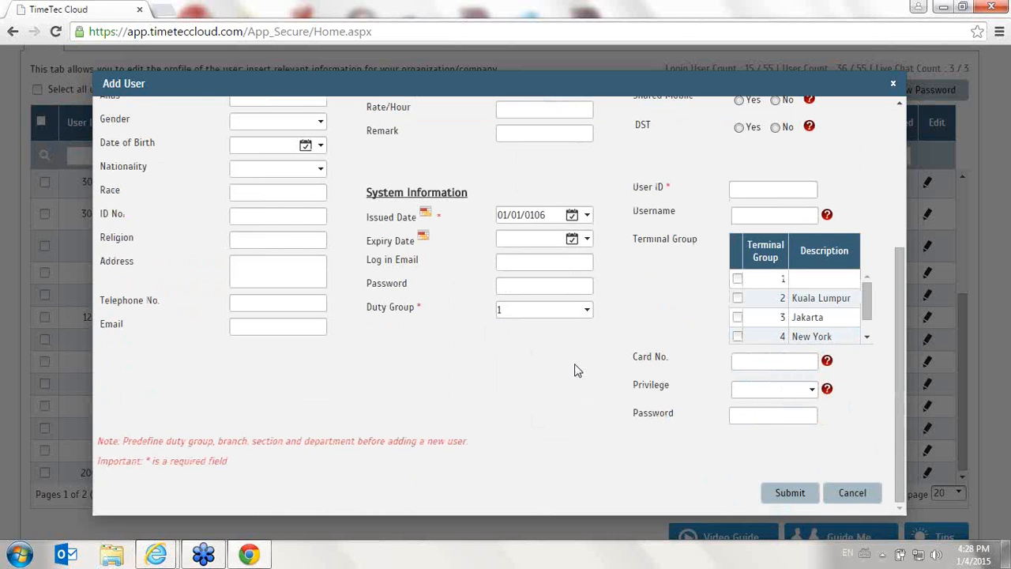
{"action": "double_click", "coordinate": [322, 319]}
{"action": "left_click_drag", "start_coordinate": [902, 279], "coordinate": [908, 123]}
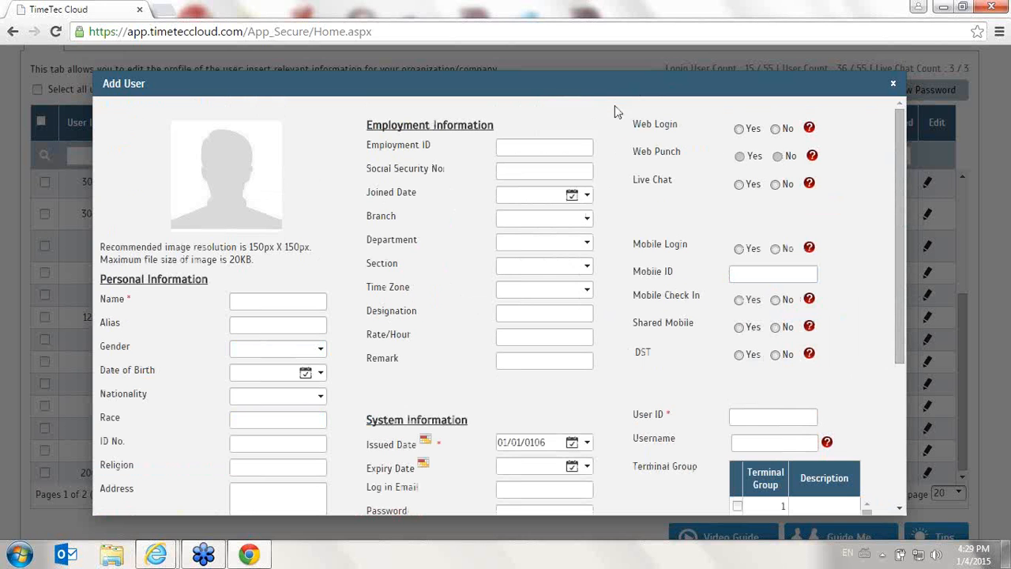
Allow Web Login, Web Punch, Live Chat, Mobile Login, Mobile Check In, Shared Mobile and DST for the new user, and cancel the form
{"action": "left_click", "coordinate": [739, 129]}
{"action": "left_click", "coordinate": [739, 155]}
{"action": "left_click", "coordinate": [739, 183]}
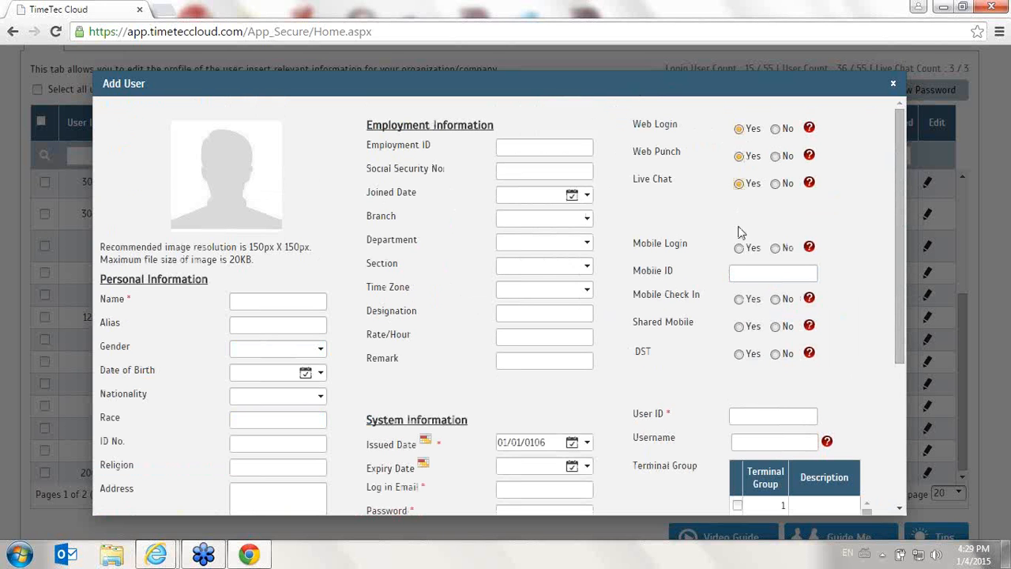
{"action": "left_click", "coordinate": [739, 248]}
{"action": "left_click", "coordinate": [740, 300]}
{"action": "left_click", "coordinate": [740, 326]}
{"action": "left_click", "coordinate": [740, 354]}
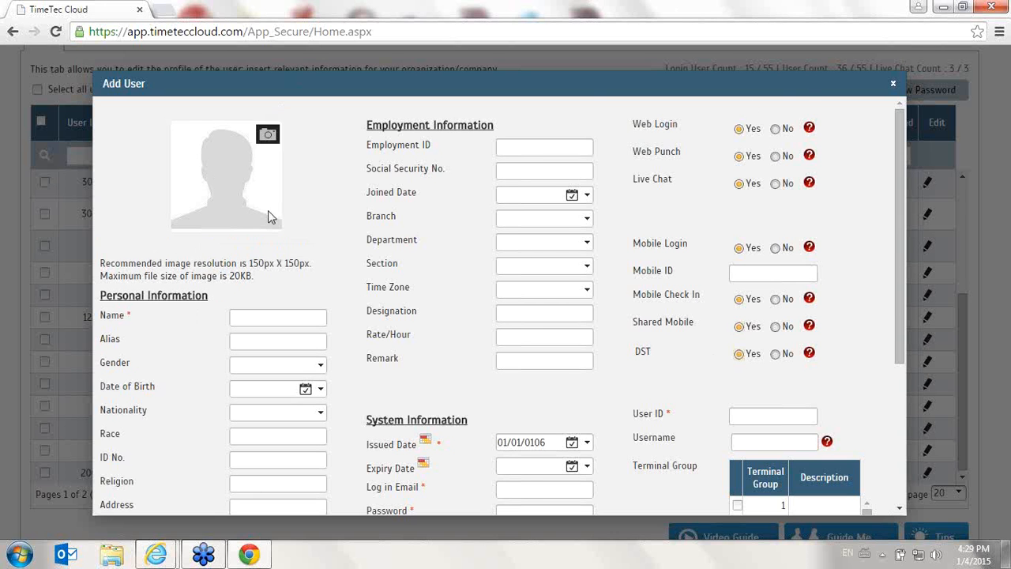
{"action": "scroll", "coordinate": [616, 413], "scroll_direction": "down", "scroll_amount": 3}
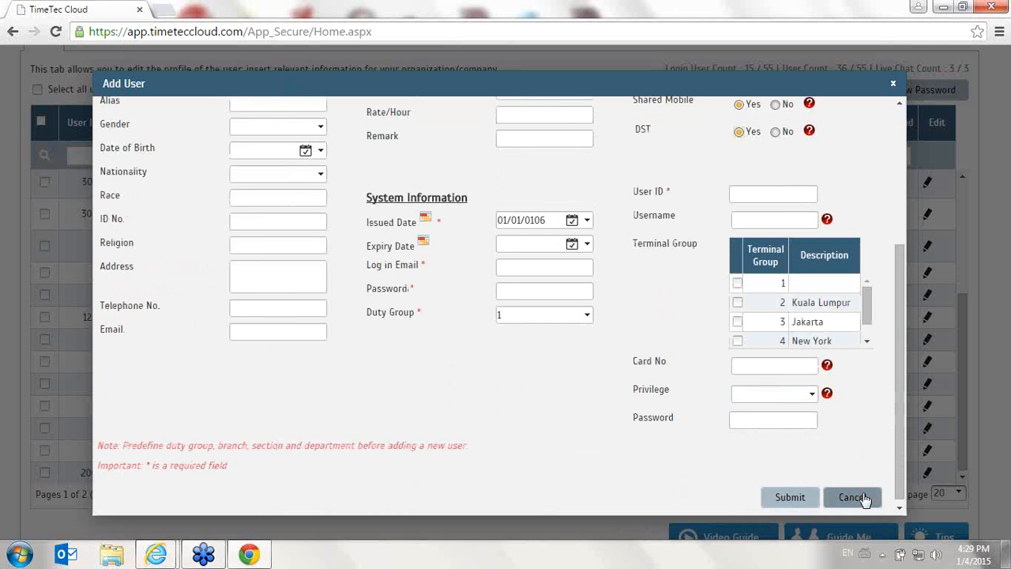
{"action": "left_click", "coordinate": [868, 500]}
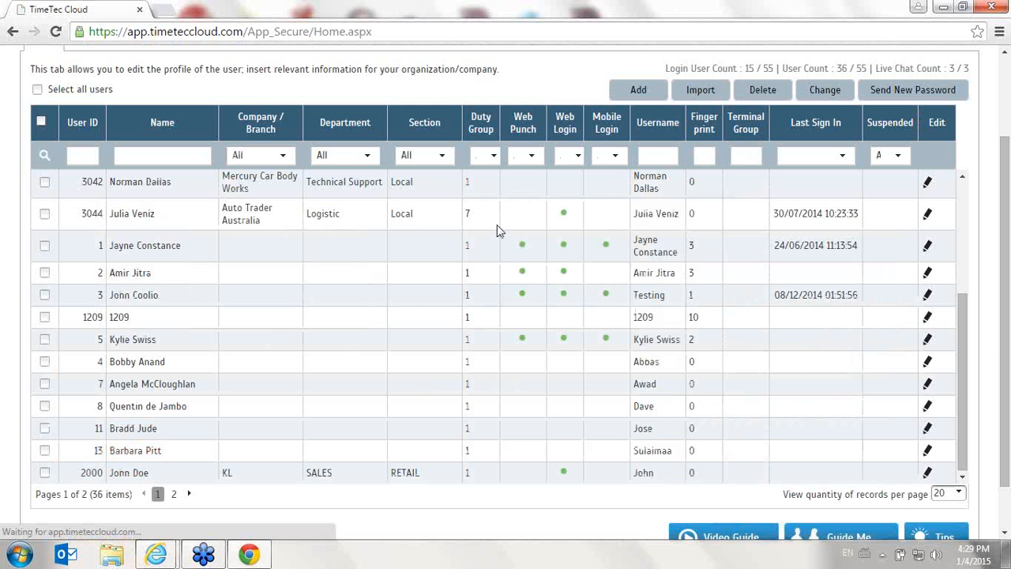
Download the sample .xls user file from the user import dialog and switch to it in Excel
{"action": "left_click", "coordinate": [702, 91]}
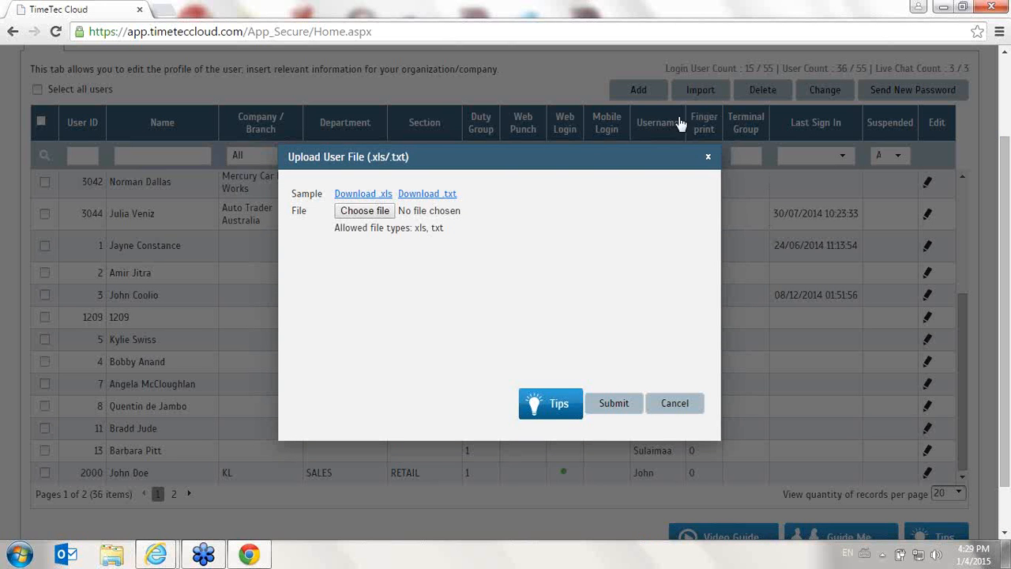
{"action": "left_click", "coordinate": [387, 198]}
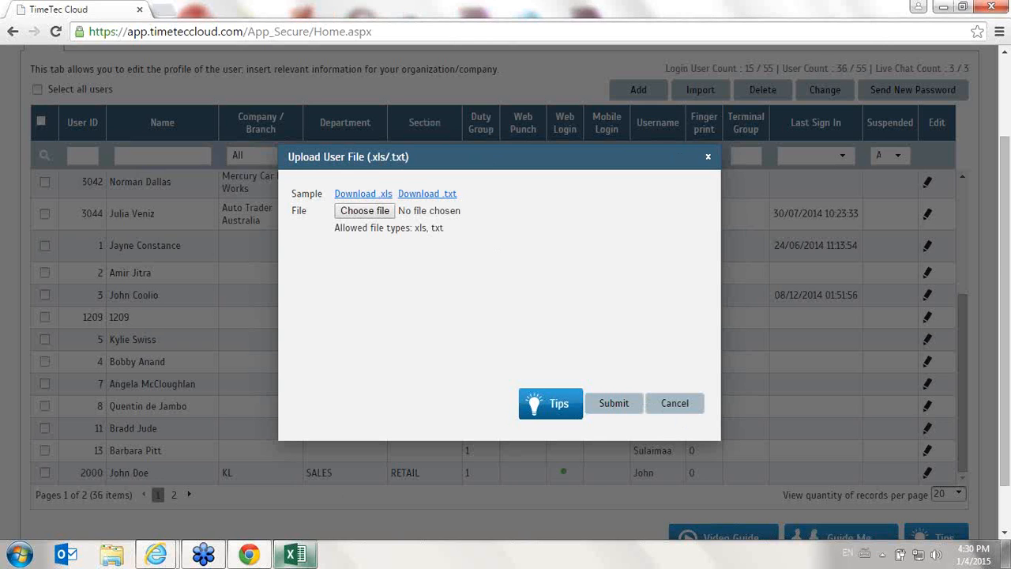
{"action": "left_click", "coordinate": [296, 554]}
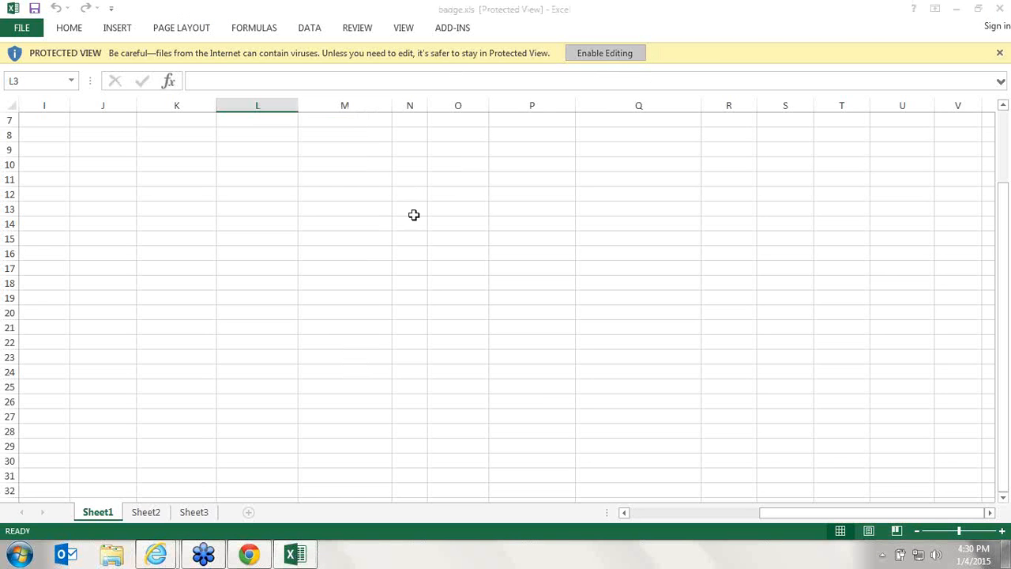
Review the sample user columns in badge.xls, close the workbook and cancel the user file upload
{"action": "scroll", "coordinate": [487, 221], "scroll_direction": "up", "scroll_amount": 2}
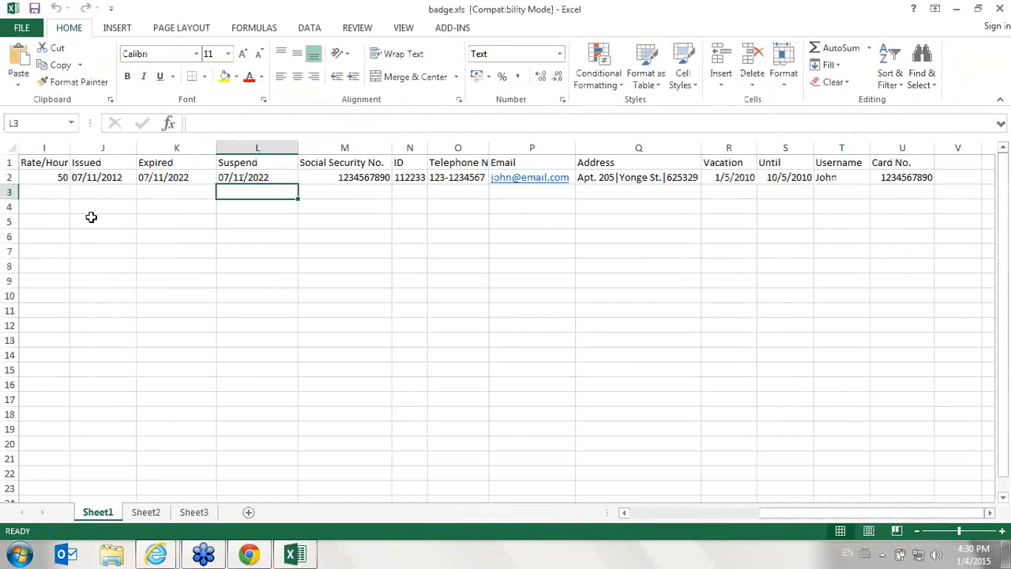
{"action": "left_click_drag", "start_coordinate": [832, 519], "coordinate": [621, 511]}
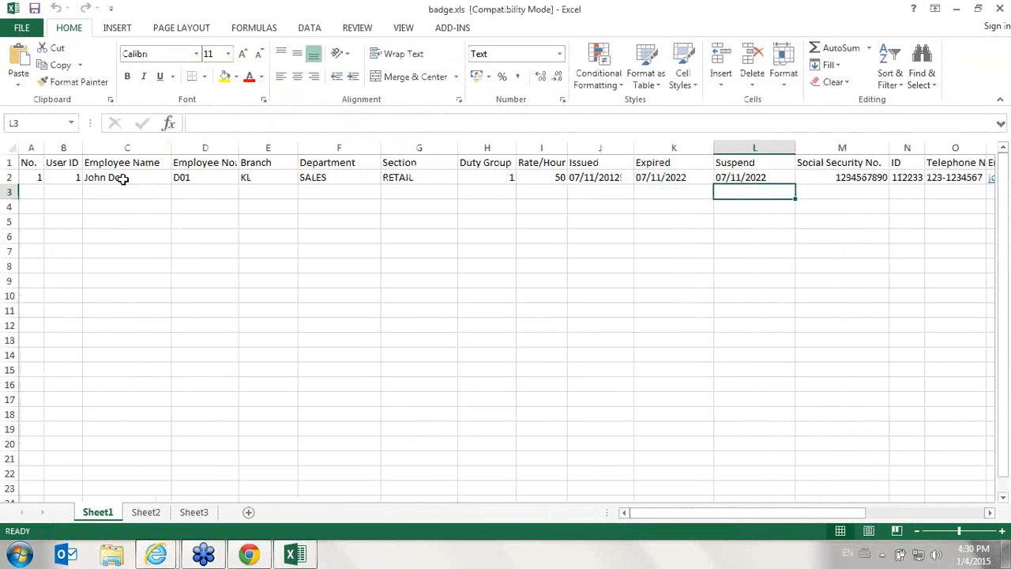
{"action": "mouse_move", "coordinate": [838, 512]}
{"action": "left_mouse_down"}
{"action": "mouse_move", "coordinate": [878, 512]}
{"action": "mouse_move", "coordinate": [837, 512]}
{"action": "left_mouse_up"}
{"action": "left_click", "coordinate": [1000, 8]}
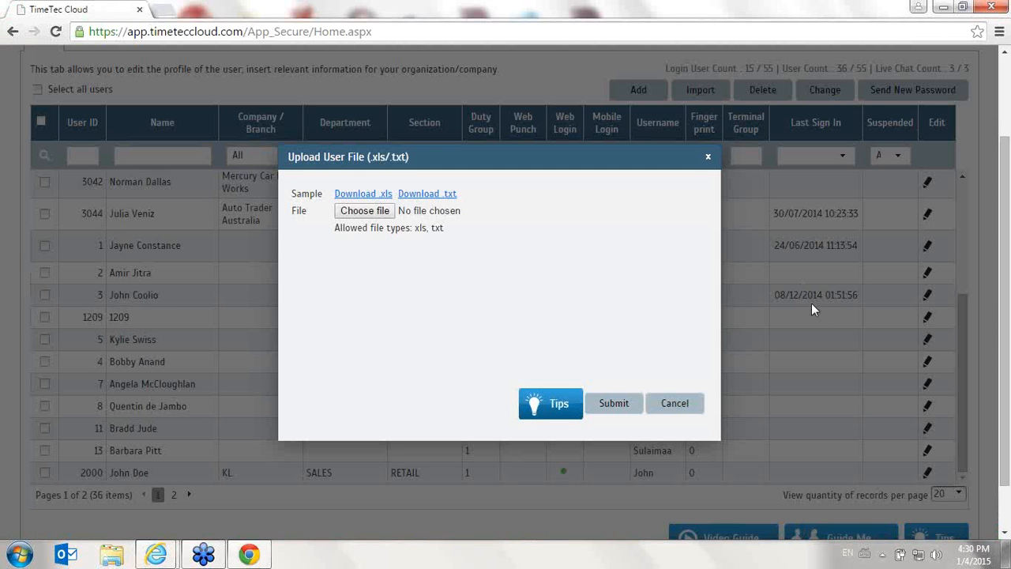
{"action": "left_click", "coordinate": [678, 404]}
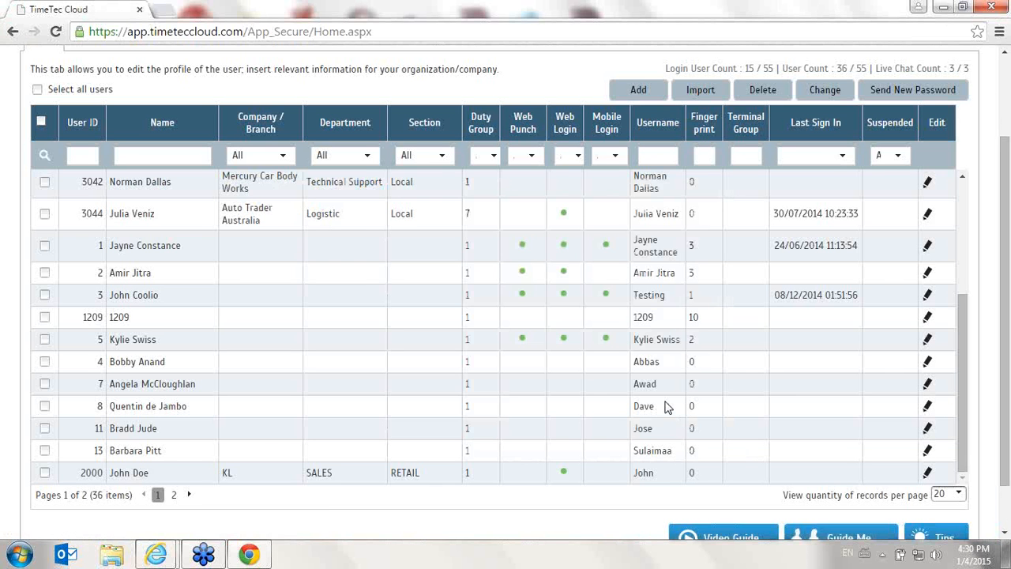
Select four consecutive users, starting with the Technical Support user in the Oversea section, and request their deletion but cancel at the confirmation
{"action": "scroll", "coordinate": [743, 211], "scroll_direction": "up", "scroll_amount": 1}
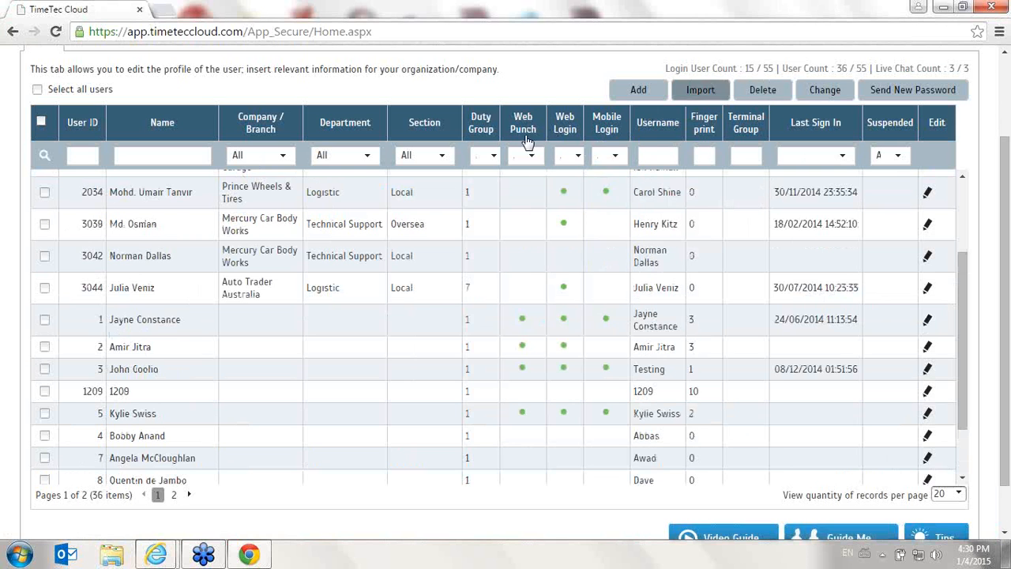
{"action": "left_click", "coordinate": [44, 288]}
{"action": "left_click", "coordinate": [45, 320]}
{"action": "left_click", "coordinate": [44, 224]}
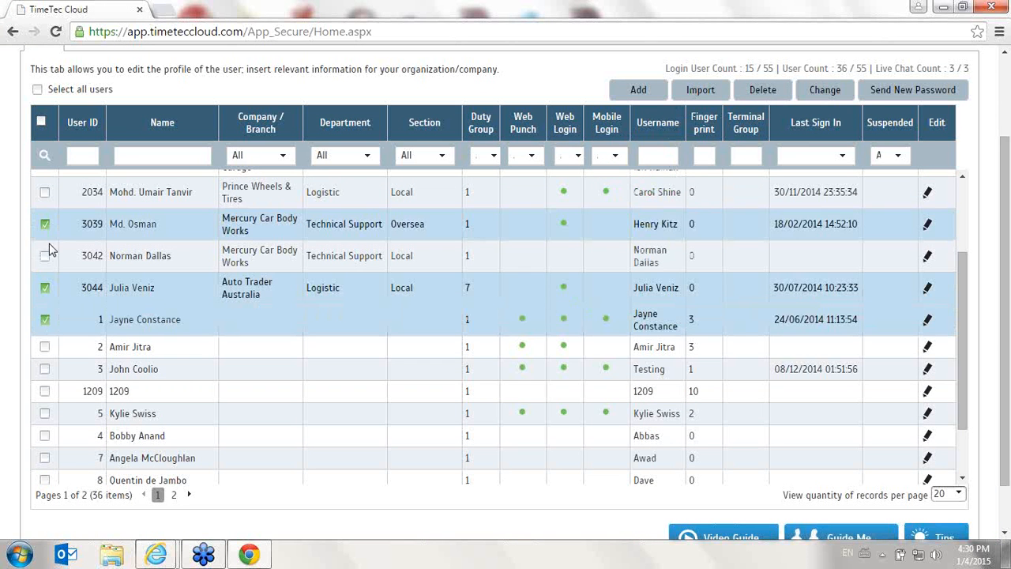
{"action": "left_click", "coordinate": [44, 256]}
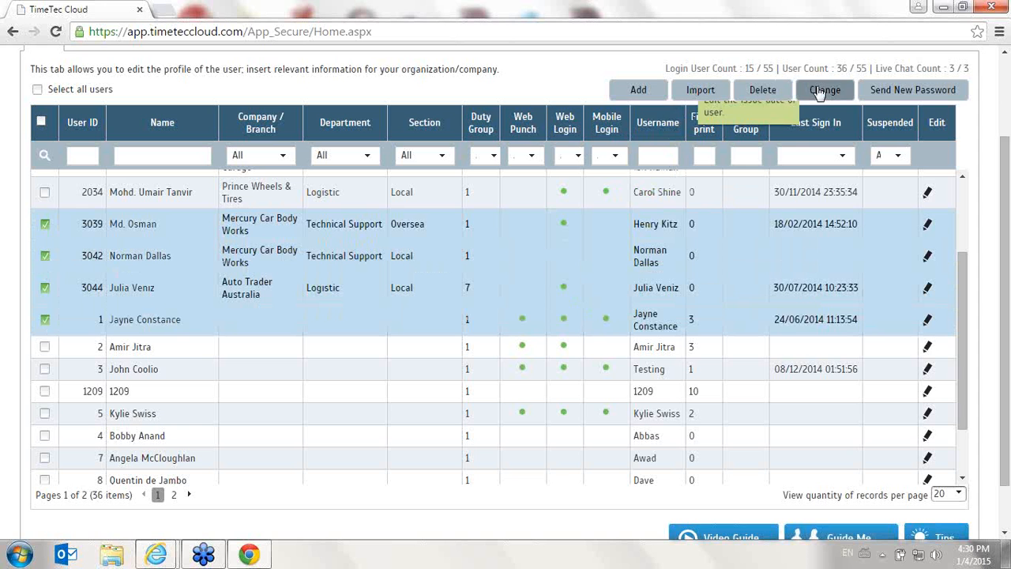
{"action": "left_click", "coordinate": [762, 90]}
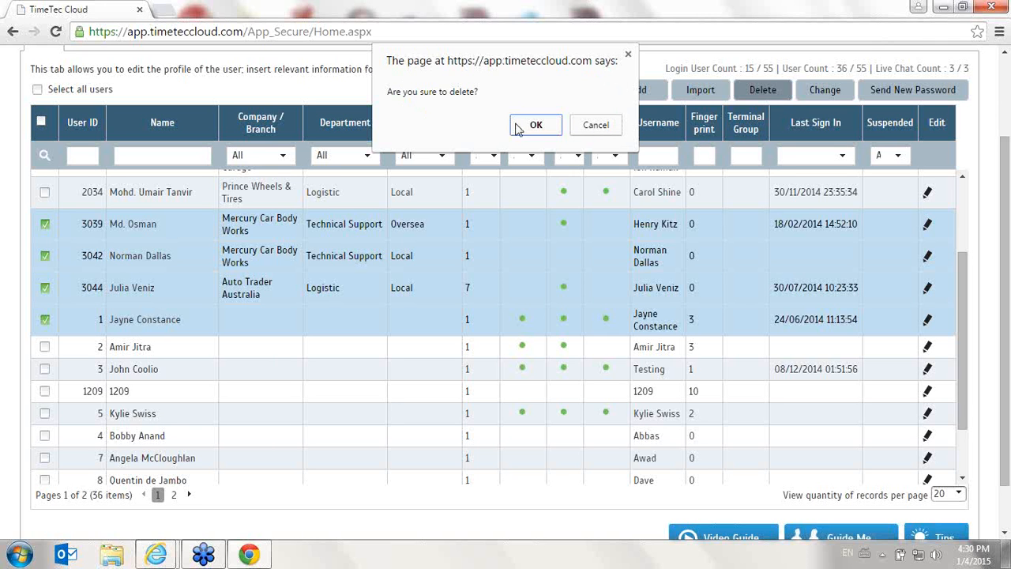
{"action": "left_click", "coordinate": [597, 127]}
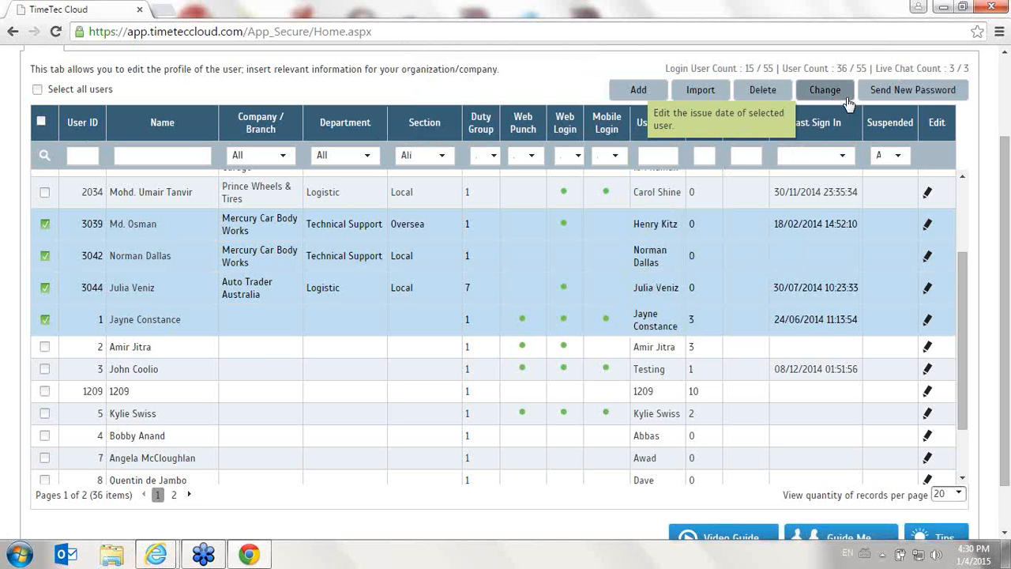
Start a new user record and fill in the user's name, the issued date 01/01/0105 and the user ID
{"action": "left_click", "coordinate": [639, 89]}
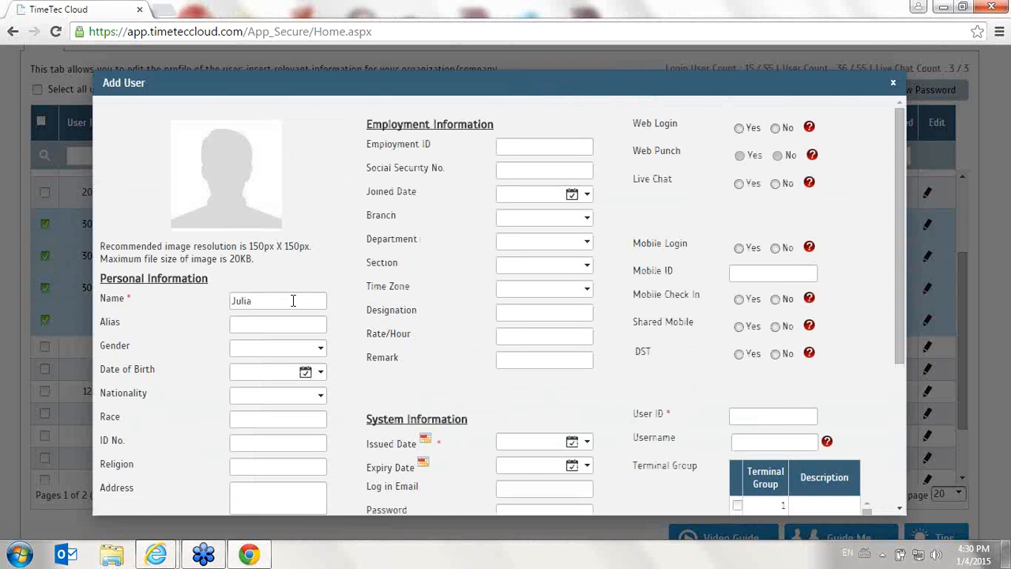
{"action": "scroll", "coordinate": [293, 300], "scroll_direction": "down", "scroll_amount": 1}
{"action": "left_click", "coordinate": [544, 374]}
{"action": "scroll", "coordinate": [545, 269], "scroll_direction": "up", "scroll_amount": 5}
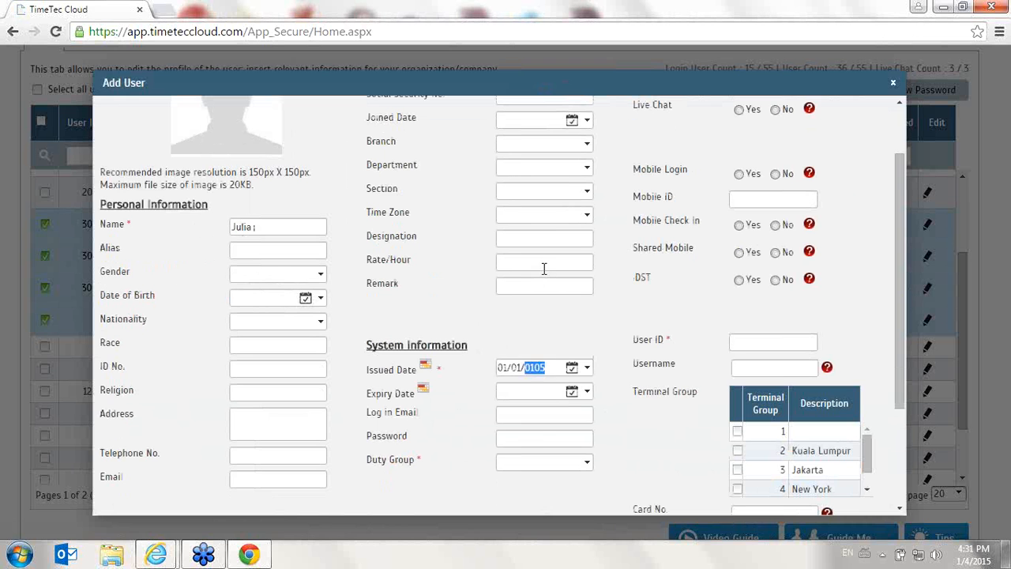
{"action": "scroll", "coordinate": [594, 360], "scroll_direction": "up", "scroll_amount": 2}
{"action": "left_click", "coordinate": [563, 198]}
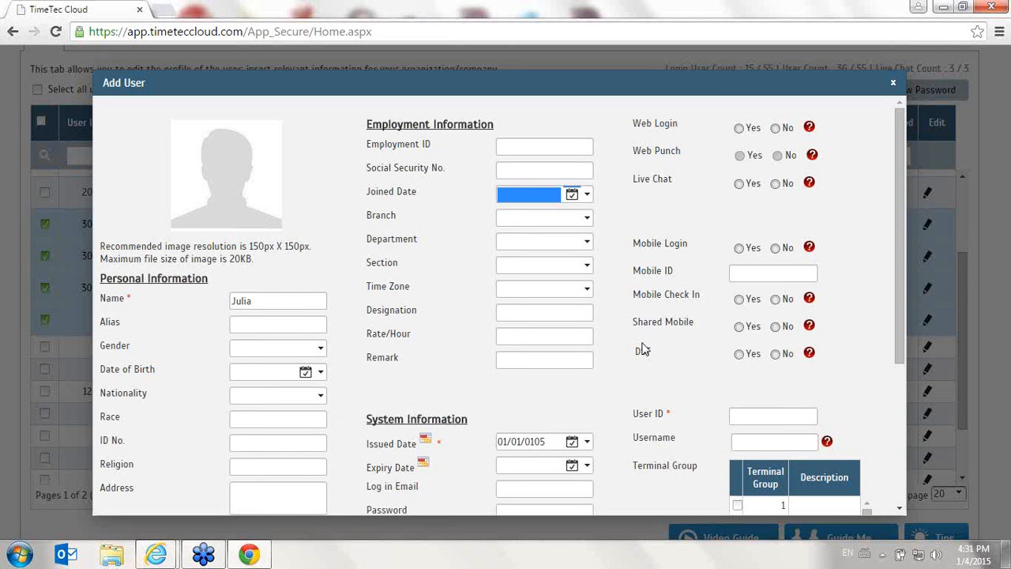
{"action": "scroll", "coordinate": [498, 363], "scroll_direction": "down", "scroll_amount": 1}
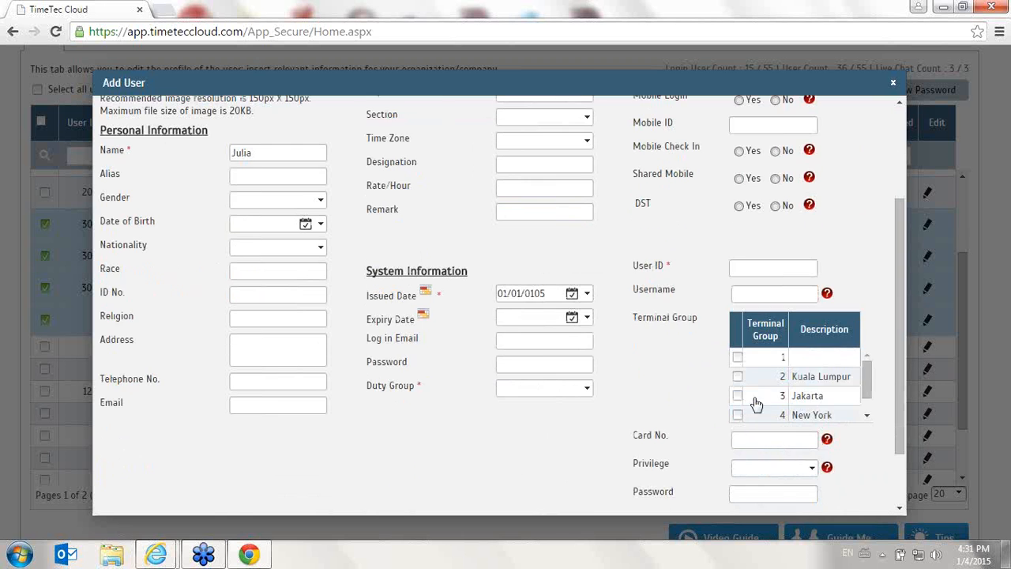
{"action": "scroll", "coordinate": [755, 408], "scroll_direction": "up", "scroll_amount": 2}
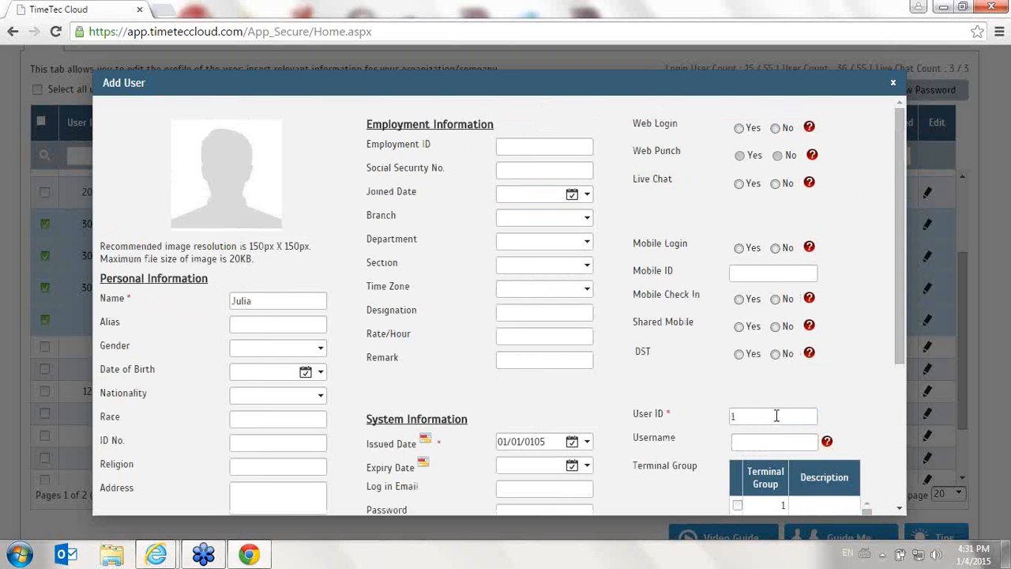
{"action": "scroll", "coordinate": [763, 400], "scroll_direction": "down", "scroll_amount": 2}
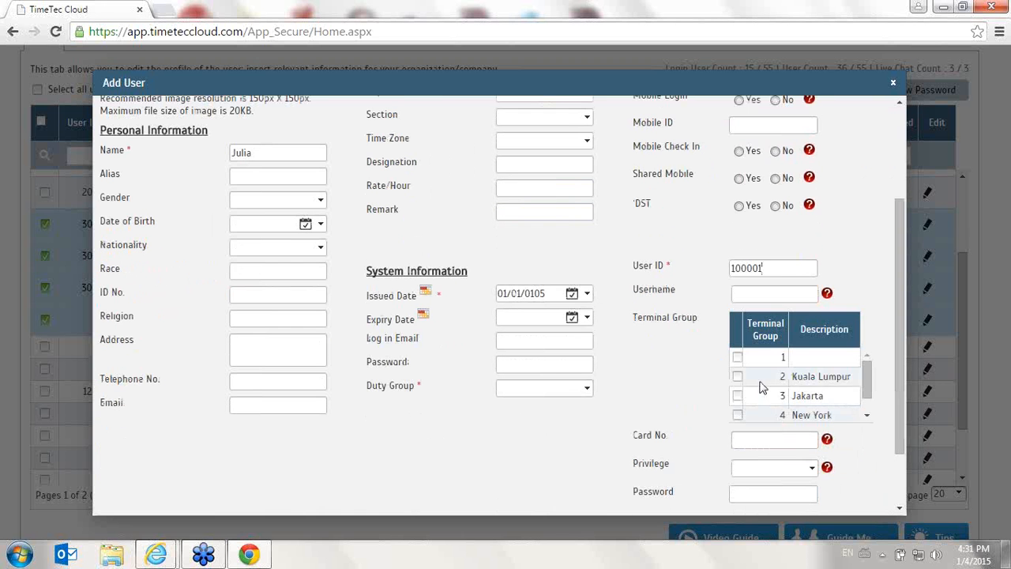
{"action": "scroll", "coordinate": [379, 451], "scroll_direction": "up", "scroll_amount": 1}
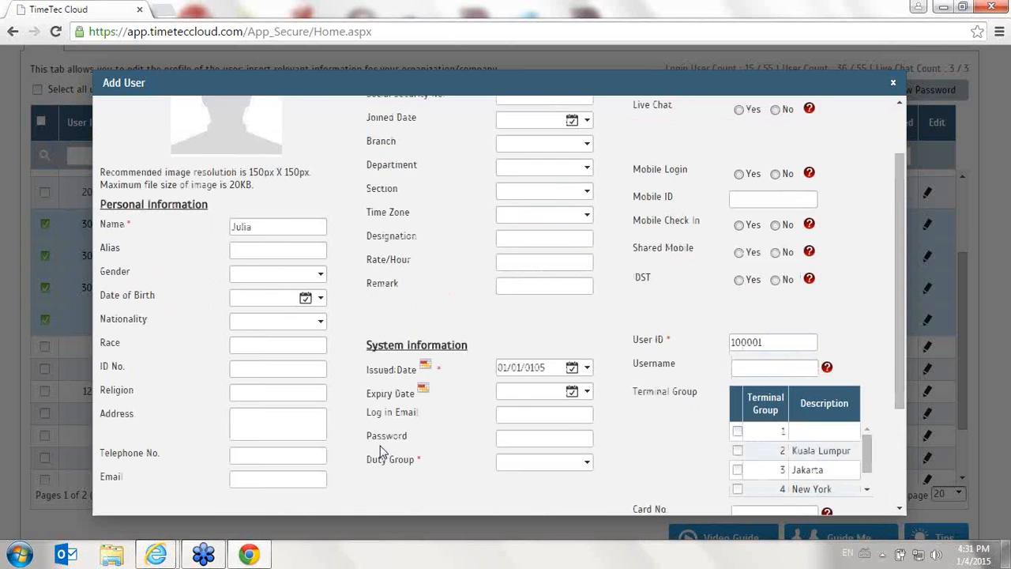
Set the new user's issued date to 01/04/0105 and try to submit the form
{"action": "left_click", "coordinate": [573, 368]}
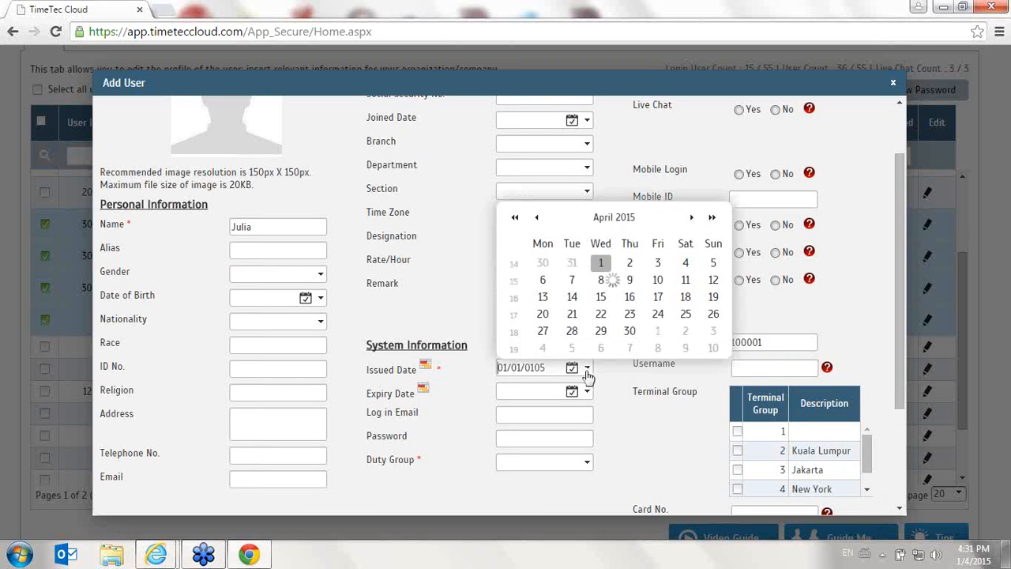
{"action": "left_click", "coordinate": [692, 219]}
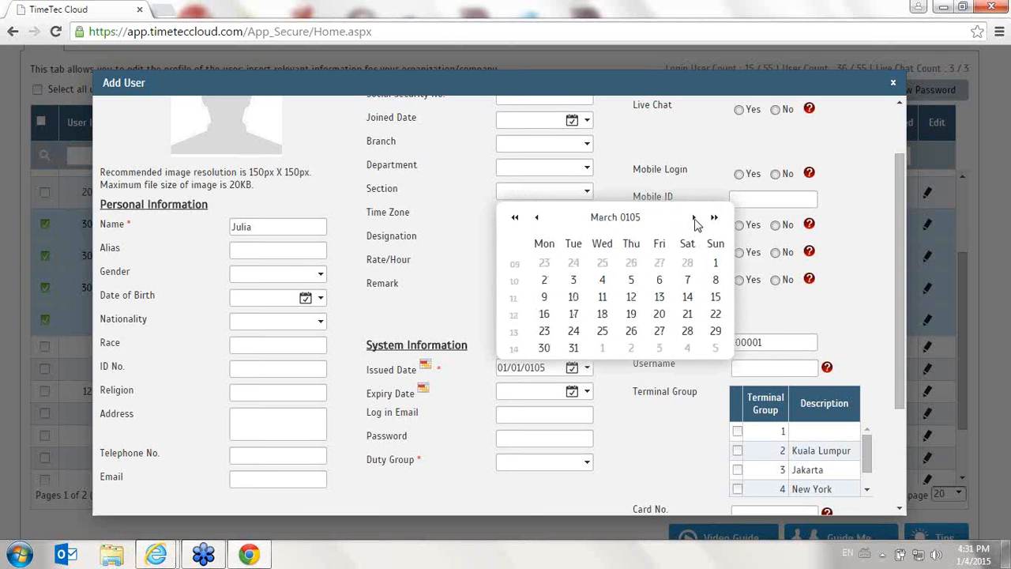
{"action": "left_click", "coordinate": [694, 220]}
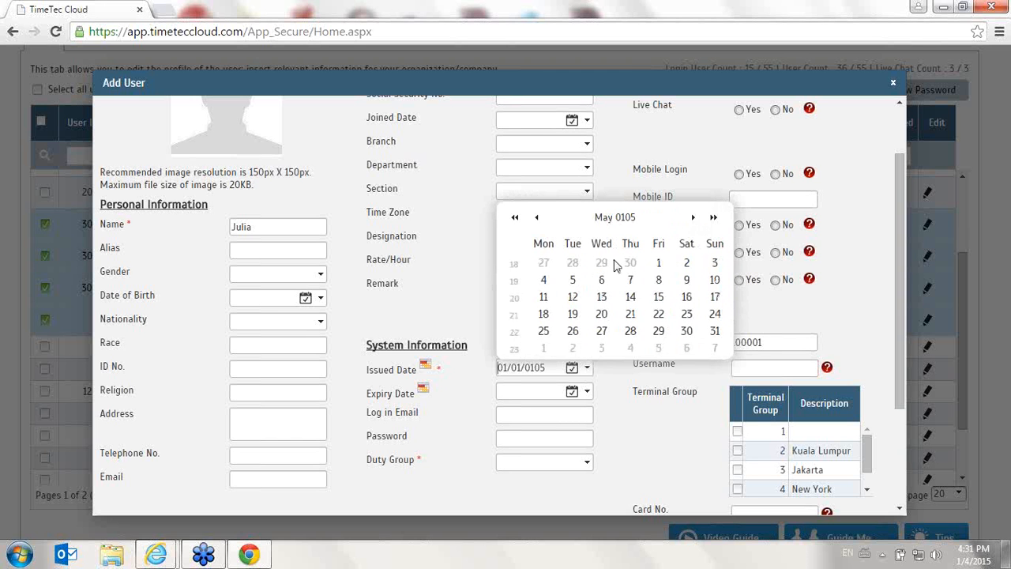
{"action": "left_click", "coordinate": [536, 220]}
{"action": "left_click", "coordinate": [602, 264]}
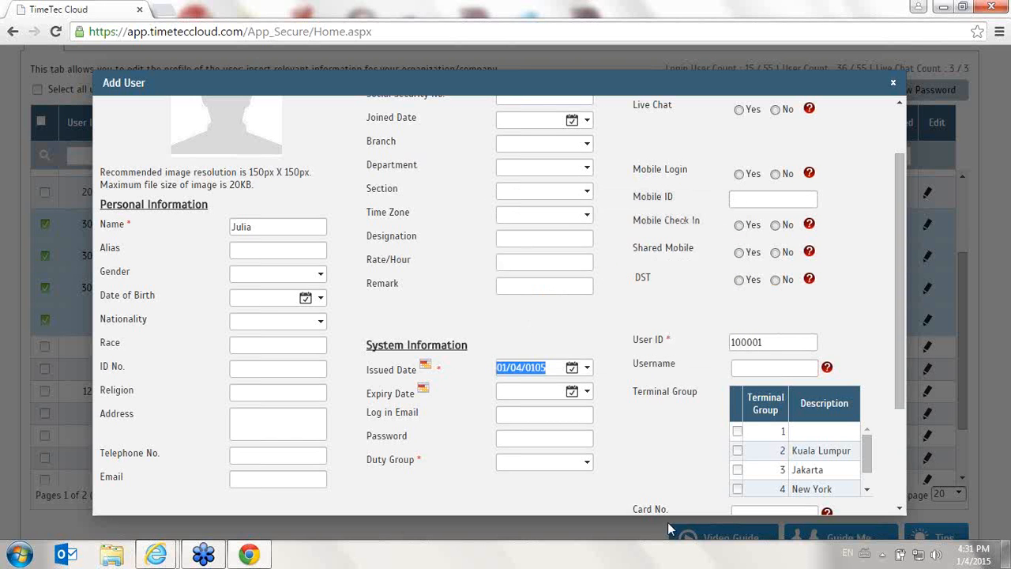
{"action": "scroll", "coordinate": [673, 460], "scroll_direction": "down", "scroll_amount": 2}
{"action": "left_click", "coordinate": [792, 493]}
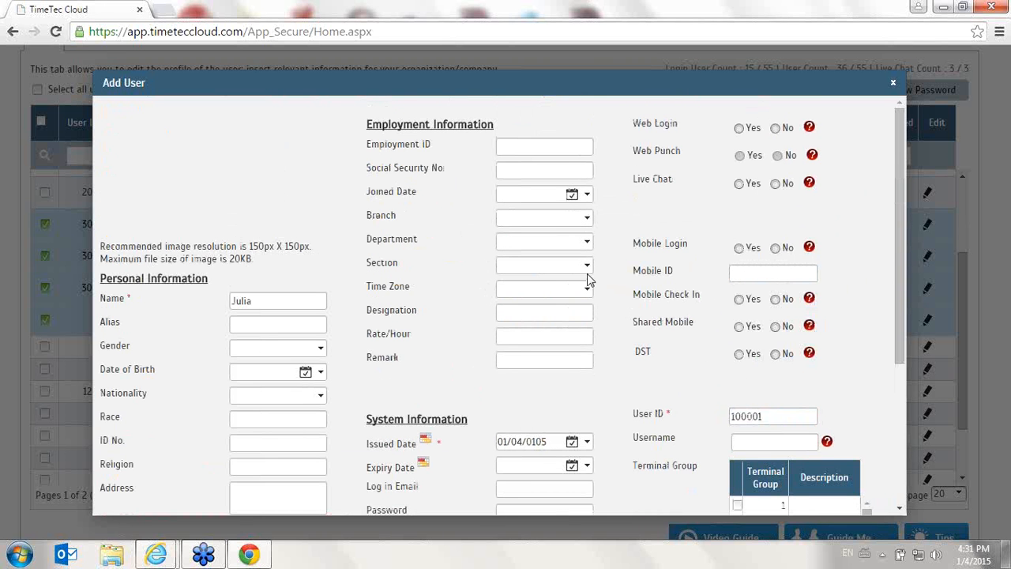
Submit the new user with duty group 1 and generate attendance records from 01/04/2015 to 30/04/2015
{"action": "scroll", "coordinate": [589, 278], "scroll_direction": "down", "scroll_amount": 1}
{"action": "scroll", "coordinate": [817, 492], "scroll_direction": "down", "scroll_amount": 1}
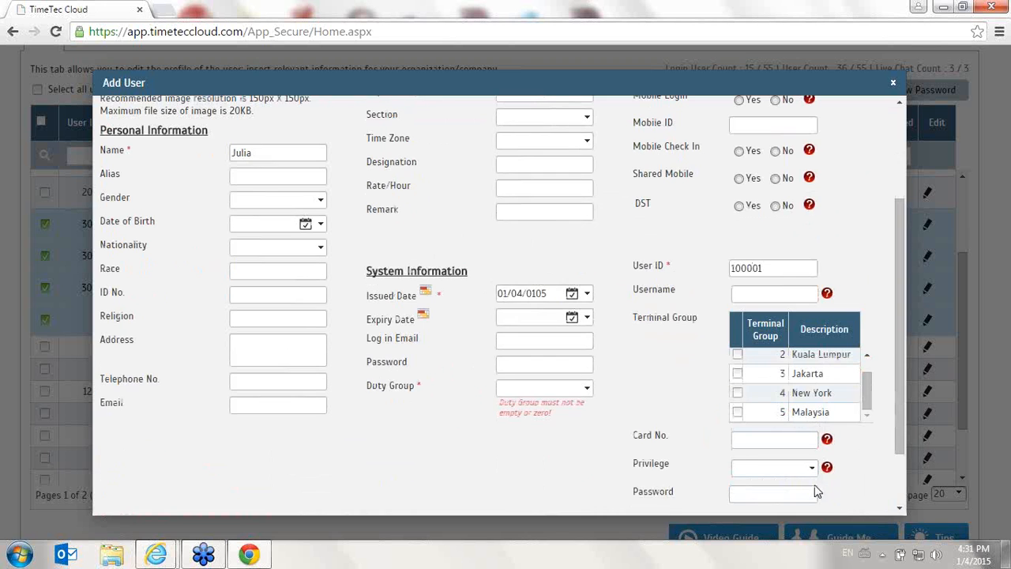
{"action": "left_click", "coordinate": [592, 392]}
{"action": "left_click", "coordinate": [529, 289]}
{"action": "scroll", "coordinate": [822, 470], "scroll_direction": "down", "scroll_amount": 1}
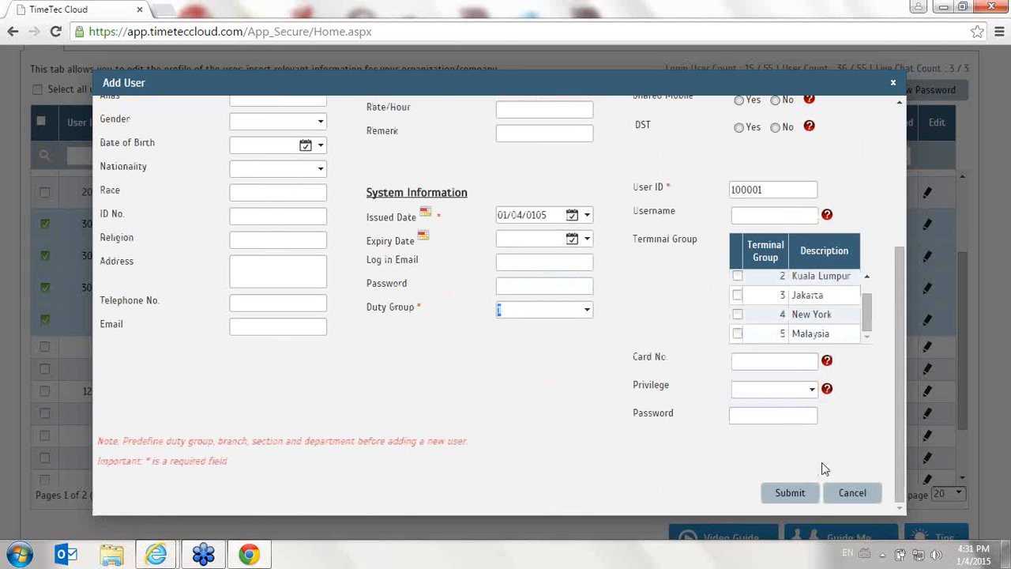
{"action": "left_click", "coordinate": [794, 492]}
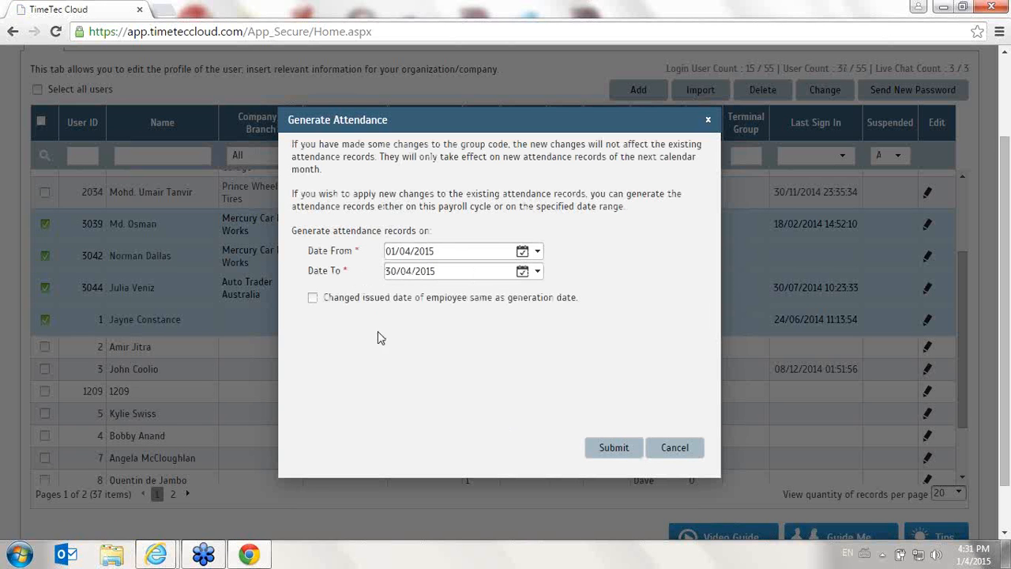
{"action": "left_click", "coordinate": [614, 447]}
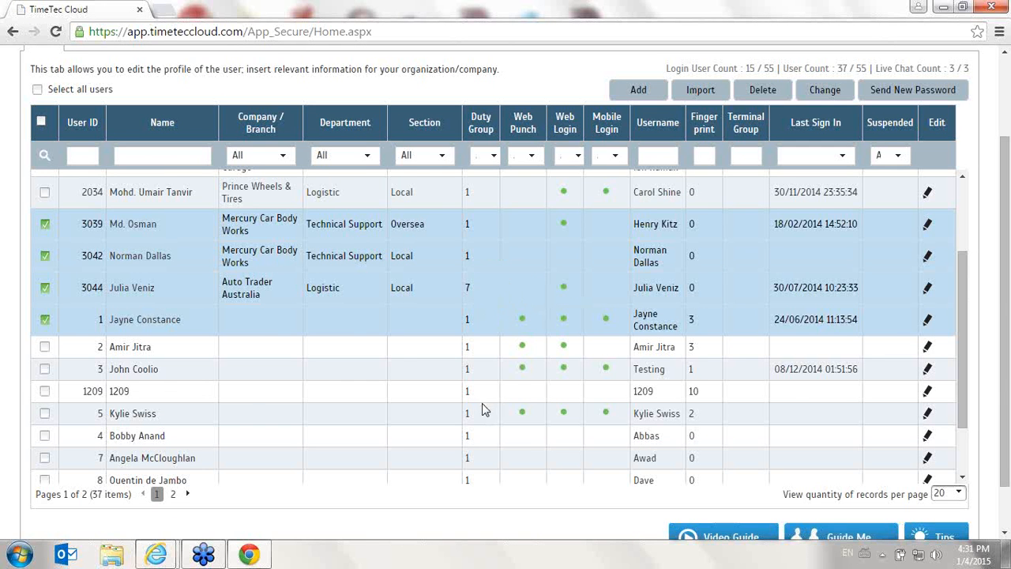
Select all users across the list and change their issued date to 01/03/2015
{"action": "scroll", "coordinate": [482, 410], "scroll_direction": "up", "scroll_amount": 5}
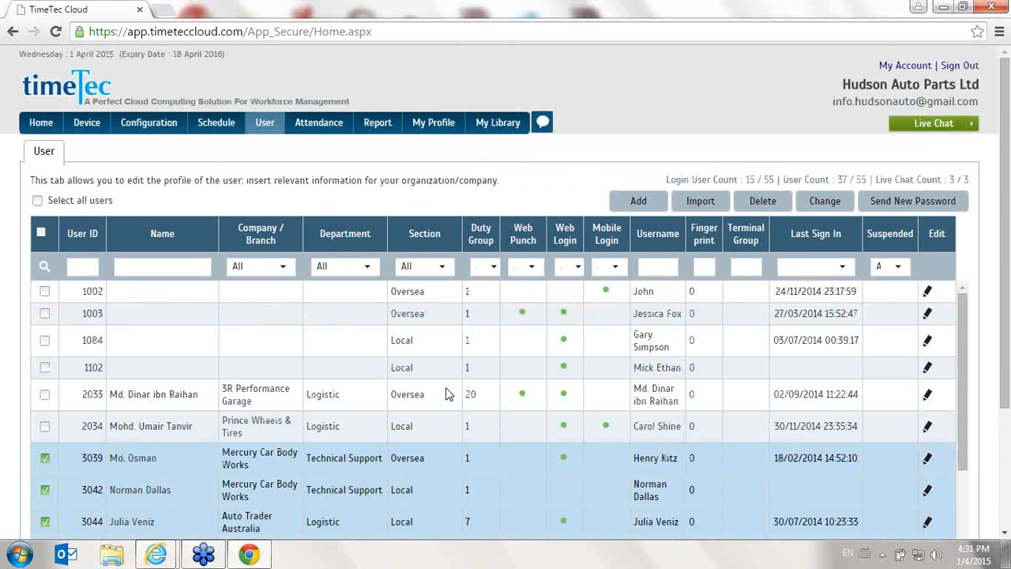
{"action": "scroll", "coordinate": [301, 363], "scroll_direction": "down", "scroll_amount": 2}
{"action": "left_click", "coordinate": [42, 233]}
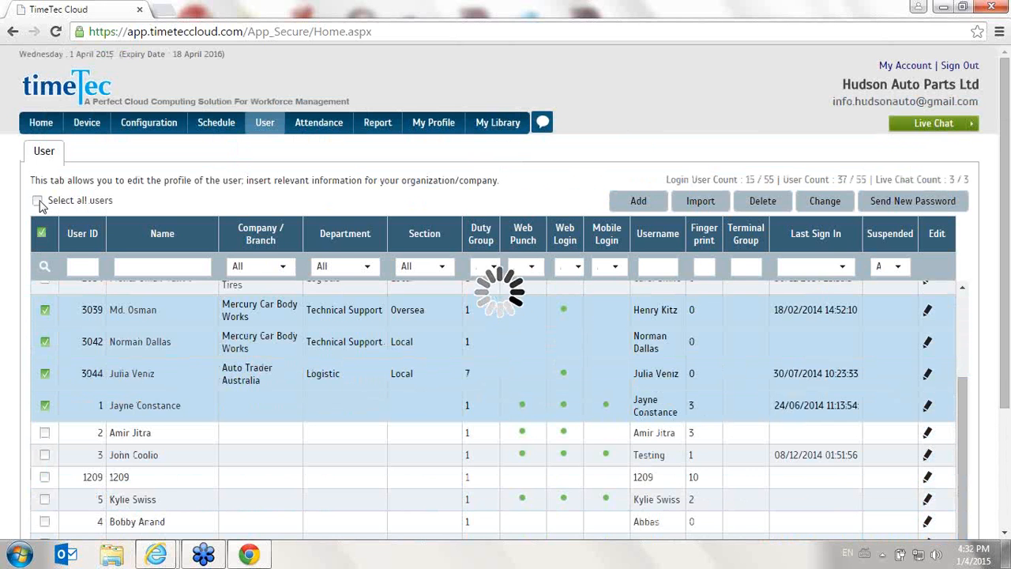
{"action": "left_click", "coordinate": [39, 202]}
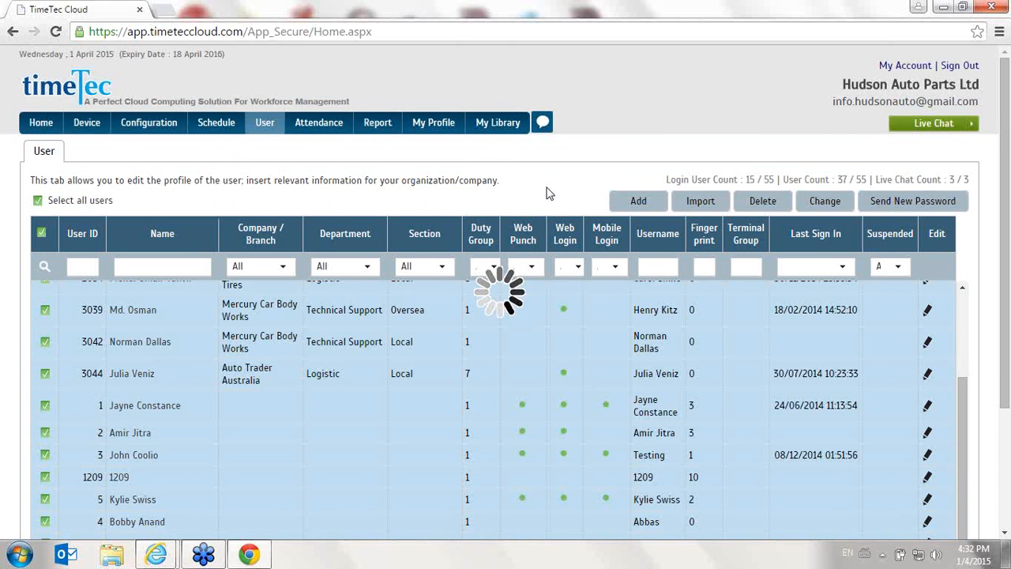
{"action": "left_click", "coordinate": [825, 203]}
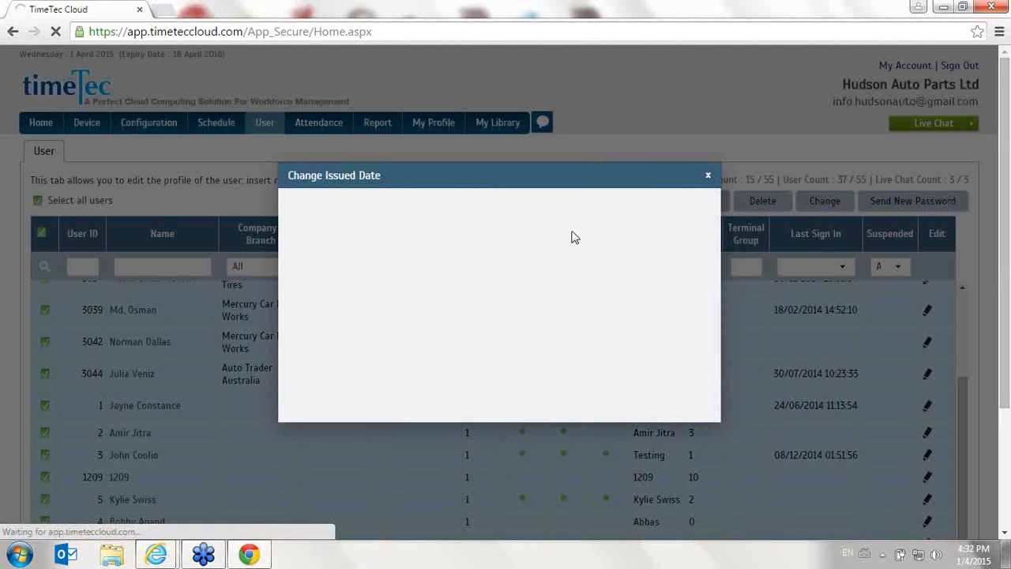
{"action": "left_click", "coordinate": [535, 212]}
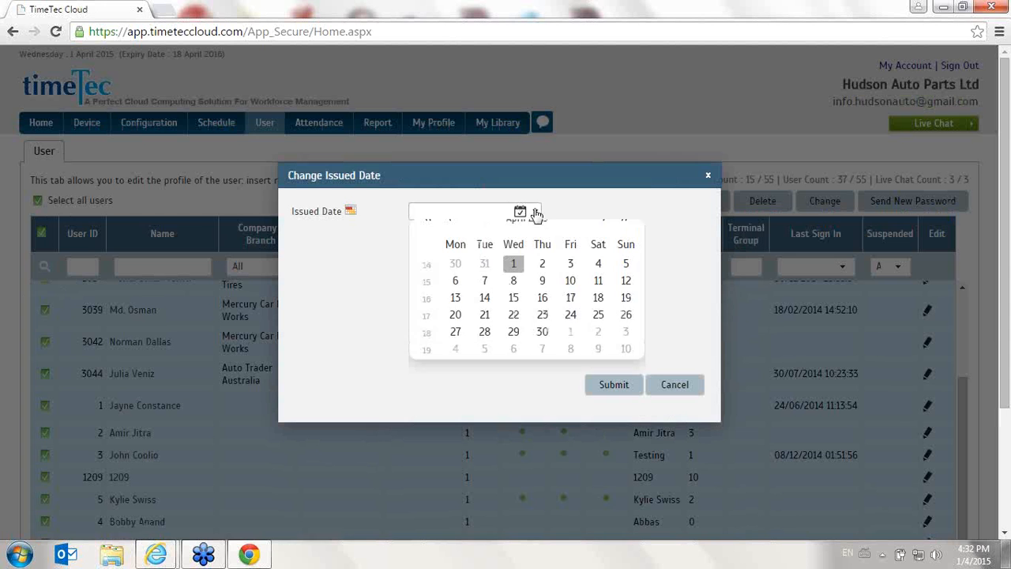
{"action": "left_click", "coordinate": [450, 237]}
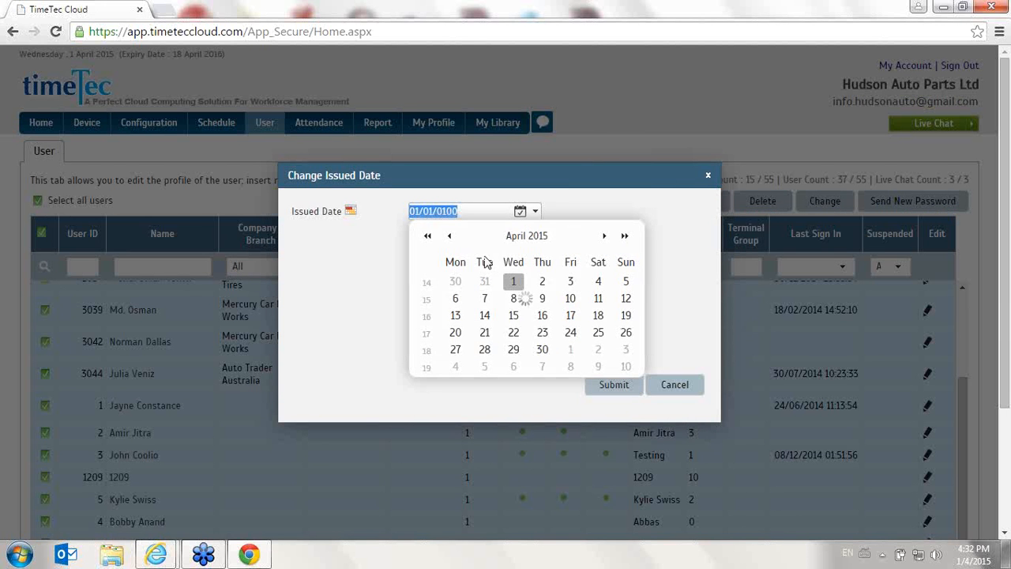
{"action": "left_click", "coordinate": [626, 282]}
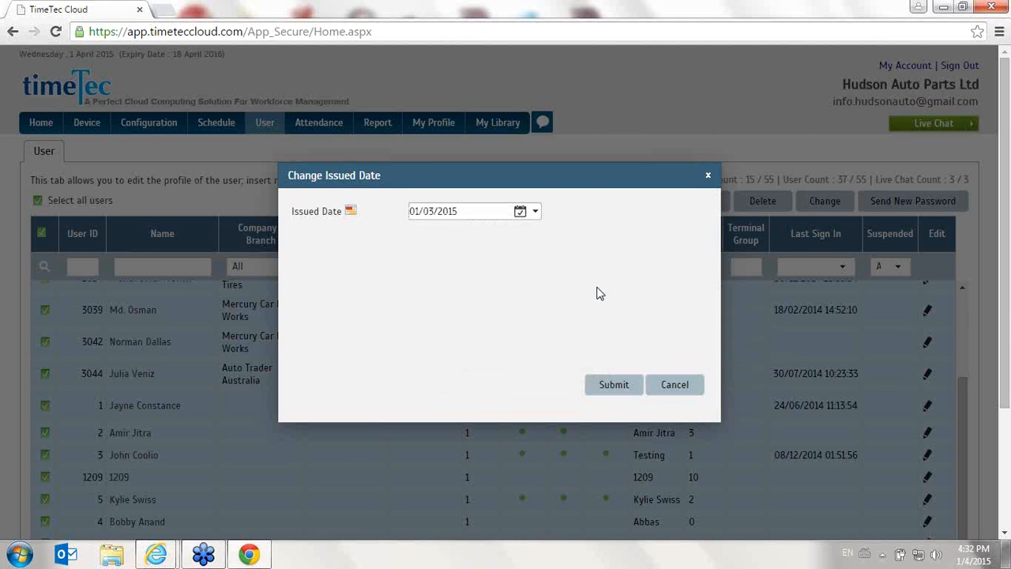
{"action": "left_click", "coordinate": [614, 384]}
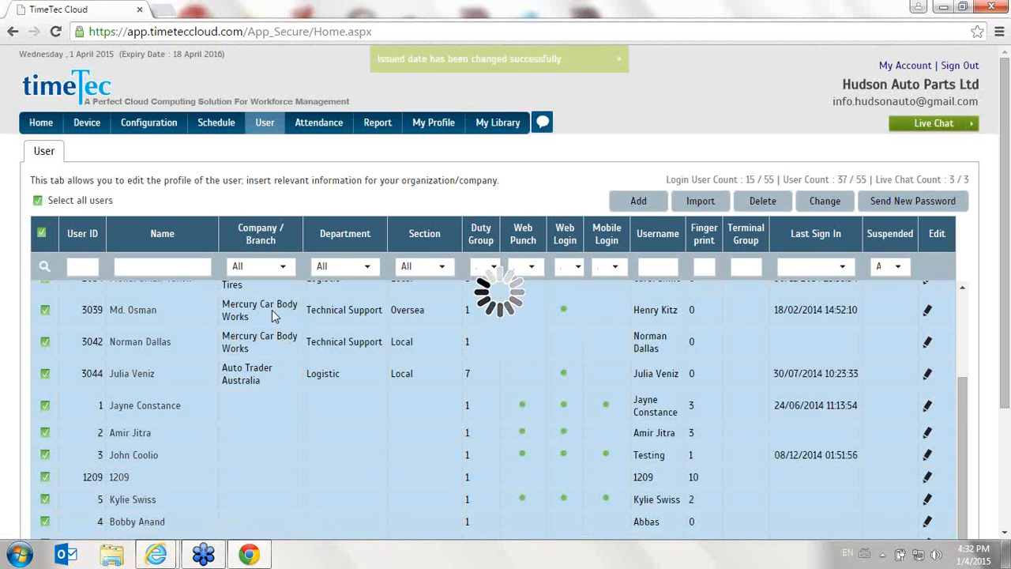
Clear the selection of all users in the user list
{"action": "scroll", "coordinate": [168, 348], "scroll_direction": "down", "scroll_amount": 2}
{"action": "scroll", "coordinate": [167, 348], "scroll_direction": "down", "scroll_amount": 2}
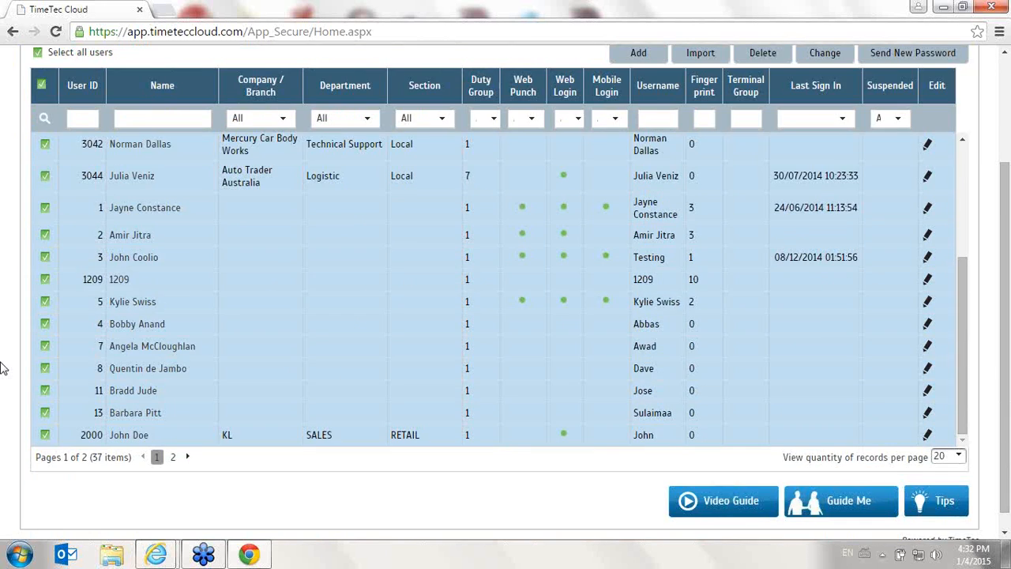
{"action": "scroll", "coordinate": [4, 365], "scroll_direction": "up", "scroll_amount": 4}
{"action": "left_click", "coordinate": [43, 201]}
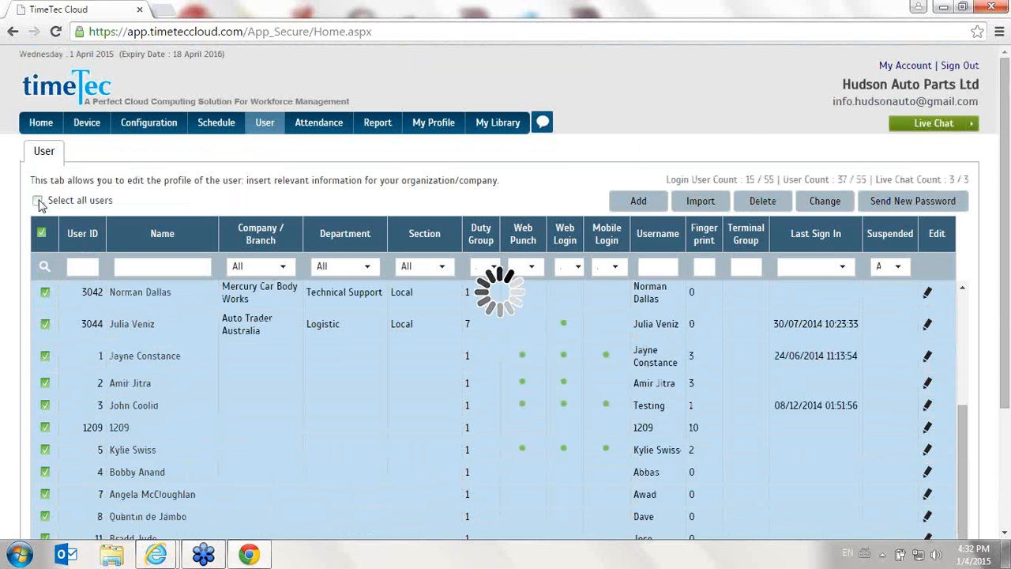
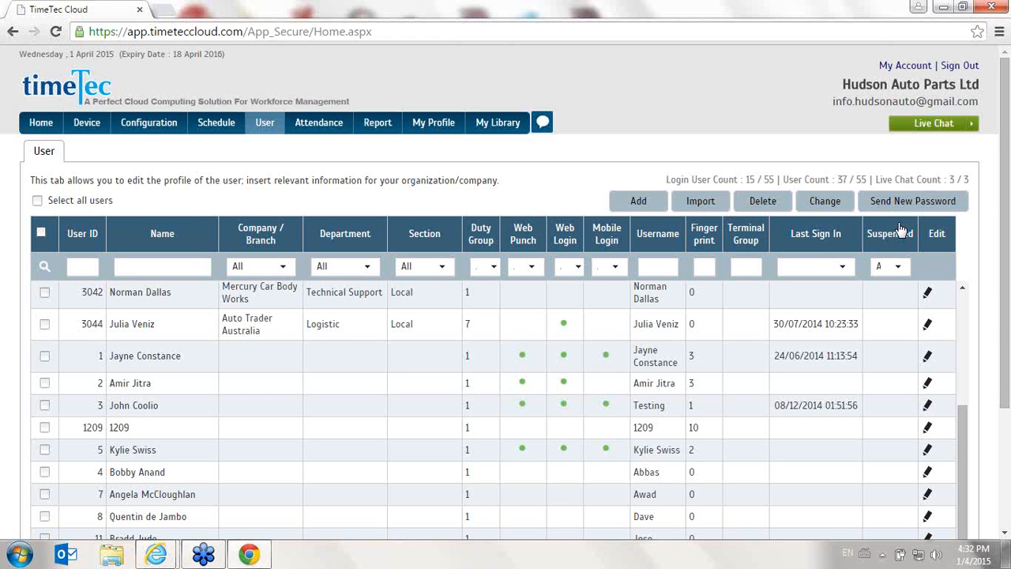
Open the profile of user ID 5 to check the log-in email, and close it without changes
{"action": "scroll", "coordinate": [557, 320], "scroll_direction": "down", "scroll_amount": 2}
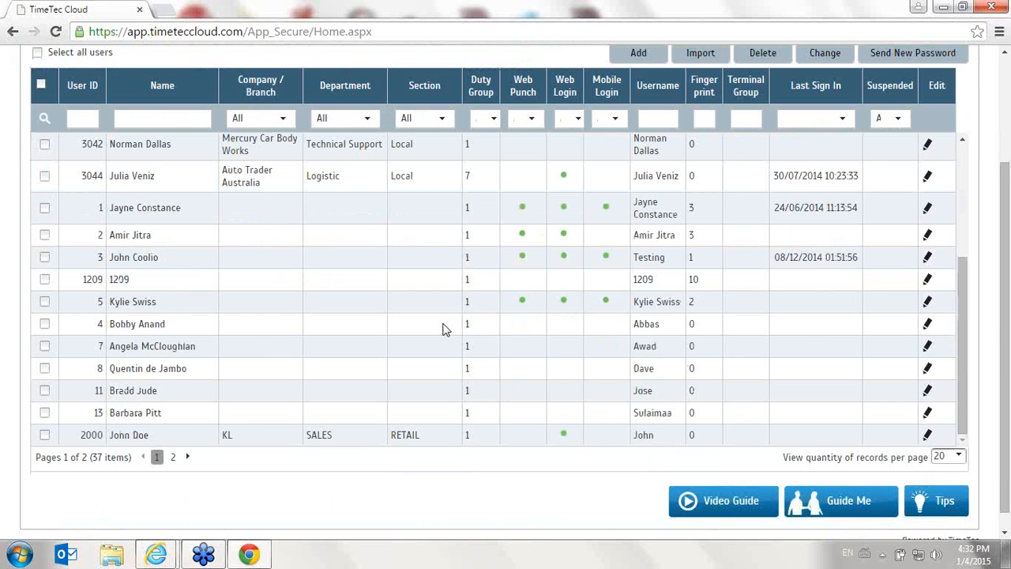
{"action": "left_click", "coordinate": [928, 302]}
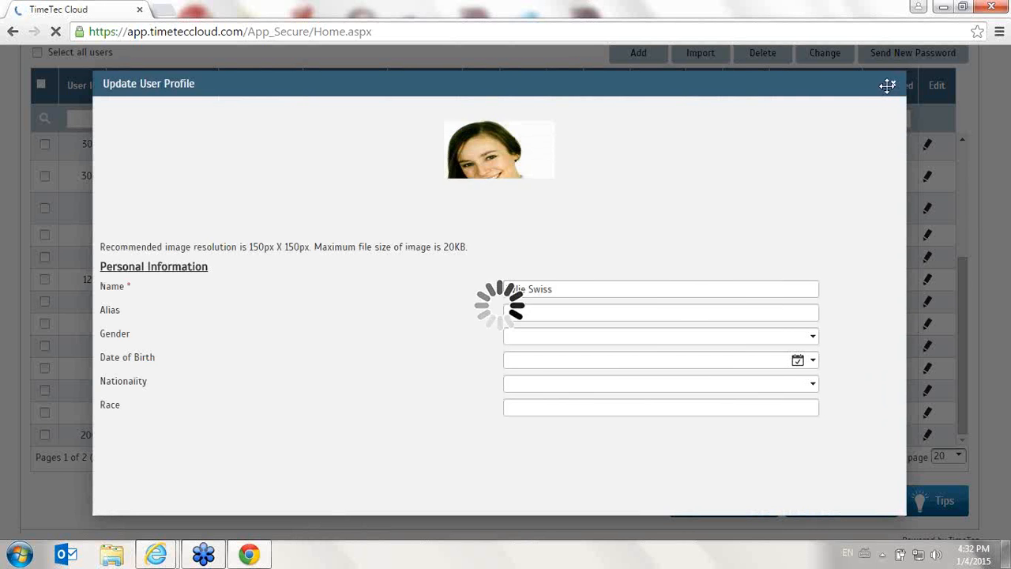
{"action": "scroll", "coordinate": [685, 287], "scroll_direction": "down", "scroll_amount": 1}
{"action": "scroll", "coordinate": [342, 266], "scroll_direction": "up", "scroll_amount": 1}
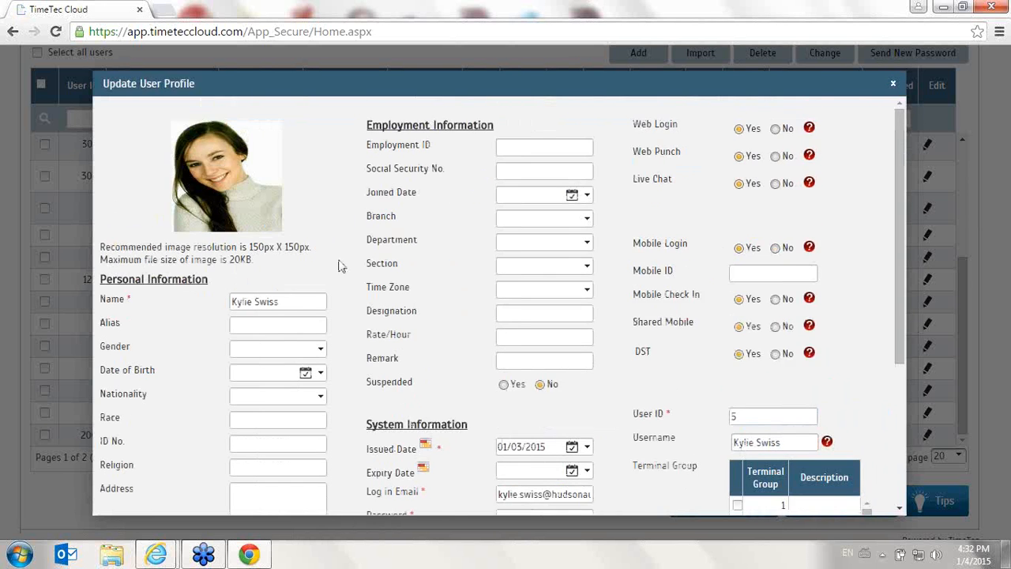
{"action": "scroll", "coordinate": [271, 268], "scroll_direction": "down", "scroll_amount": 1}
{"action": "scroll", "coordinate": [271, 268], "scroll_direction": "down", "scroll_amount": 2}
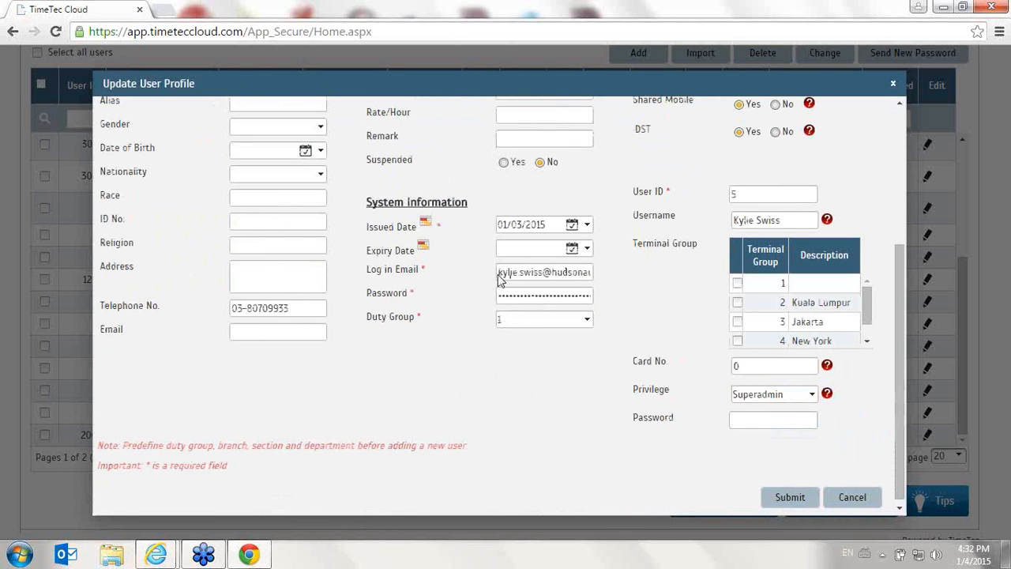
{"action": "left_click_drag", "start_coordinate": [506, 273], "coordinate": [671, 285]}
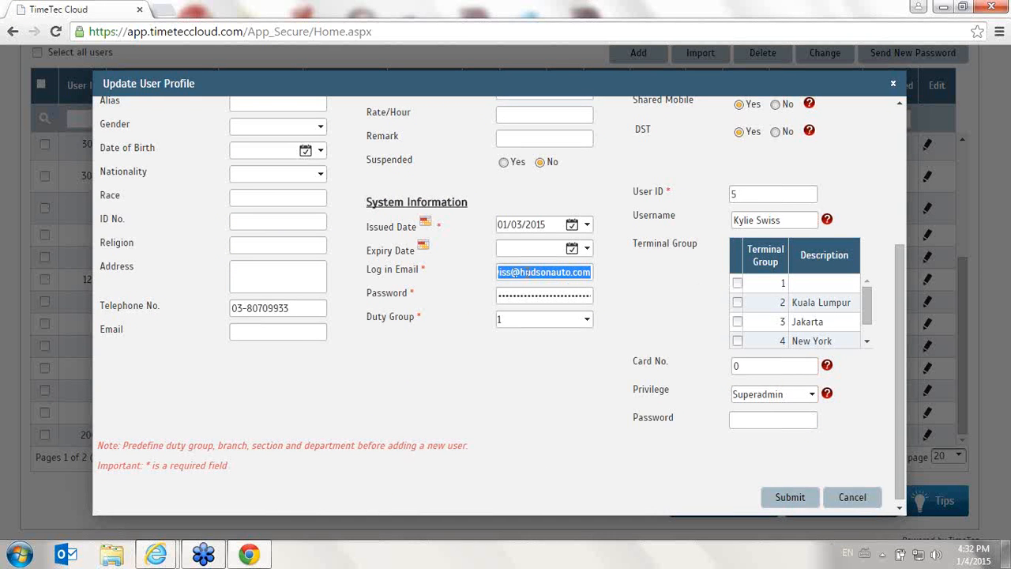
{"action": "left_click_drag", "start_coordinate": [528, 272], "coordinate": [376, 271]}
{"action": "left_click", "coordinate": [555, 273]}
{"action": "left_click_drag", "start_coordinate": [546, 273], "coordinate": [386, 275]}
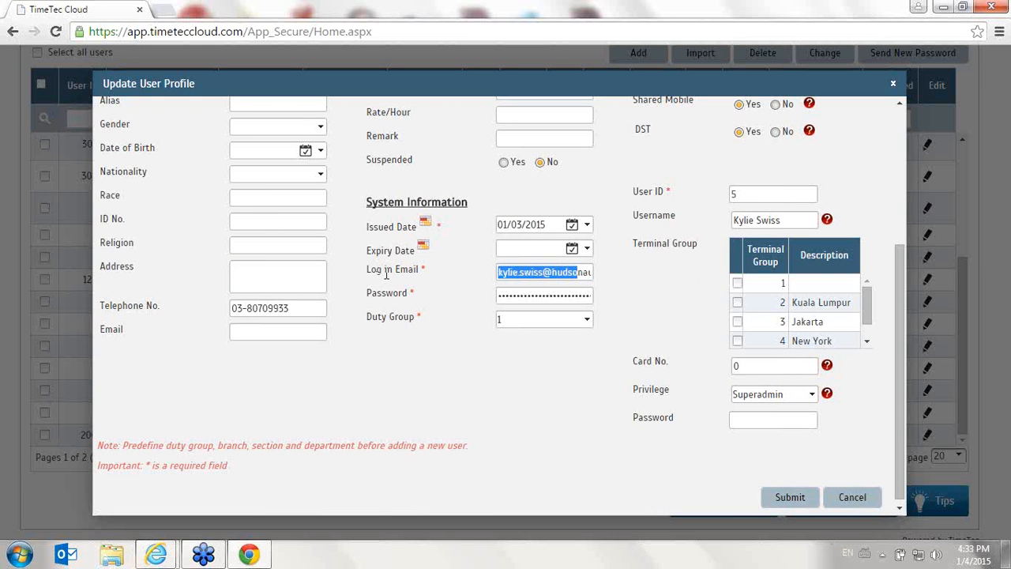
{"action": "scroll", "coordinate": [662, 379], "scroll_direction": "up", "scroll_amount": 3}
{"action": "scroll", "coordinate": [798, 502], "scroll_direction": "down", "scroll_amount": 3}
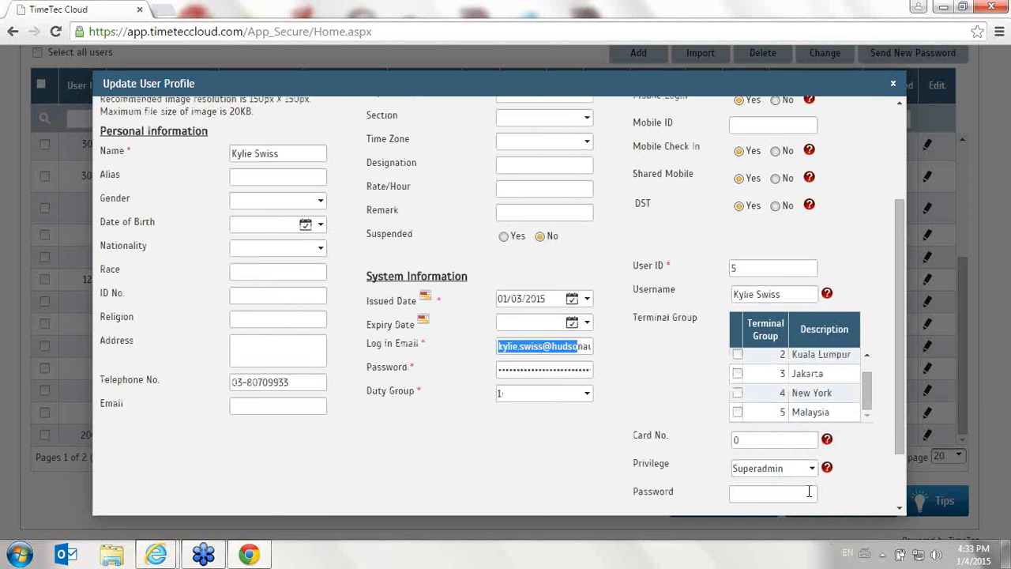
{"action": "left_click", "coordinate": [853, 493]}
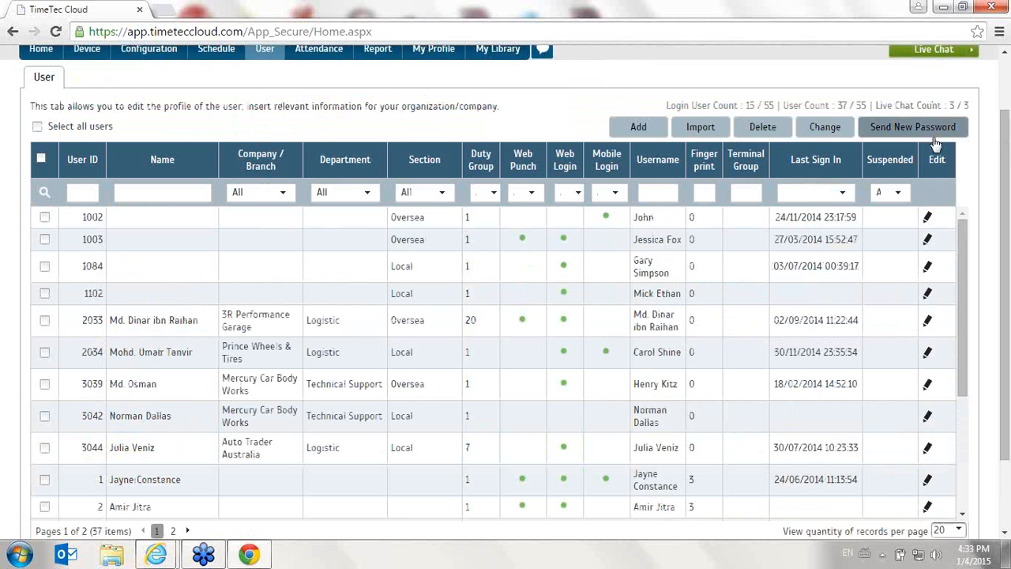
Select user ID 5 in the user list and send that user a new password by email
{"action": "left_click", "coordinate": [932, 132]}
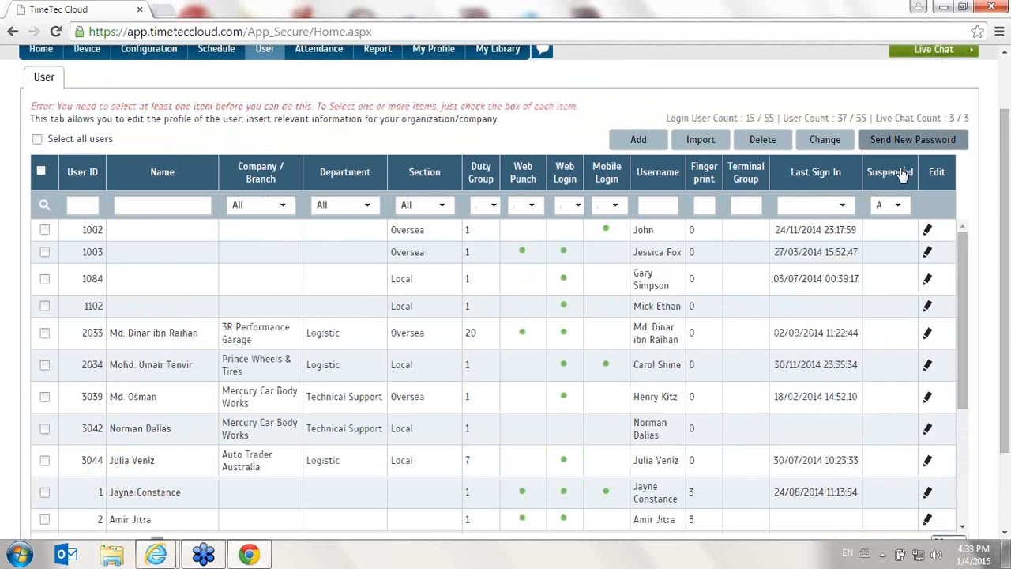
{"action": "scroll", "coordinate": [46, 445], "scroll_direction": "down", "scroll_amount": 3}
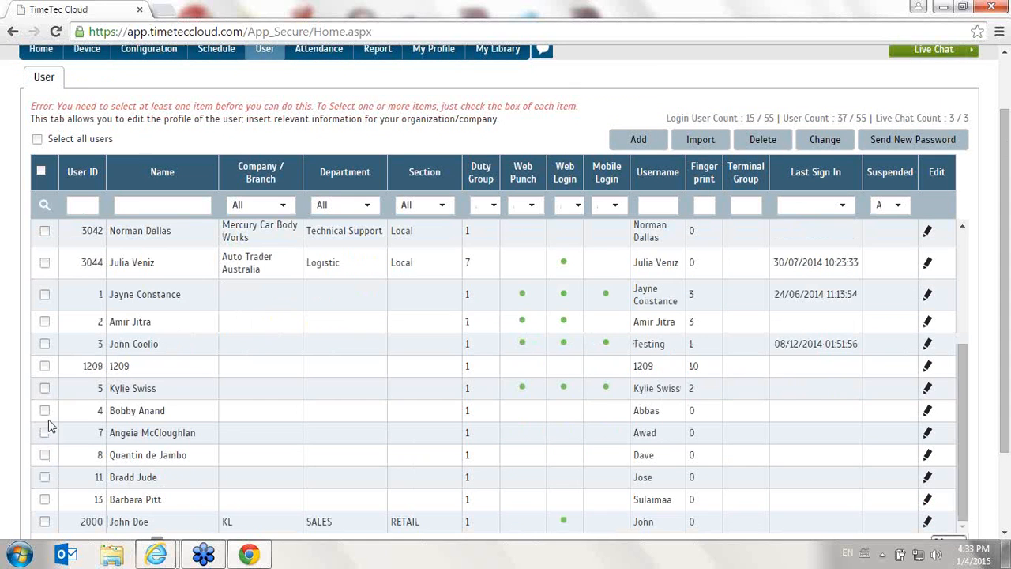
{"action": "left_click", "coordinate": [45, 388]}
{"action": "left_click", "coordinate": [913, 139]}
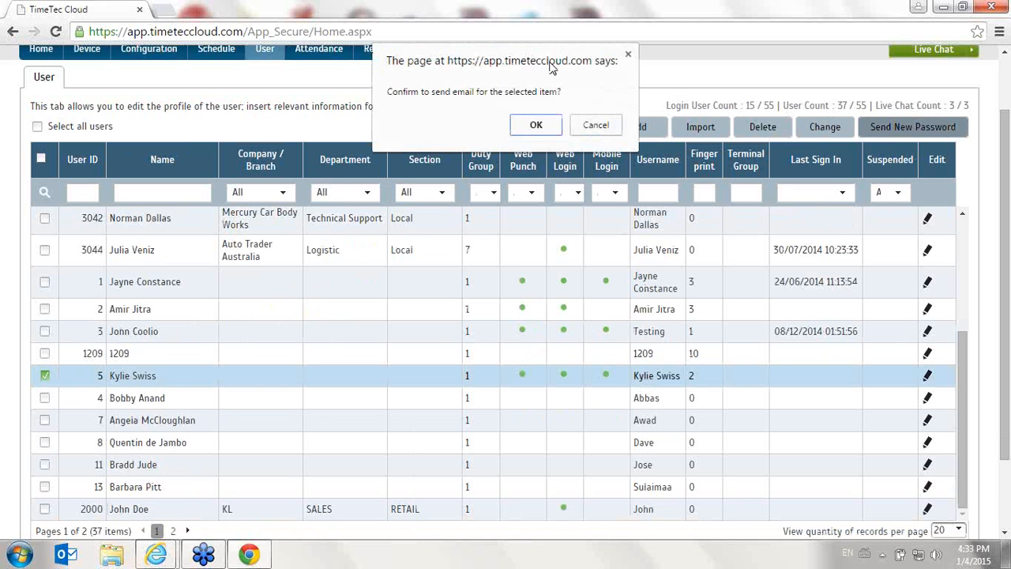
{"action": "left_click", "coordinate": [535, 126]}
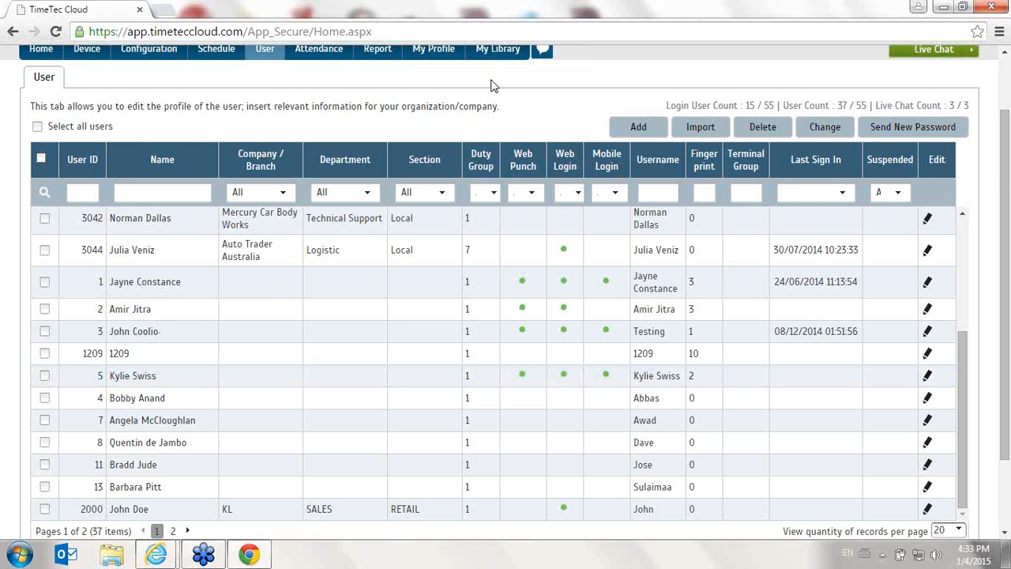
Go to the Admin page of the system configuration
{"action": "scroll", "coordinate": [494, 111], "scroll_direction": "down", "scroll_amount": 3}
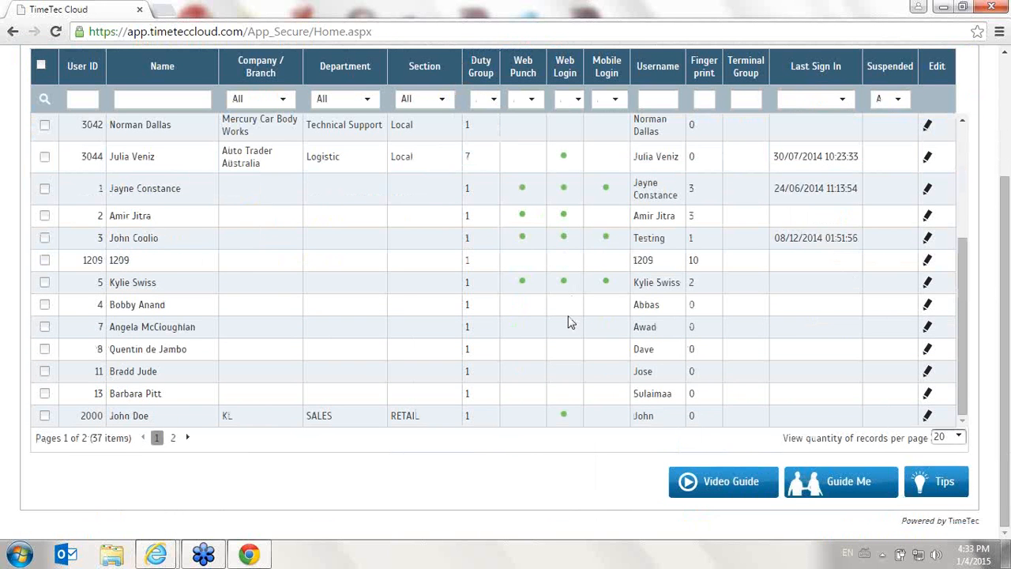
{"action": "scroll", "coordinate": [571, 322], "scroll_direction": "up", "scroll_amount": 5}
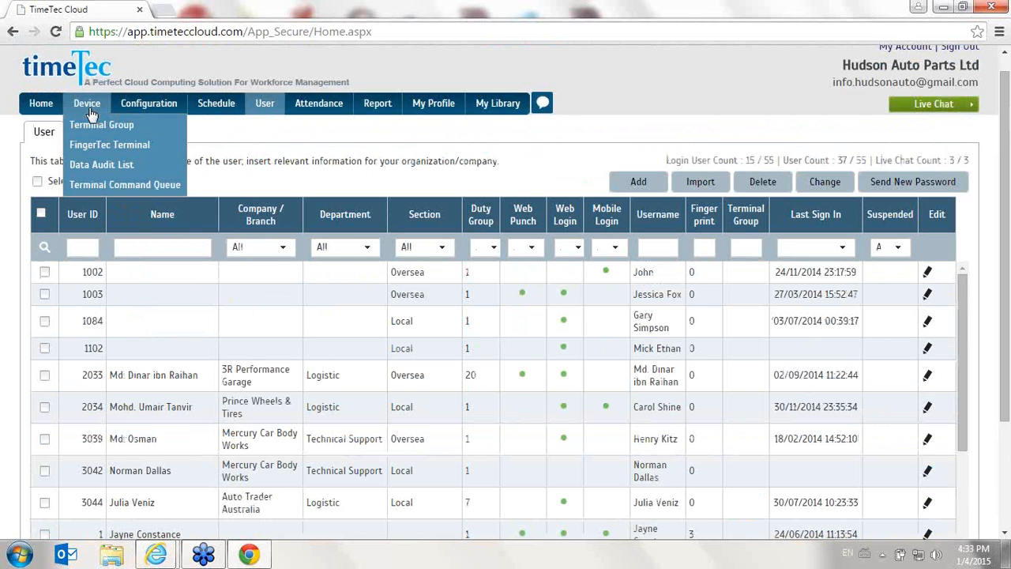
{"action": "mouse_move", "coordinate": [130, 109]}
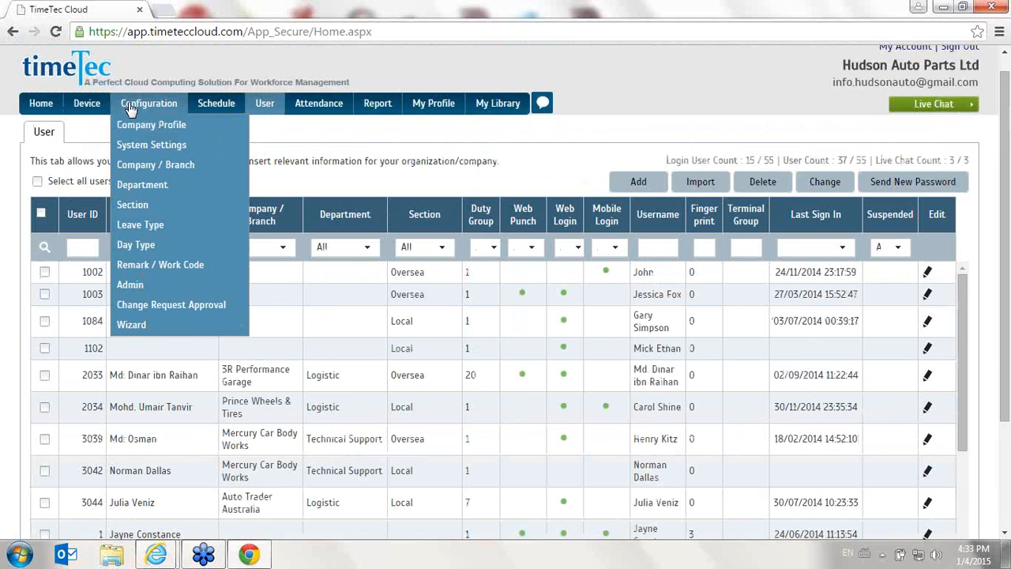
{"action": "left_click", "coordinate": [155, 279]}
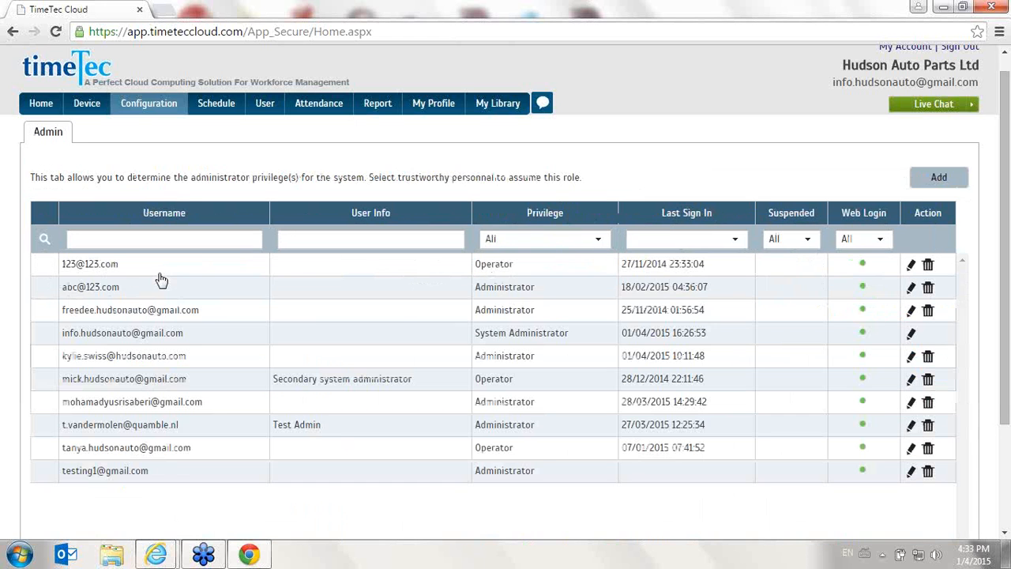
Examine the user emails available for a new admin, and cancel the Add Admin form
{"action": "left_click", "coordinate": [948, 188]}
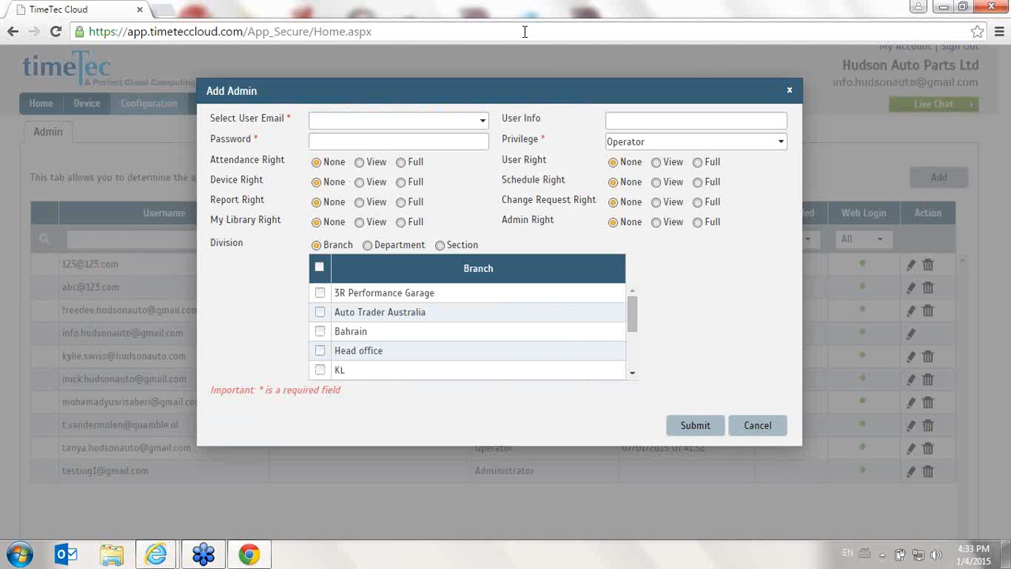
{"action": "left_click", "coordinate": [483, 121]}
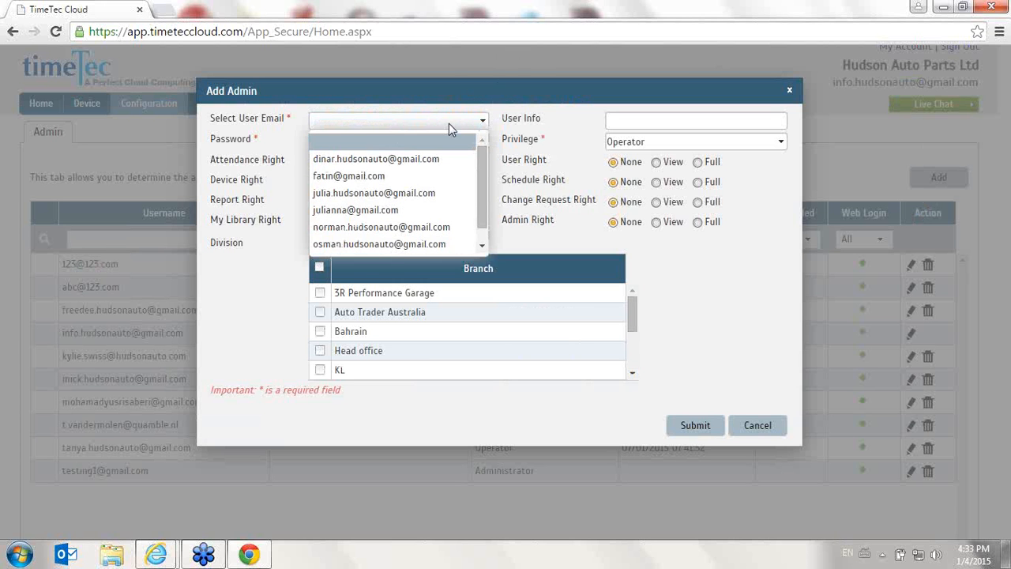
{"action": "scroll", "coordinate": [480, 182], "scroll_direction": "down", "scroll_amount": 1}
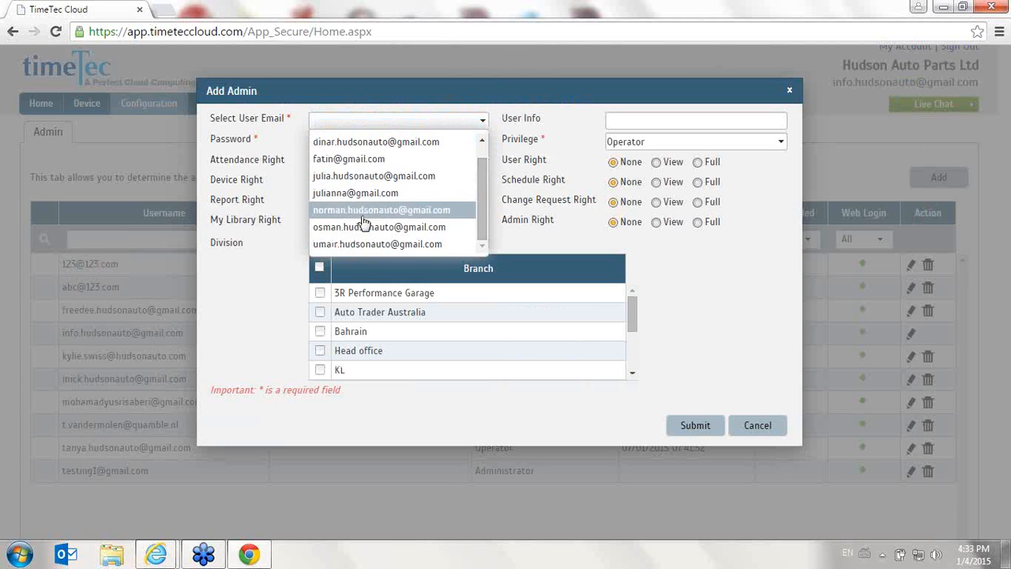
{"action": "scroll", "coordinate": [364, 224], "scroll_direction": "up", "scroll_amount": 1}
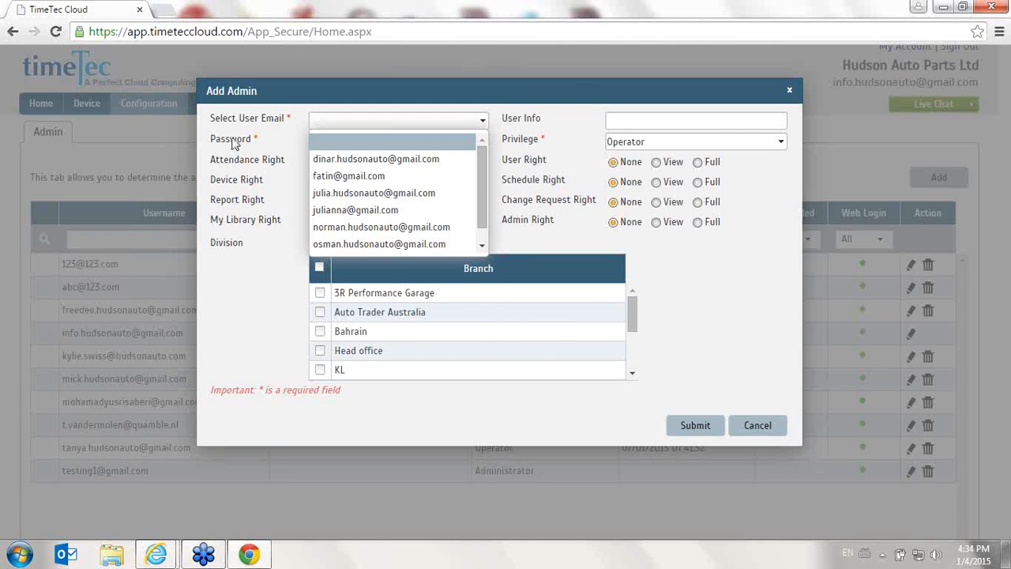
{"action": "left_click", "coordinate": [756, 425]}
{"action": "left_click", "coordinate": [756, 425]}
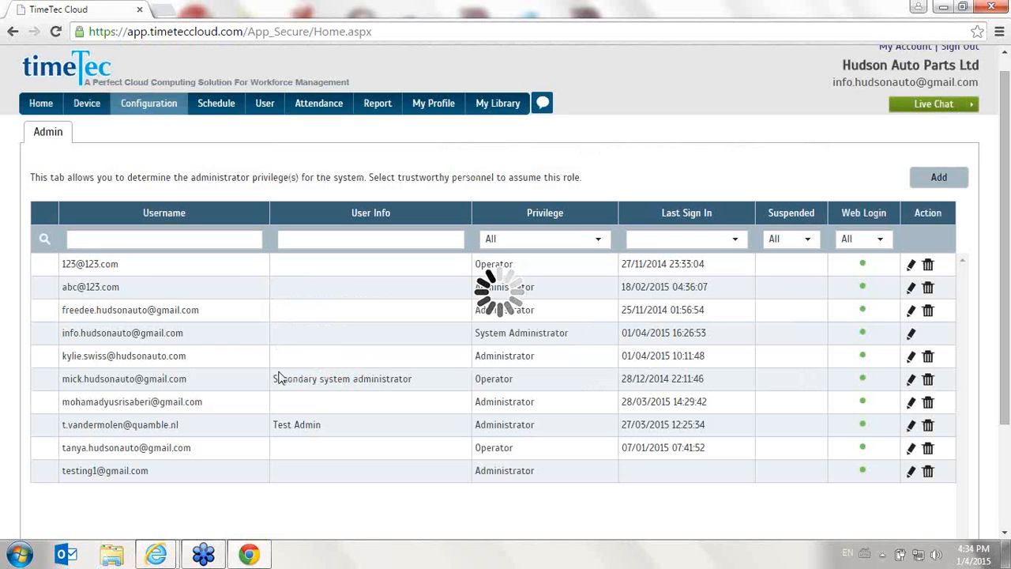
Delete the administrator entry belonging to user ID 5 from the admin list
{"action": "left_click", "coordinate": [929, 360]}
{"action": "left_click", "coordinate": [527, 124]}
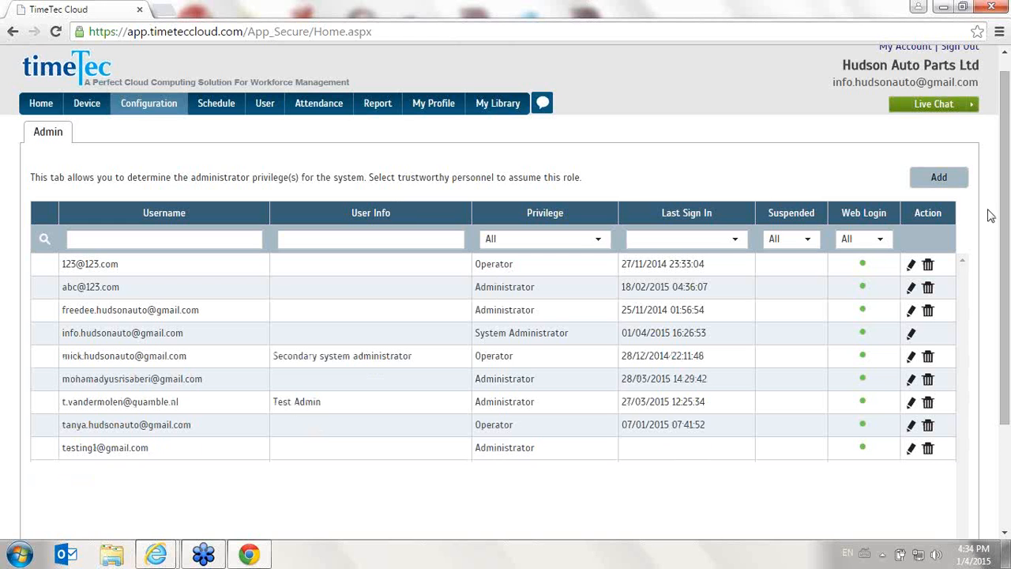
Start a new admin entry with the log-in email of user ID 5 and enter the admin password
{"action": "left_click", "coordinate": [940, 180]}
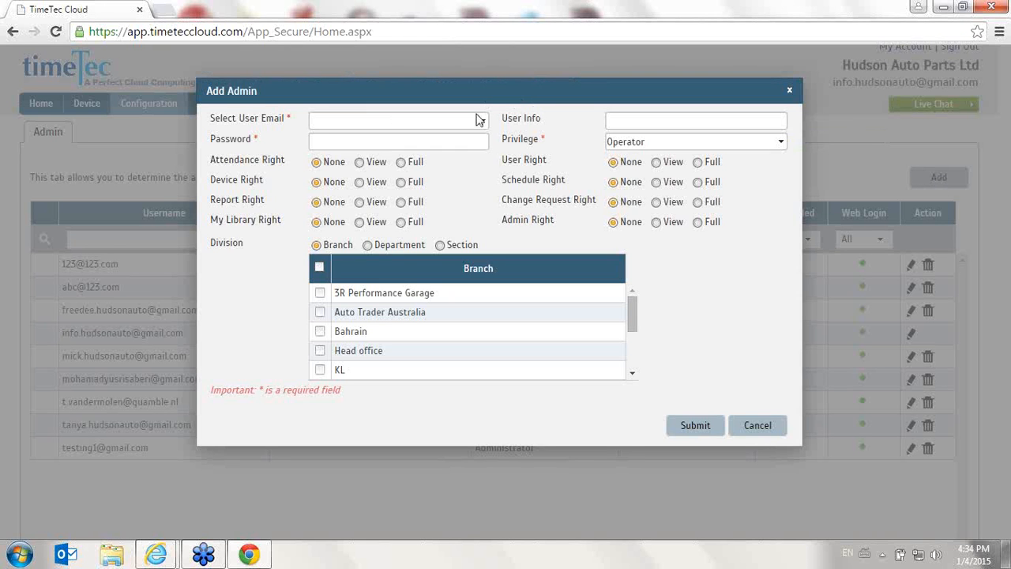
{"action": "left_click", "coordinate": [478, 120]}
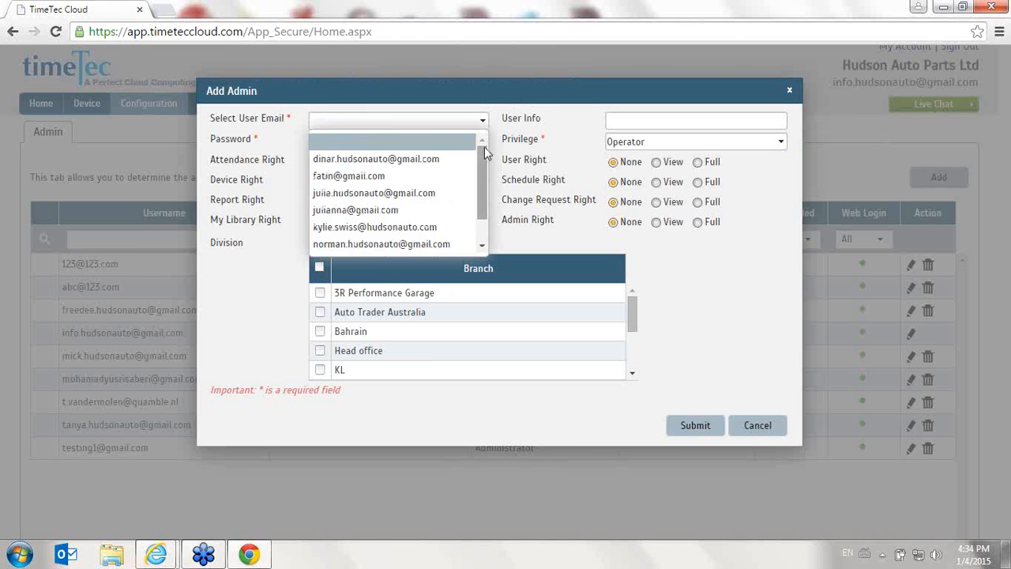
{"action": "scroll", "coordinate": [488, 166], "scroll_direction": "down", "scroll_amount": 1}
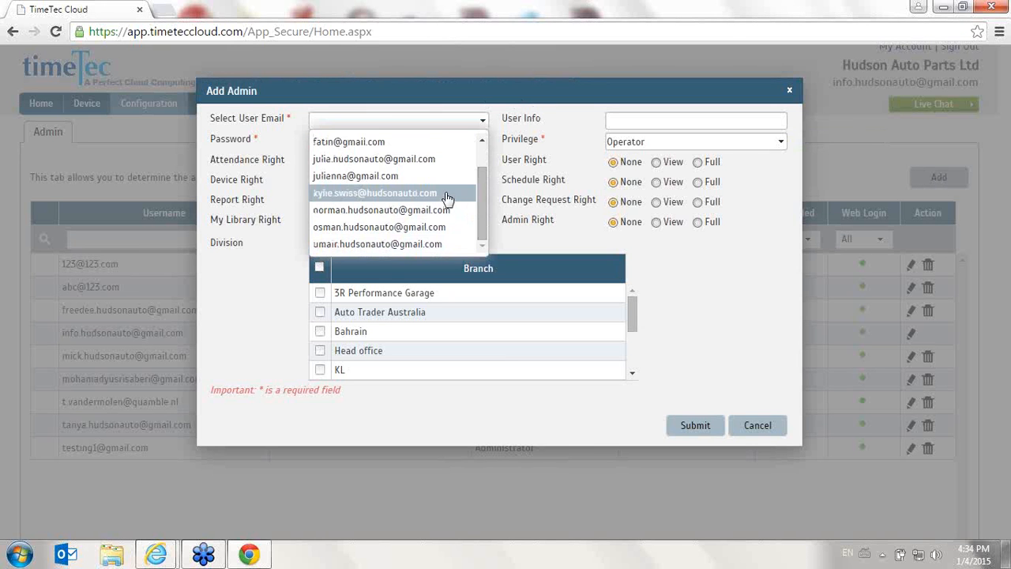
{"action": "left_click", "coordinate": [448, 196]}
{"action": "left_click", "coordinate": [329, 140]}
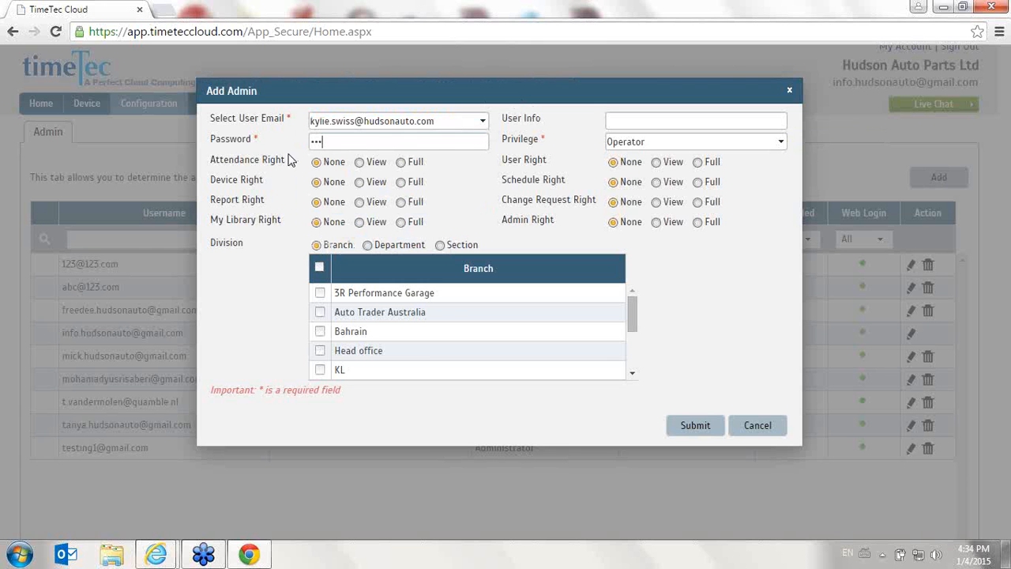
Give the new admin Full attendance right and View rights for device, report and My Library
{"action": "left_click", "coordinate": [730, 117]}
{"action": "left_click", "coordinate": [359, 183]}
{"action": "left_click", "coordinate": [360, 203]}
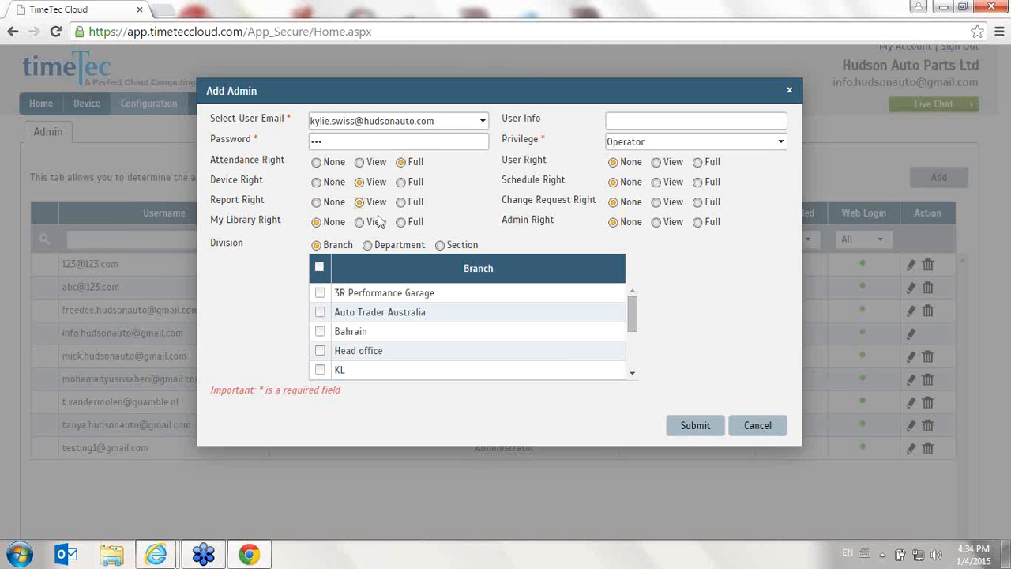
{"action": "left_click", "coordinate": [360, 222]}
Set the new admin's privilege to Administrator and examine the rights options
{"action": "left_click", "coordinate": [717, 142]}
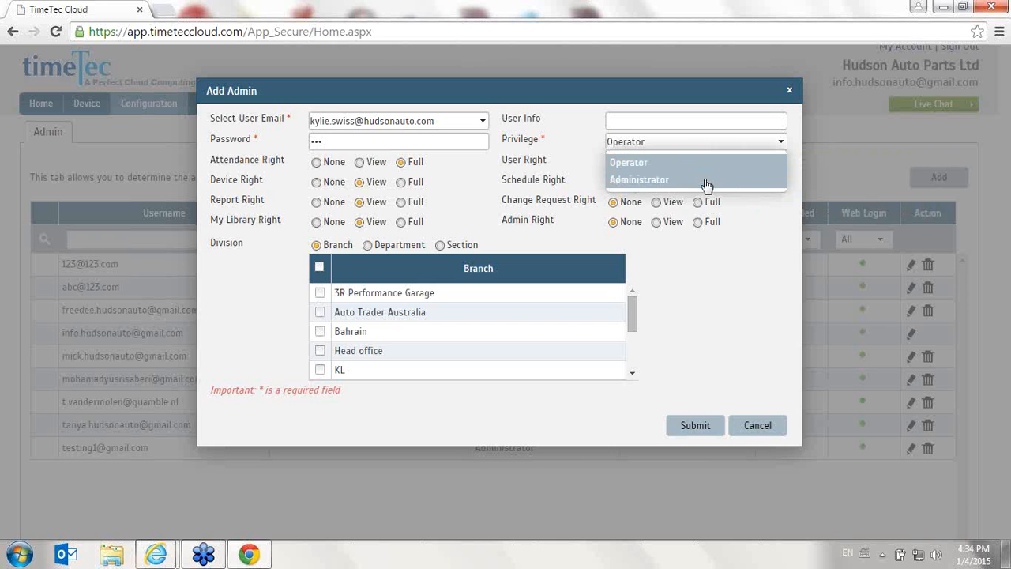
{"action": "left_click", "coordinate": [707, 180]}
{"action": "left_click_drag", "start_coordinate": [738, 237], "coordinate": [210, 160]}
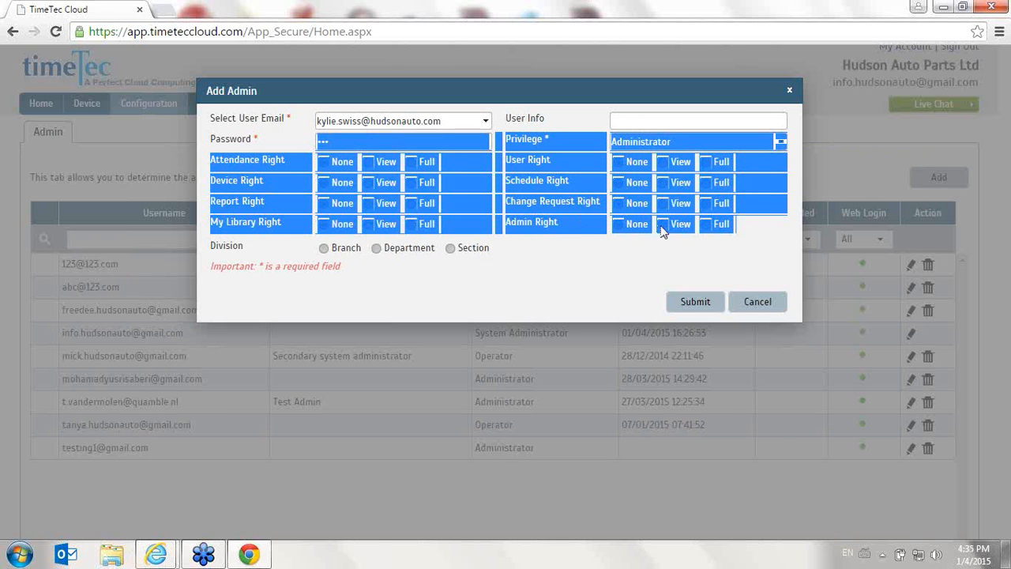
{"action": "left_click", "coordinate": [725, 233]}
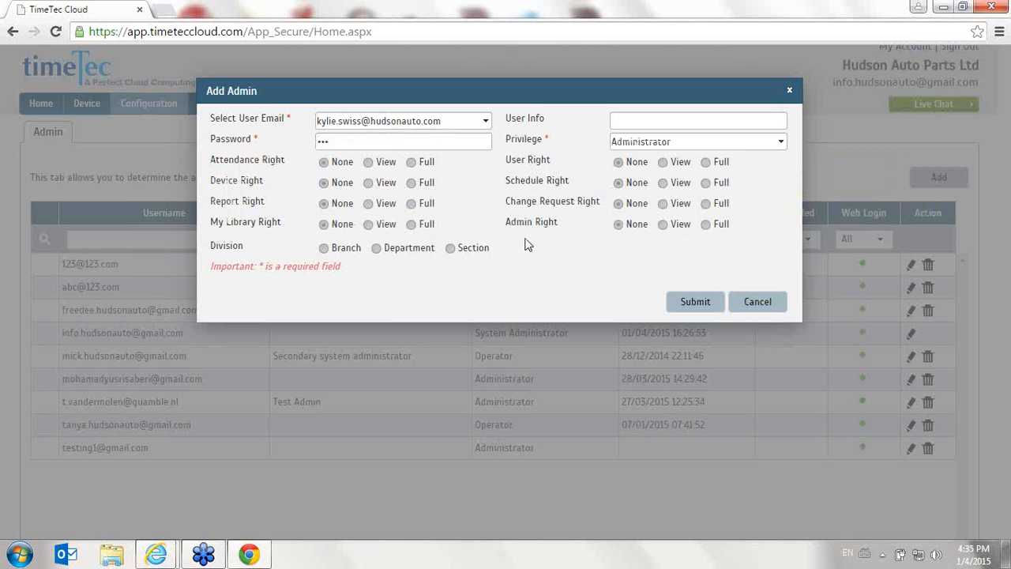
Set the privilege to Operator with View rights for attendance, device and report, and cancel the Add Admin form
{"action": "left_click", "coordinate": [656, 143]}
{"action": "left_click", "coordinate": [661, 162]}
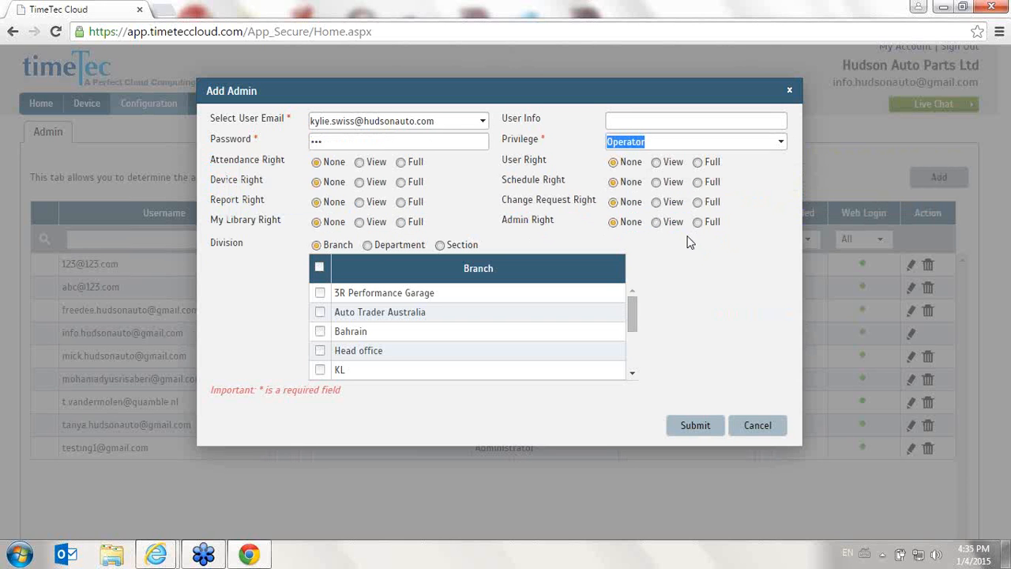
{"action": "left_click", "coordinate": [375, 163]}
{"action": "left_click", "coordinate": [376, 183]}
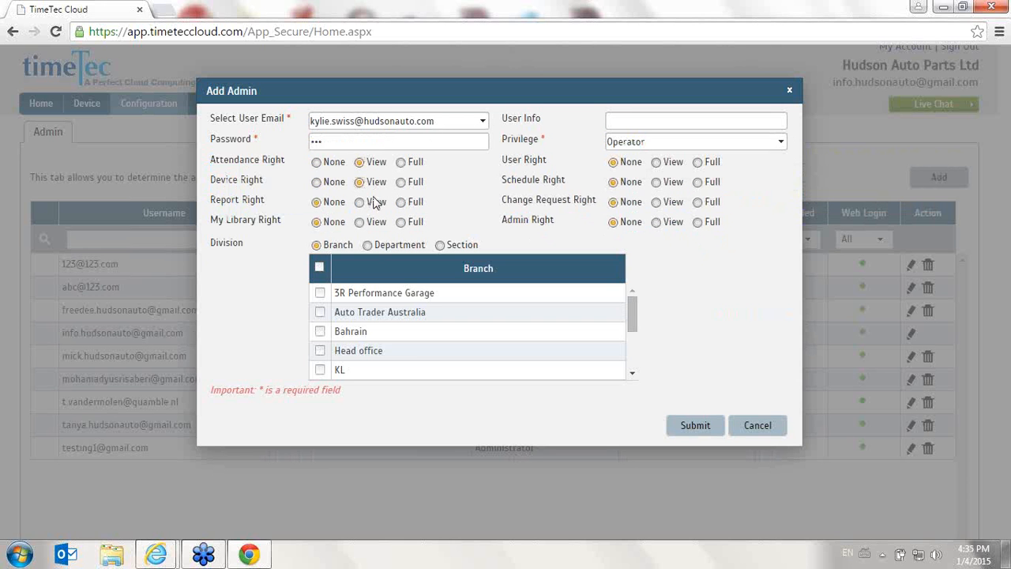
{"action": "left_click", "coordinate": [377, 203]}
{"action": "left_click", "coordinate": [758, 428]}
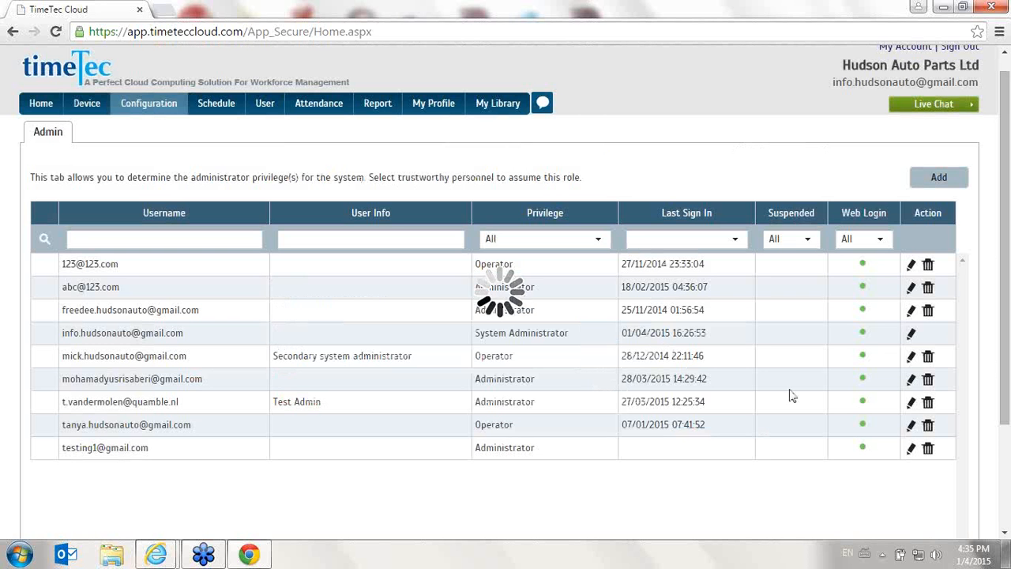
Open the user list and select users 1102 and 2033
{"action": "left_click", "coordinate": [267, 103]}
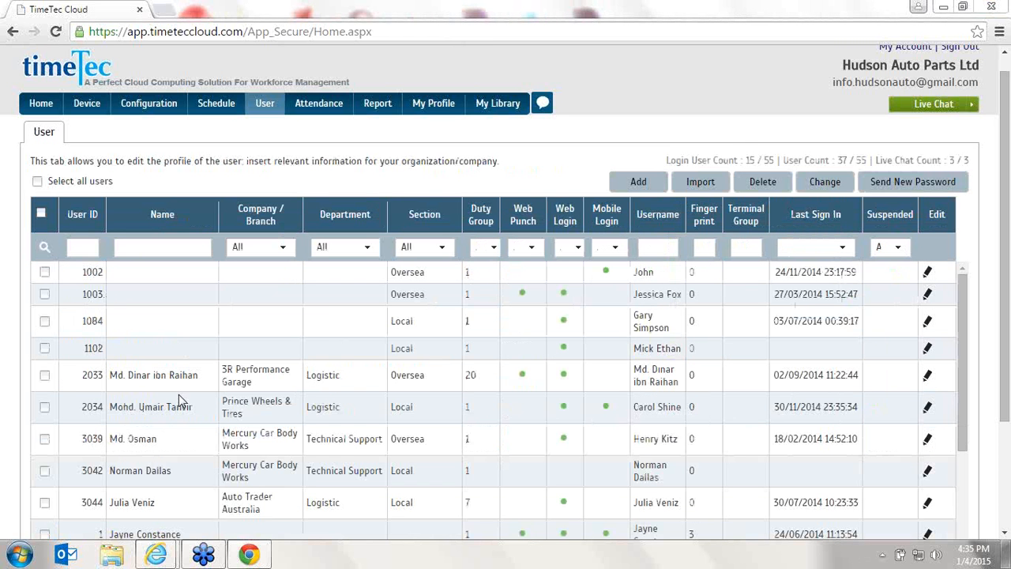
{"action": "left_click", "coordinate": [45, 353]}
{"action": "left_click", "coordinate": [45, 376]}
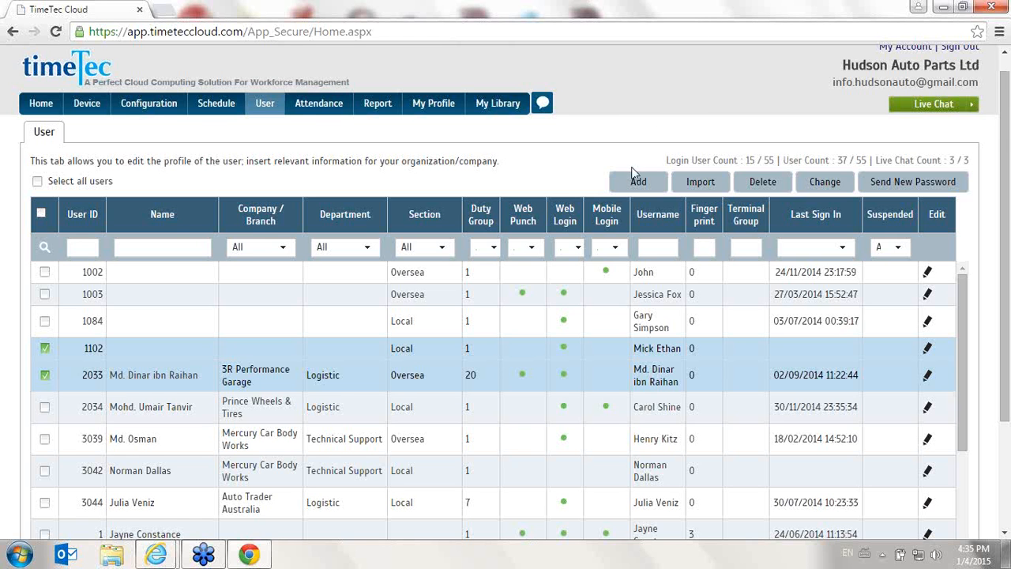
Open the FingerTec terminal list, select terminal 3 and view the available terminal management commands
{"action": "mouse_move", "coordinate": [91, 110]}
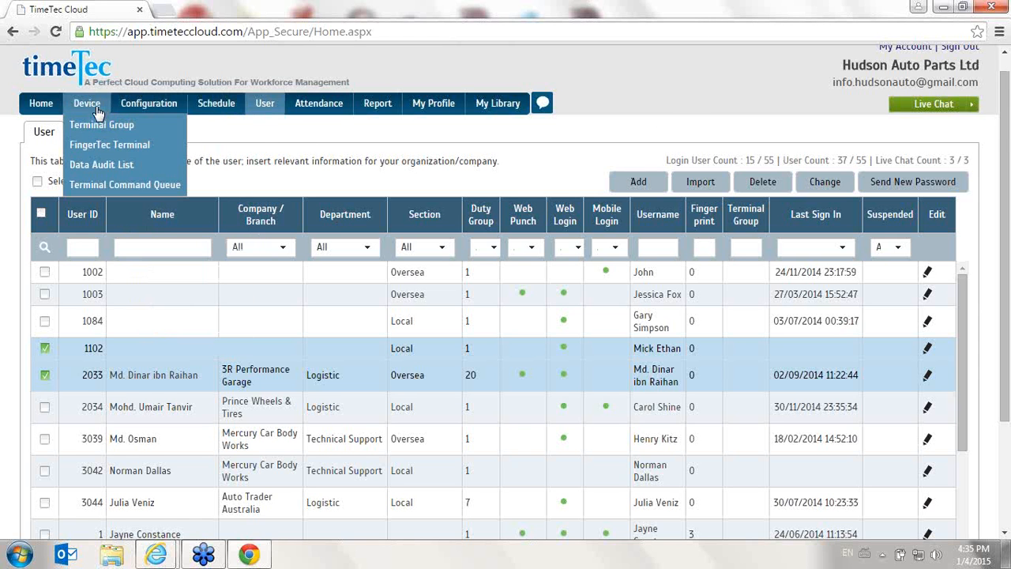
{"action": "left_click", "coordinate": [144, 154]}
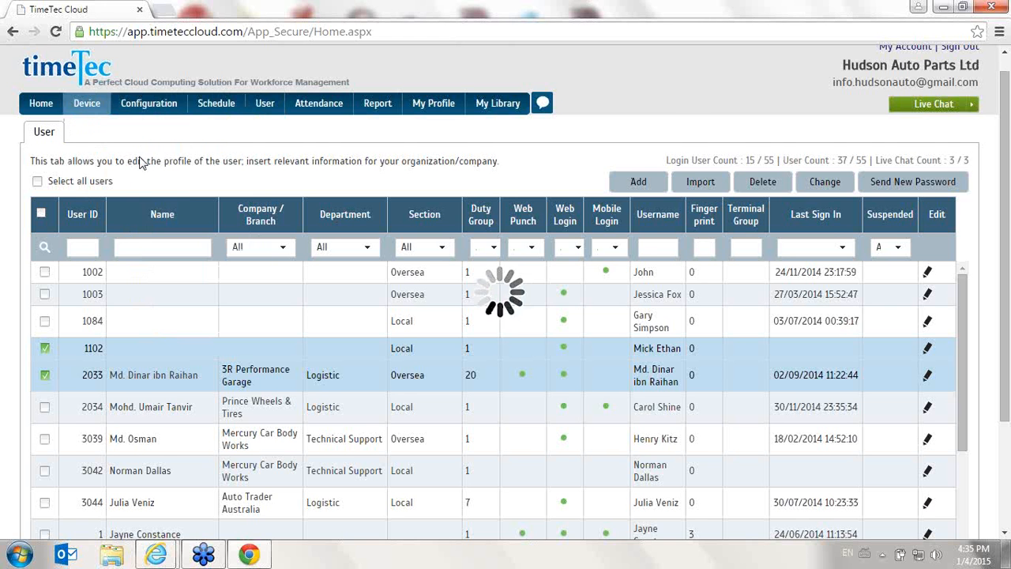
{"action": "scroll", "coordinate": [40, 257], "scroll_direction": "down", "scroll_amount": 1}
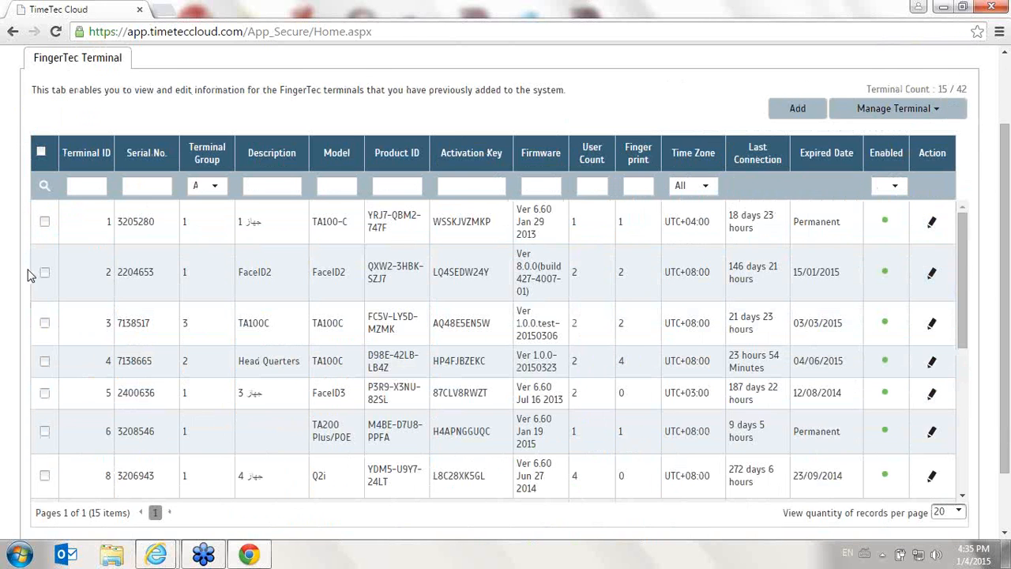
{"action": "left_click", "coordinate": [44, 323]}
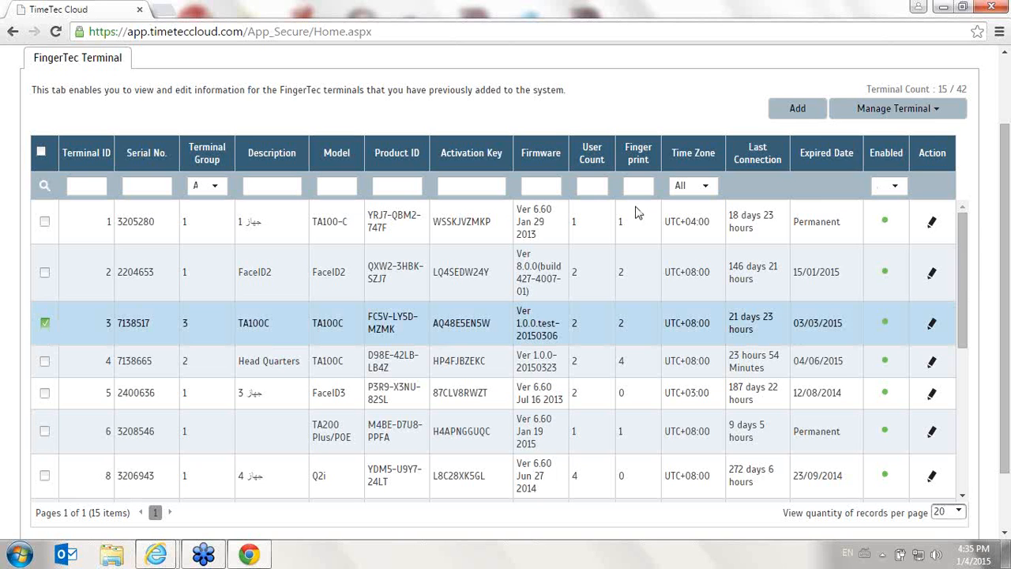
{"action": "left_click", "coordinate": [937, 119]}
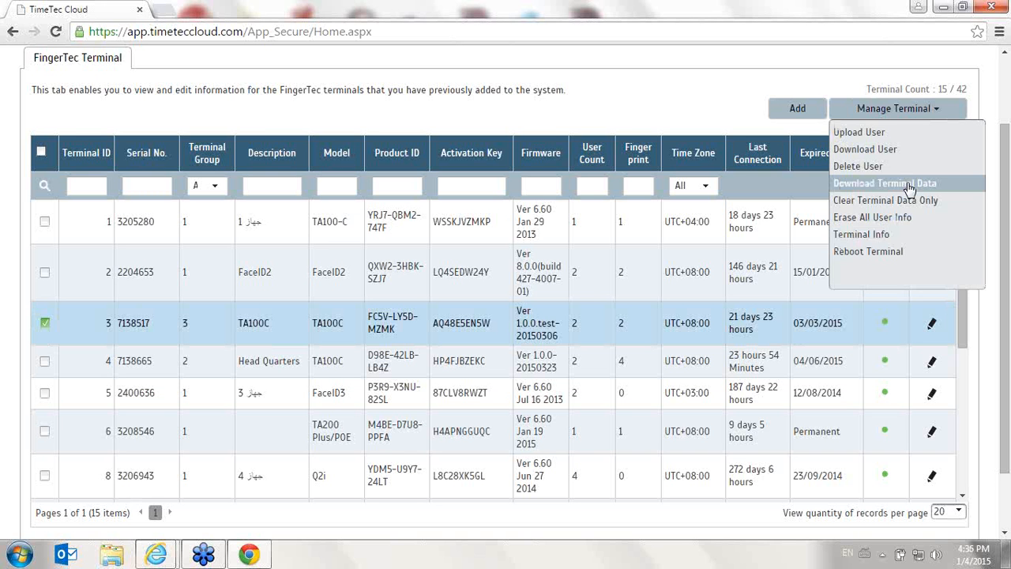
{"action": "left_click", "coordinate": [3, 116]}
View the user list again and the company profile configuration page
{"action": "scroll", "coordinate": [15, 142], "scroll_direction": "up", "scroll_amount": 2}
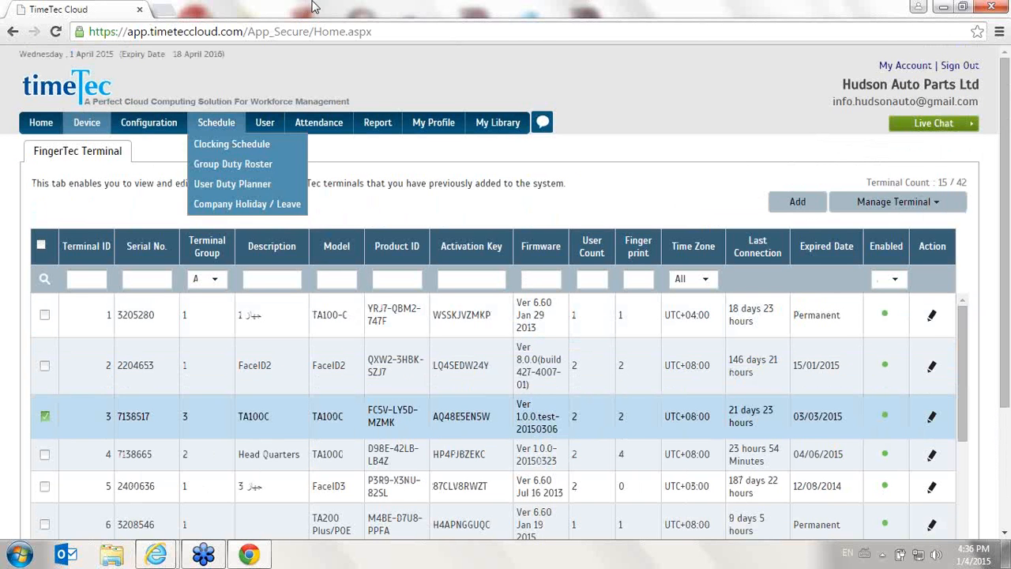
{"action": "left_click", "coordinate": [254, 127]}
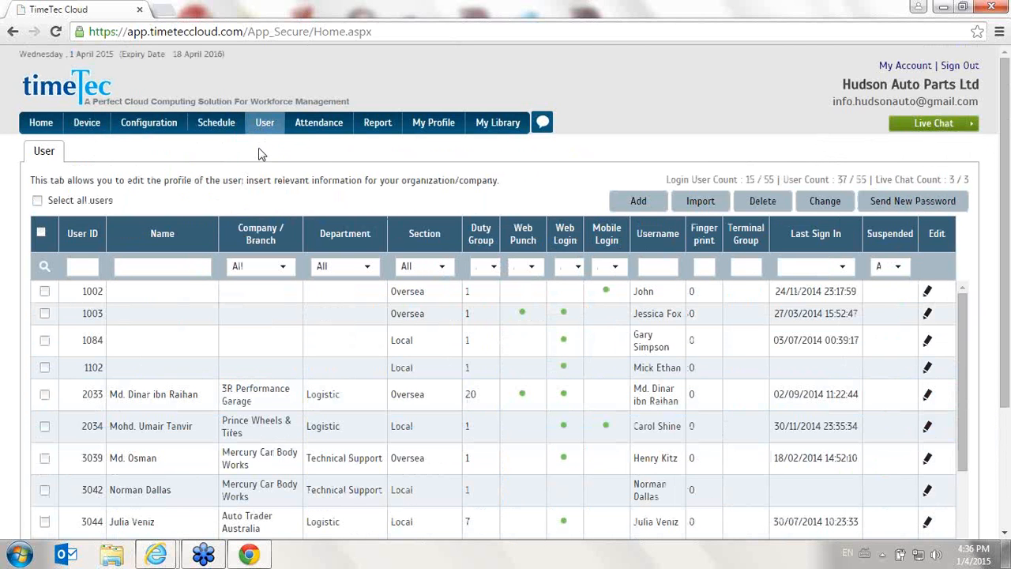
{"action": "left_click", "coordinate": [162, 123]}
Open clocking schedule 1, Office work hours (9am to 6pm), for editing
{"action": "mouse_move", "coordinate": [226, 130]}
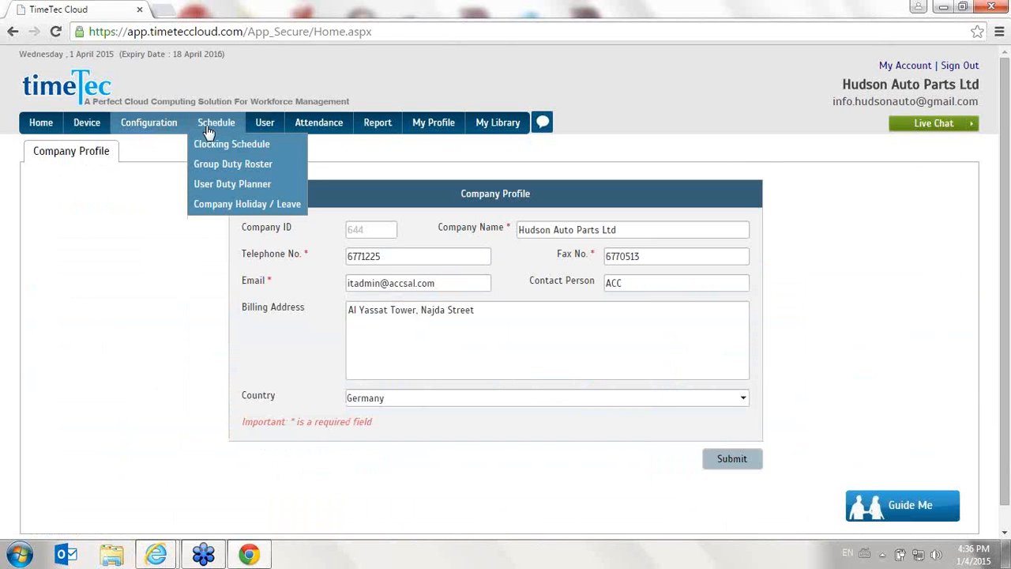
{"action": "left_click", "coordinate": [206, 126]}
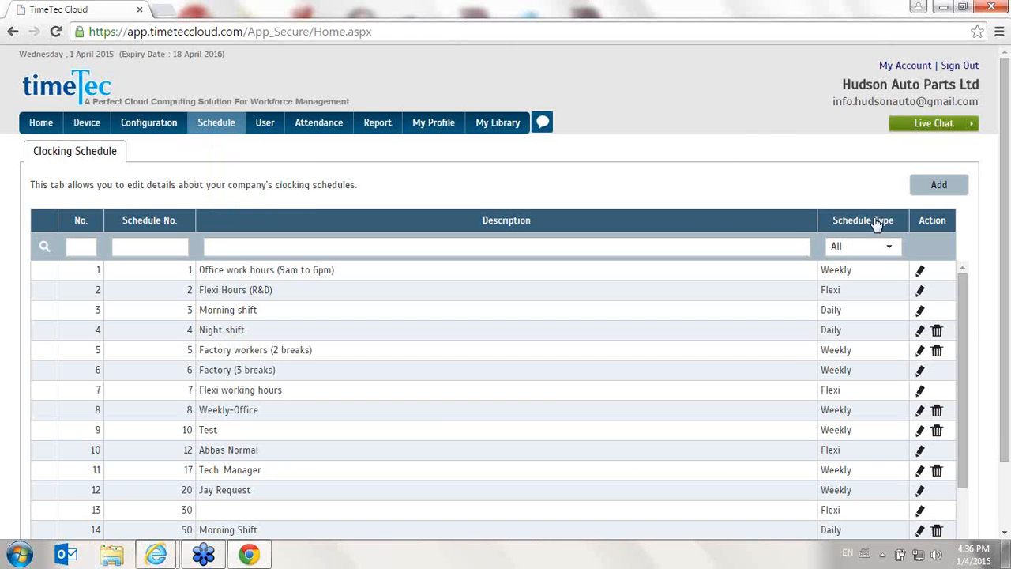
{"action": "left_click", "coordinate": [921, 271]}
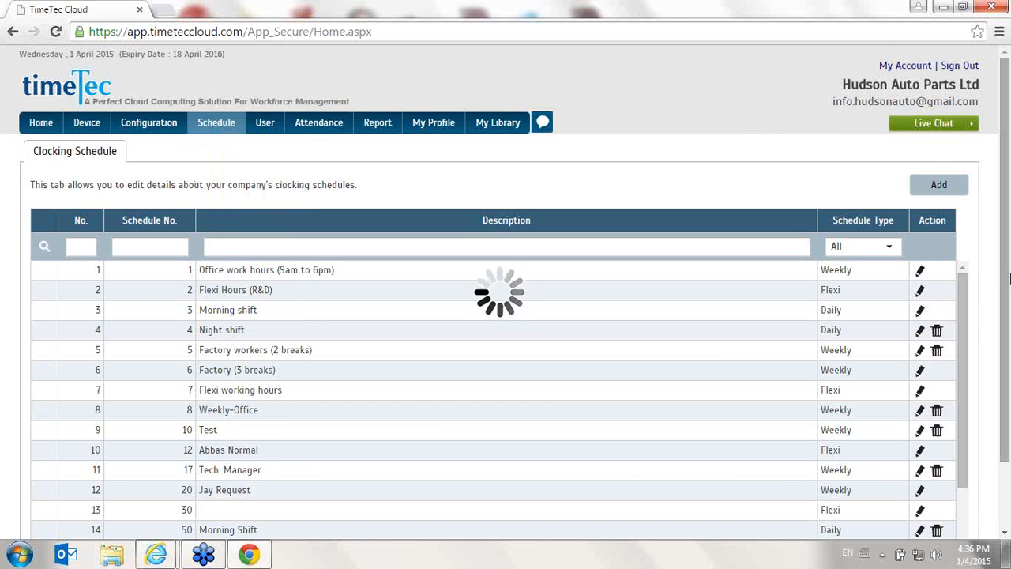
{"action": "scroll", "coordinate": [987, 272], "scroll_direction": "down", "scroll_amount": 2}
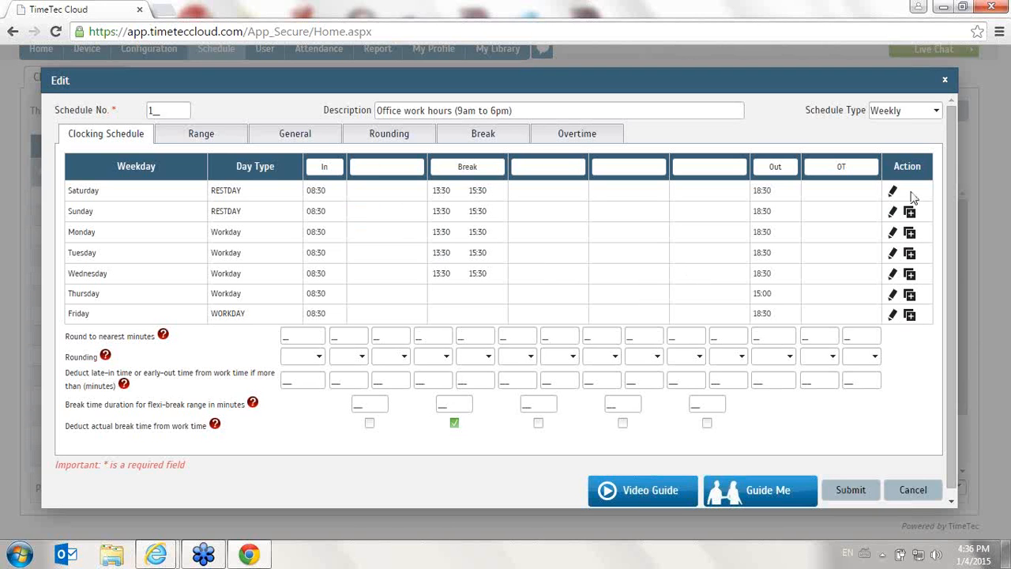
Label the five break columns of the weekly schedule Break1, Break2, Break3, Break4 and Break5
{"action": "left_click", "coordinate": [398, 165]}
{"action": "type", "text": "Break1"}
{"action": "key", "text": "Tab"}
{"action": "type", "text": "Break2Break3"}
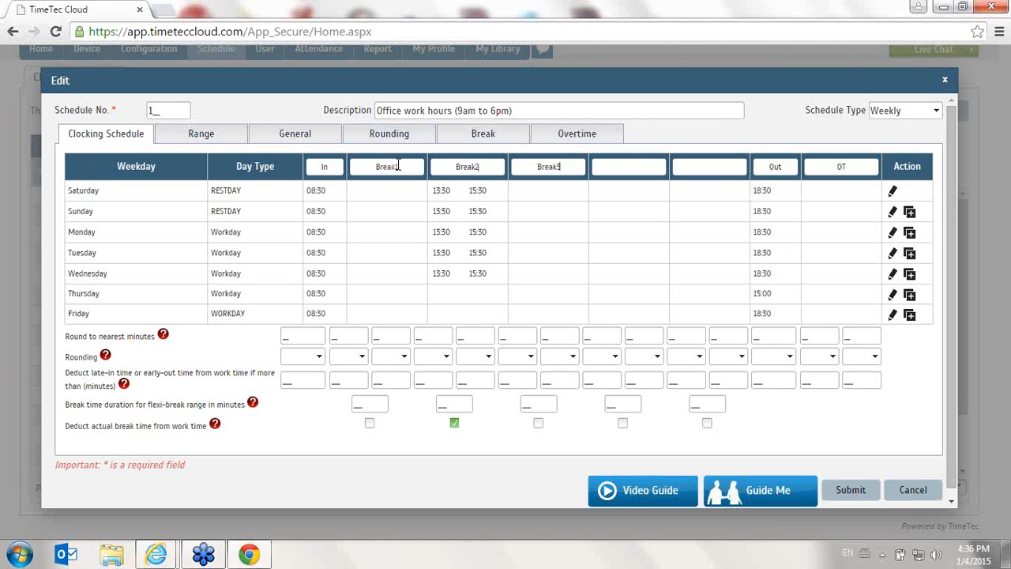
{"action": "type", "text": "Bereak"}
{"action": "key", "text": "BackSpace"}
{"action": "key", "text": "BackSpace"}
{"action": "key", "text": "BackSpace"}
{"action": "key", "text": "BackSpace"}
{"action": "type", "text": "reak"}
{"action": "key", "text": "BackSpace"}
{"action": "key", "text": "BackSpace"}
{"action": "key", "text": "BackSpace"}
{"action": "key", "text": "BackSpace"}
{"action": "type", "text": "rak4Break5"}
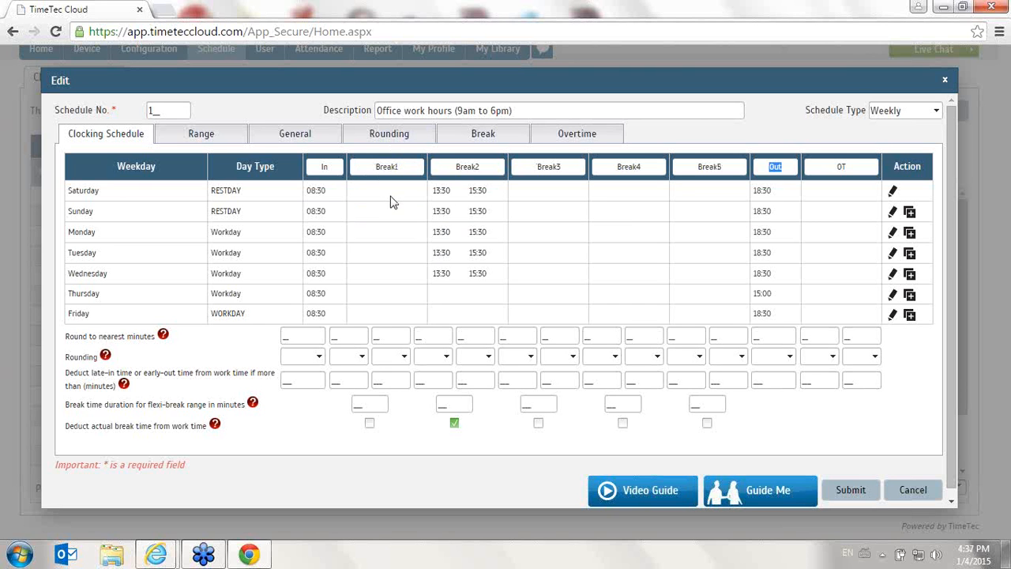
Rename the second break column to Break and clear the labels of the other four break columns
{"action": "left_click_drag", "start_coordinate": [414, 168], "coordinate": [349, 173]}
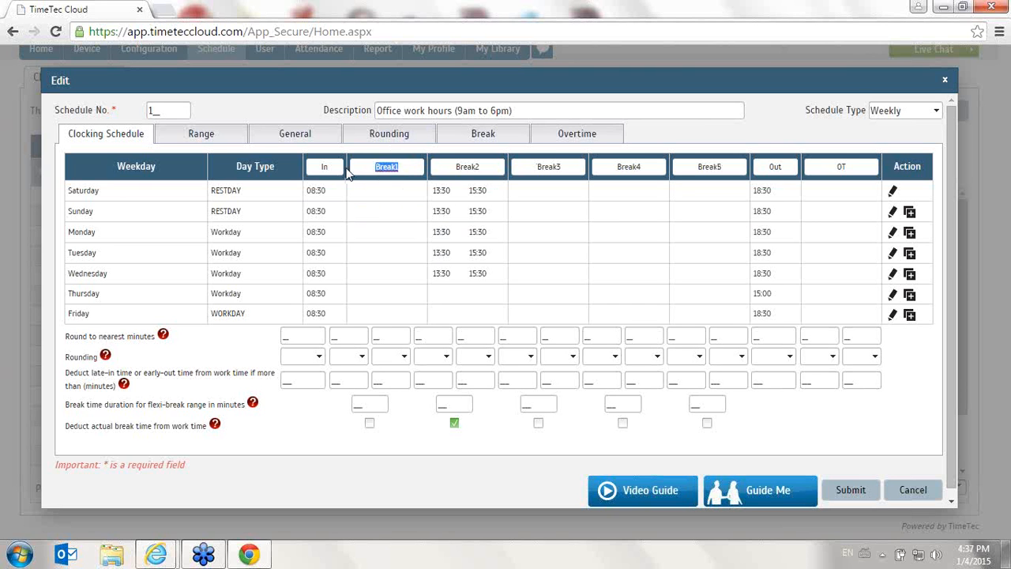
{"action": "key", "text": "BackSpace"}
{"action": "key", "text": "Tab"}
{"action": "type", "text": "Break"}
{"action": "key", "text": "Tab"}
{"action": "type", "text": "B"}
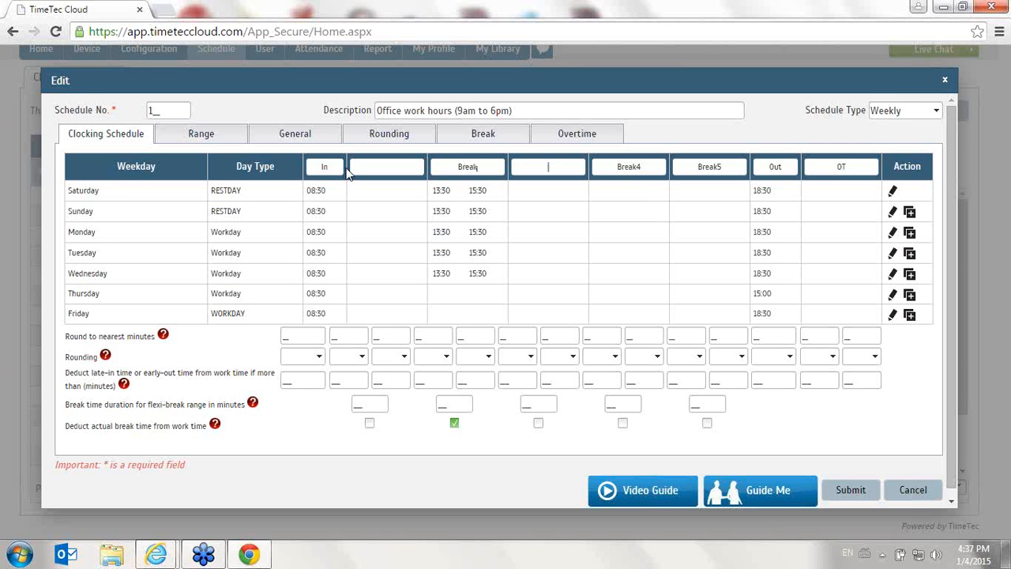
{"action": "key", "text": "Tab"}
{"action": "key", "text": "BackSpace"}
{"action": "key", "text": "Tab"}
{"action": "key", "text": "BackSpace"}
{"action": "key", "text": "Tab"}
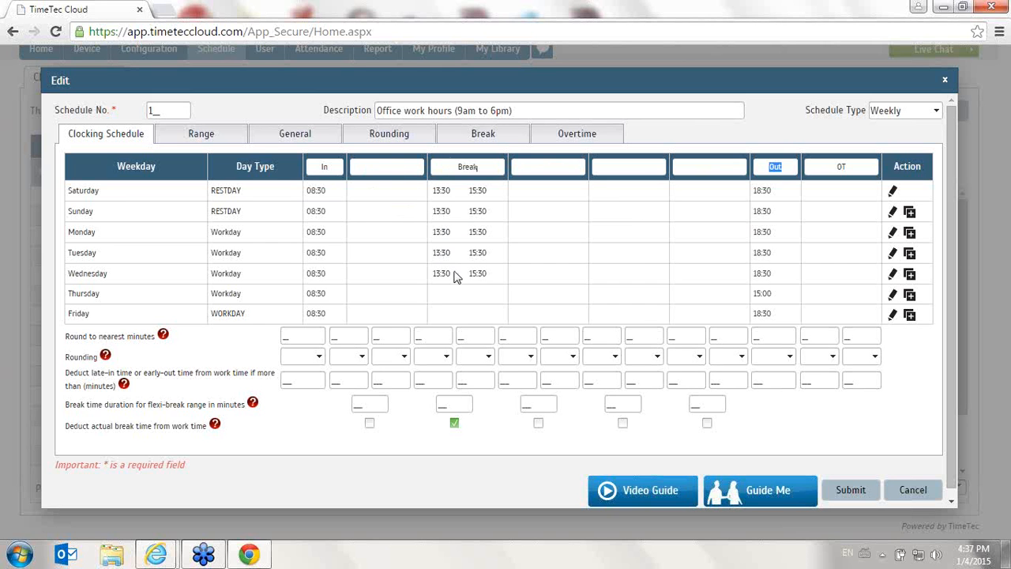
Clear Saturday's break start and end times, save the row and copy it to Sunday
{"action": "double_click", "coordinate": [462, 167]}
{"action": "left_click", "coordinate": [388, 168]}
{"action": "double_click", "coordinate": [480, 167]}
{"action": "left_click_drag", "start_coordinate": [496, 192], "coordinate": [453, 203]}
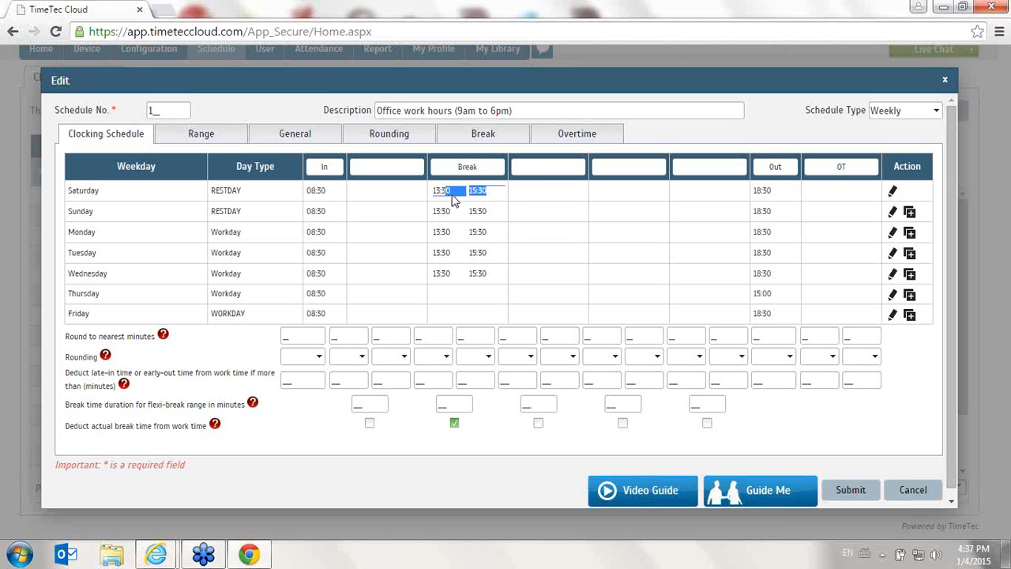
{"action": "left_click", "coordinate": [893, 191]}
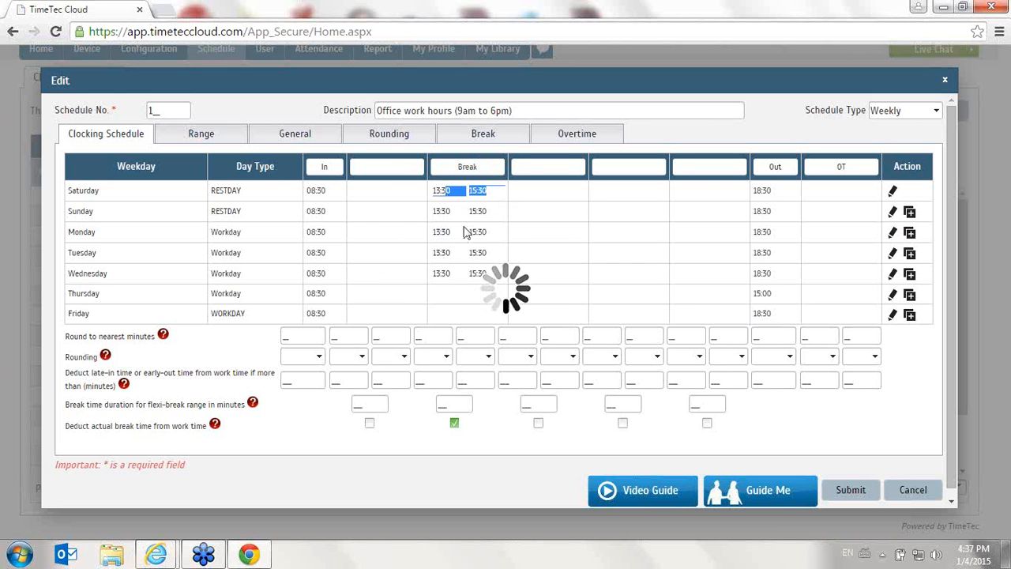
{"action": "key", "text": "BackSpace"}
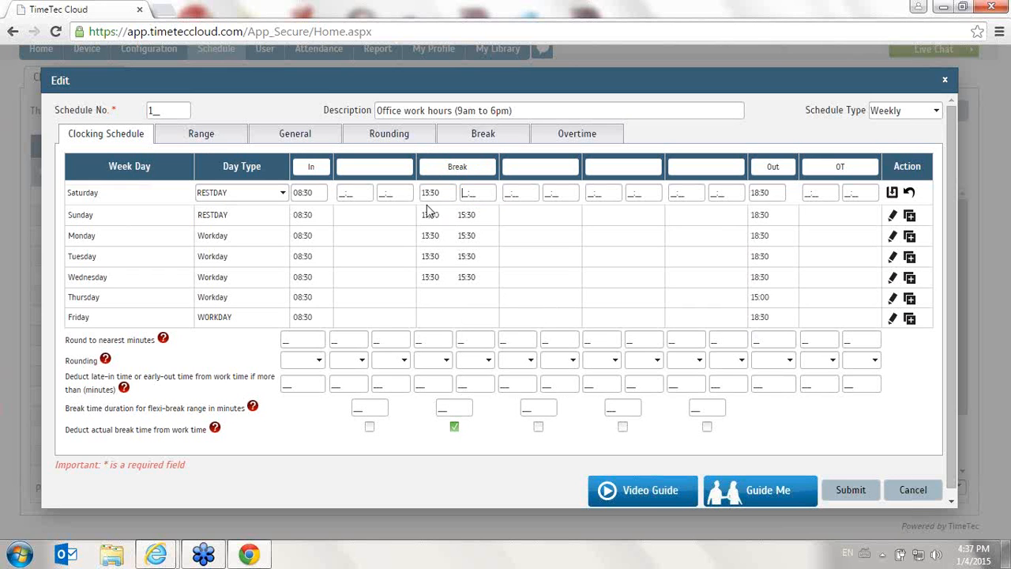
{"action": "double_click", "coordinate": [429, 193]}
{"action": "key", "text": "BackSpace"}
{"action": "left_click", "coordinate": [893, 192]}
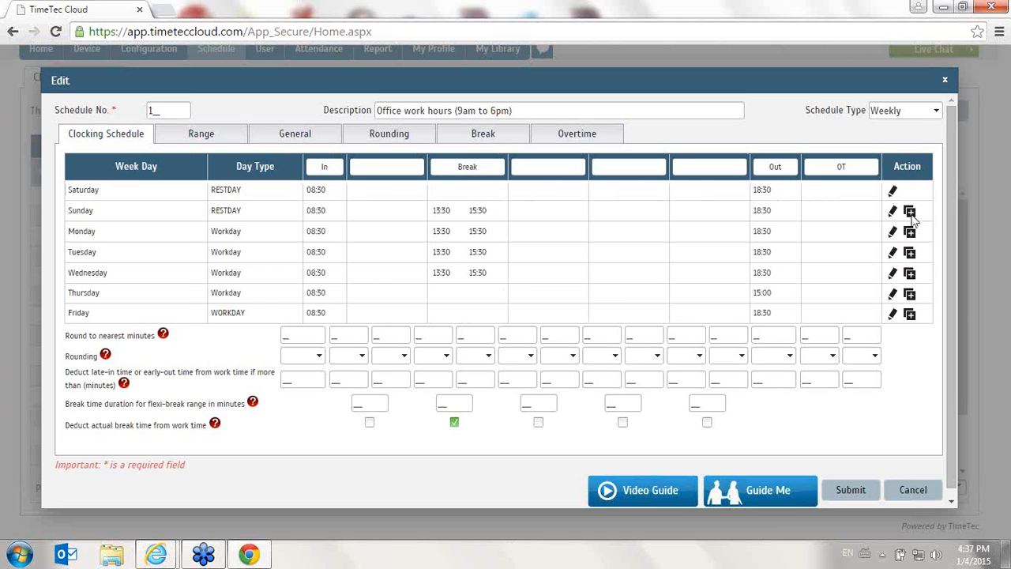
{"action": "left_click", "coordinate": [909, 213]}
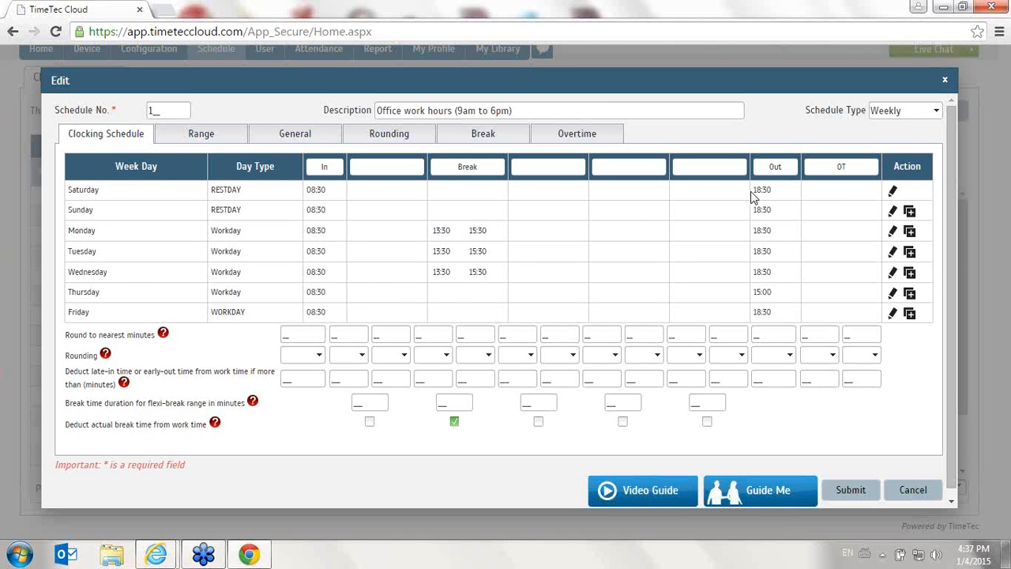
Set Monday's In time to 09:00 and its break start to 12:00
{"action": "left_click", "coordinate": [895, 232]}
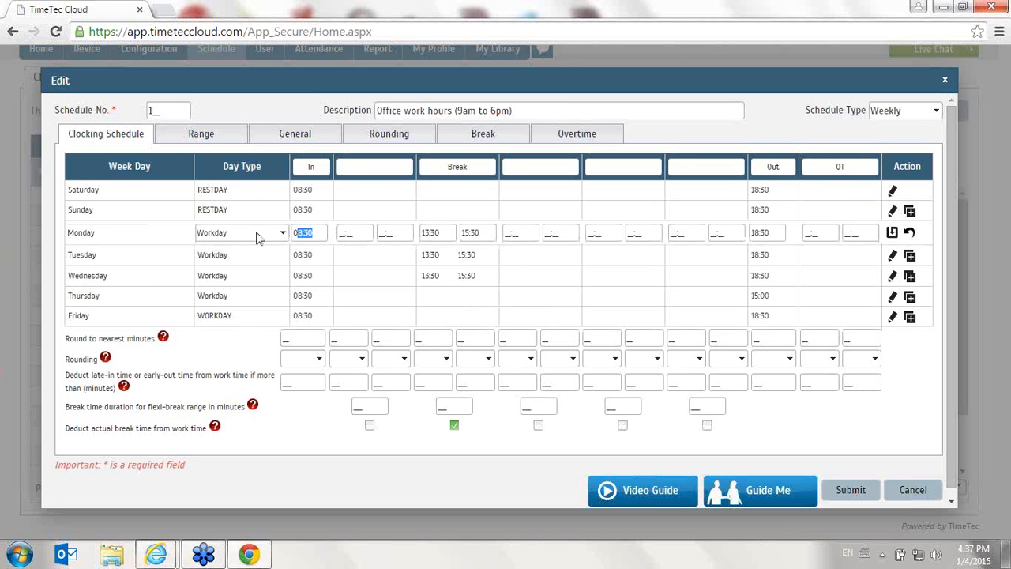
{"action": "type", "text": "09:00"}
{"action": "key", "text": "Tab"}
{"action": "key", "text": "Tab"}
{"action": "key", "text": "Tab"}
{"action": "key", "text": "Tab"}
{"action": "key", "text": "Left"}
{"action": "key", "text": "shift+Tab"}
{"action": "type", "text": "12"}
Set Monday's break end time to 13:00
{"action": "type", "text": "1330"}
{"action": "left_click", "coordinate": [462, 231]}
{"action": "type", "text": "13:30"}
{"action": "right_click", "coordinate": [448, 241]}
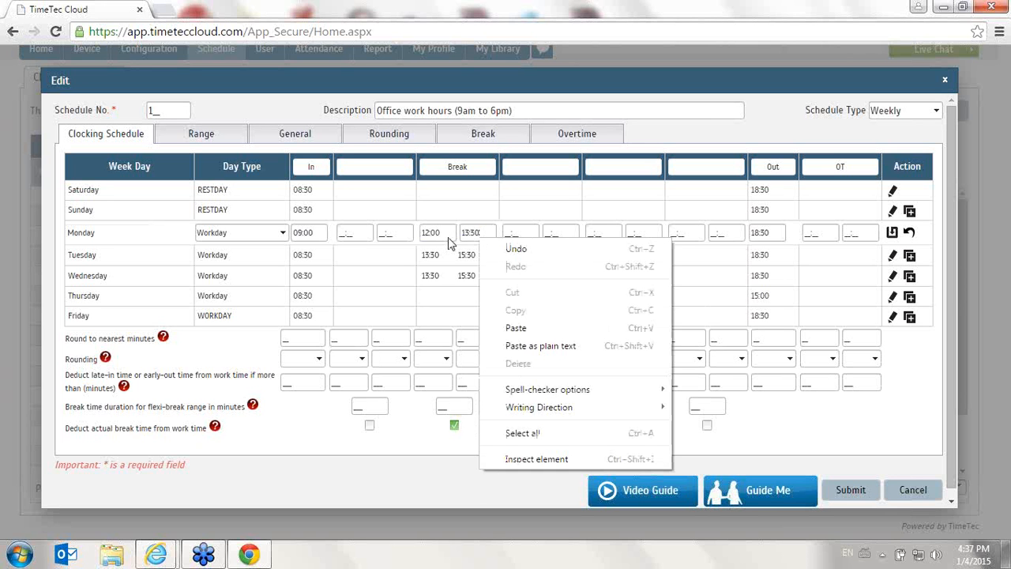
{"action": "left_click", "coordinate": [472, 233]}
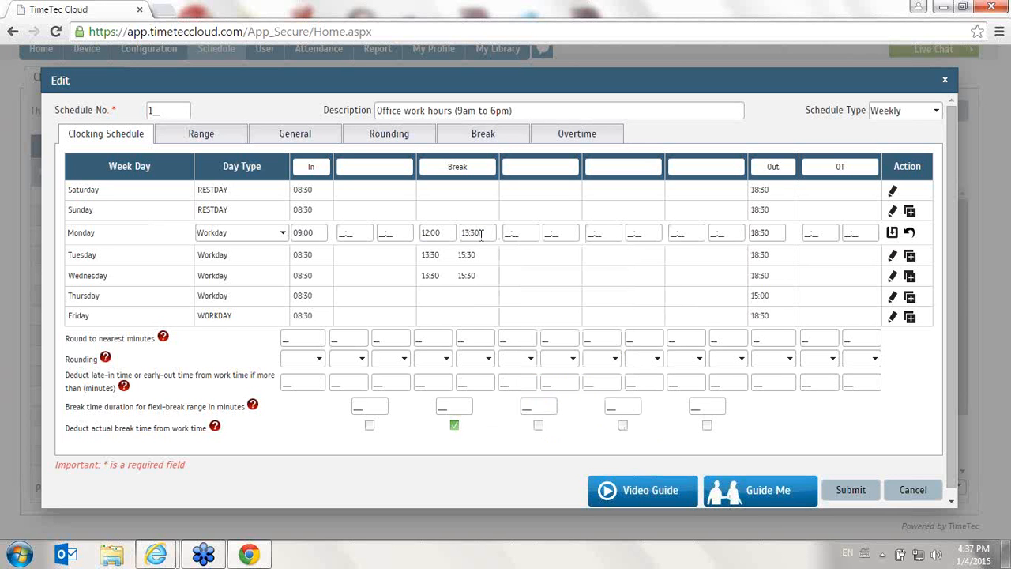
{"action": "type", "text": "13:00"}
Set Monday's Out time to 18:00 and save the row
{"action": "key", "text": "Tab"}
{"action": "key", "text": "Tab"}
{"action": "key", "text": "Tab"}
{"action": "key", "text": "Tab"}
{"action": "key", "text": "Tab"}
{"action": "key", "text": "Tab"}
{"action": "key", "text": "Tab"}
{"action": "type", "text": "18:30"}
{"action": "left_click", "coordinate": [893, 234]}
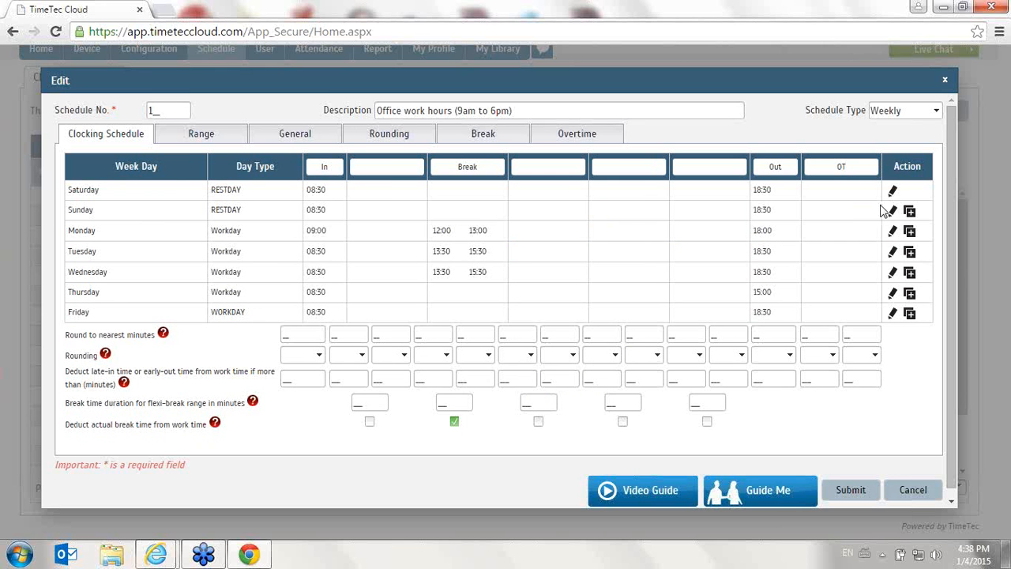
Copy Monday's clocking times down to Tuesday, Wednesday, Thursday and Friday
{"action": "left_click", "coordinate": [910, 253]}
{"action": "left_click", "coordinate": [910, 293]}
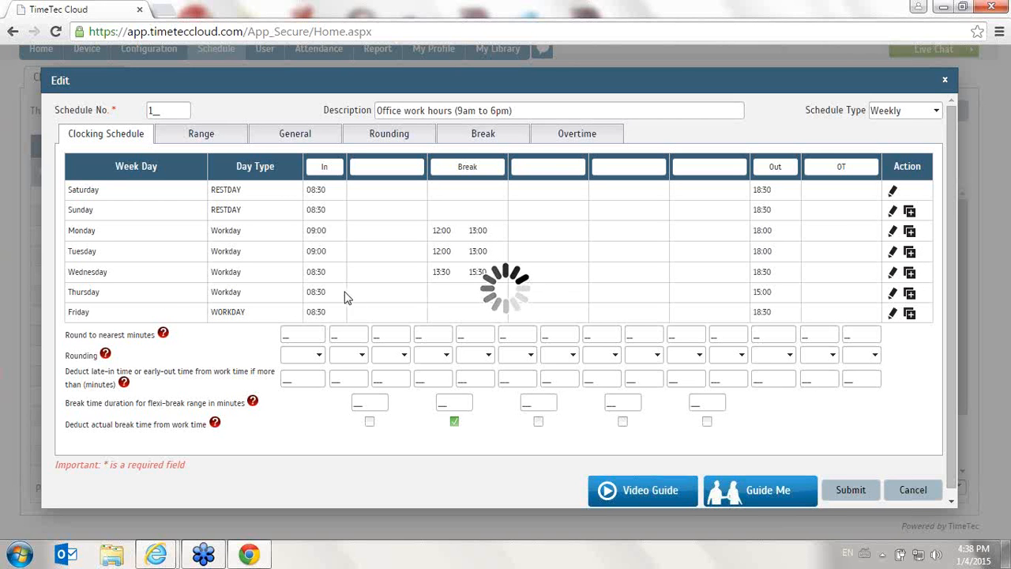
{"action": "left_click", "coordinate": [910, 294]}
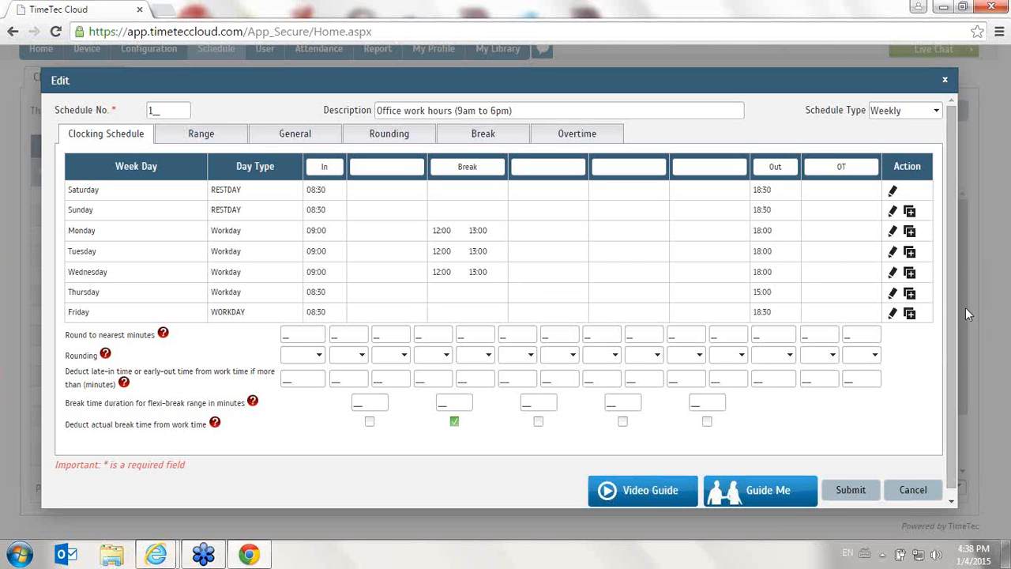
{"action": "left_click", "coordinate": [910, 315]}
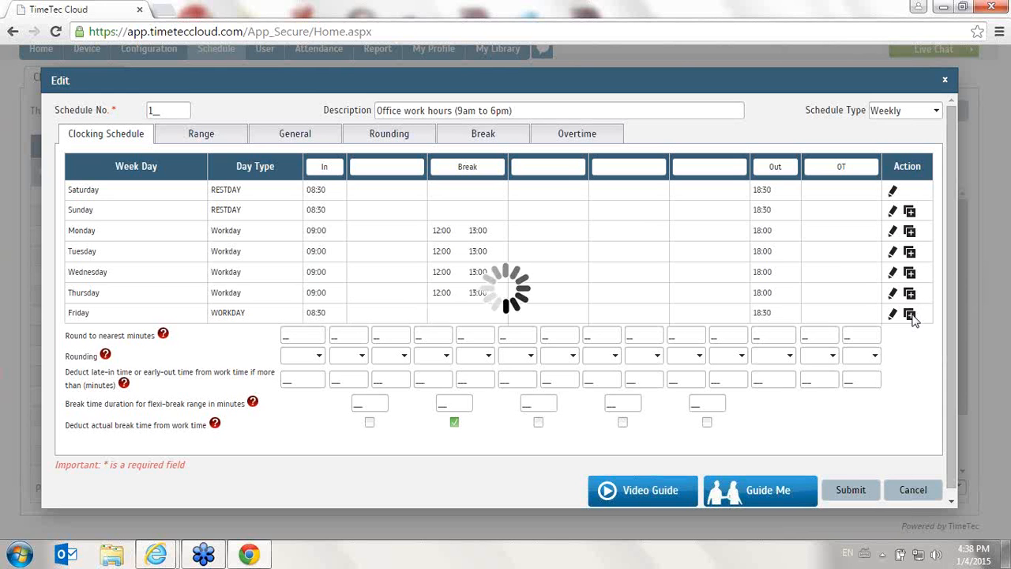
Look through the Guide Me help on the weekly clocking schedule and close it
{"action": "left_click", "coordinate": [788, 497]}
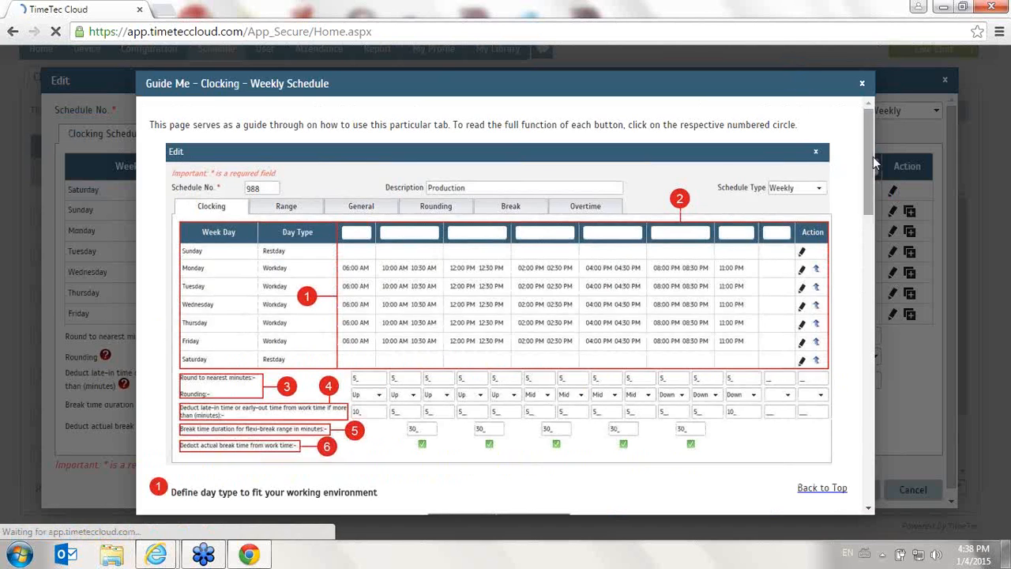
{"action": "left_click_drag", "start_coordinate": [874, 157], "coordinate": [821, 250]}
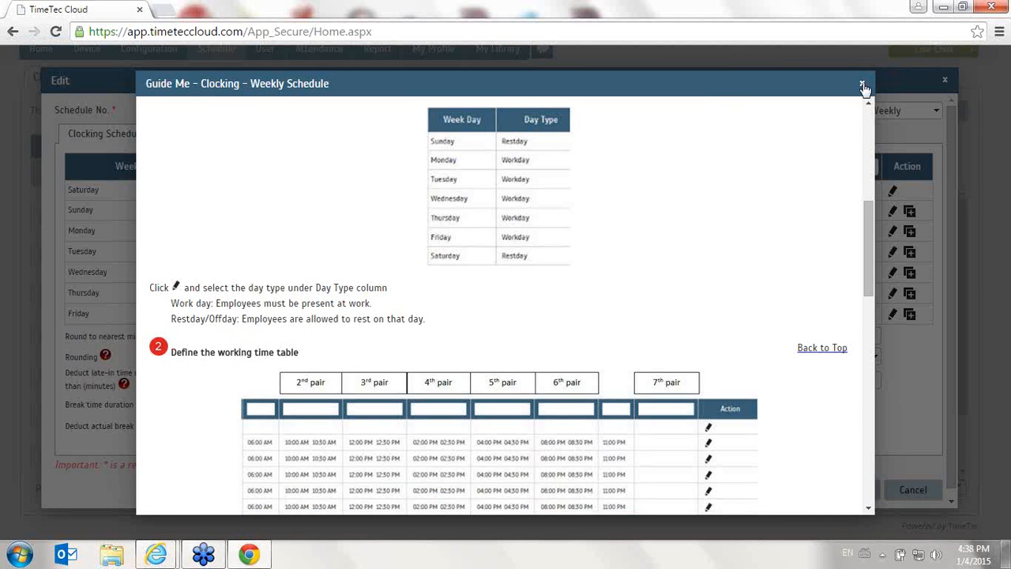
{"action": "left_click_drag", "start_coordinate": [869, 210], "coordinate": [875, 103]}
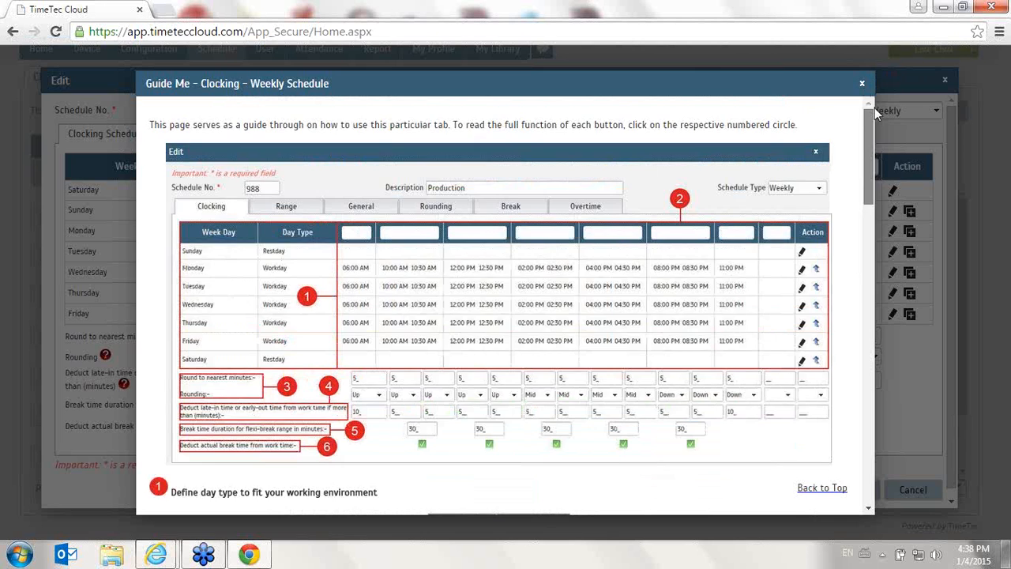
{"action": "scroll", "coordinate": [840, 176], "scroll_direction": "down", "scroll_amount": 10}
{"action": "scroll", "coordinate": [858, 87], "scroll_direction": "up", "scroll_amount": 1}
{"action": "left_click", "coordinate": [862, 83]}
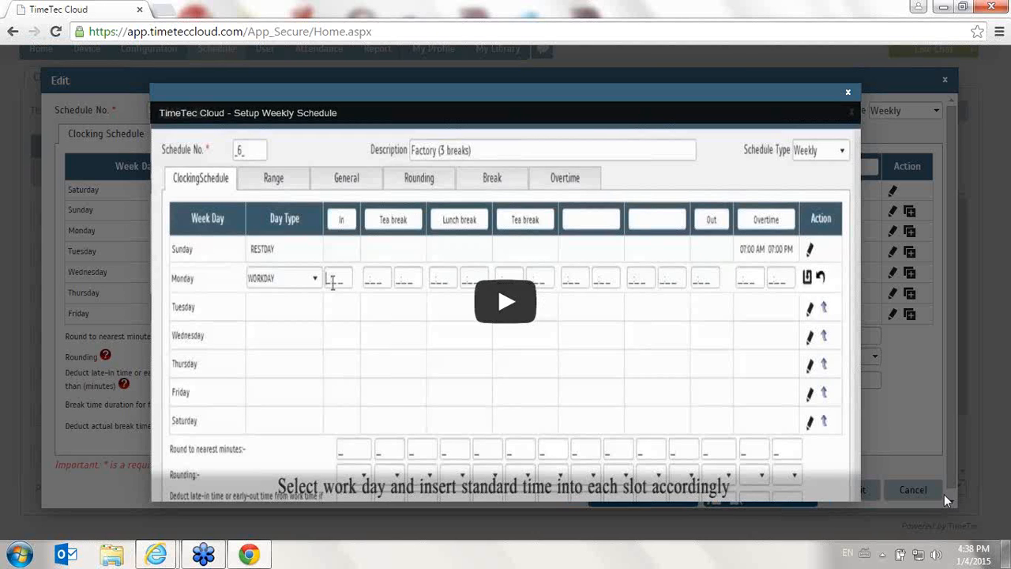
Play the Setup Weekly Schedule video guide, skip ahead in it and close it
{"action": "left_click", "coordinate": [490, 305]}
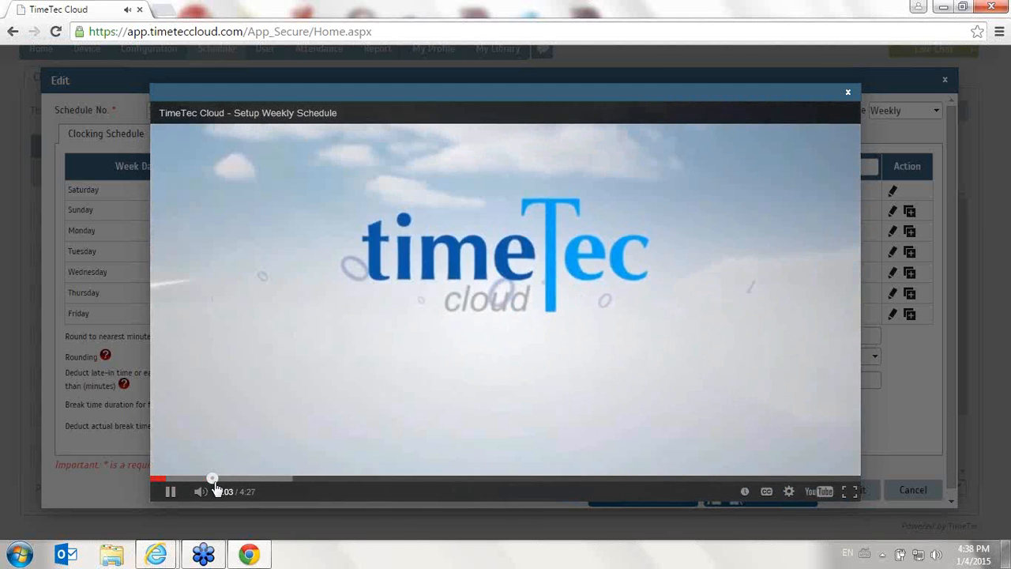
{"action": "left_click", "coordinate": [214, 479]}
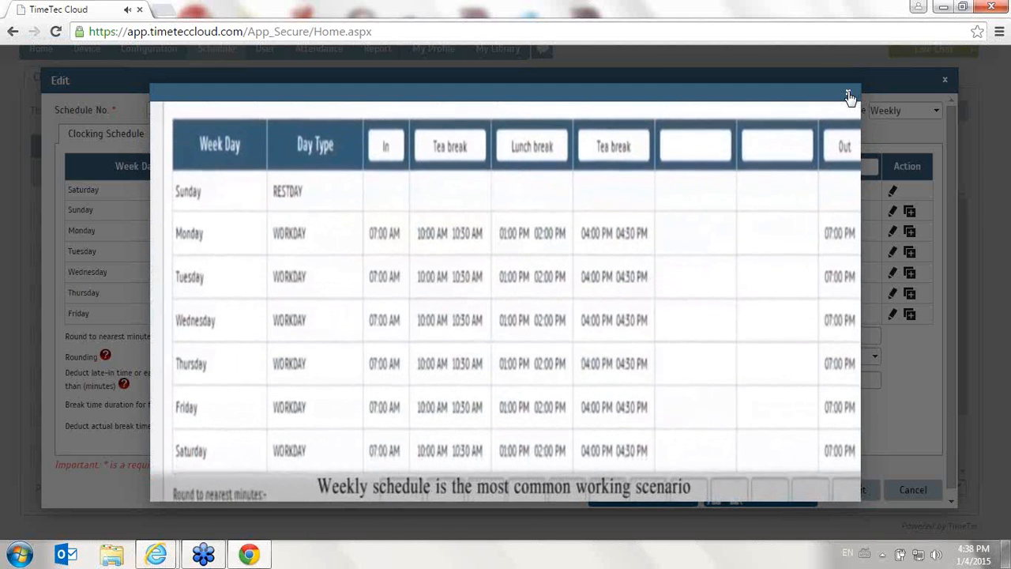
{"action": "left_click", "coordinate": [849, 96]}
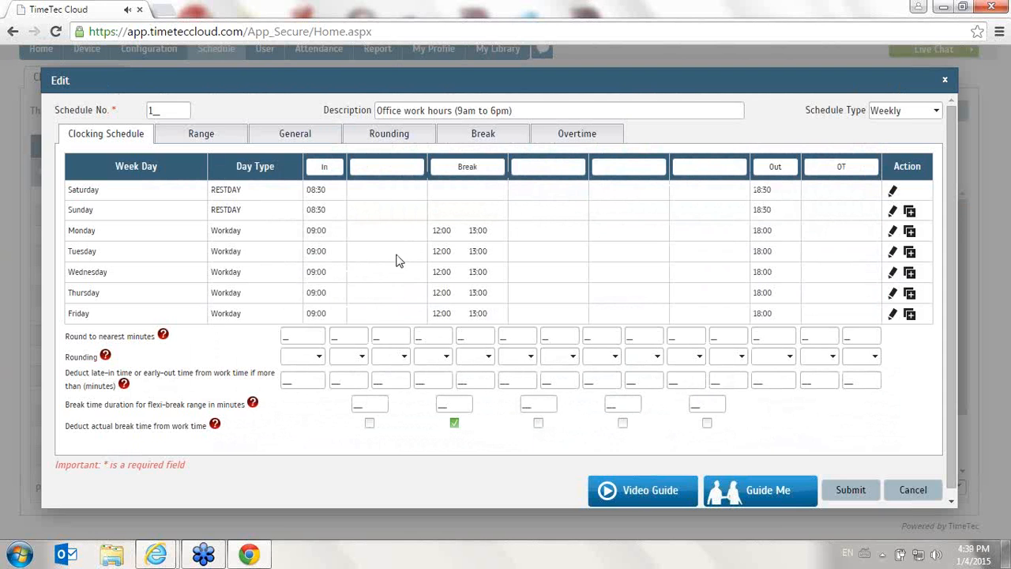
Round the In column's clocking to the nearest 15 minutes with rounding Up
{"action": "mouse_move", "coordinate": [165, 339]}
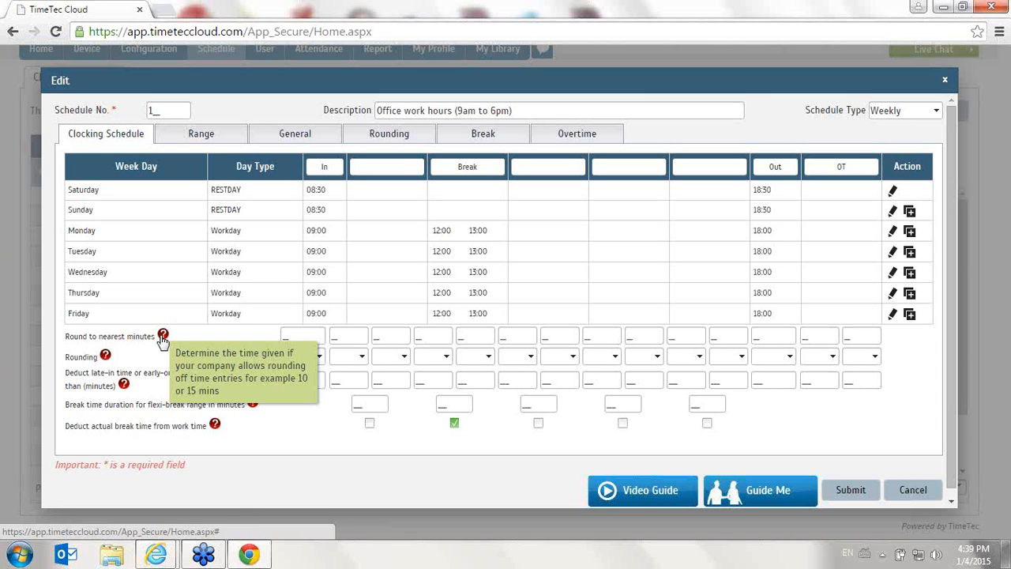
{"action": "left_click", "coordinate": [287, 337]}
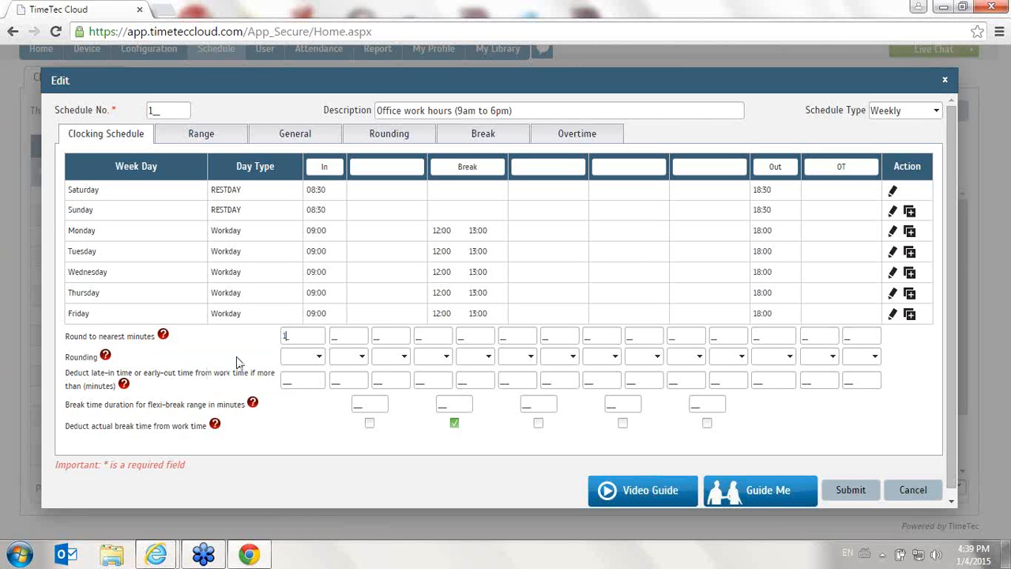
{"action": "type", "text": "15"}
{"action": "left_click", "coordinate": [317, 357]}
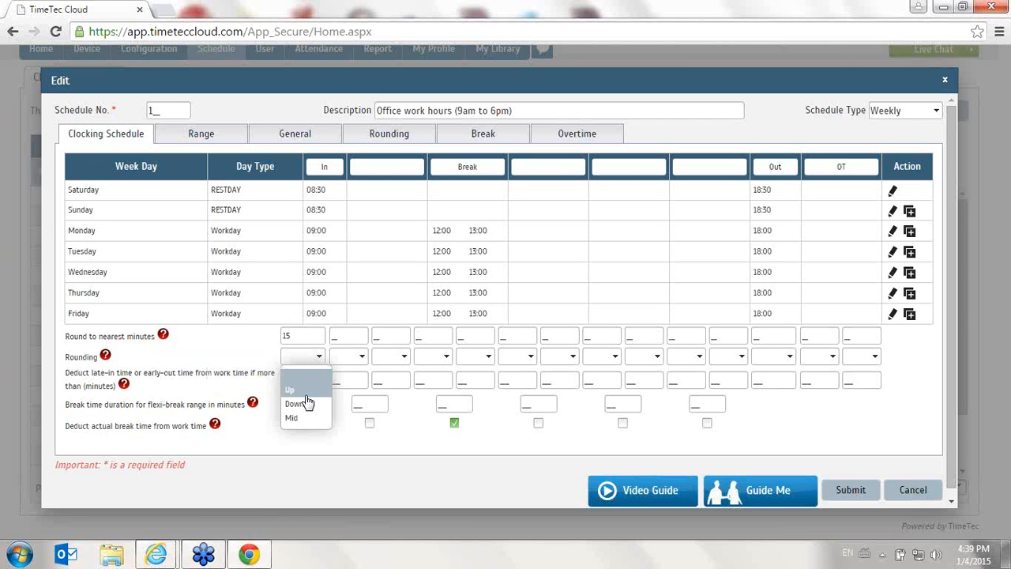
{"action": "left_click", "coordinate": [308, 396]}
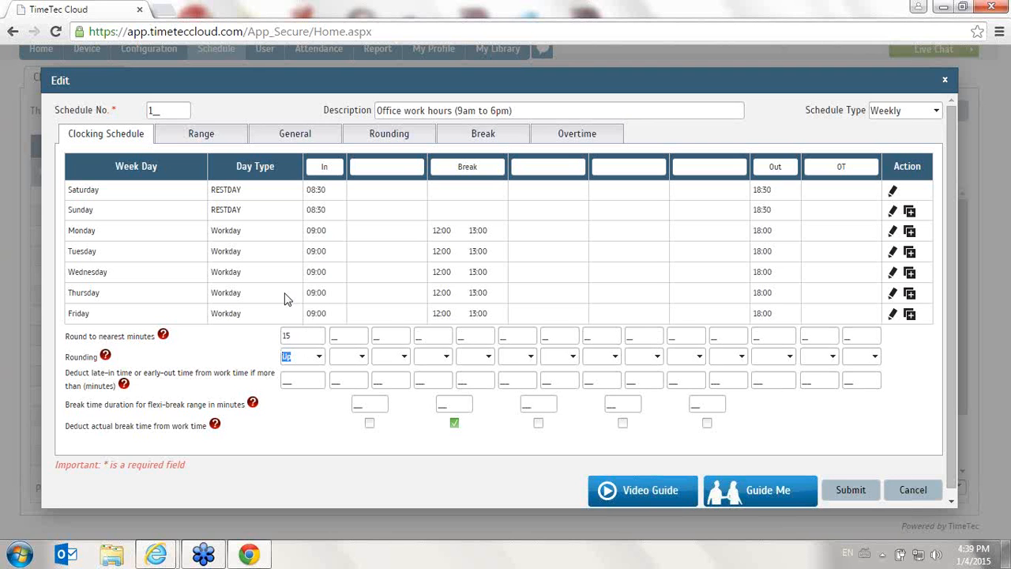
Change the In column's rounding direction to Down and to Mid
{"action": "left_click", "coordinate": [320, 356]}
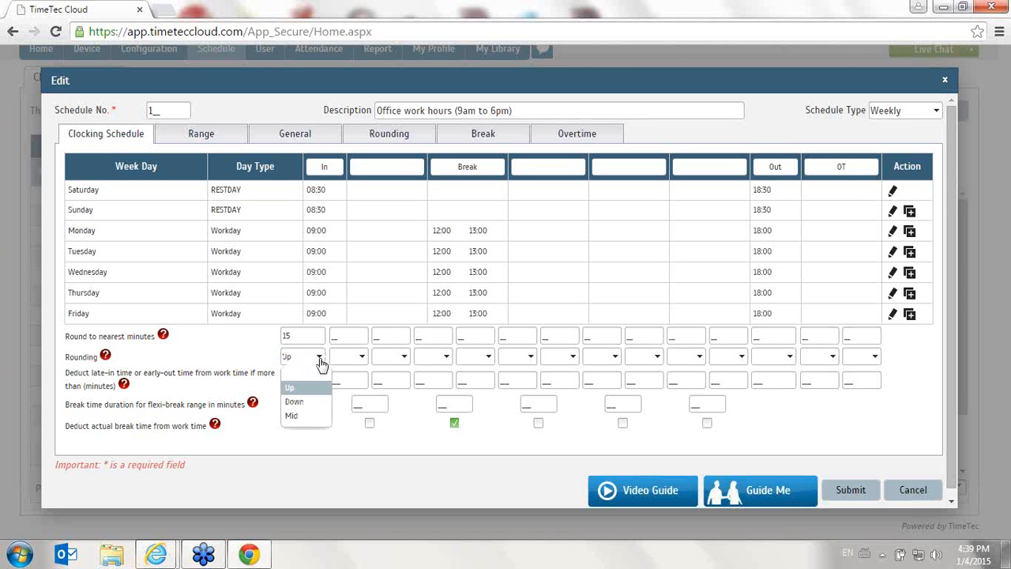
{"action": "left_click", "coordinate": [318, 401]}
{"action": "left_click", "coordinate": [350, 455]}
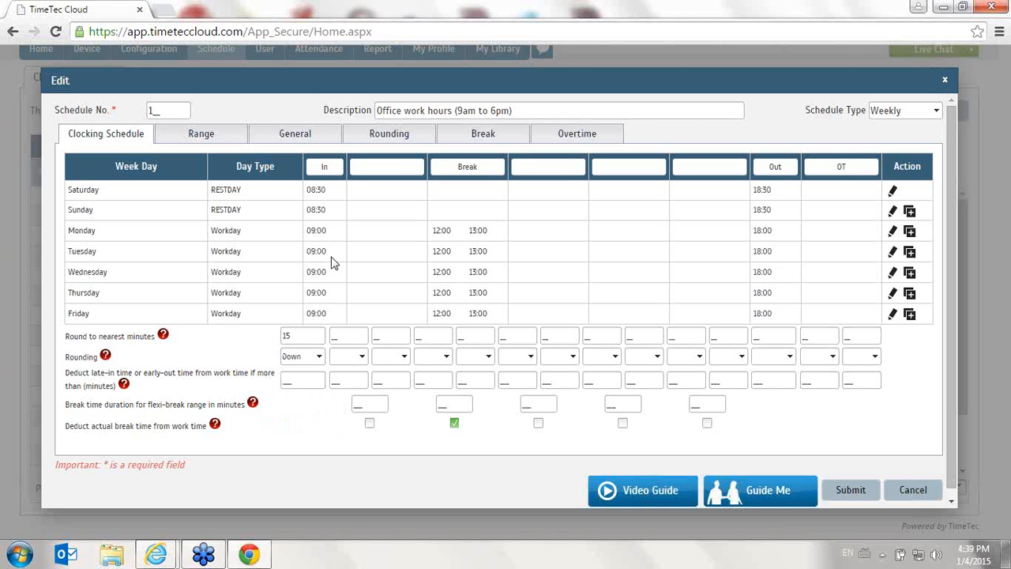
{"action": "left_click", "coordinate": [314, 356]}
{"action": "left_click", "coordinate": [313, 419]}
Clear the In column's rounding minutes and reset its rounding direction to blank
{"action": "left_click_drag", "start_coordinate": [300, 336], "coordinate": [280, 343]}
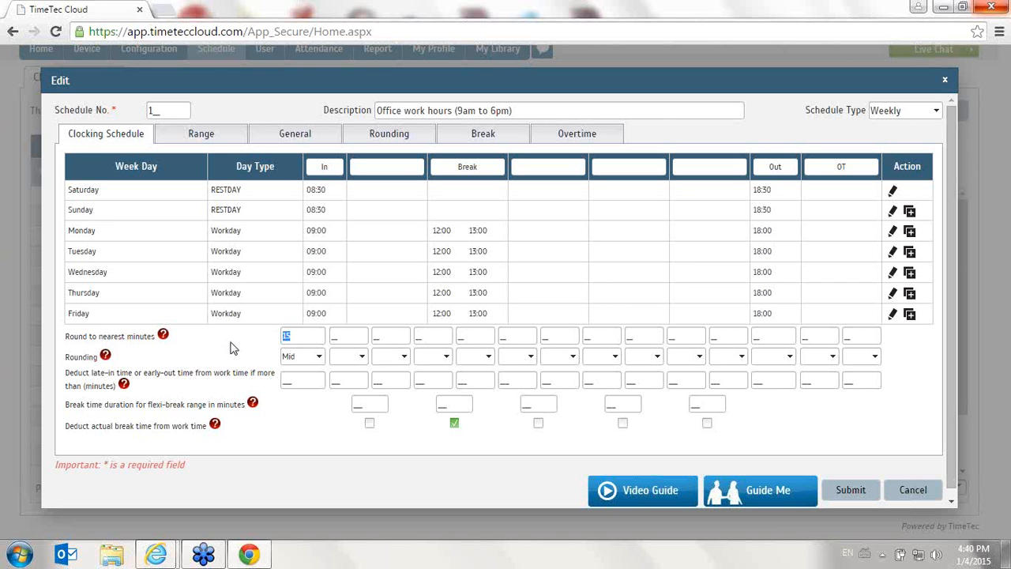
{"action": "left_click", "coordinate": [319, 356]}
{"action": "left_click", "coordinate": [320, 370]}
Try a 15-minute late-in deduction threshold in the In column and clear it again
{"action": "mouse_move", "coordinate": [125, 387]}
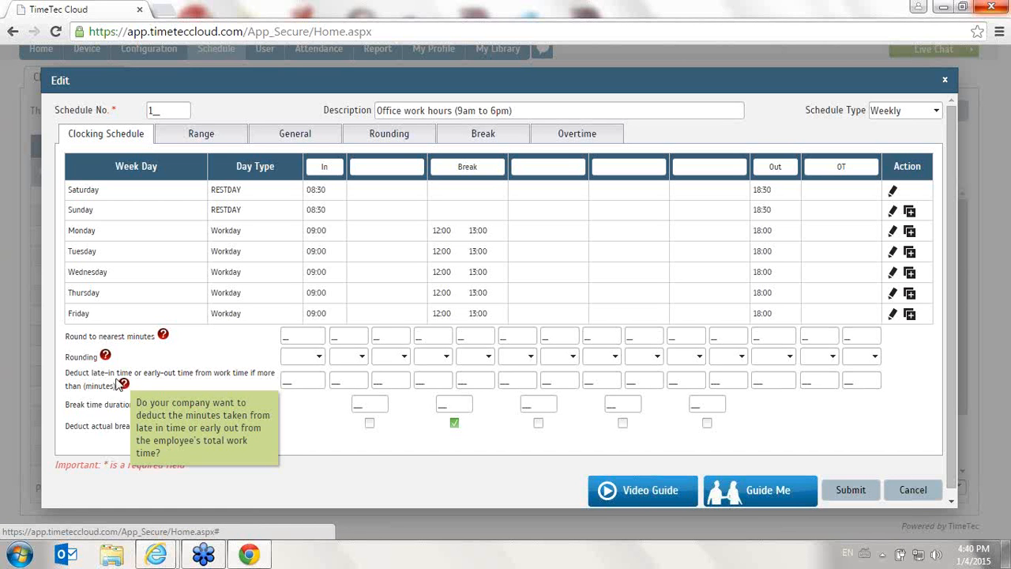
{"action": "left_click", "coordinate": [288, 381]}
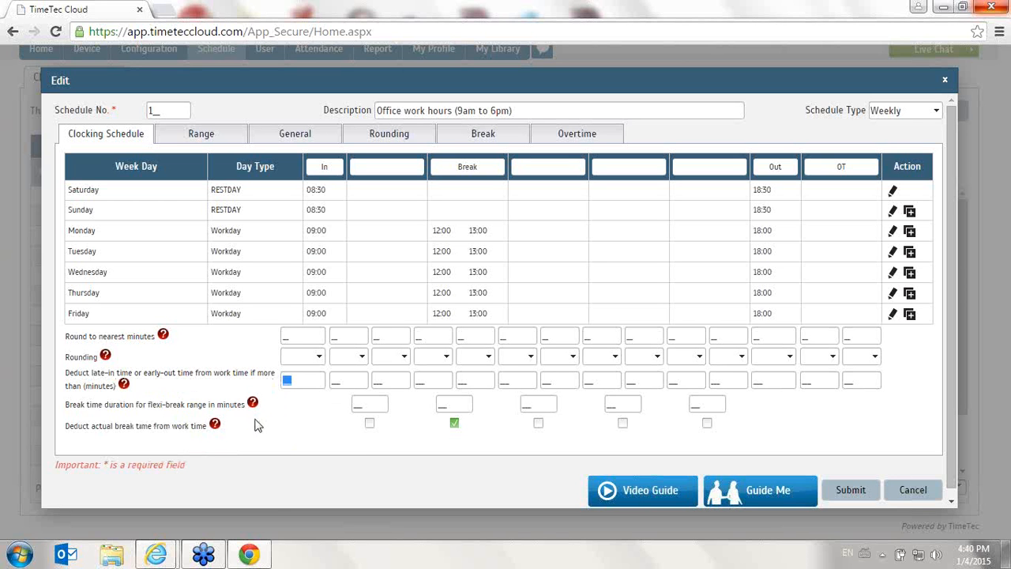
{"action": "type", "text": "15"}
{"action": "left_click_drag", "start_coordinate": [301, 385], "coordinate": [273, 385]}
{"action": "key", "text": "BackSpace"}
Set the flexi-break duration for the Break column to 60 minutes
{"action": "left_click", "coordinate": [459, 406]}
{"action": "left_click", "coordinate": [429, 381]}
{"action": "left_click", "coordinate": [437, 404]}
{"action": "type", "text": "60"}
Set Monday's break end time to 16:00 and save the row
{"action": "left_click", "coordinate": [891, 232]}
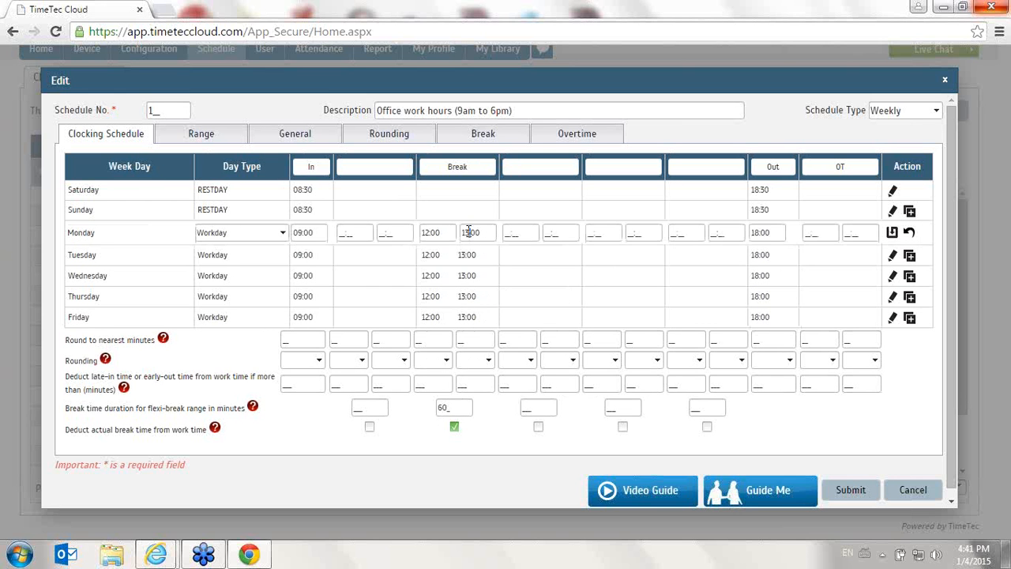
{"action": "left_click", "coordinate": [468, 229]}
{"action": "type", "text": "6"}
{"action": "left_click", "coordinate": [894, 233]}
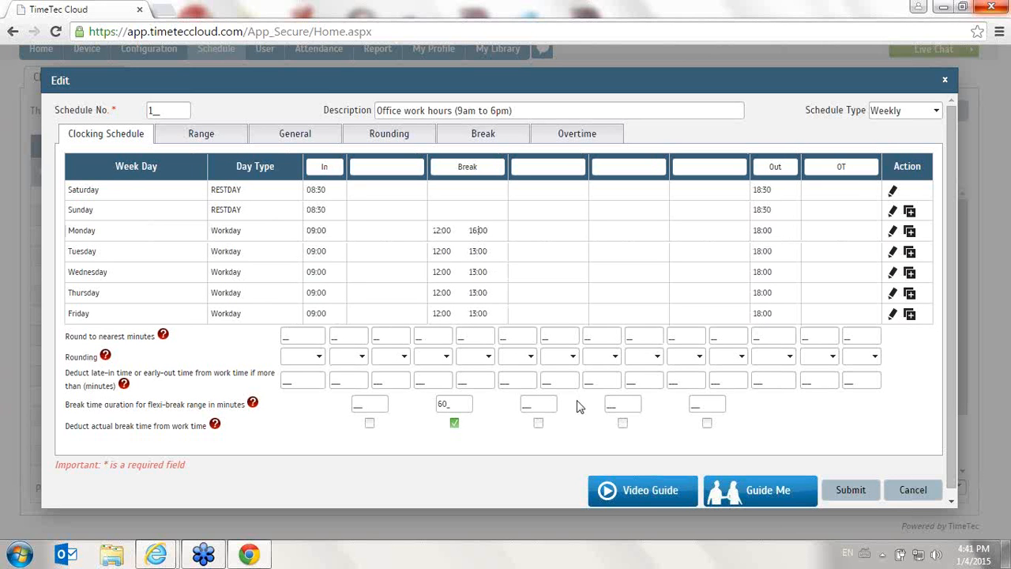
Copy Sunday's rest-day settings to Monday and clear the Break column's flexi-break duration
{"action": "left_click_drag", "start_coordinate": [444, 404], "coordinate": [425, 408]}
{"action": "left_click_drag", "start_coordinate": [453, 404], "coordinate": [429, 410]}
{"action": "left_click", "coordinate": [909, 231]}
{"action": "left_click", "coordinate": [451, 405]}
{"action": "key", "text": "BackSpace"}
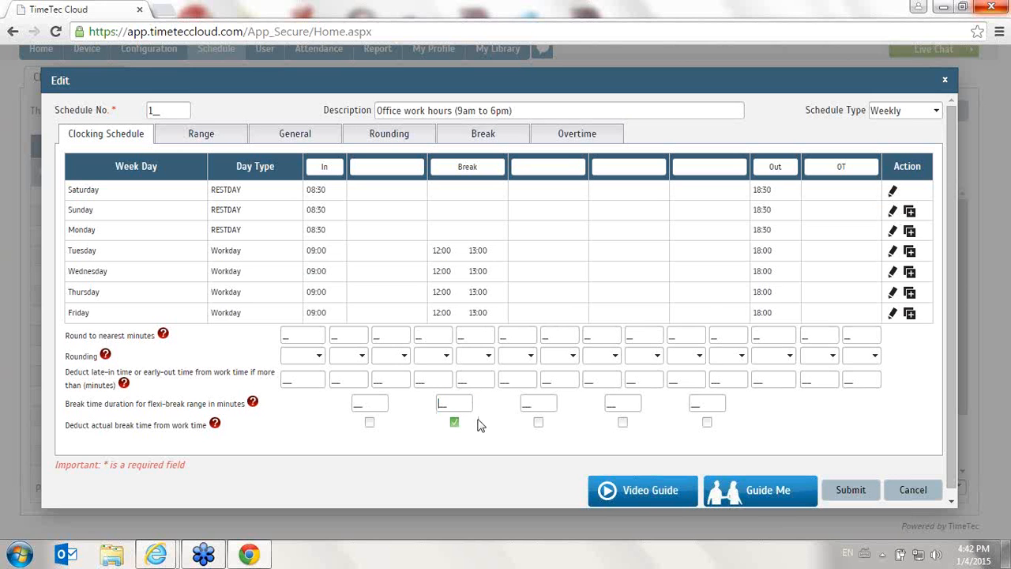
Review the Range settings against the clocking schedule and read the help for replacing with the latest clocking
{"action": "mouse_move", "coordinate": [216, 429]}
{"action": "left_click", "coordinate": [232, 134]}
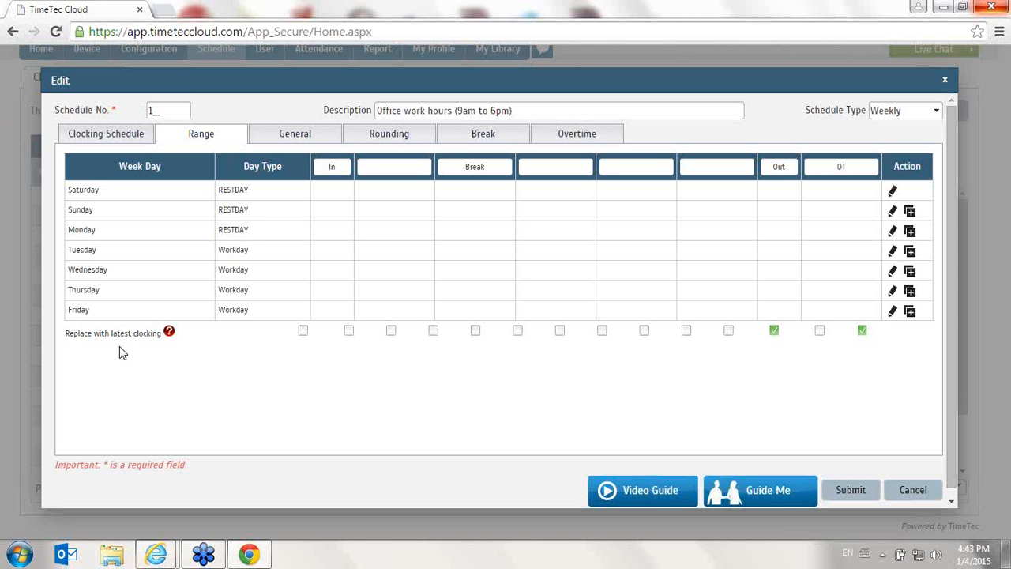
{"action": "left_click", "coordinate": [138, 133]}
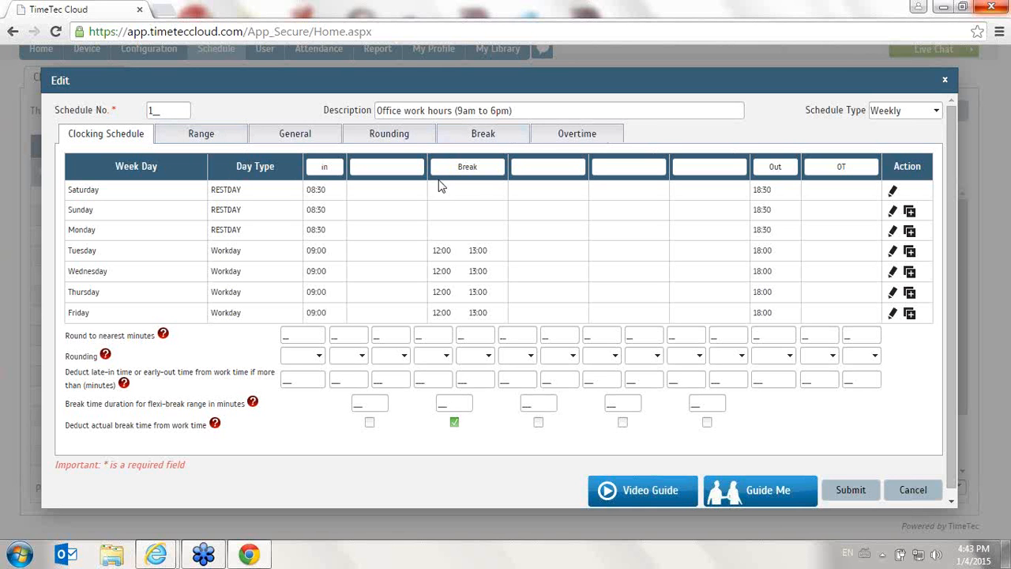
{"action": "left_click", "coordinate": [207, 136]}
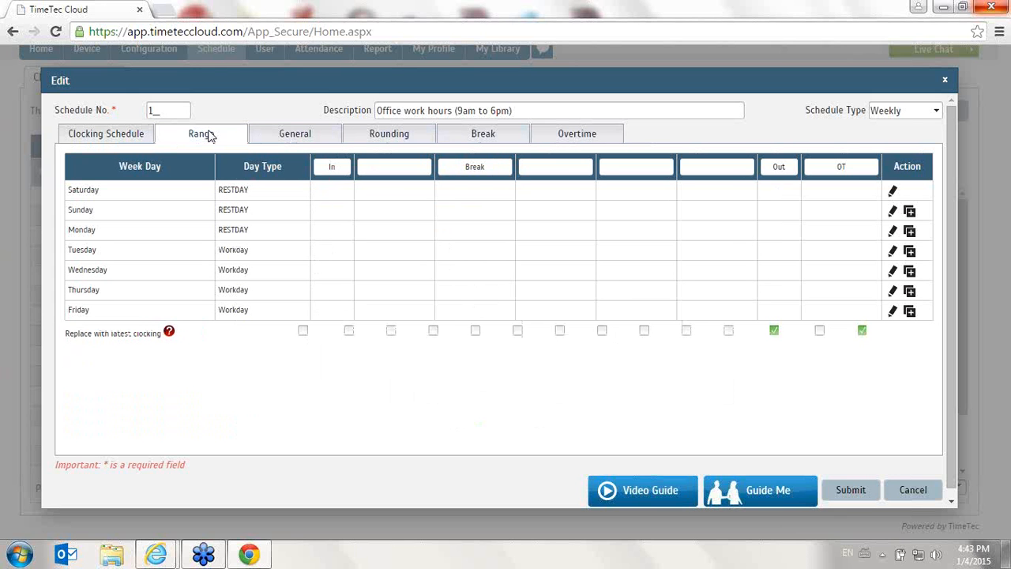
{"action": "mouse_move", "coordinate": [169, 332]}
Try enabling Employee Define In/Out records, compare it with the clocking schedule, and disable it again
{"action": "left_click", "coordinate": [313, 141]}
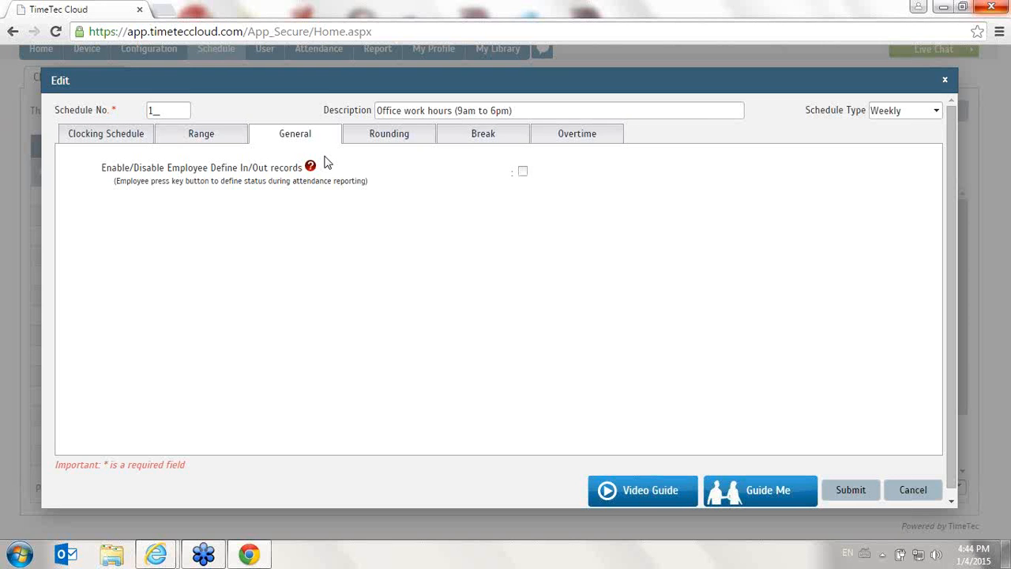
{"action": "left_click", "coordinate": [522, 173]}
{"action": "left_click", "coordinate": [87, 135]}
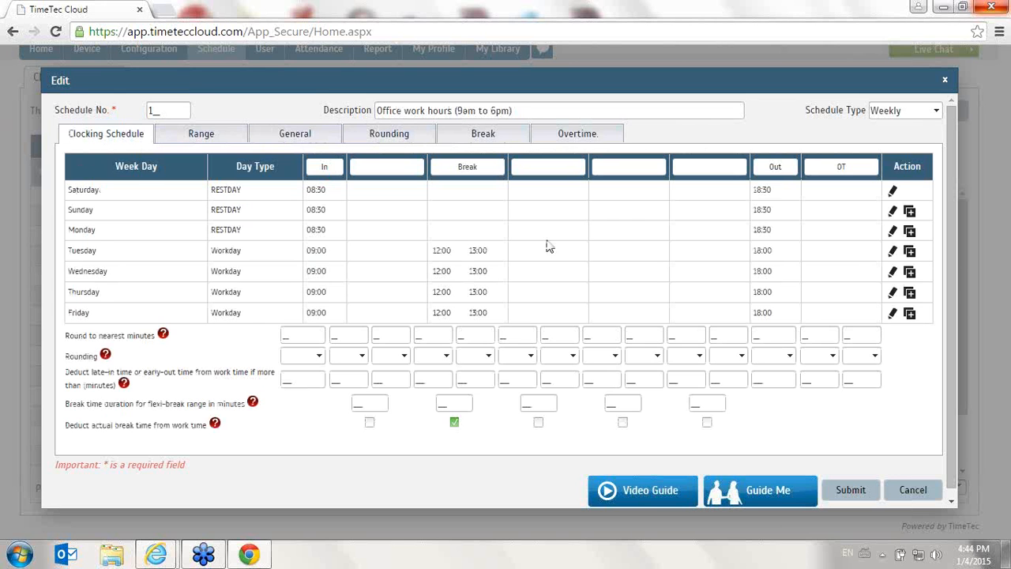
{"action": "left_click", "coordinate": [294, 137]}
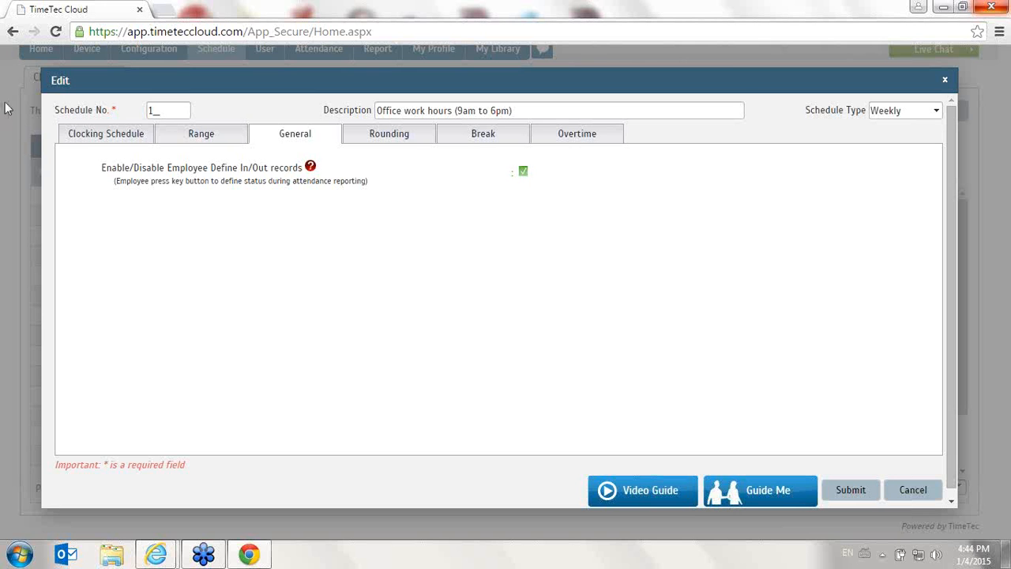
{"action": "left_click", "coordinate": [81, 136]}
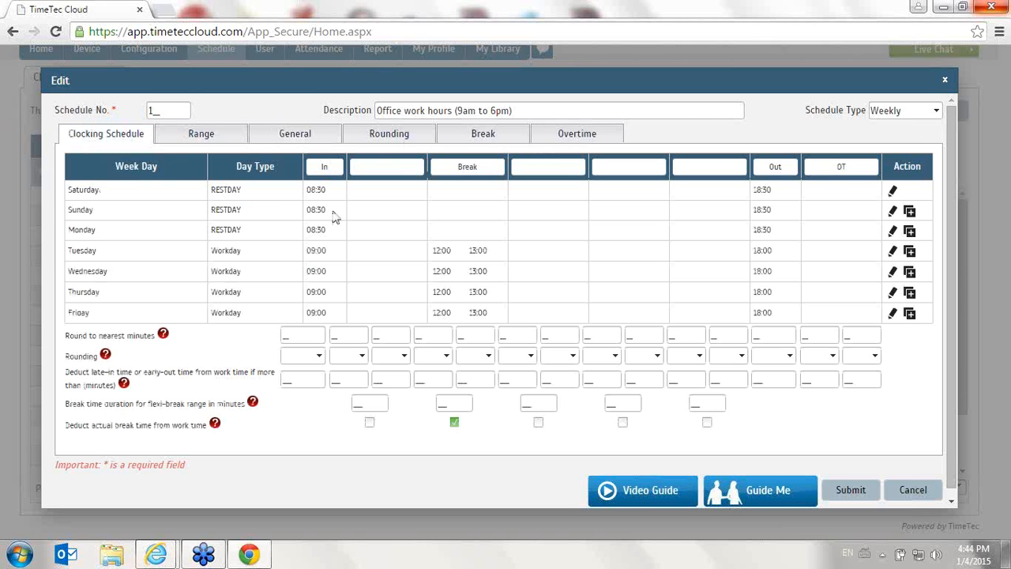
{"action": "left_click", "coordinate": [299, 138]}
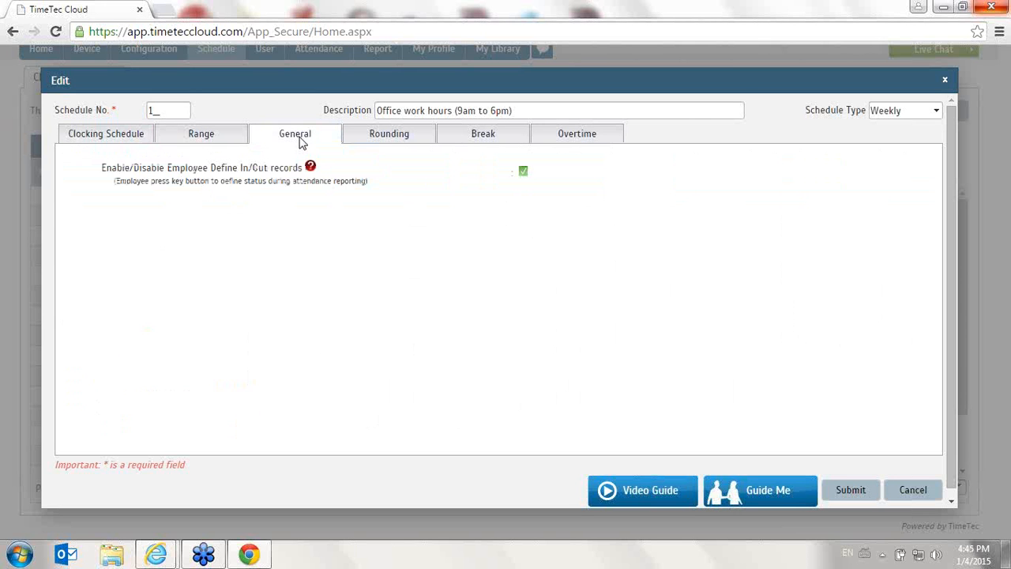
{"action": "left_click", "coordinate": [523, 171]}
Set the schedule's work time rounding to the nearest 15 minutes, trying Up and settling on Down
{"action": "left_click", "coordinate": [401, 138]}
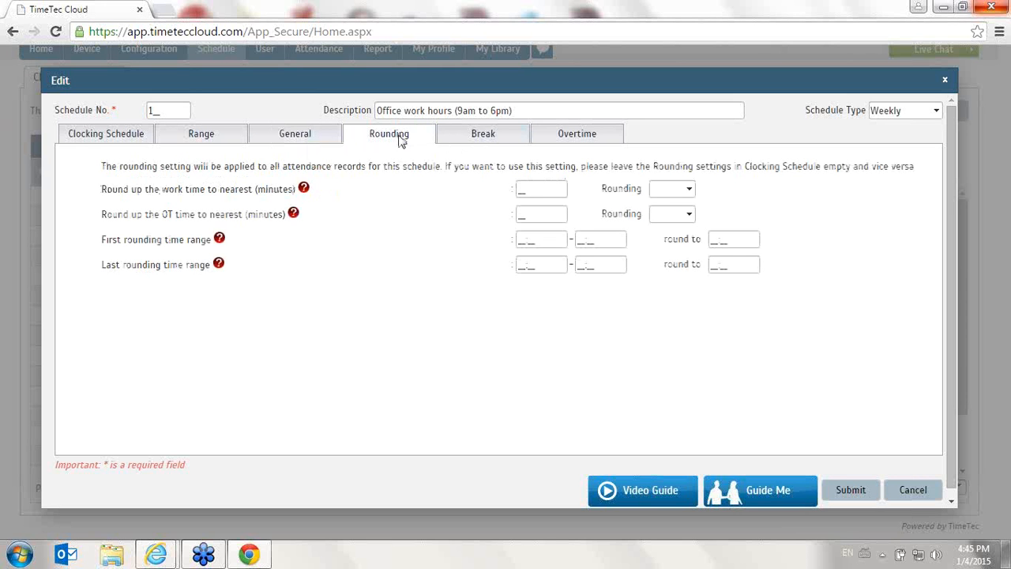
{"action": "left_click", "coordinate": [137, 136]}
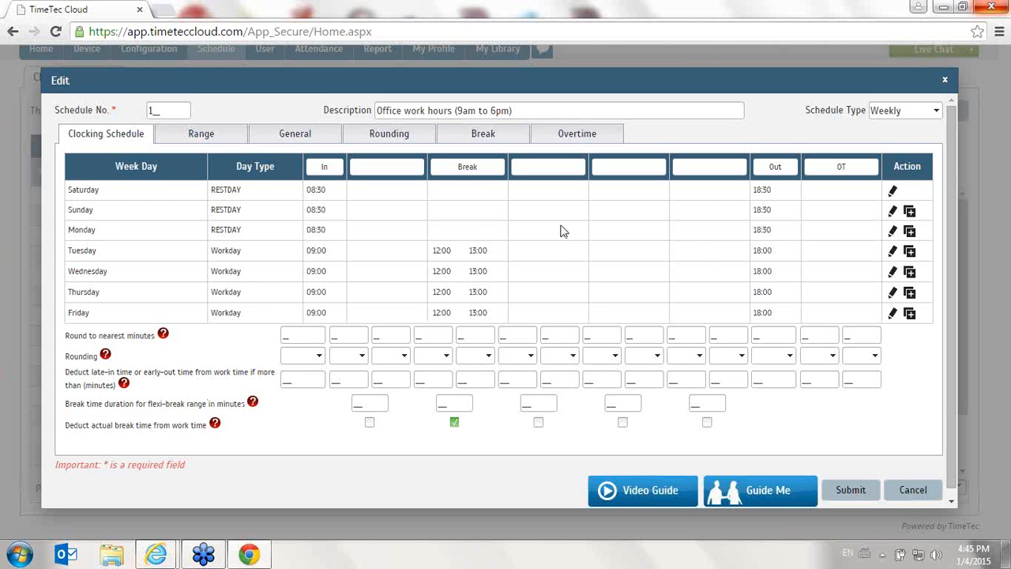
{"action": "left_click", "coordinate": [411, 136]}
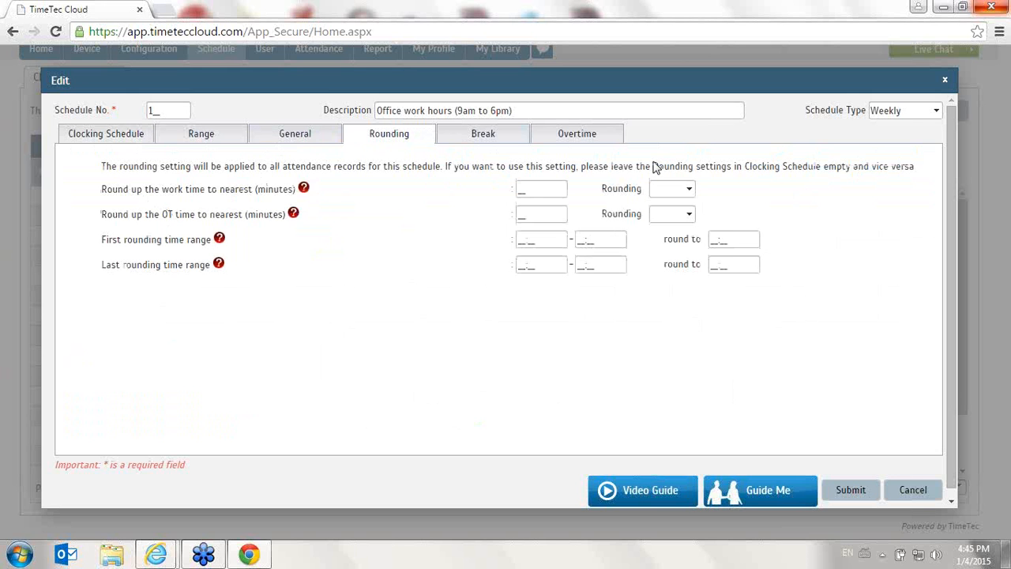
{"action": "left_click", "coordinate": [544, 188]}
{"action": "type", "text": "15"}
{"action": "left_click", "coordinate": [680, 192]}
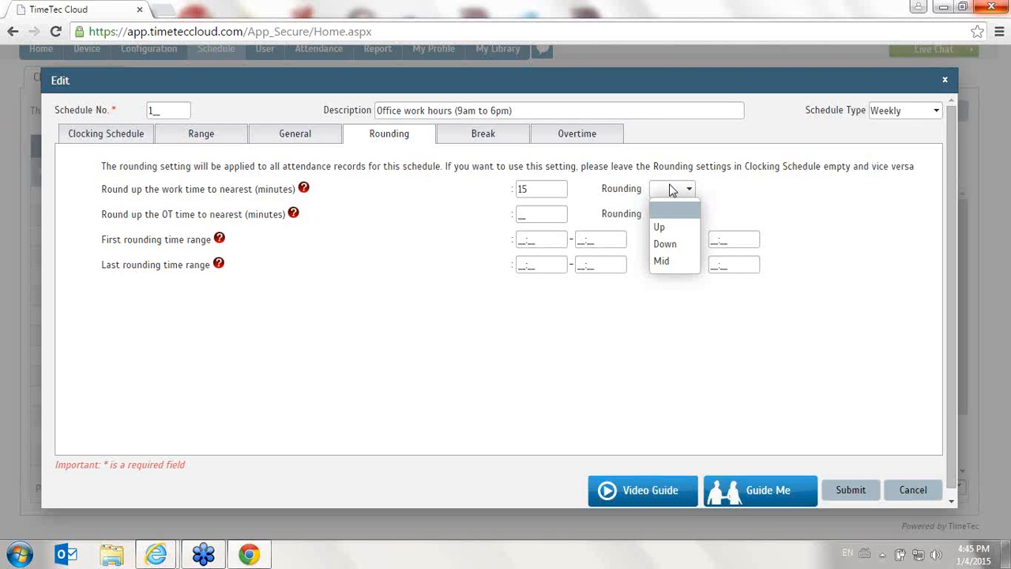
{"action": "left_click", "coordinate": [692, 227]}
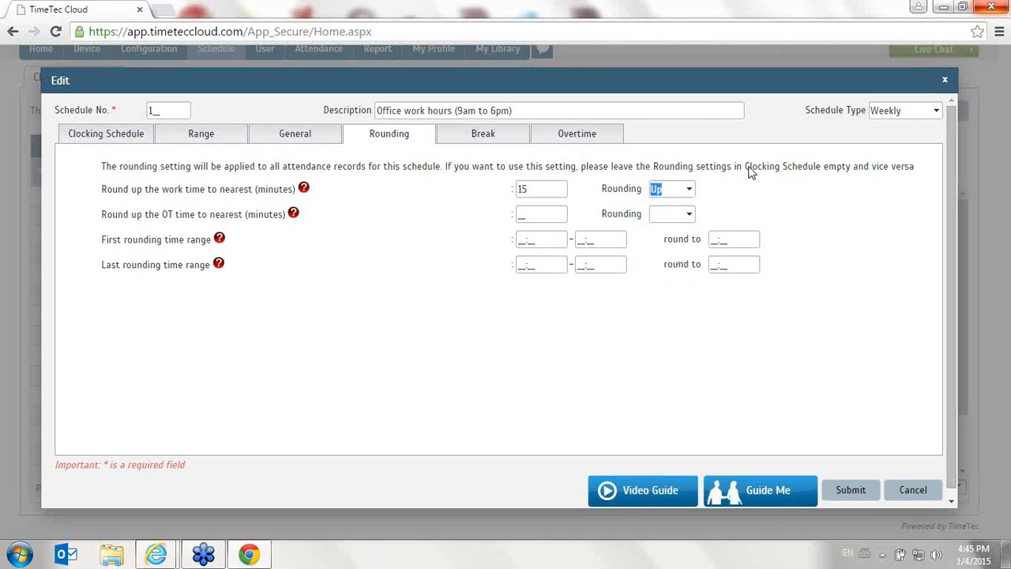
{"action": "left_click", "coordinate": [673, 190]}
{"action": "left_click", "coordinate": [668, 240]}
Set the first rounding time range to 09:00–10:00, rounded to 09:30
{"action": "left_click_drag", "start_coordinate": [96, 222], "coordinate": [312, 219]}
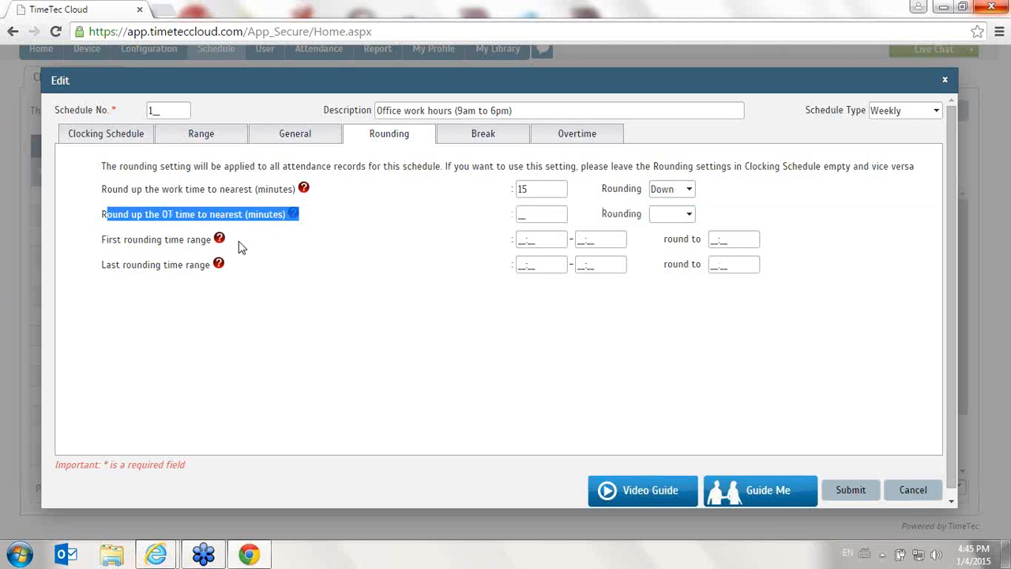
{"action": "mouse_move", "coordinate": [223, 244]}
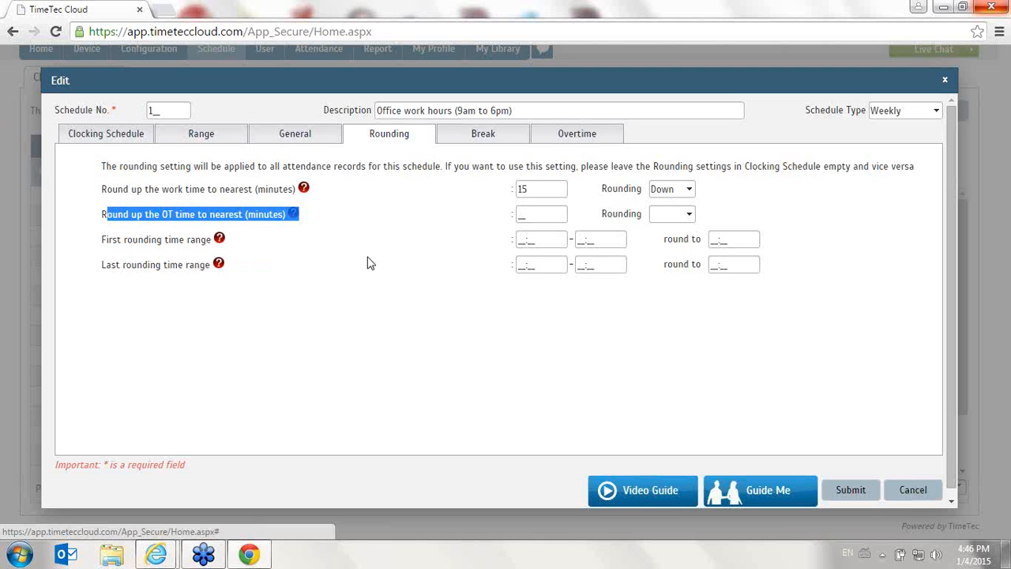
{"action": "left_click", "coordinate": [525, 239]}
{"action": "type", "text": "09:00"}
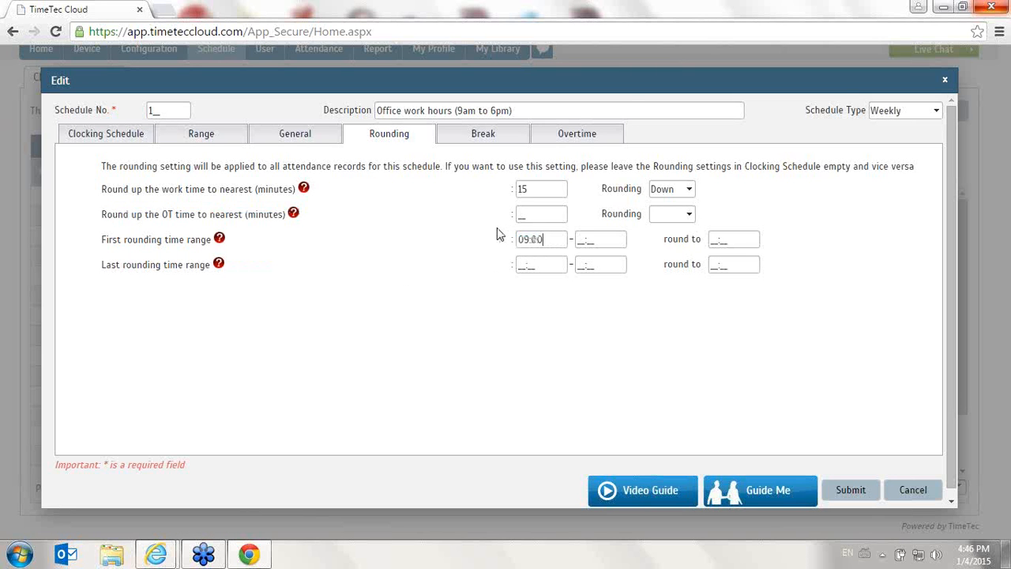
{"action": "key", "text": "Tab"}
{"action": "type", "text": "1000"}
{"action": "key", "text": "Tab"}
{"action": "type", "text": "0930"}
{"action": "key", "text": "Tab"}
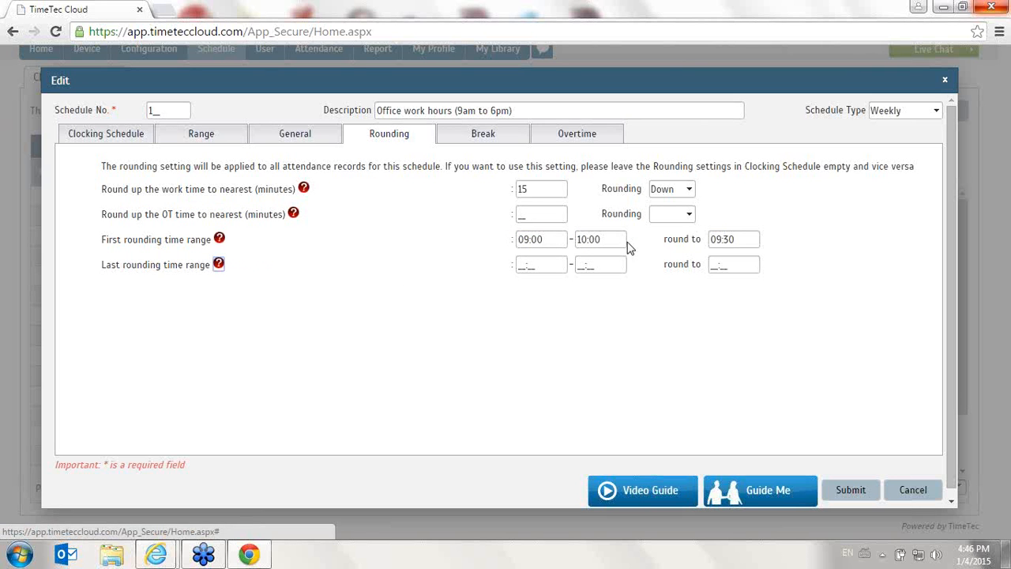
Clear the first rounding time range and its round-to time
{"action": "left_click", "coordinate": [739, 239]}
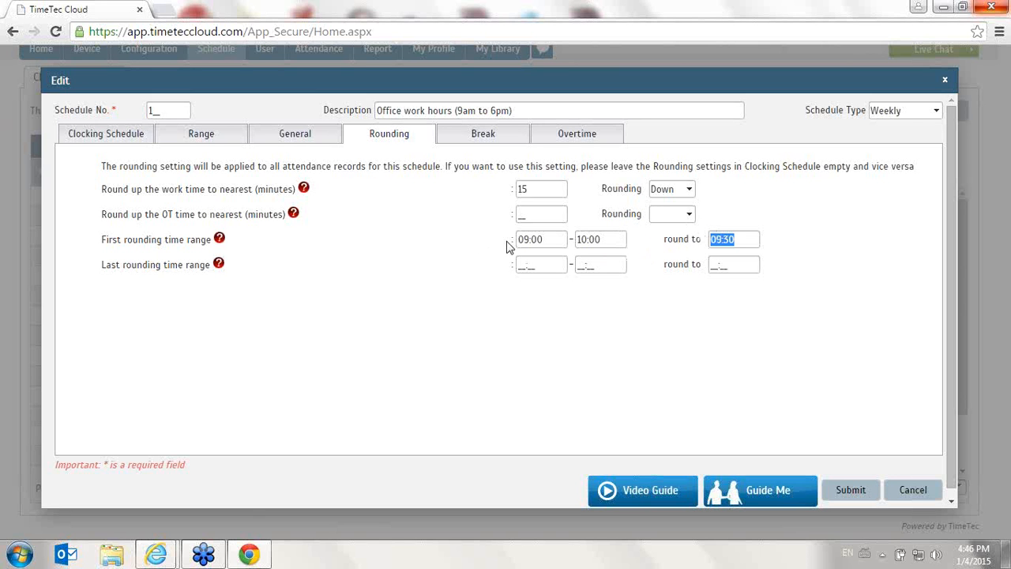
{"action": "left_click", "coordinate": [550, 240]}
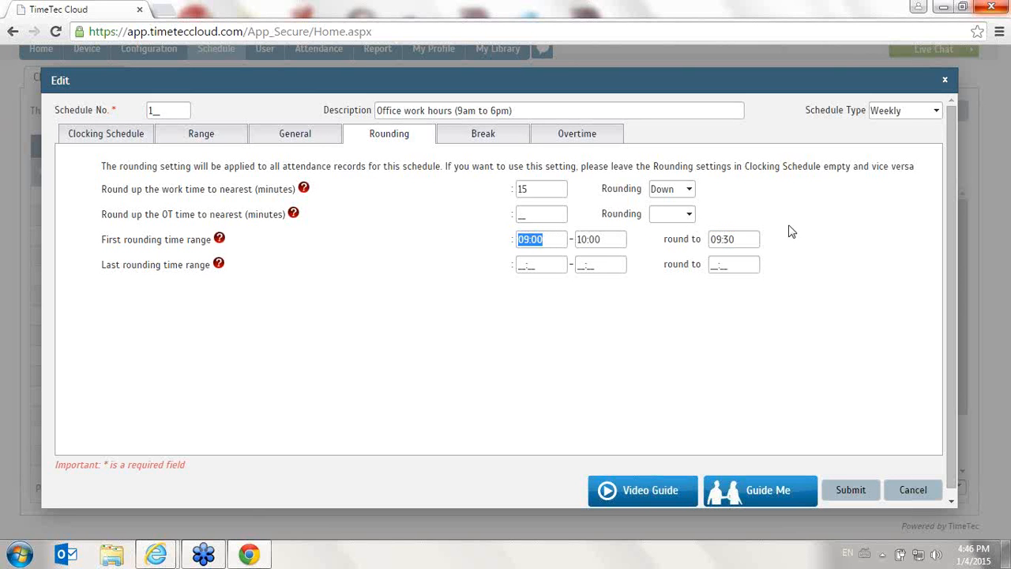
{"action": "left_click", "coordinate": [735, 240]}
{"action": "key", "text": "Delete"}
{"action": "left_click", "coordinate": [605, 239]}
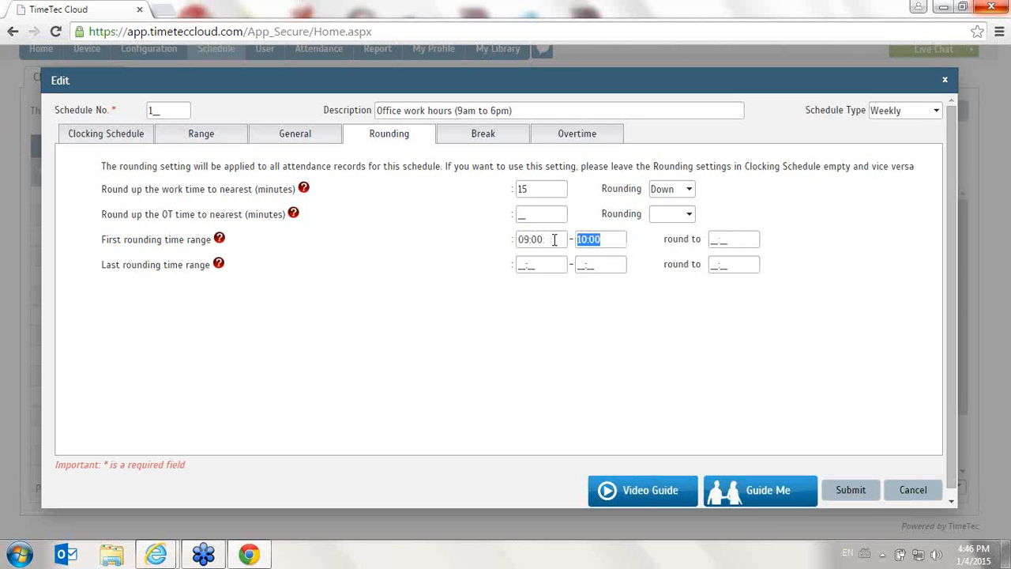
{"action": "key", "text": "Delete"}
{"action": "left_click", "coordinate": [557, 240]}
{"action": "key", "text": "Delete"}
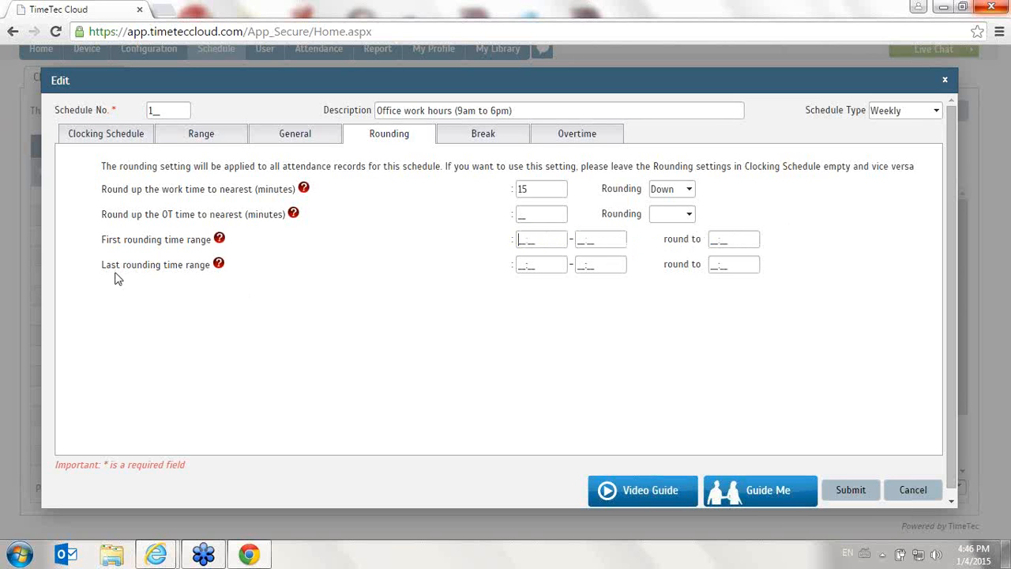
Set the last rounding time range to 18:00–19:00, rounded to 18:30
{"action": "left_click", "coordinate": [560, 264]}
{"action": "type", "text": "18:00"}
{"action": "key", "text": "Tab"}
{"action": "type", "text": "19:00"}
{"action": "key", "text": "Tab"}
{"action": "type", "text": "1830"}
Clear the last rounding time range and its round-to time
{"action": "double_click", "coordinate": [557, 269]}
{"action": "key", "text": "BackSpace"}
{"action": "left_click_drag", "start_coordinate": [608, 265], "coordinate": [562, 265]}
{"action": "key", "text": "BackSpace"}
{"action": "left_click_drag", "start_coordinate": [748, 264], "coordinate": [685, 264]}
{"action": "key", "text": "BackSpace"}
{"action": "left_click", "coordinate": [529, 241]}
Review the Break settings and try the Auto Add Break Rule, extra lunch/dinner deduction and lunch/dinner in overtime options
{"action": "left_click", "coordinate": [504, 138]}
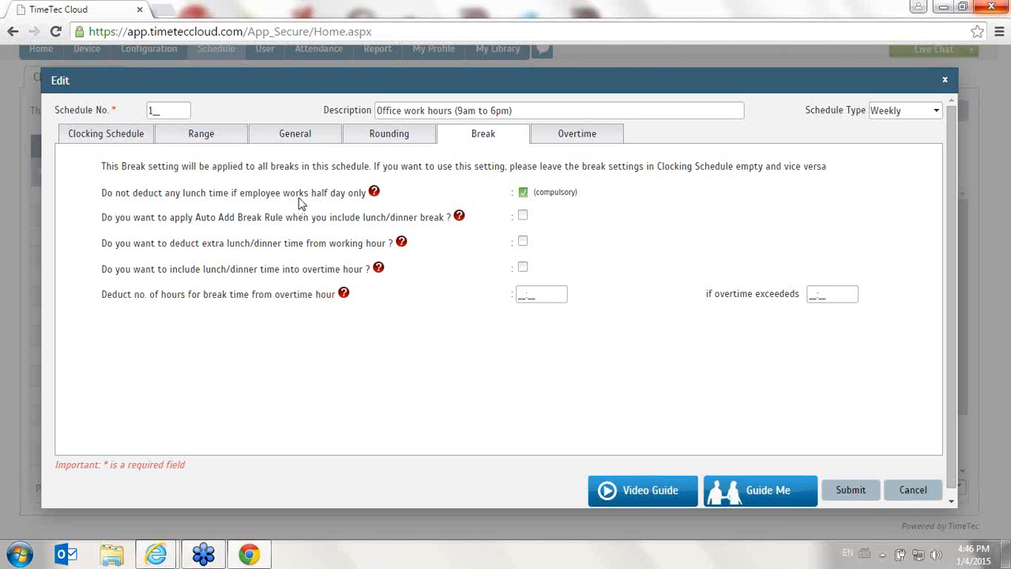
{"action": "mouse_move", "coordinate": [374, 195]}
{"action": "mouse_move", "coordinate": [457, 220]}
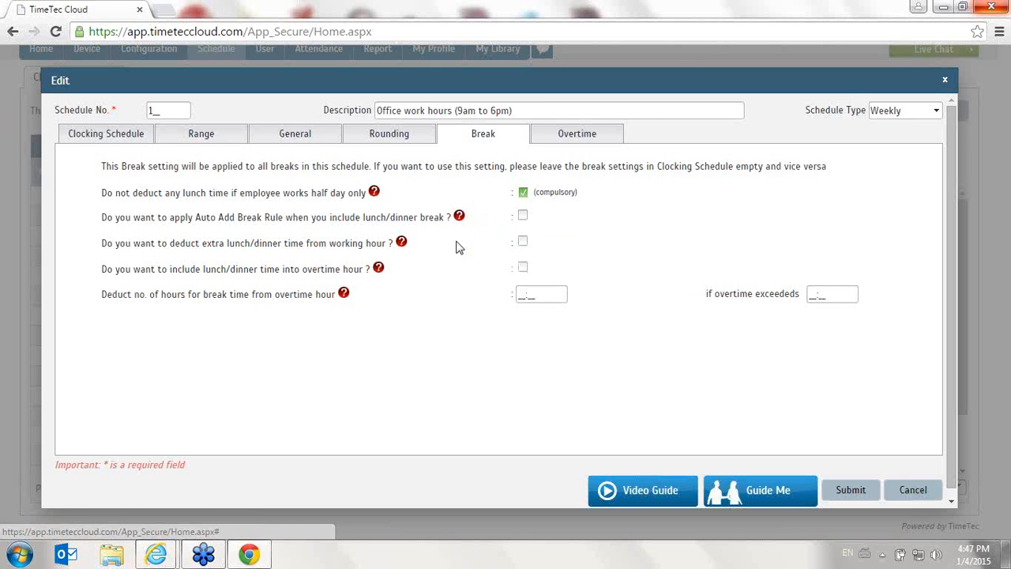
{"action": "left_click", "coordinate": [523, 216]}
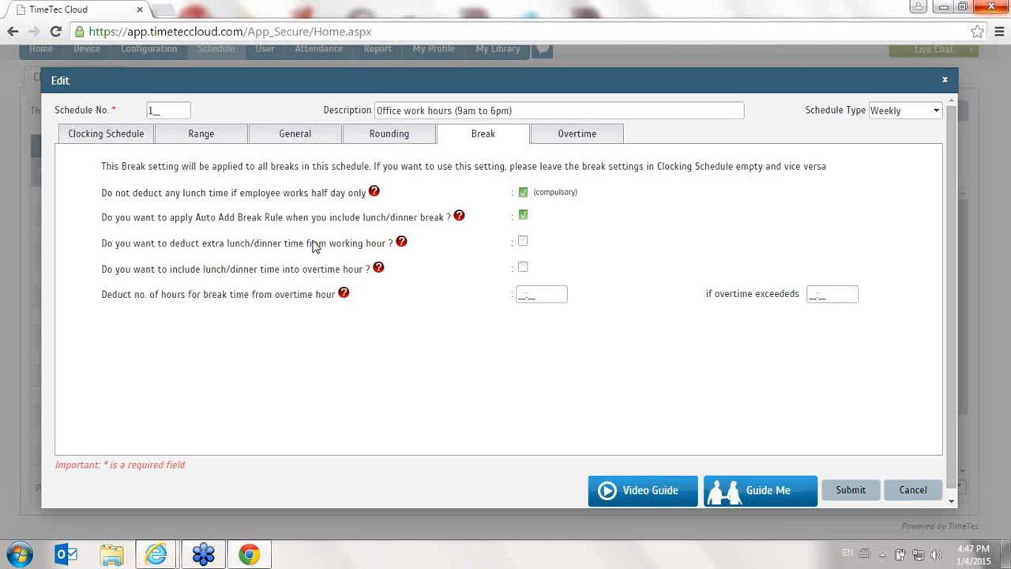
{"action": "left_click", "coordinate": [523, 242]}
{"action": "left_click", "coordinate": [524, 267]}
{"action": "left_click", "coordinate": [523, 217]}
{"action": "left_click", "coordinate": [523, 269]}
Try recording early login as OT in the Overtime settings and read the special OT and minimum minutes help
{"action": "mouse_move", "coordinate": [347, 295]}
{"action": "left_click", "coordinate": [581, 139]}
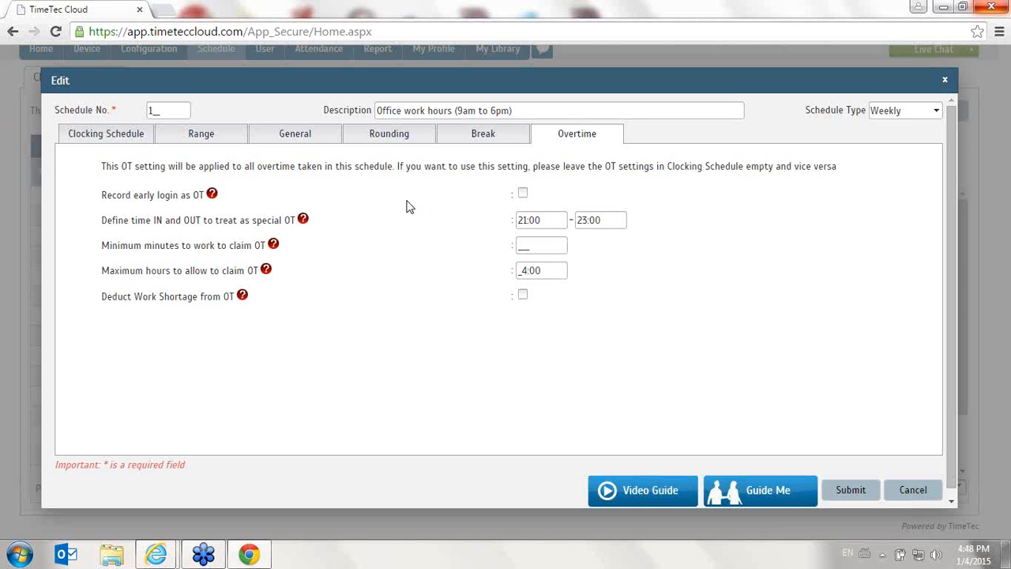
{"action": "left_click", "coordinate": [523, 195]}
{"action": "left_click", "coordinate": [524, 196]}
{"action": "mouse_move", "coordinate": [305, 221]}
{"action": "mouse_move", "coordinate": [274, 245]}
Try 60 as the minimum minutes to claim OT, clear it, try the maximum OT hours, and discard the schedule edits
{"action": "left_click", "coordinate": [538, 245]}
{"action": "type", "text": "69"}
{"action": "key", "text": "BackSpace"}
{"action": "type", "text": "0"}
{"action": "left_click_drag", "start_coordinate": [538, 238], "coordinate": [476, 253]}
{"action": "key", "text": "BackSpace"}
{"action": "left_click", "coordinate": [523, 272]}
{"action": "type", "text": "2"}
{"action": "key", "text": "BackSpace"}
{"action": "left_click", "coordinate": [912, 491]}
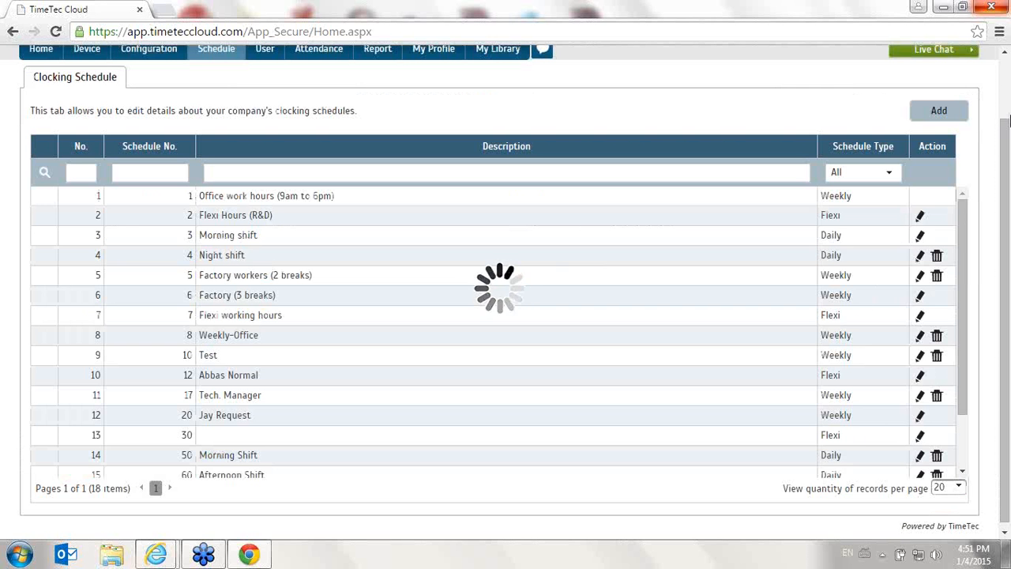
Edit the Morning shift schedule's clocking row with In at 06:00 and Break from 10:00 to 11:00
{"action": "left_click", "coordinate": [920, 237]}
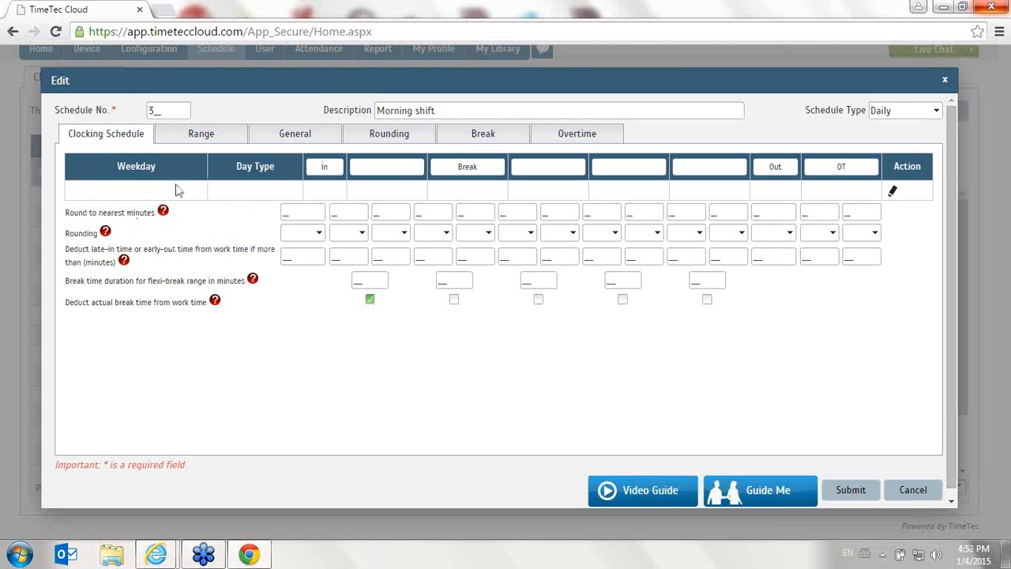
{"action": "left_click", "coordinate": [892, 192]}
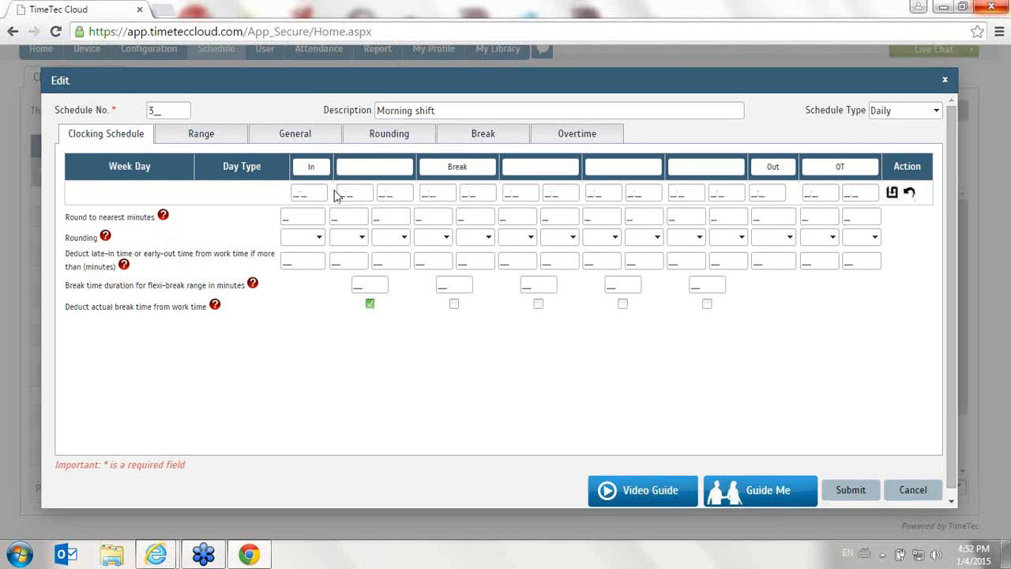
{"action": "left_click", "coordinate": [294, 194]}
{"action": "type", "text": "06:00"}
{"action": "key", "text": "Tab"}
{"action": "key", "text": "Tab"}
{"action": "key", "text": "Tab"}
{"action": "type", "text": "10:00"}
{"action": "key", "text": "Tab"}
{"action": "type", "text": "11:00"}
Set the Morning shift's Out time to 15:00 and save the clocking row
{"action": "key", "text": "Tab"}
{"action": "key", "text": "Tab"}
{"action": "key", "text": "Tab"}
{"action": "key", "text": "Tab"}
{"action": "key", "text": "Tab"}
{"action": "key", "text": "Tab"}
{"action": "key", "text": "Tab"}
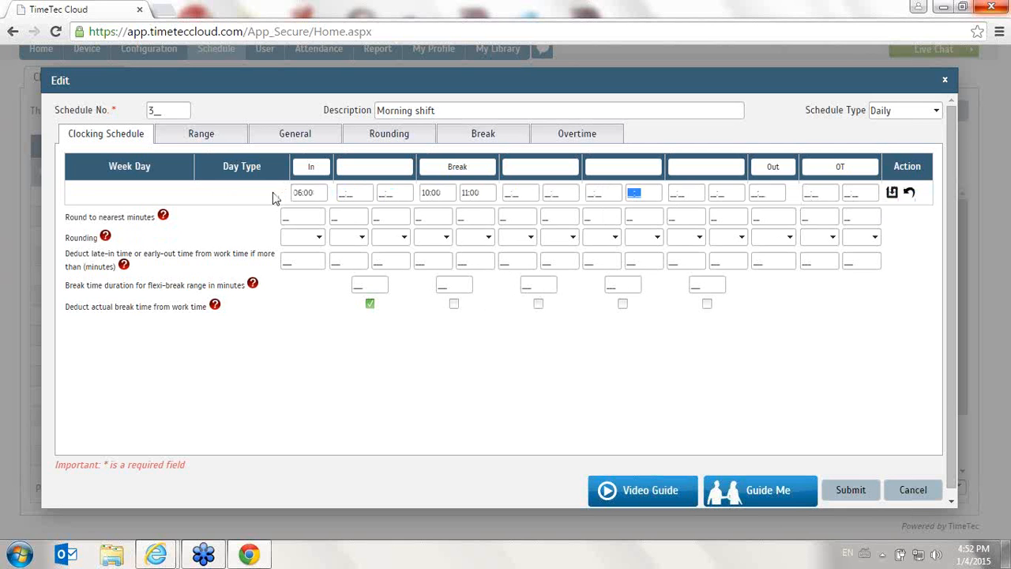
{"action": "type", "text": "15:00"}
{"action": "left_click", "coordinate": [894, 195]}
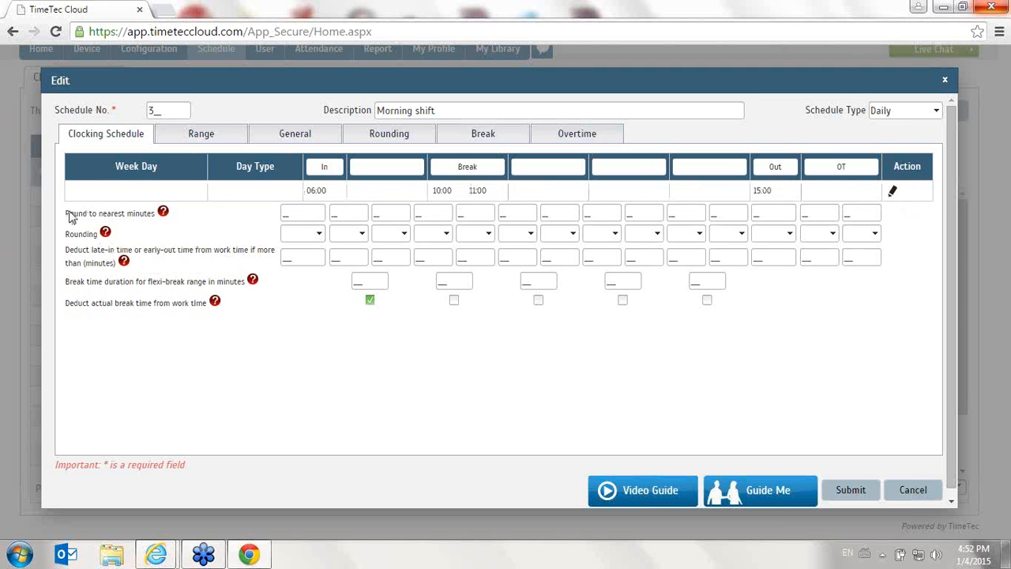
Look through the Morning shift's Range, General, Rounding, Break and Overtime settings, and submit the schedule
{"action": "left_click", "coordinate": [180, 140]}
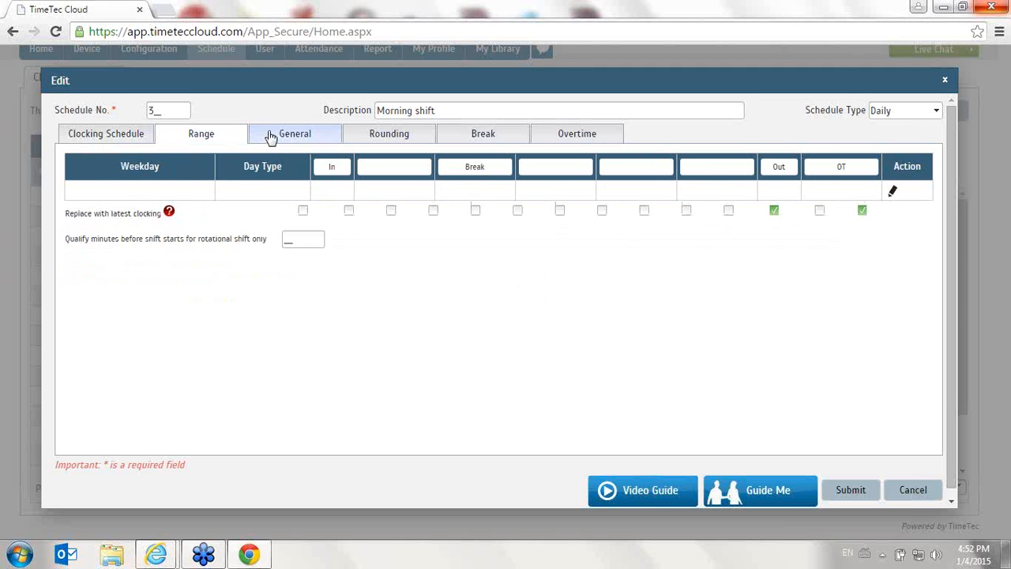
{"action": "left_click", "coordinate": [312, 139]}
{"action": "left_click", "coordinate": [367, 138]}
{"action": "left_click", "coordinate": [462, 138]}
{"action": "left_click", "coordinate": [588, 138]}
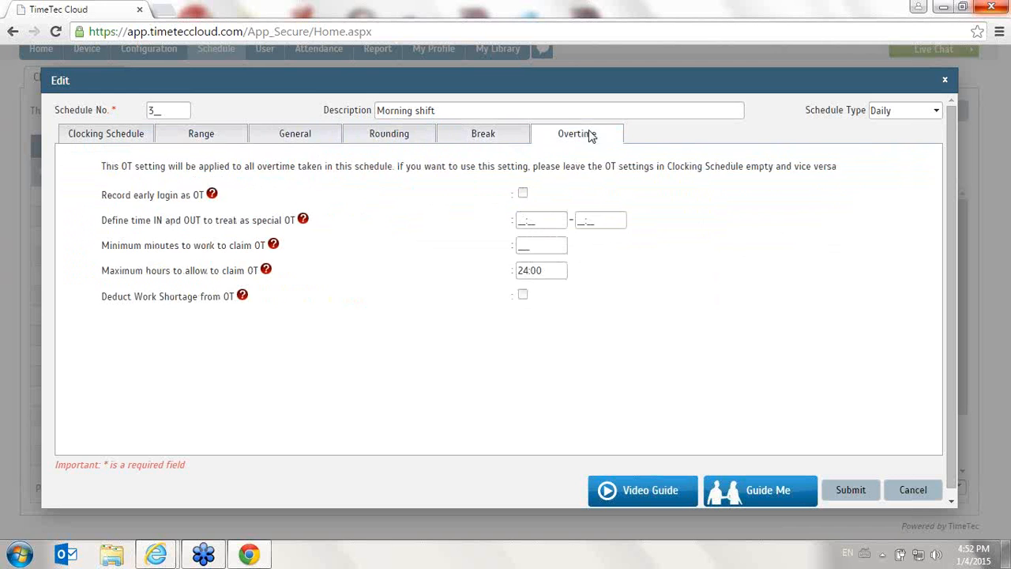
{"action": "left_click", "coordinate": [90, 133]}
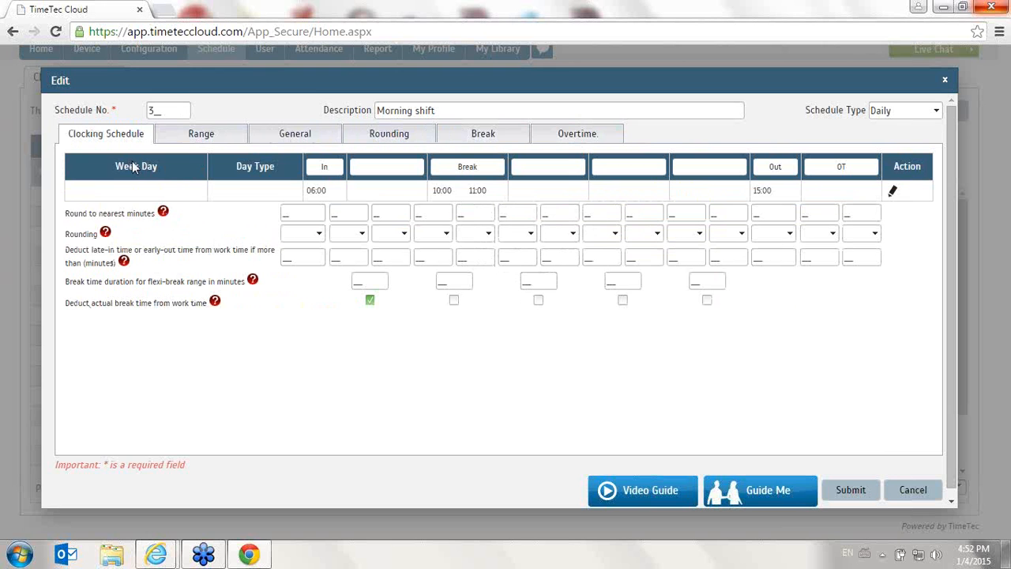
{"action": "left_click", "coordinate": [858, 496]}
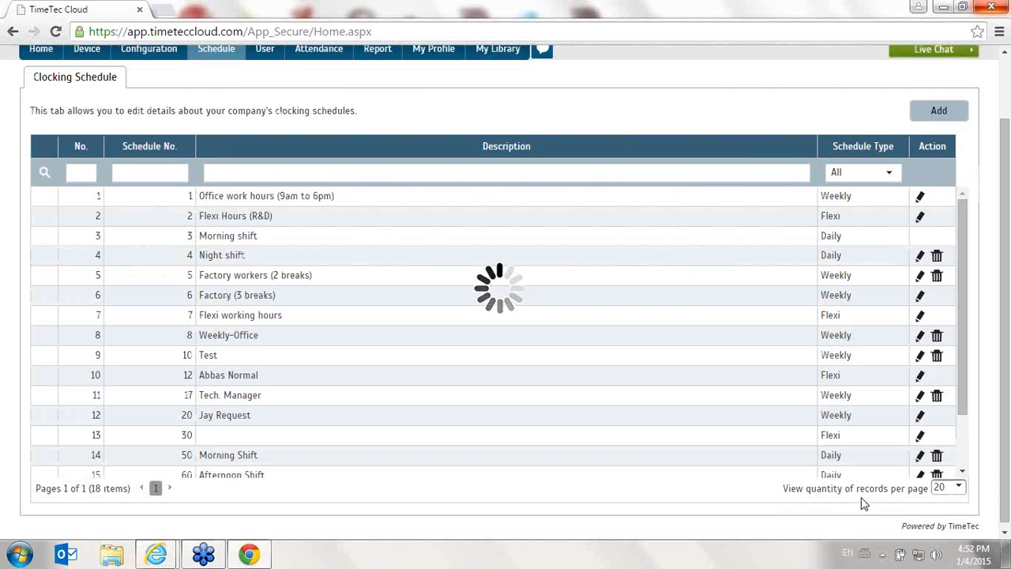
Edit the Night shift schedule's clocking row with In at 15:00, and clear the first break's times and label
{"action": "left_click", "coordinate": [921, 258]}
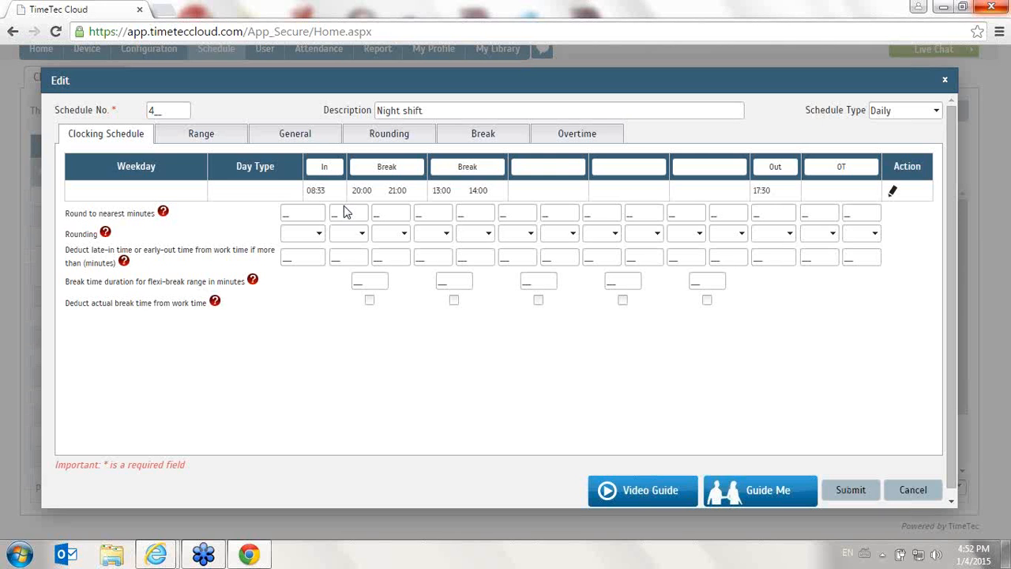
{"action": "left_click", "coordinate": [894, 193]}
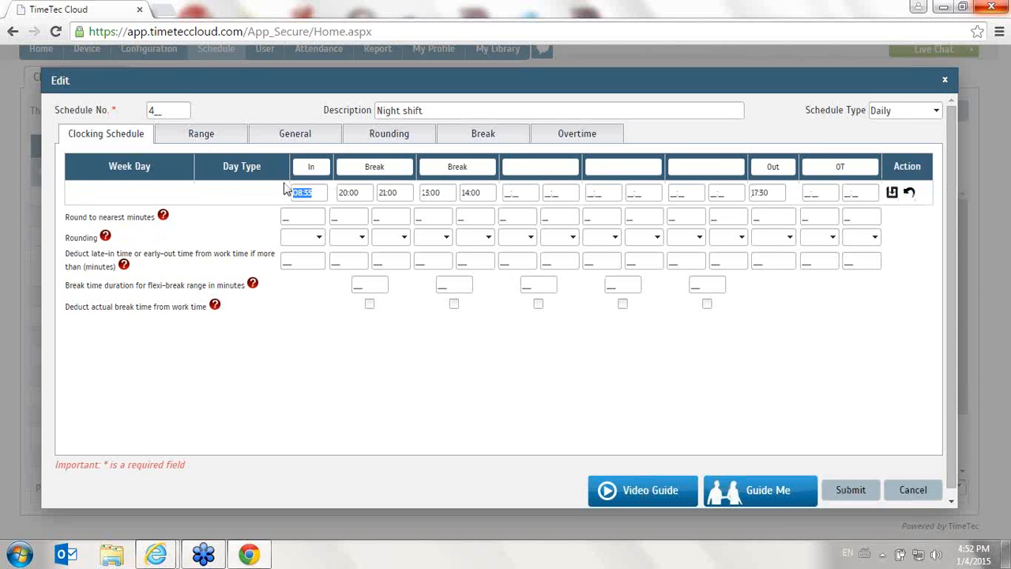
{"action": "type", "text": "15:00"}
{"action": "key", "text": "Tab"}
{"action": "key", "text": "BackSpace"}
{"action": "key", "text": "Tab"}
{"action": "key", "text": "BackSpace"}
{"action": "double_click", "coordinate": [403, 167]}
{"action": "key", "text": "BackSpace"}
Set the Night shift's remaining Break to 18:00–19:00 and Out to 10:00, and save the clocking row
{"action": "left_click", "coordinate": [440, 196]}
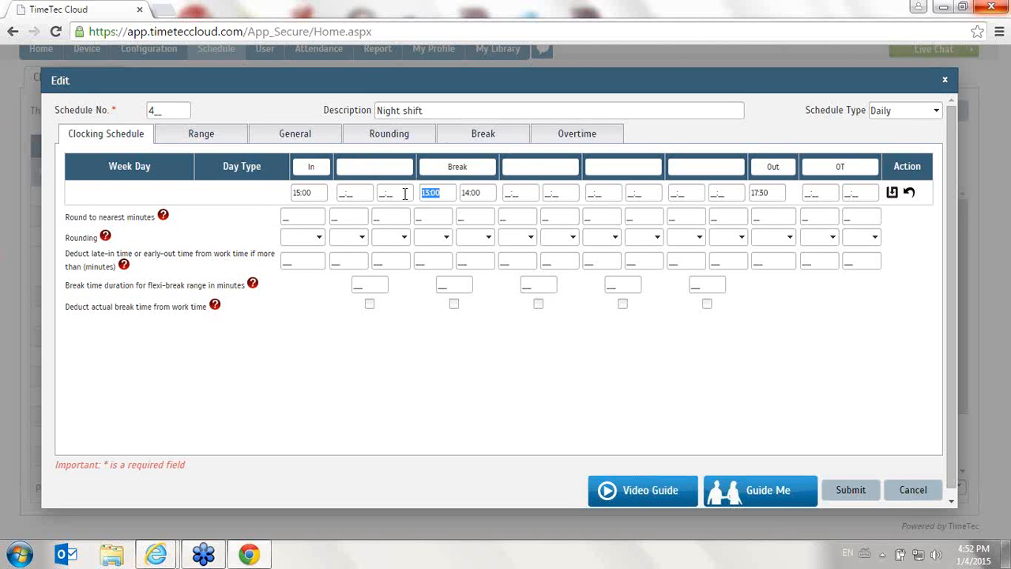
{"action": "type", "text": "1"}
{"action": "key", "text": "Tab"}
{"action": "type", "text": "19"}
{"action": "key", "text": "Tab"}
{"action": "key", "text": "Tab"}
{"action": "key", "text": "Tab"}
{"action": "key", "text": "Tab"}
{"action": "key", "text": "Tab"}
{"action": "key", "text": "Tab"}
{"action": "key", "text": "Tab"}
{"action": "type", "text": "10:0"}
{"action": "left_click", "coordinate": [892, 194]}
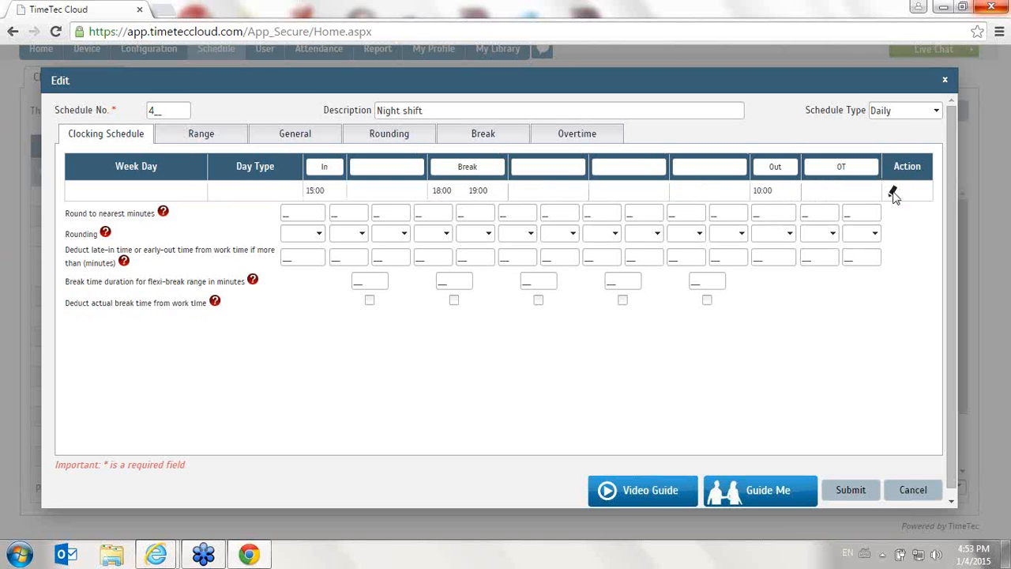
Change the Night shift's Out time to 03:00, save the row, and submit the schedule
{"action": "left_click", "coordinate": [895, 192]}
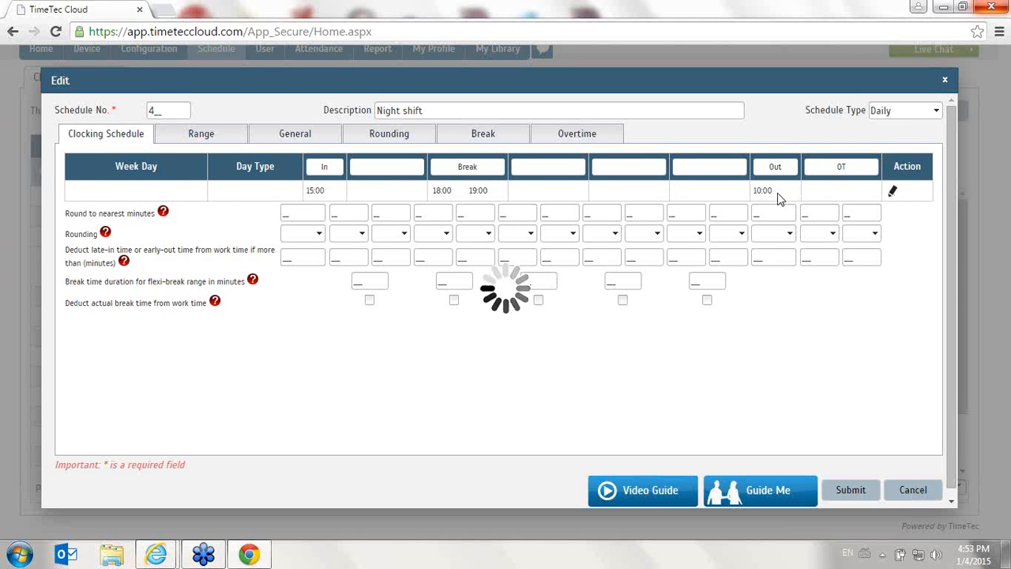
{"action": "left_click_drag", "start_coordinate": [780, 192], "coordinate": [718, 195]}
{"action": "type", "text": "0300"}
{"action": "key", "text": "Tab"}
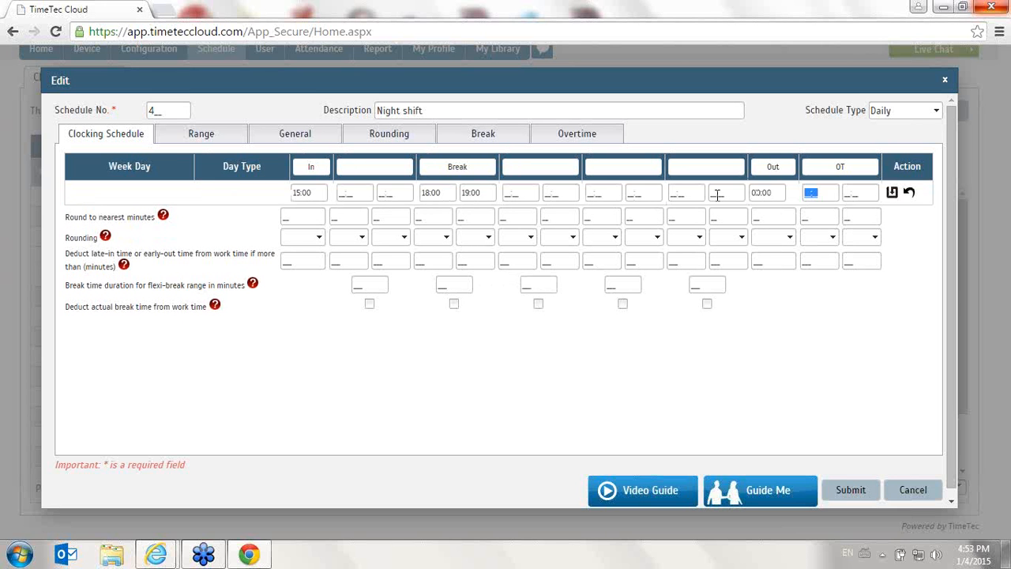
{"action": "left_click", "coordinate": [893, 193]}
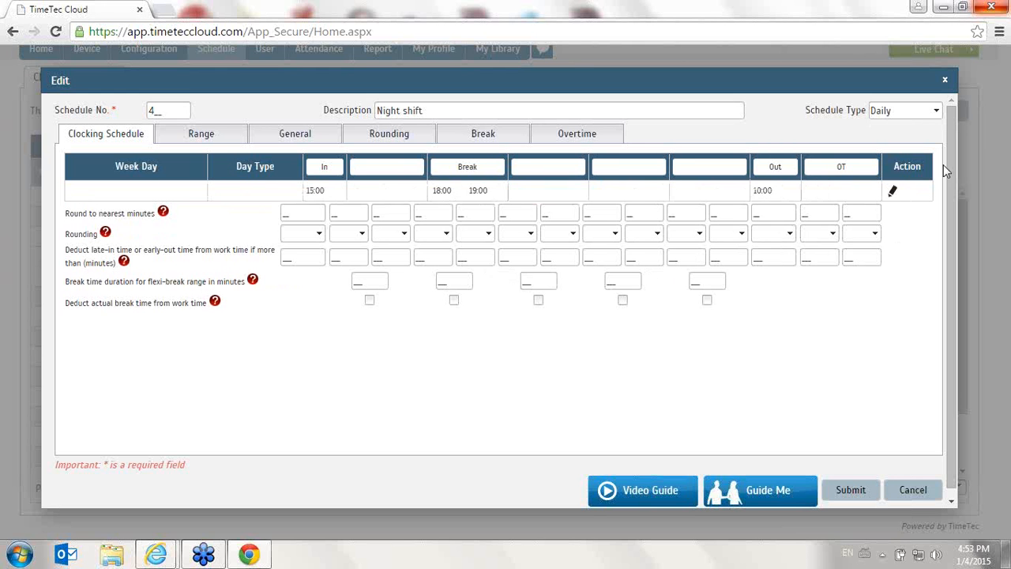
{"action": "left_click", "coordinate": [872, 490]}
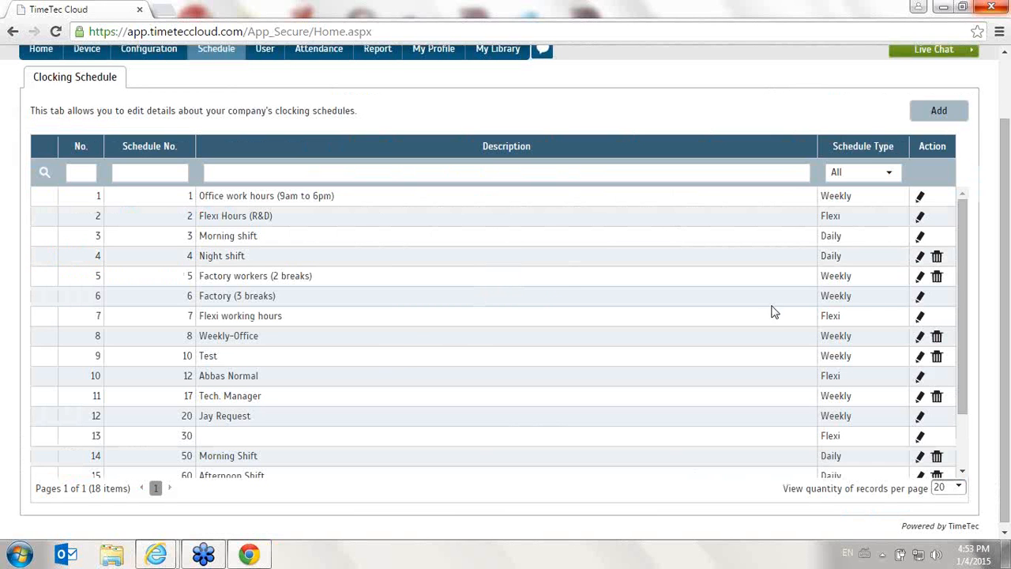
View the Flexi working hours schedule and flexi schedule 129, closing each without changes
{"action": "left_click", "coordinate": [921, 317]}
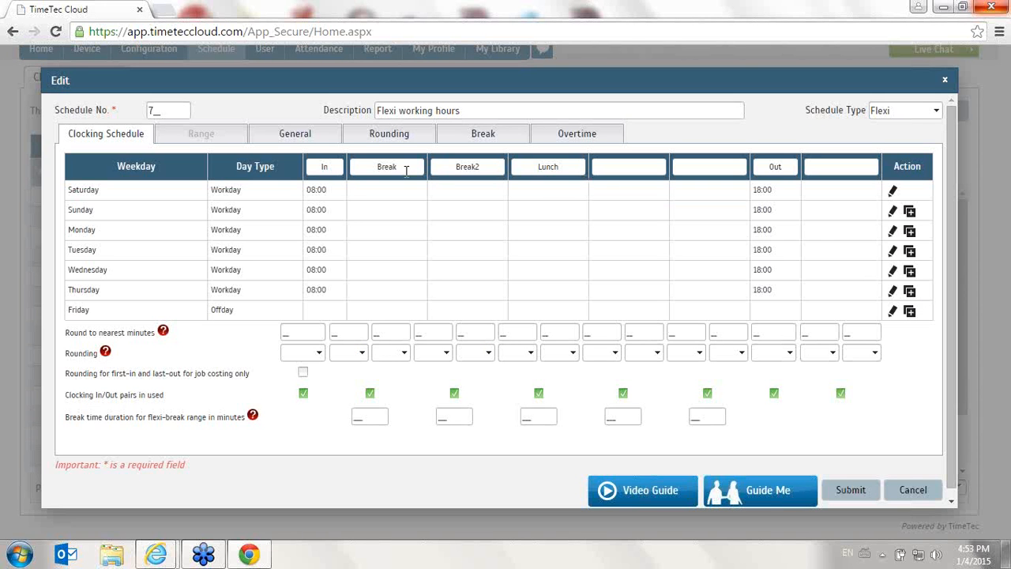
{"action": "left_click", "coordinate": [912, 490]}
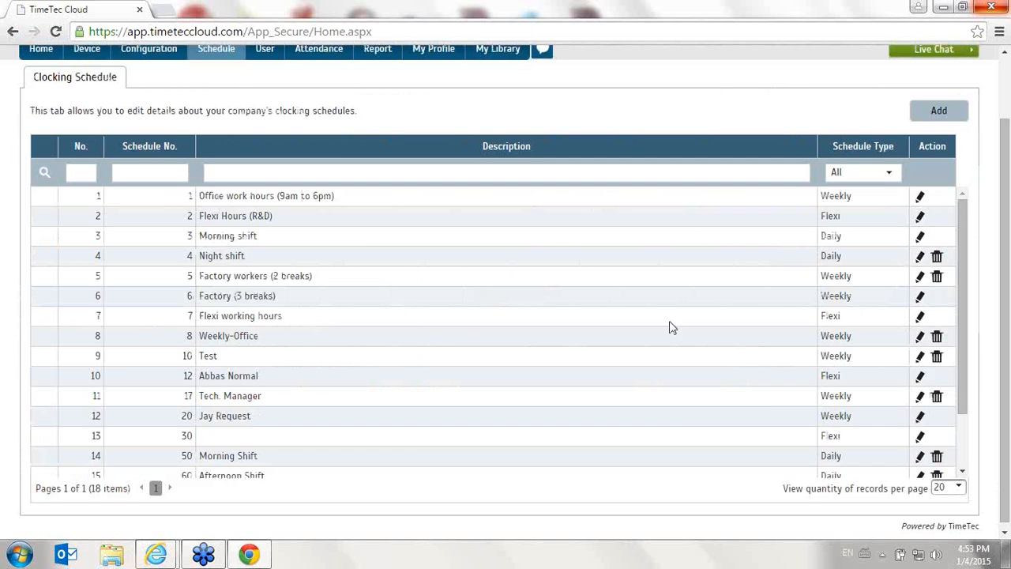
{"action": "scroll", "coordinate": [926, 332], "scroll_direction": "down", "scroll_amount": 3}
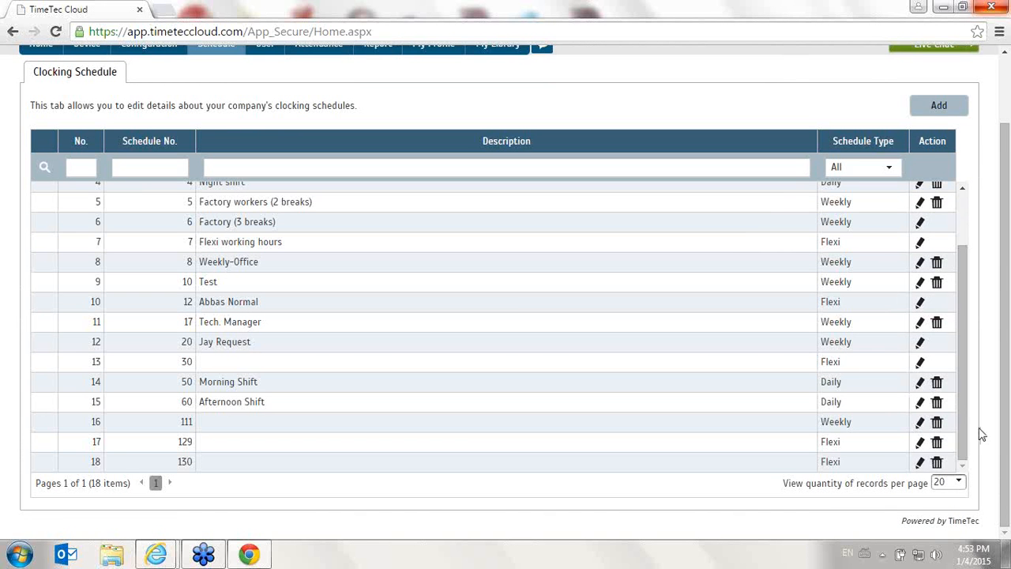
{"action": "left_click", "coordinate": [920, 444]}
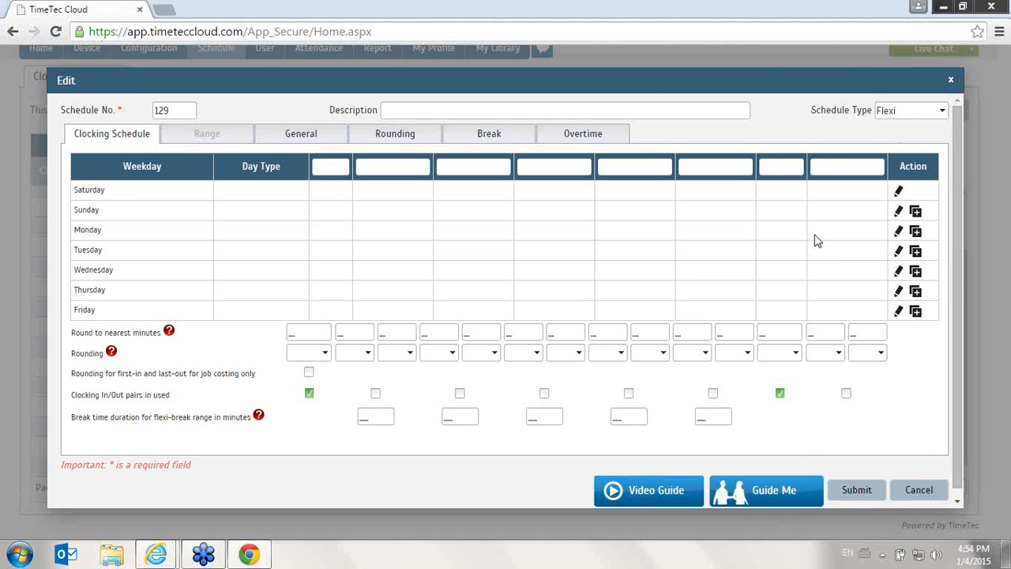
{"action": "left_click", "coordinate": [906, 495]}
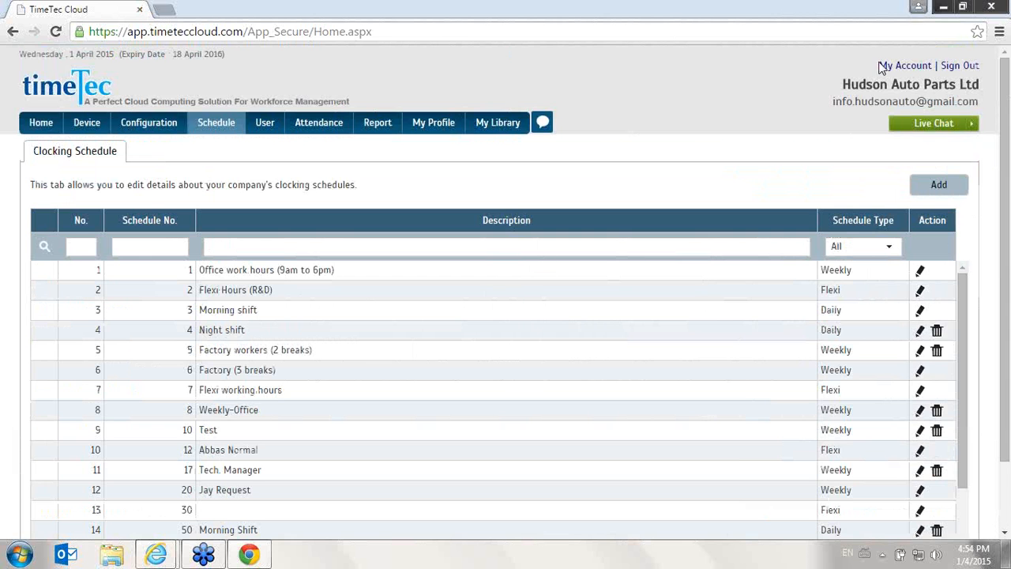
Edit the clocking row of daily schedule 3, Morning shift, and set its In time to 08:00
{"action": "left_click", "coordinate": [920, 310]}
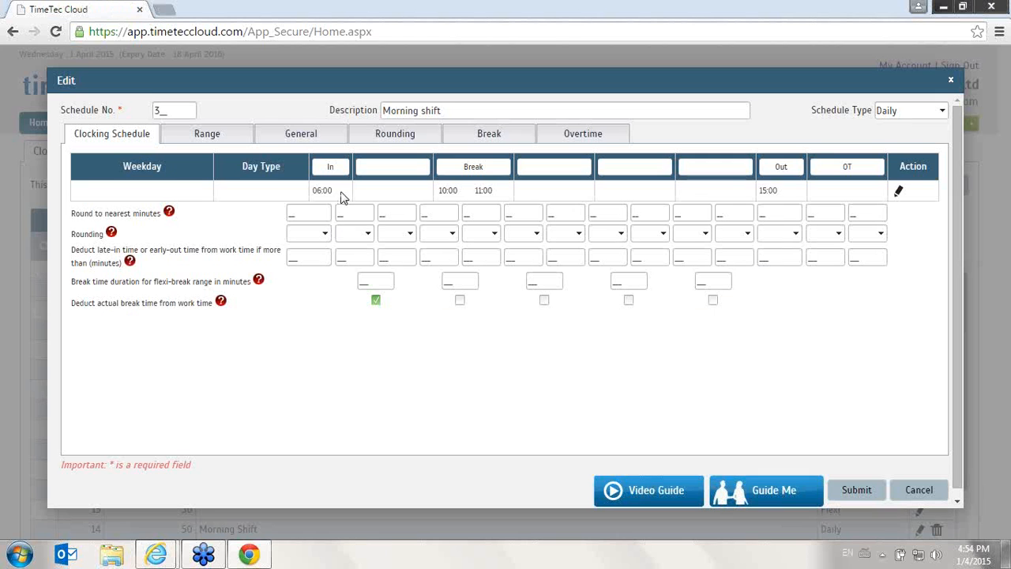
{"action": "left_click_drag", "start_coordinate": [332, 195], "coordinate": [310, 187]}
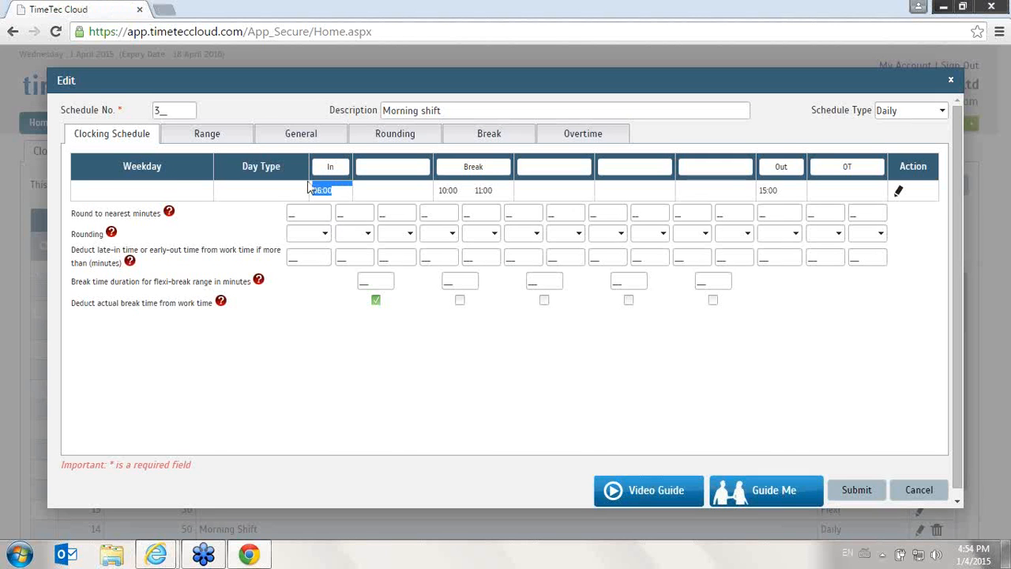
{"action": "left_click", "coordinate": [900, 191]}
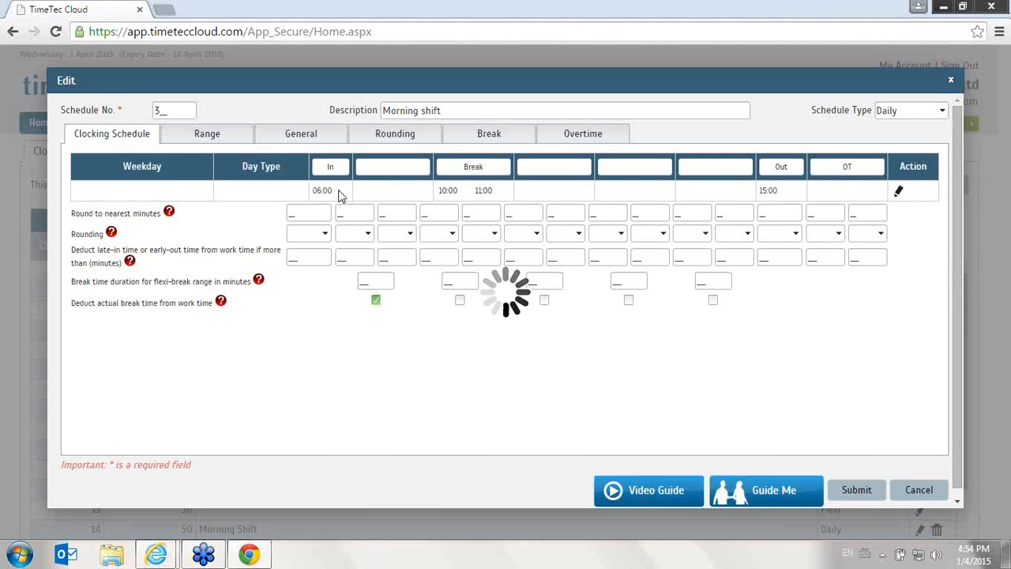
{"action": "left_click", "coordinate": [311, 192]}
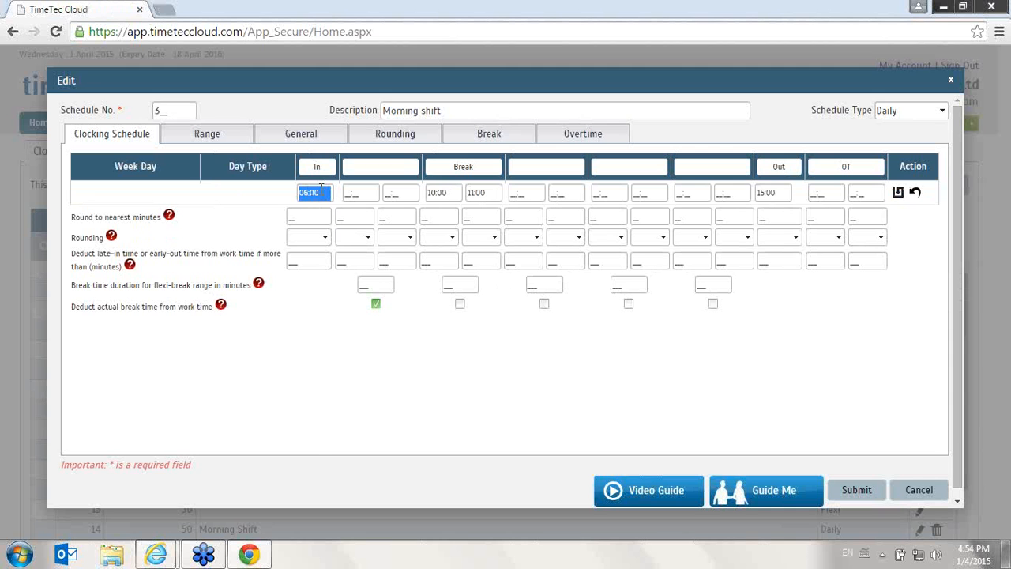
{"action": "type", "text": "08:00"}
{"action": "key", "text": "Tab"}
{"action": "key", "text": "Tab"}
{"action": "key", "text": "Tab"}
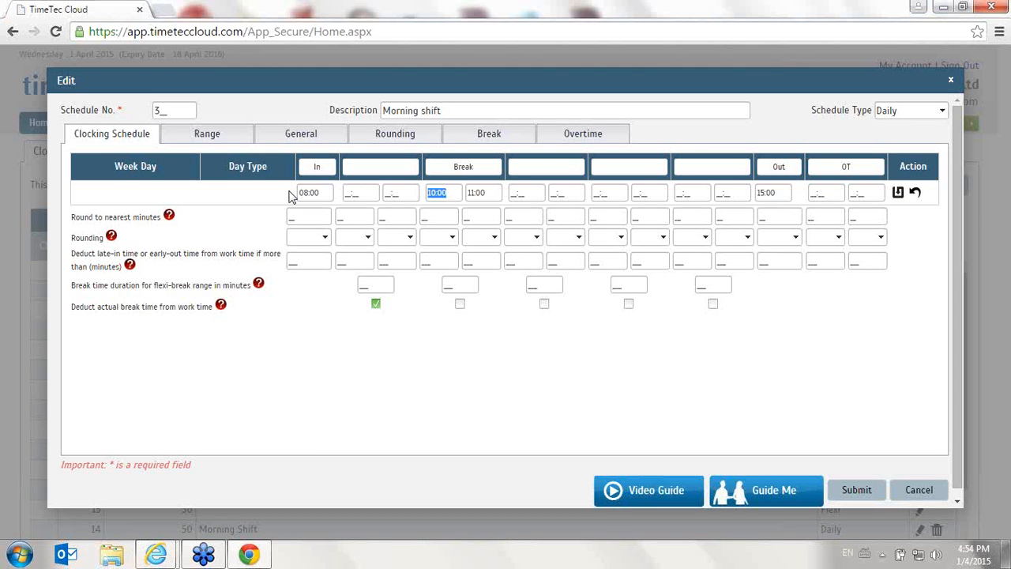
Clear the Morning shift's Break times, set its Out time to 18:00, and save the clocking row
{"action": "key", "text": "BackSpace"}
{"action": "key", "text": "Tab"}
{"action": "key", "text": "BackSpace"}
{"action": "key", "text": "Tab"}
{"action": "key", "text": "Tab"}
{"action": "key", "text": "Tab"}
{"action": "key", "text": "Tab"}
{"action": "key", "text": "Tab"}
{"action": "key", "text": "Tab"}
{"action": "key", "text": "Tab"}
{"action": "type", "text": "1800"}
{"action": "left_click", "coordinate": [899, 193]}
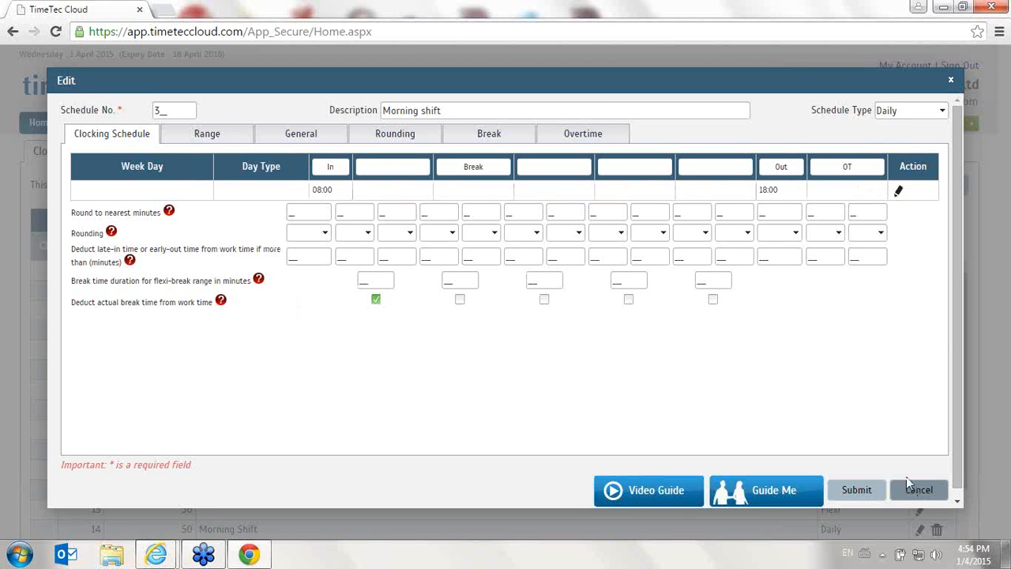
Remove the Break column label from the Morning shift, save its clocking row again, and submit the schedule
{"action": "left_click_drag", "start_coordinate": [495, 167], "coordinate": [355, 154]}
{"action": "key", "text": "BackSpace"}
{"action": "left_click", "coordinate": [901, 192]}
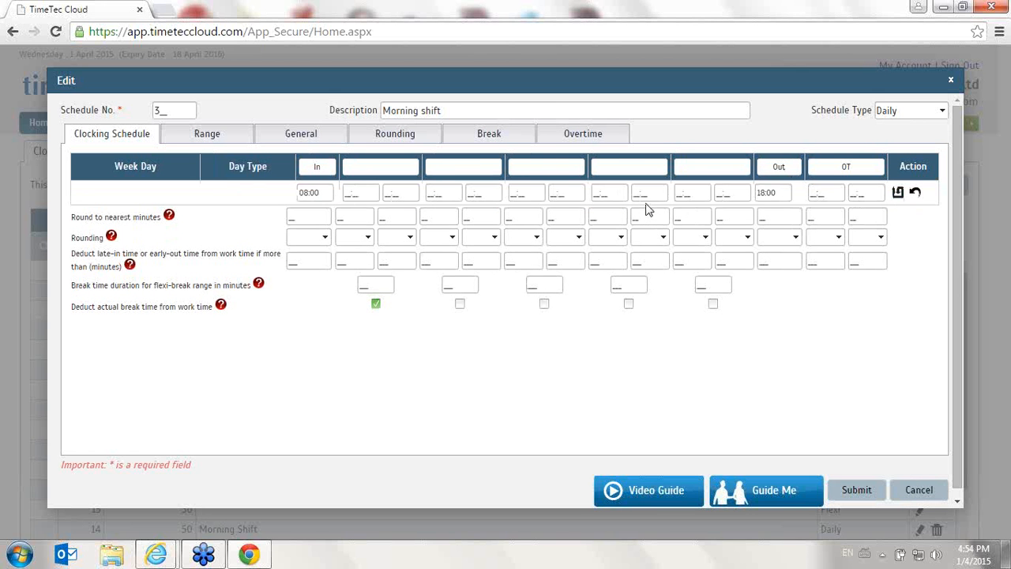
{"action": "left_click", "coordinate": [898, 192]}
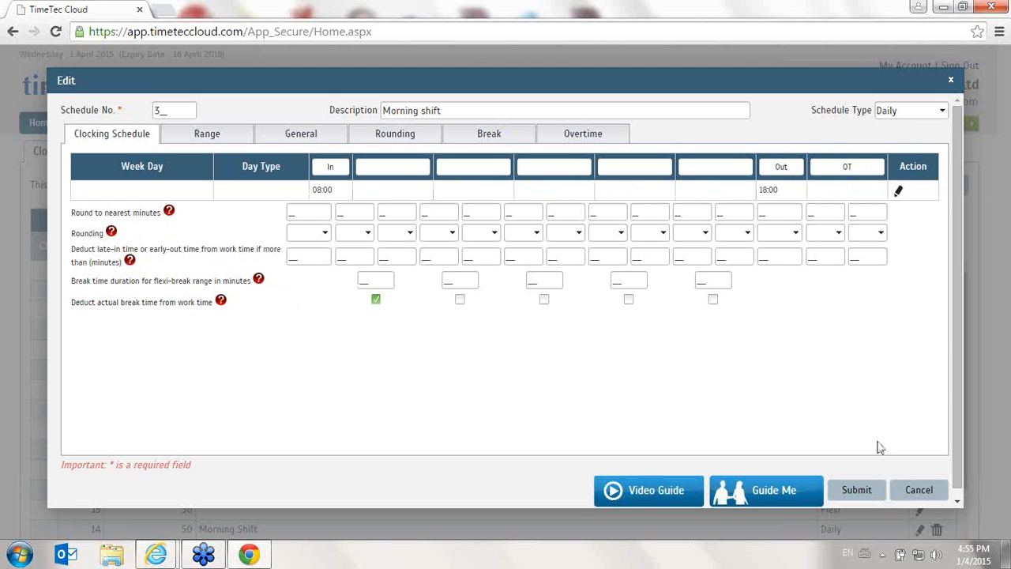
{"action": "left_click", "coordinate": [858, 491]}
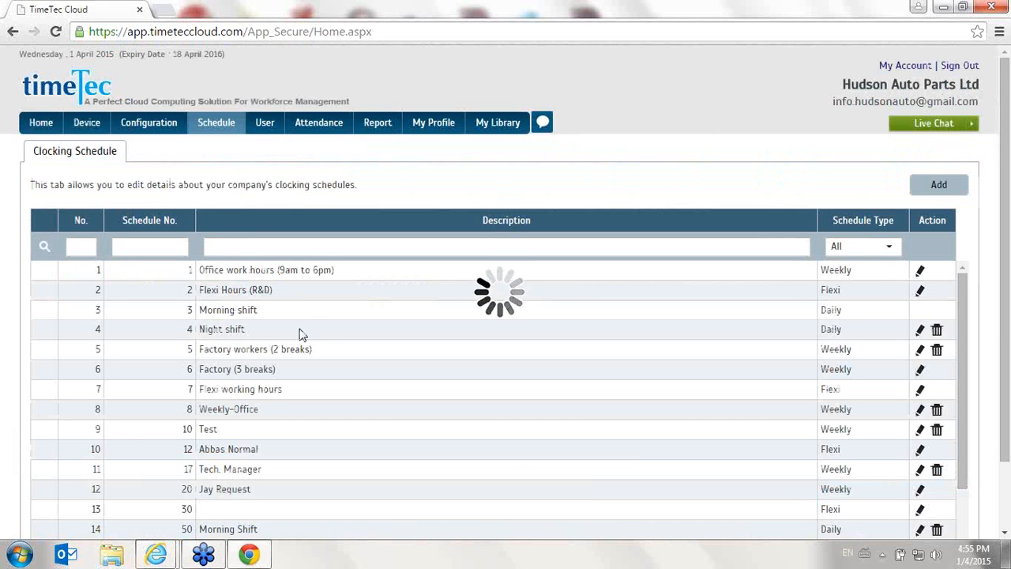
Look through the clocking schedule list and open flexi schedule 129
{"action": "scroll", "coordinate": [306, 330], "scroll_direction": "down", "scroll_amount": 5}
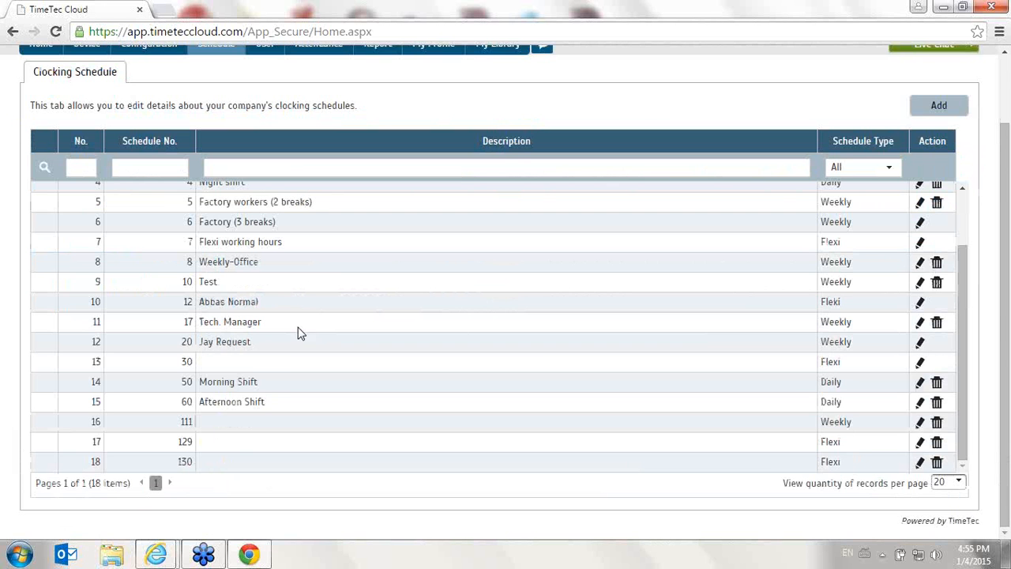
{"action": "scroll", "coordinate": [289, 310], "scroll_direction": "up", "scroll_amount": 3}
{"action": "scroll", "coordinate": [289, 310], "scroll_direction": "down", "scroll_amount": 1}
{"action": "scroll", "coordinate": [289, 315], "scroll_direction": "down", "scroll_amount": 2}
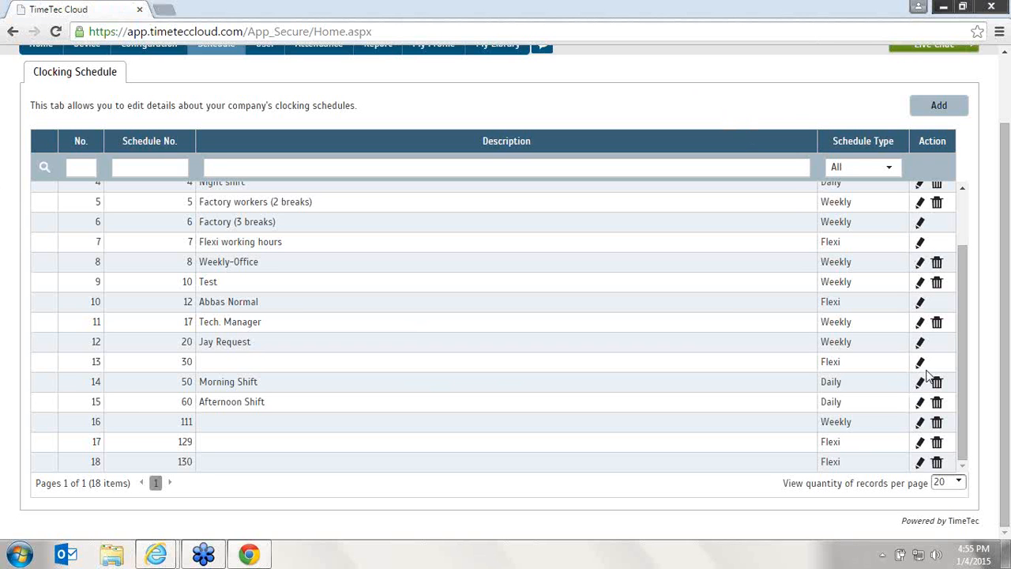
{"action": "left_click", "coordinate": [933, 440]}
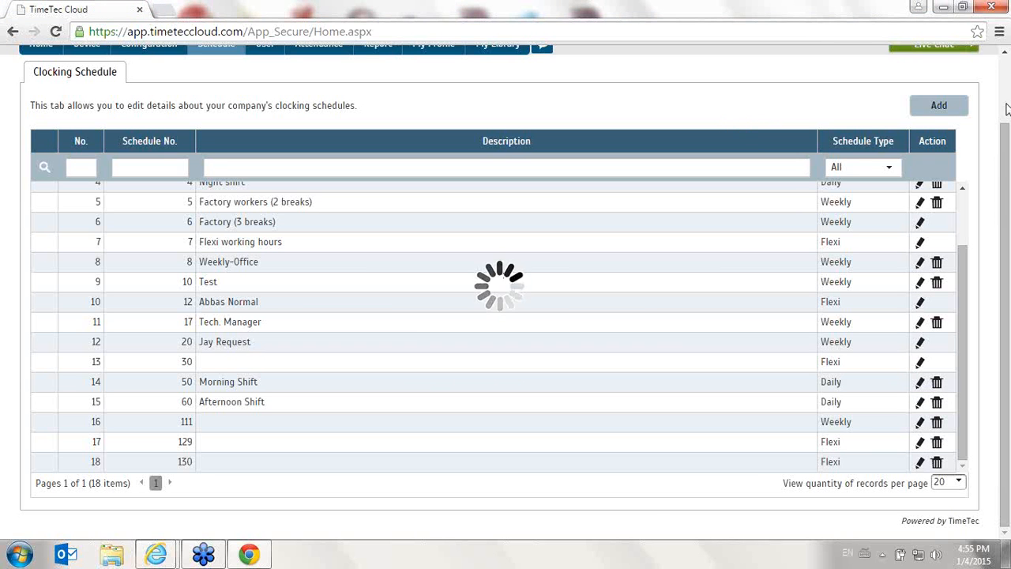
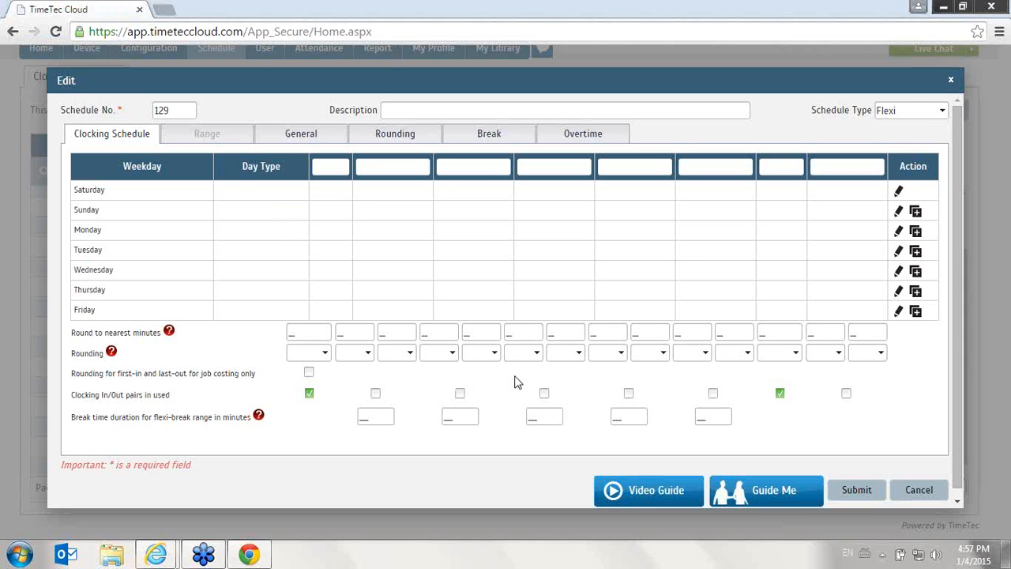
Set Sunday's day type to RESTDAY in flexi schedule 129 and save the row
{"action": "left_click", "coordinate": [343, 164]}
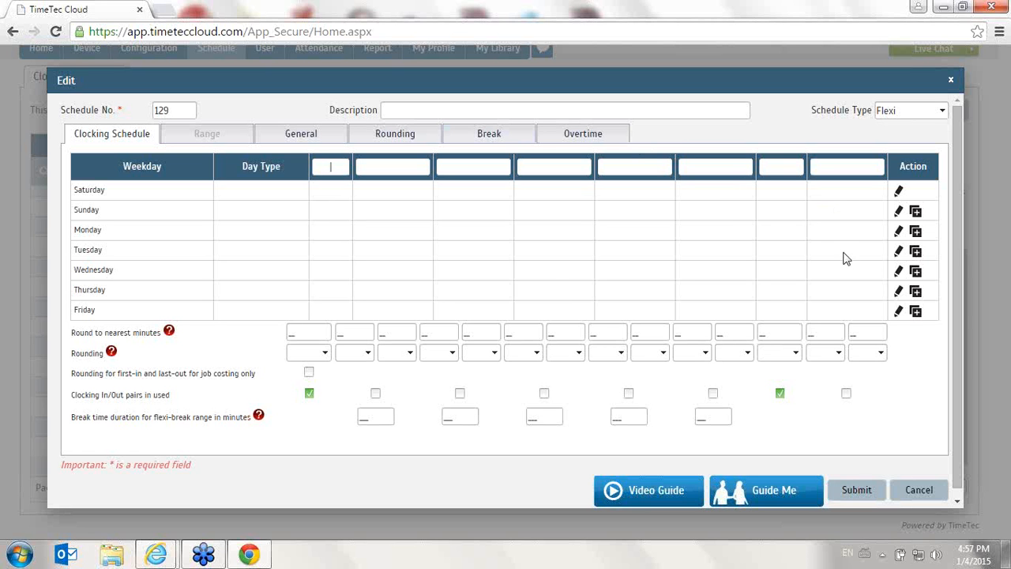
{"action": "left_click", "coordinate": [899, 230]}
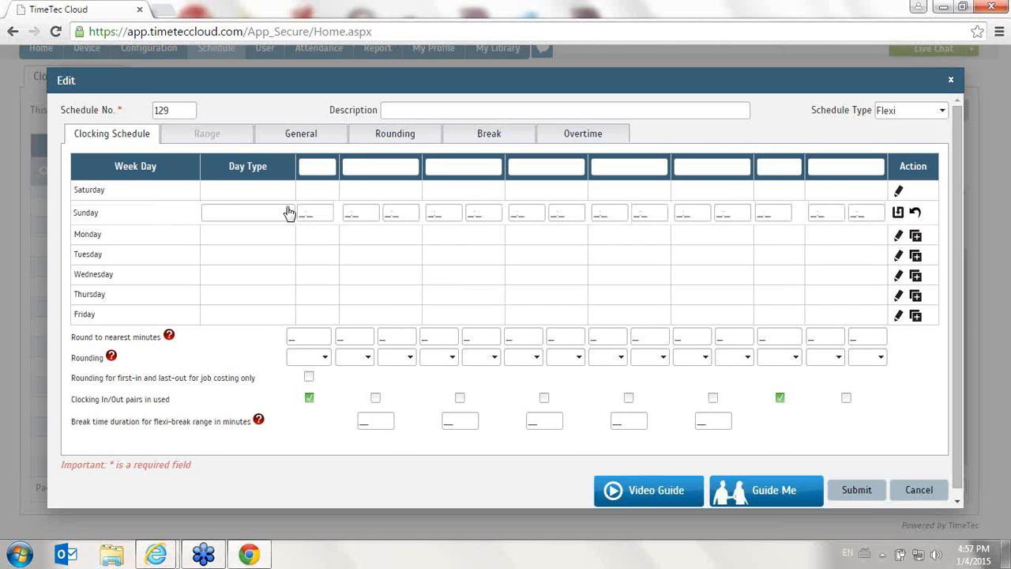
{"action": "left_click", "coordinate": [286, 212]}
{"action": "left_click", "coordinate": [255, 250]}
{"action": "left_click", "coordinate": [272, 213]}
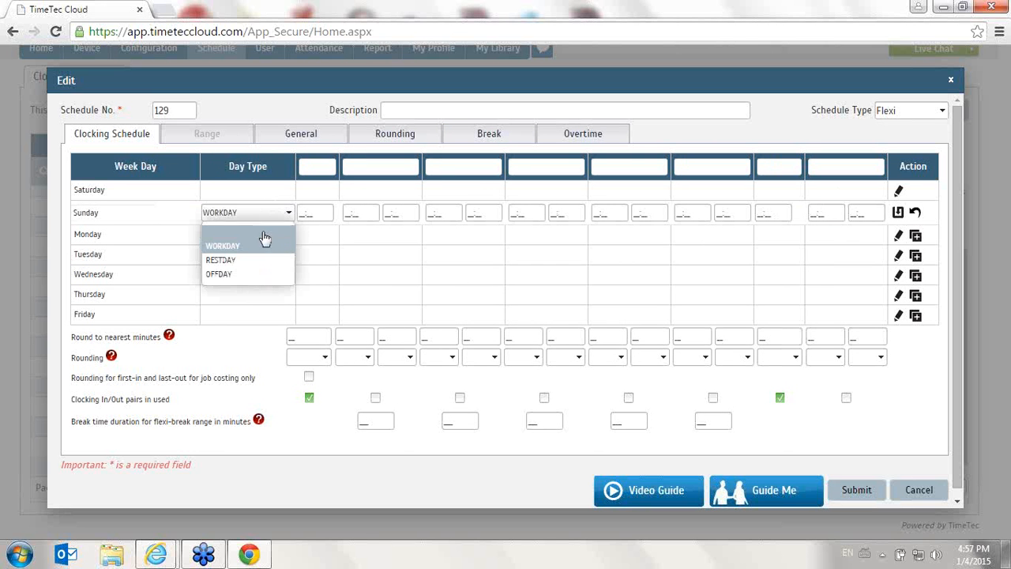
{"action": "left_click", "coordinate": [261, 259]}
{"action": "left_click", "coordinate": [898, 212]}
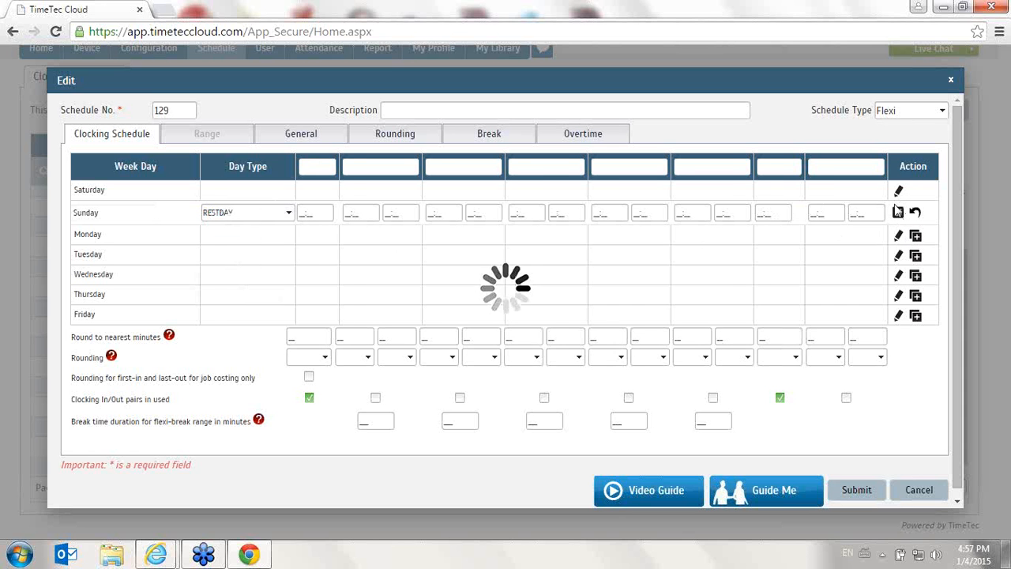
Edit Monday's row and set its day type to WORKDAY
{"action": "left_click", "coordinate": [899, 231]}
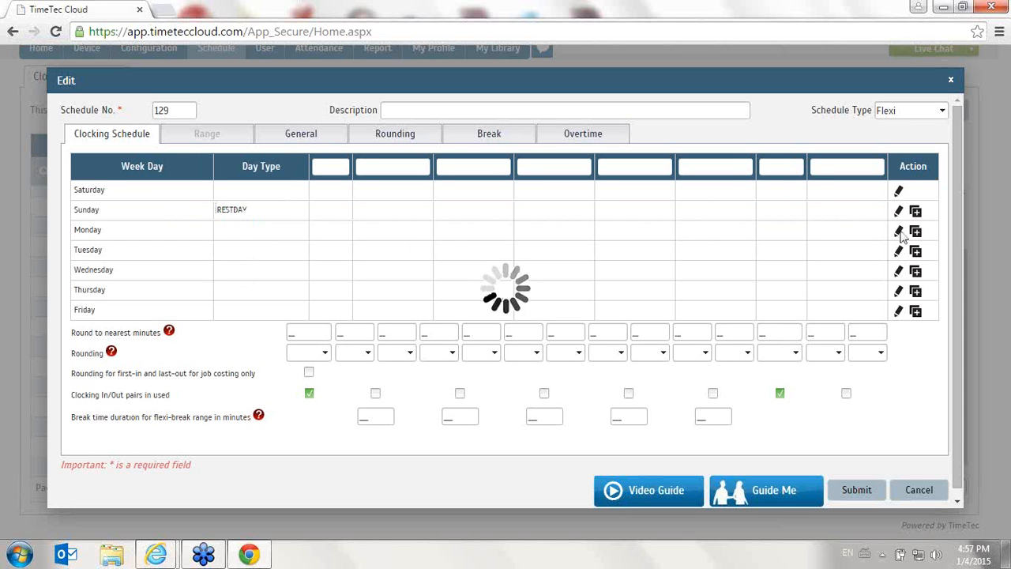
{"action": "left_click", "coordinate": [242, 238]}
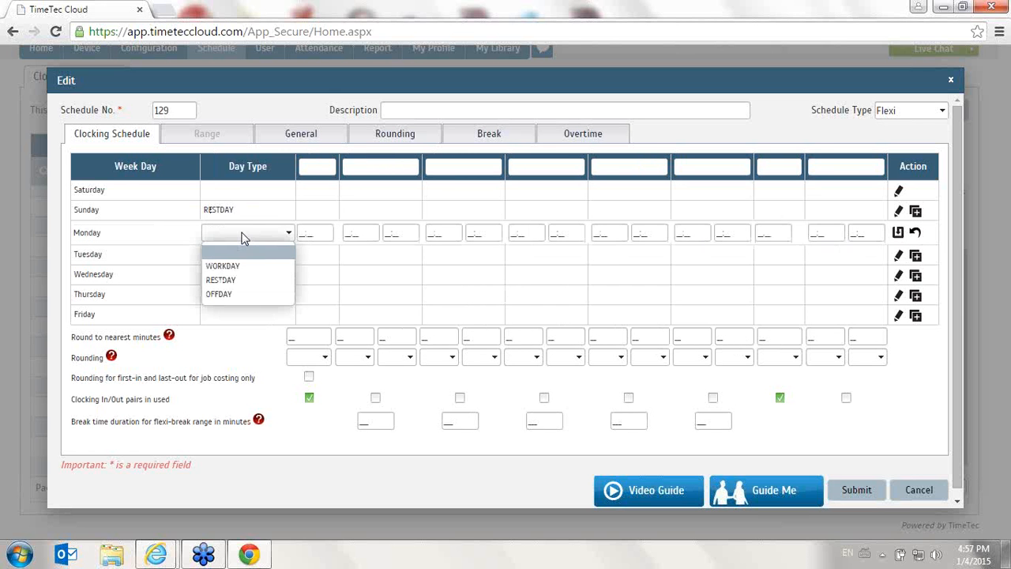
{"action": "left_click", "coordinate": [223, 266]}
Label the first clocking column In and the second-to-last one Out, and save Monday's row
{"action": "left_click", "coordinate": [330, 168]}
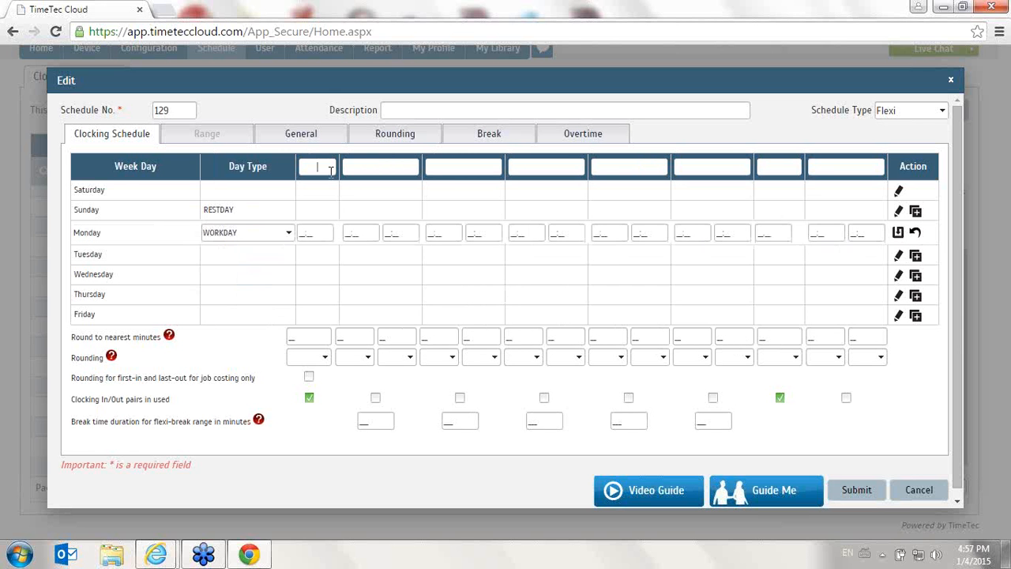
{"action": "type", "text": "iN"}
{"action": "key", "text": "Tab"}
{"action": "left_click_drag", "start_coordinate": [328, 169], "coordinate": [303, 165]}
{"action": "key", "text": "BackSpace"}
{"action": "type", "text": "In"}
{"action": "left_click", "coordinate": [776, 164]}
{"action": "type", "text": "Out"}
{"action": "left_click", "coordinate": [898, 233]}
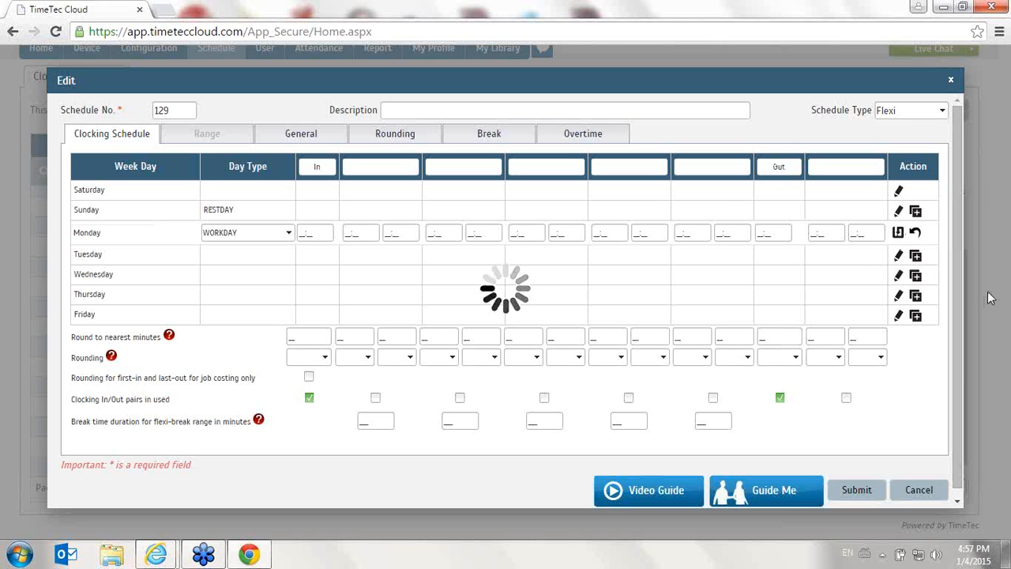
Copy Monday's workday setting to Tuesday, Wednesday, Thursday and Friday
{"action": "left_click", "coordinate": [917, 253]}
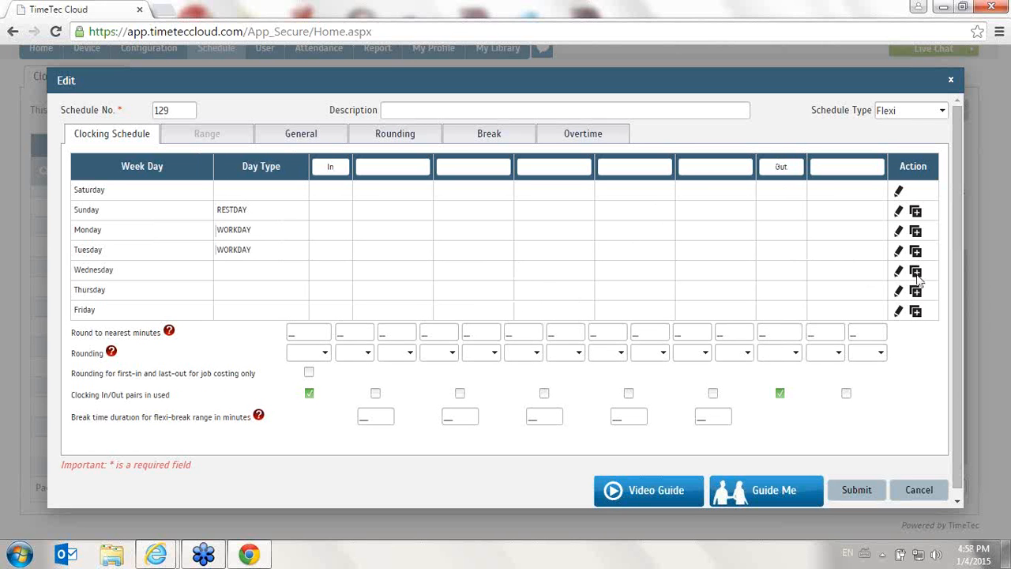
{"action": "left_click", "coordinate": [916, 274]}
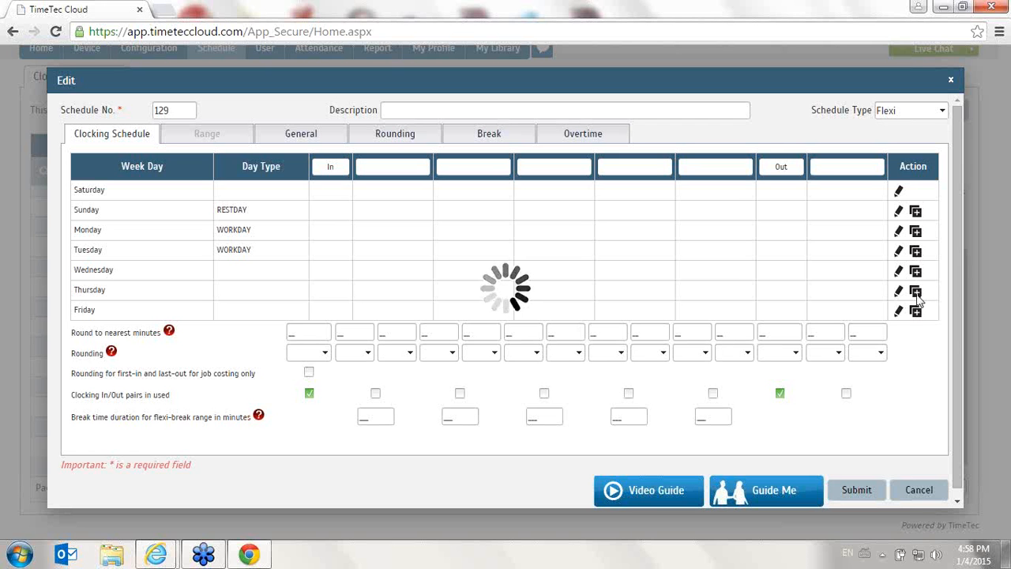
{"action": "left_click", "coordinate": [916, 292]}
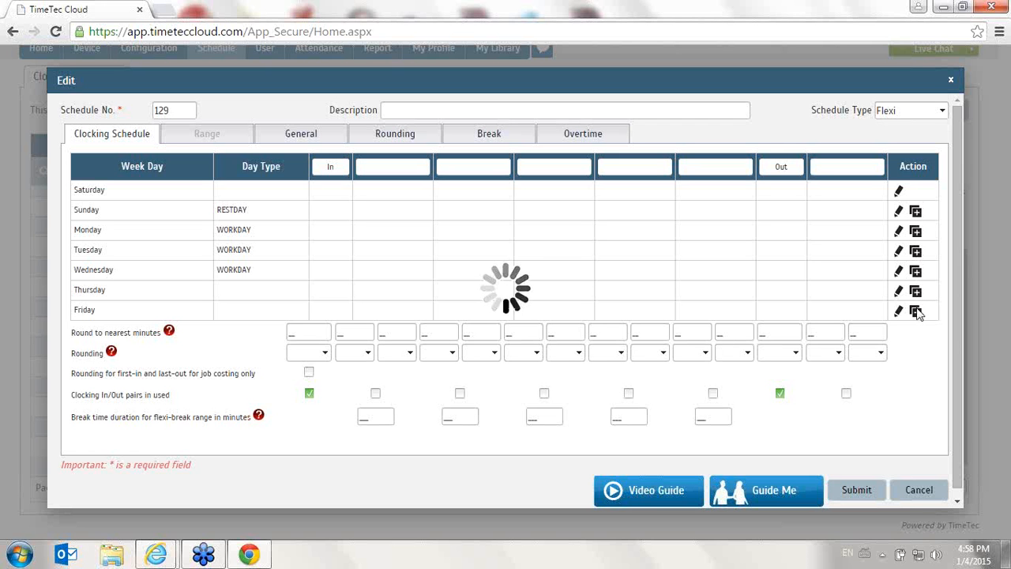
{"action": "left_click", "coordinate": [917, 312]}
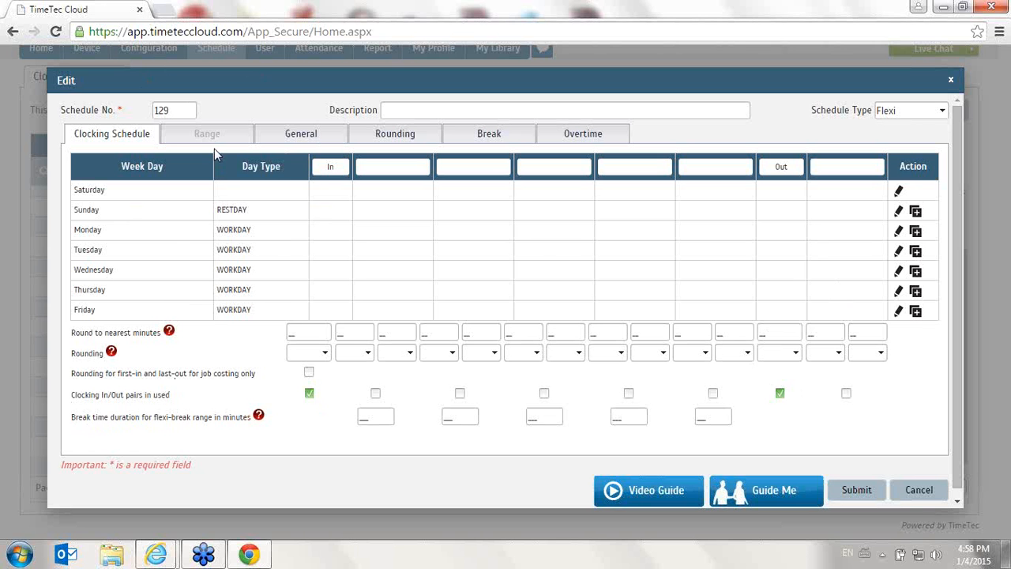
In the schedule's general rules, set the maximum work hours considered as the same work day to 8:00
{"action": "left_click", "coordinate": [299, 136]}
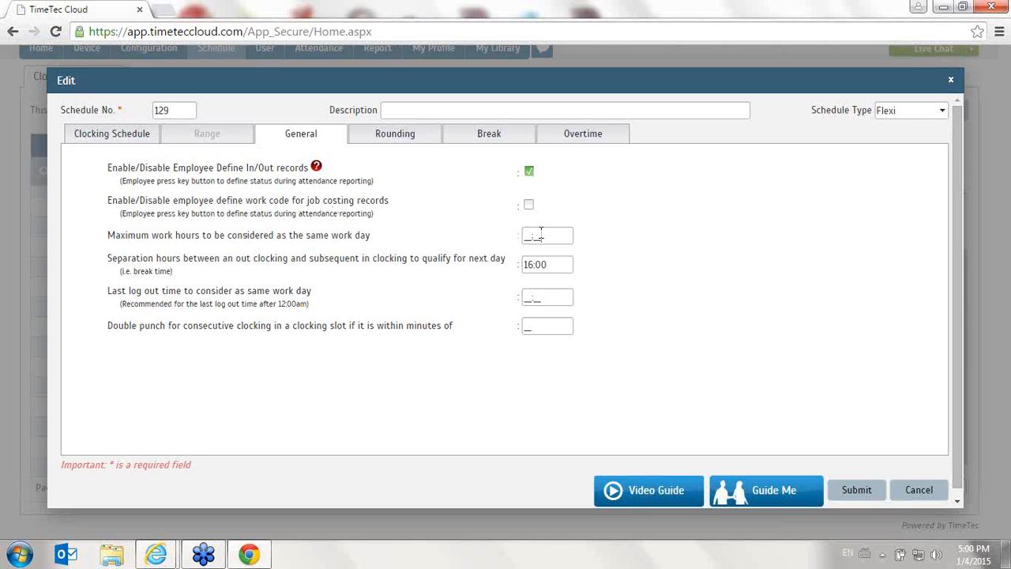
{"action": "left_click_drag", "start_coordinate": [537, 235], "coordinate": [518, 238]}
{"action": "type", "text": "0800"}
{"action": "left_click", "coordinate": [811, 288]}
{"action": "left_click_drag", "start_coordinate": [568, 237], "coordinate": [449, 238]}
{"action": "left_click_drag", "start_coordinate": [563, 265], "coordinate": [505, 268]}
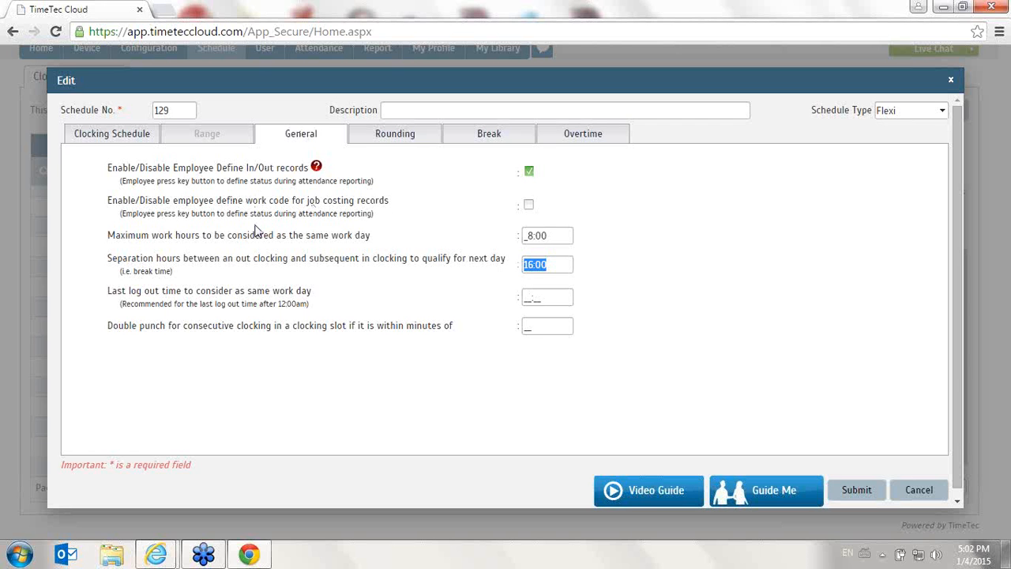
Clear the maximum work hours considered as the same work day
{"action": "left_click", "coordinate": [553, 241]}
{"action": "left_click_drag", "start_coordinate": [554, 241], "coordinate": [228, 238]}
{"action": "left_click_drag", "start_coordinate": [105, 236], "coordinate": [474, 233]}
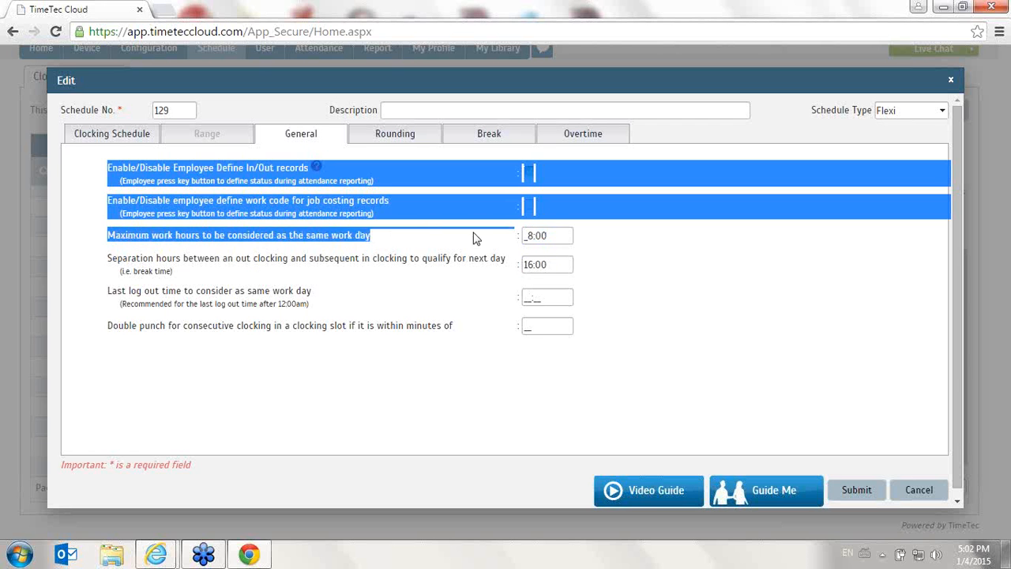
{"action": "left_click", "coordinate": [553, 235]}
{"action": "left_click_drag", "start_coordinate": [554, 235], "coordinate": [516, 239]}
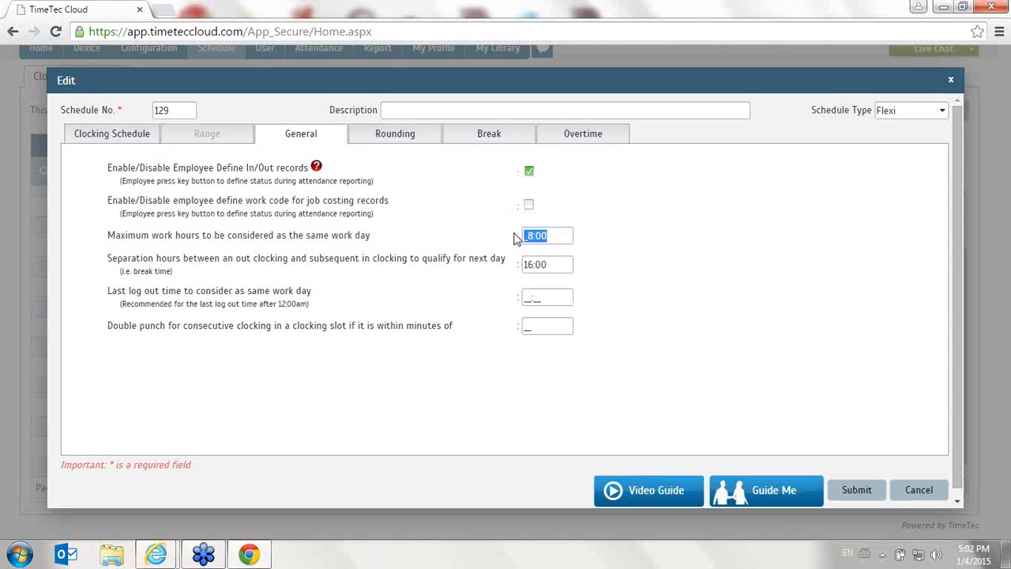
{"action": "key", "text": "BackSpace"}
Enter 04:00 as the last log out time for the same work day and clear it again
{"action": "left_click", "coordinate": [547, 299]}
{"action": "type", "text": "0400"}
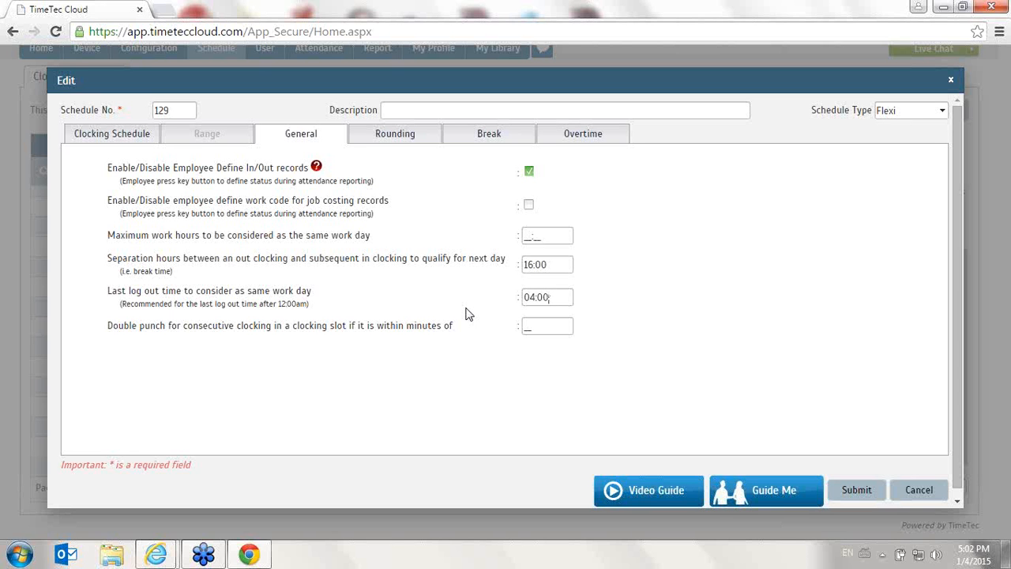
{"action": "key", "text": "BackSpace"}
{"action": "key", "text": "BackSpace"}
{"action": "key", "text": "BackSpace"}
{"action": "key", "text": "BackSpace"}
Clear the separation hours between an out clocking and the subsequent in clocking
{"action": "left_click_drag", "start_coordinate": [564, 264], "coordinate": [528, 264]}
{"action": "key", "text": "BackSpace"}
{"action": "left_click", "coordinate": [539, 305]}
{"action": "left_click", "coordinate": [561, 393]}
Set the double punch interval for consecutive clockings in a slot to 30 minutes in the general rules
{"action": "left_click", "coordinate": [109, 139]}
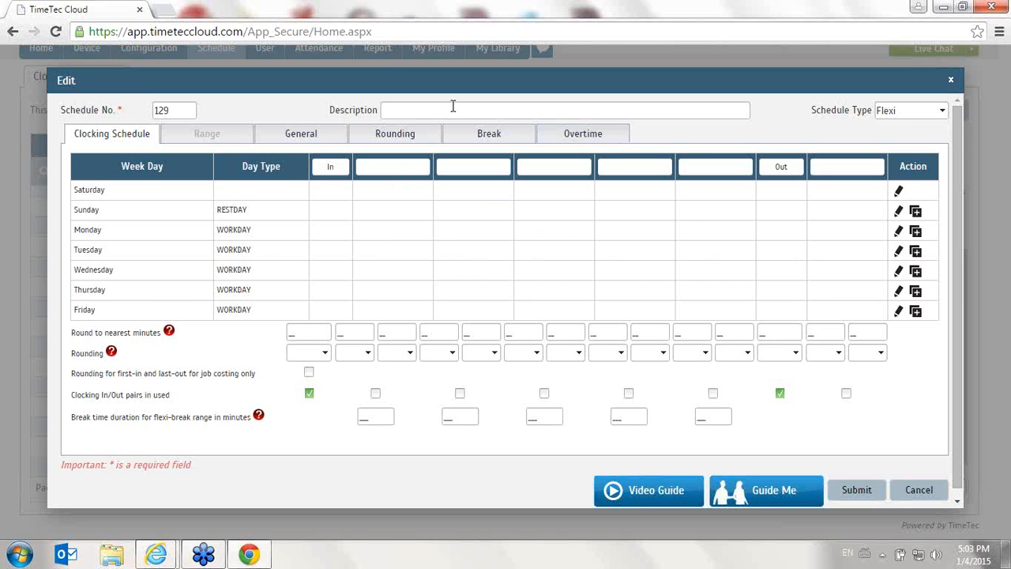
{"action": "left_click", "coordinate": [319, 139]}
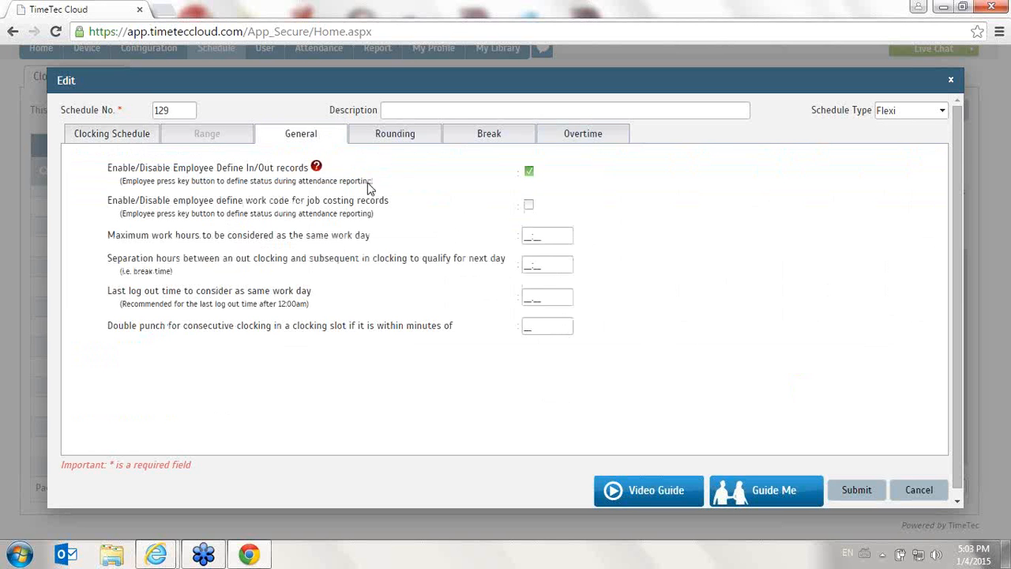
{"action": "left_click_drag", "start_coordinate": [105, 325], "coordinate": [200, 346]}
{"action": "left_click_drag", "start_coordinate": [129, 326], "coordinate": [452, 330]}
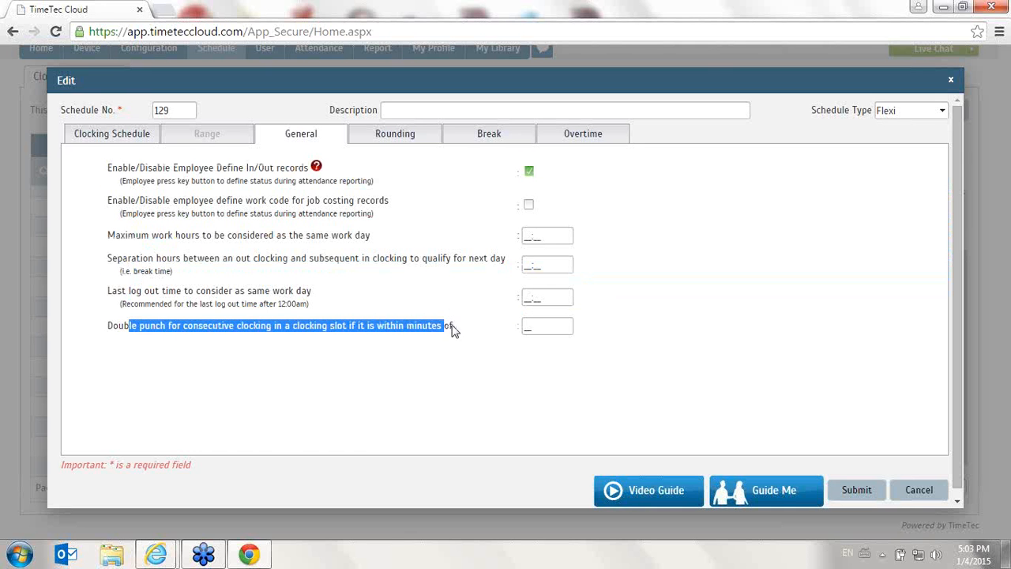
{"action": "left_click", "coordinate": [550, 326]}
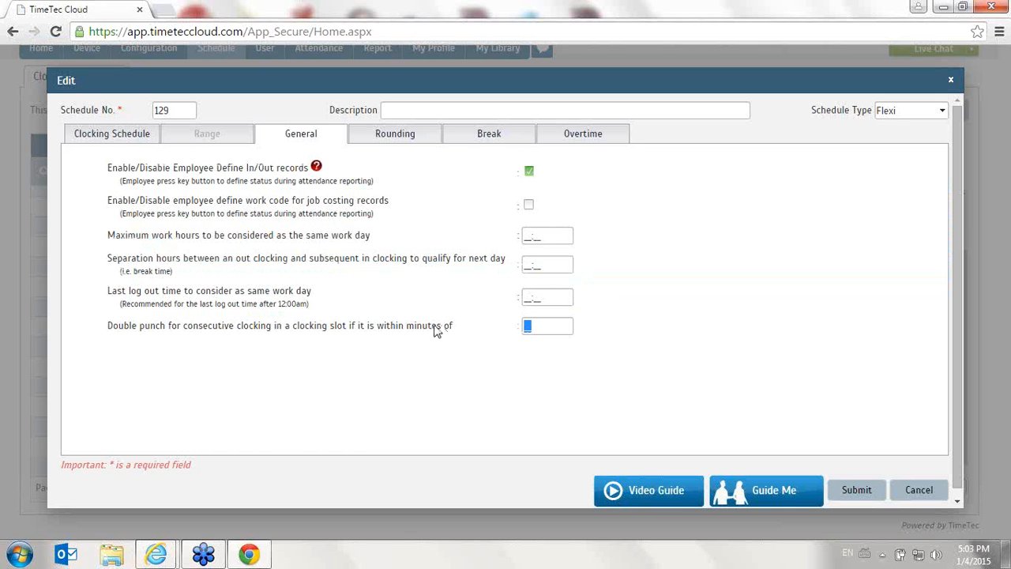
{"action": "type", "text": "30"}
{"action": "left_click_drag", "start_coordinate": [565, 325], "coordinate": [501, 332]}
Review the schedule's rounding, break and overtime rules
{"action": "left_click", "coordinate": [372, 136]}
{"action": "left_click", "coordinate": [486, 143]}
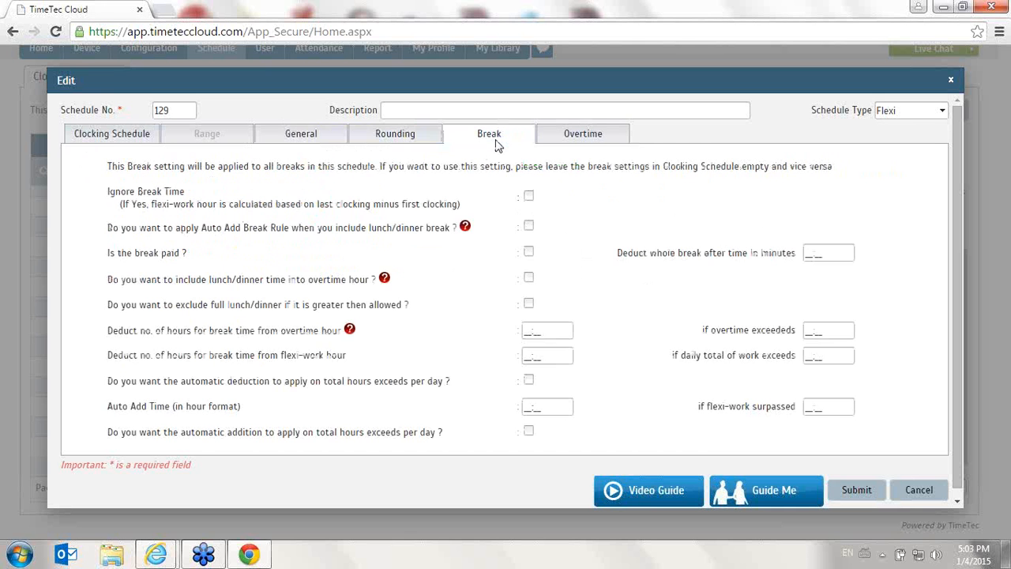
{"action": "left_click", "coordinate": [606, 139]}
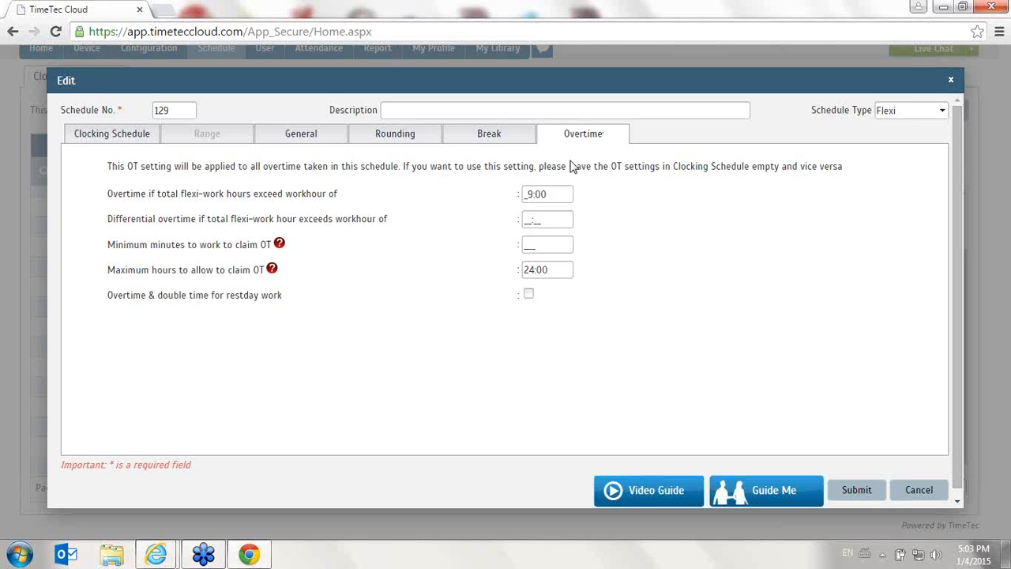
Return to the general rules and enter 8:00 as the maximum work hours for the same work day
{"action": "left_click", "coordinate": [284, 134]}
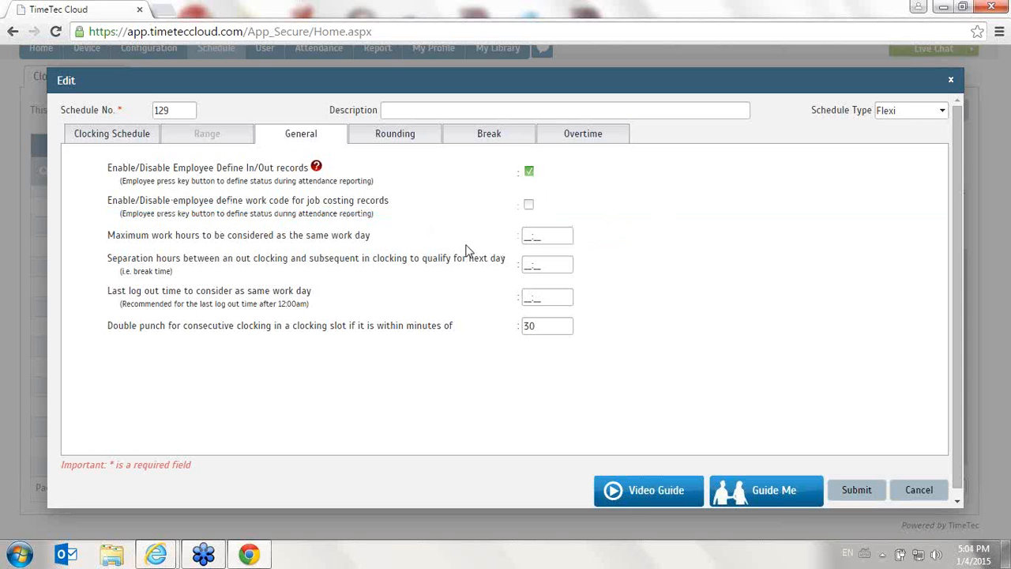
{"action": "left_click_drag", "start_coordinate": [548, 235], "coordinate": [464, 246]}
{"action": "type", "text": "0800"}
{"action": "left_click_drag", "start_coordinate": [555, 263], "coordinate": [512, 269]}
Set the last log out time for the same work day to 04:00, clear the maximum work hours, and submit the schedule
{"action": "left_click_drag", "start_coordinate": [544, 299], "coordinate": [515, 307]}
{"action": "type", "text": "0400"}
{"action": "left_click_drag", "start_coordinate": [565, 237], "coordinate": [506, 244]}
{"action": "key", "text": "BackSpace"}
{"action": "left_click", "coordinate": [876, 490]}
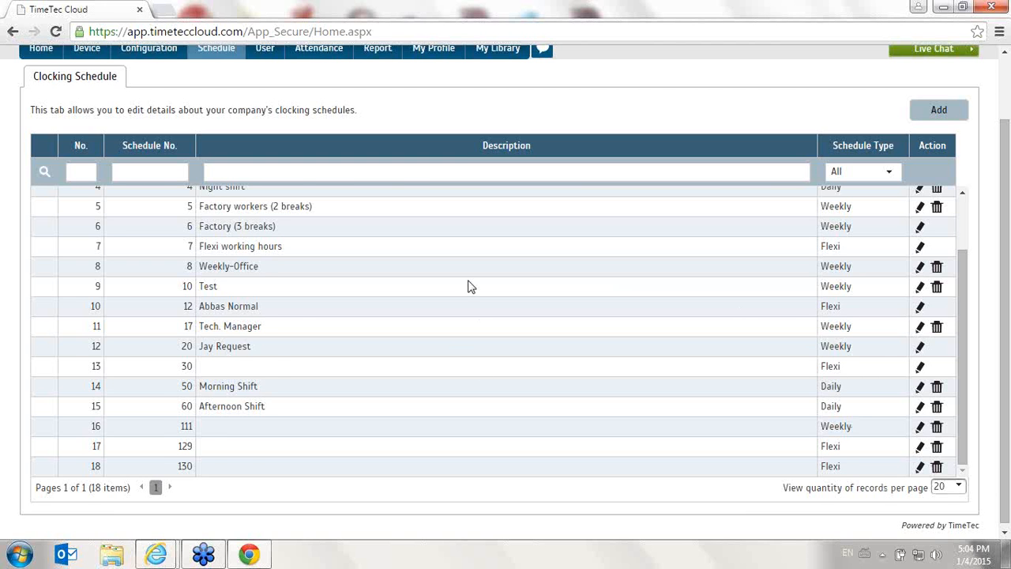
Open the Group Duty Roster page
{"action": "scroll", "coordinate": [468, 286], "scroll_direction": "up", "scroll_amount": 5}
{"action": "mouse_move", "coordinate": [215, 122]}
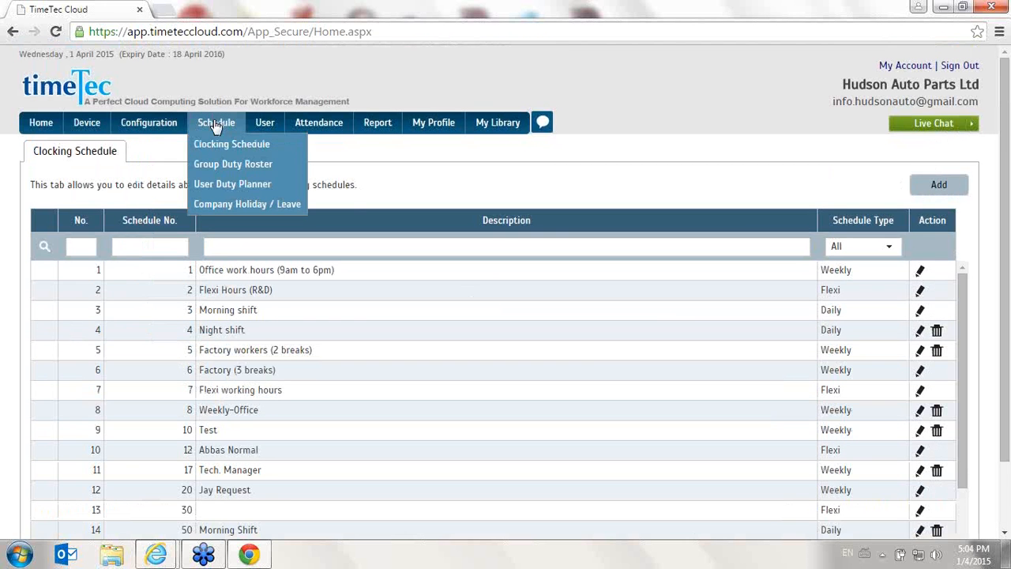
{"action": "left_click", "coordinate": [237, 164]}
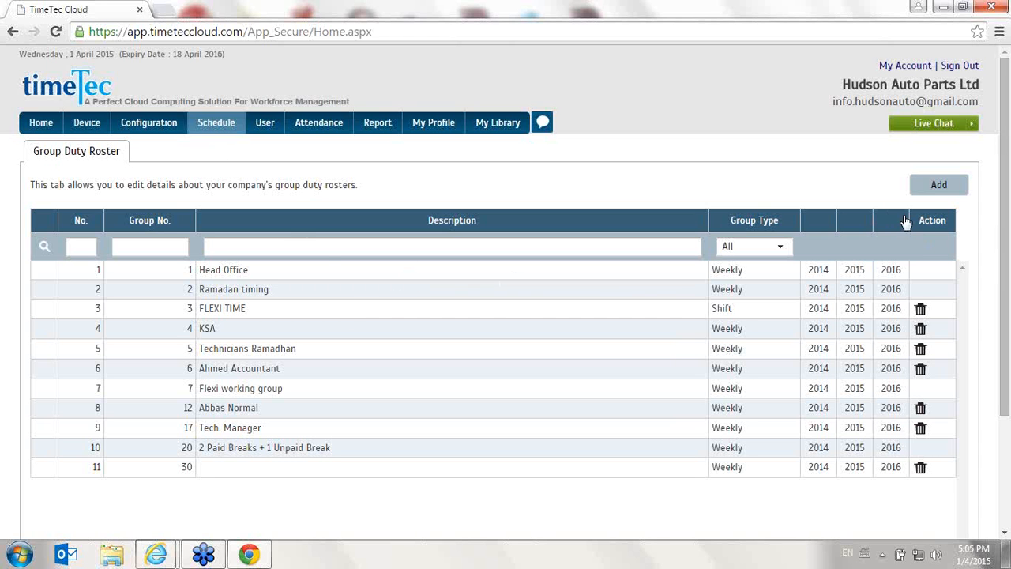
Start a new Weekly duty group with group number 111 and fill its 2015 calendar with schedule 111
{"action": "left_click", "coordinate": [936, 190]}
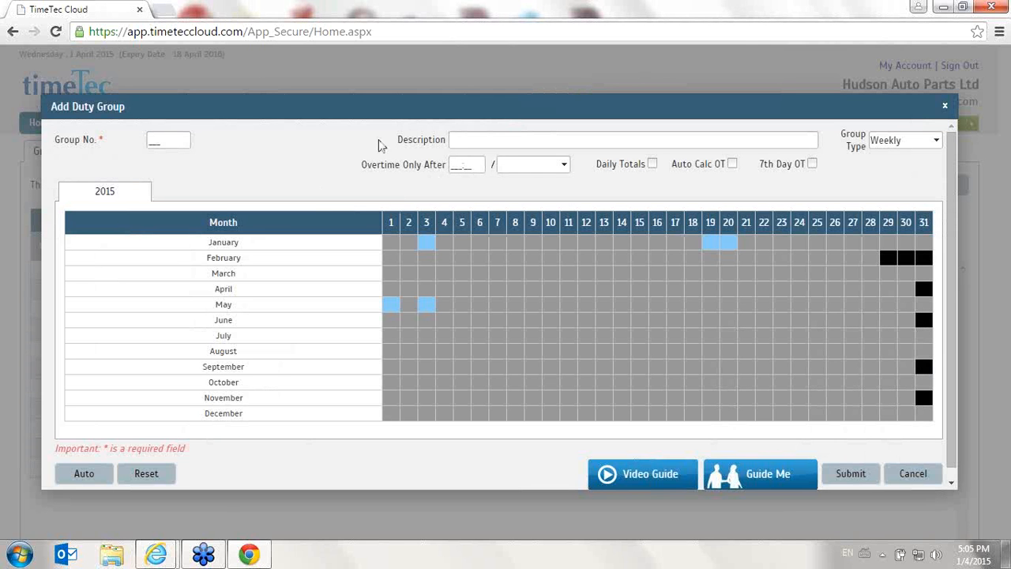
{"action": "left_click_drag", "start_coordinate": [185, 138], "coordinate": [1, 141]}
{"action": "type", "text": "111"}
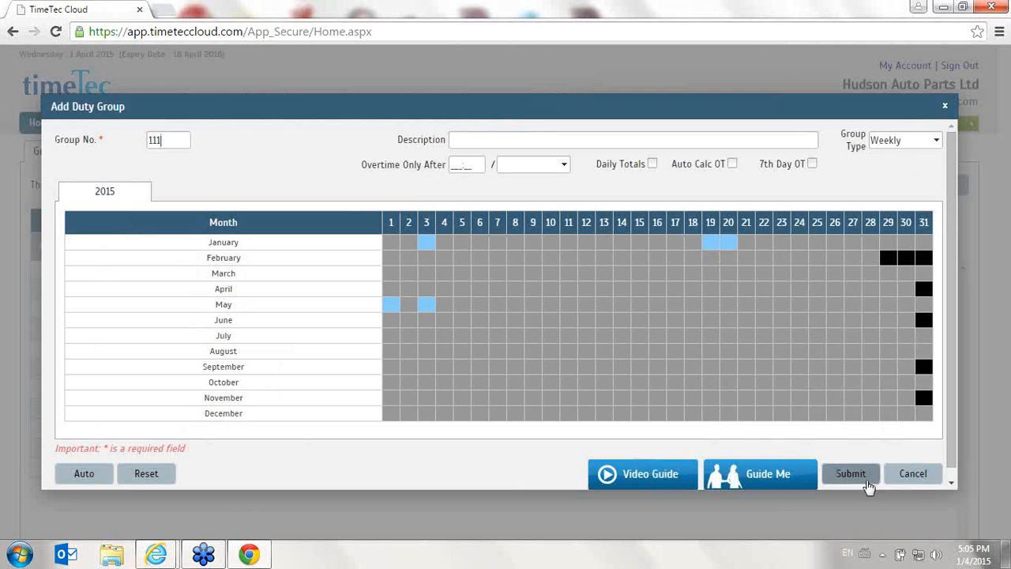
{"action": "left_click", "coordinate": [867, 484]}
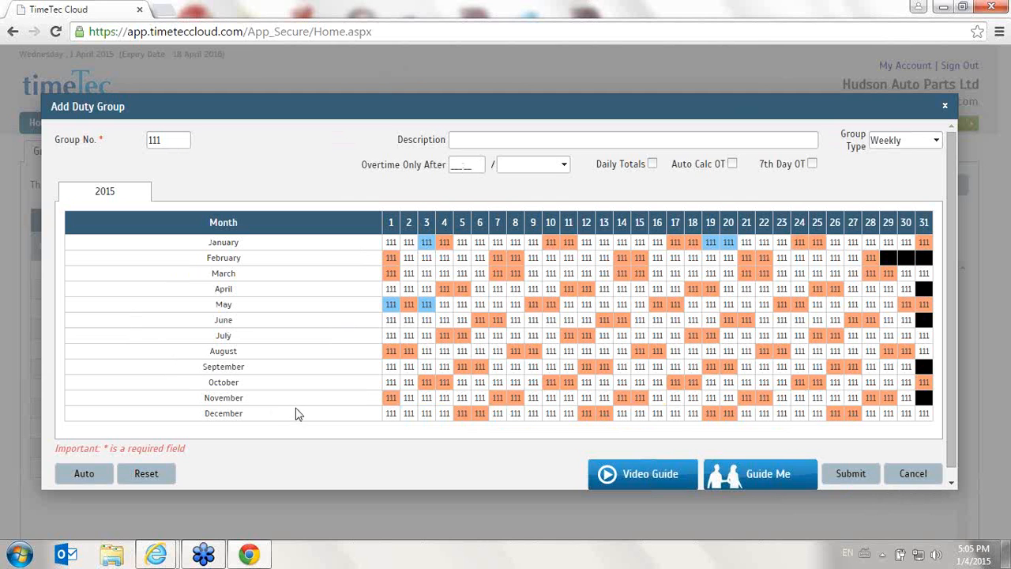
Check the available group types and the holidays marked in January and May on the duty group's calendar
{"action": "left_click", "coordinate": [913, 146]}
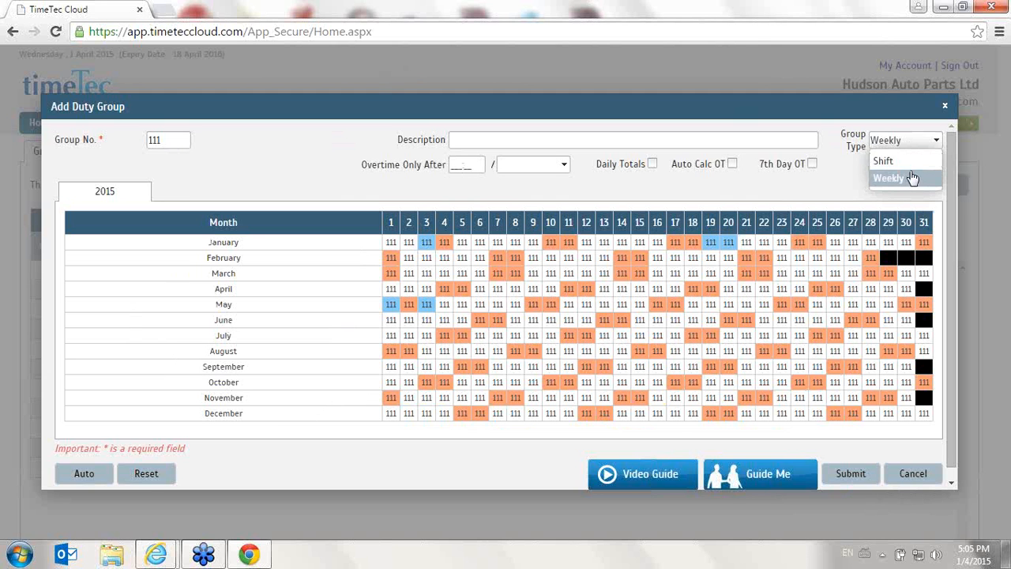
{"action": "left_click", "coordinate": [249, 229]}
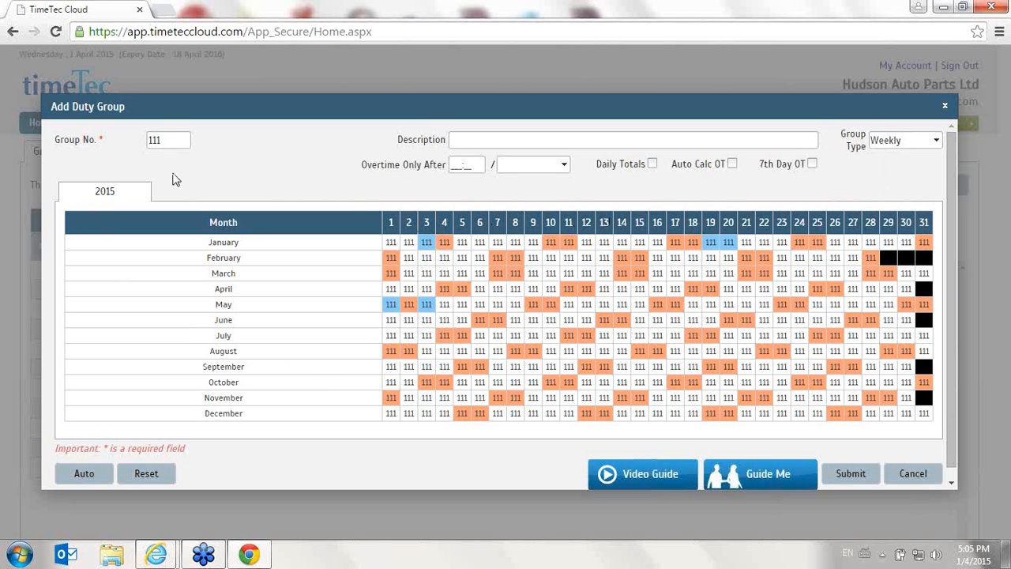
{"action": "left_click", "coordinate": [510, 264]}
{"action": "mouse_move", "coordinate": [390, 312]}
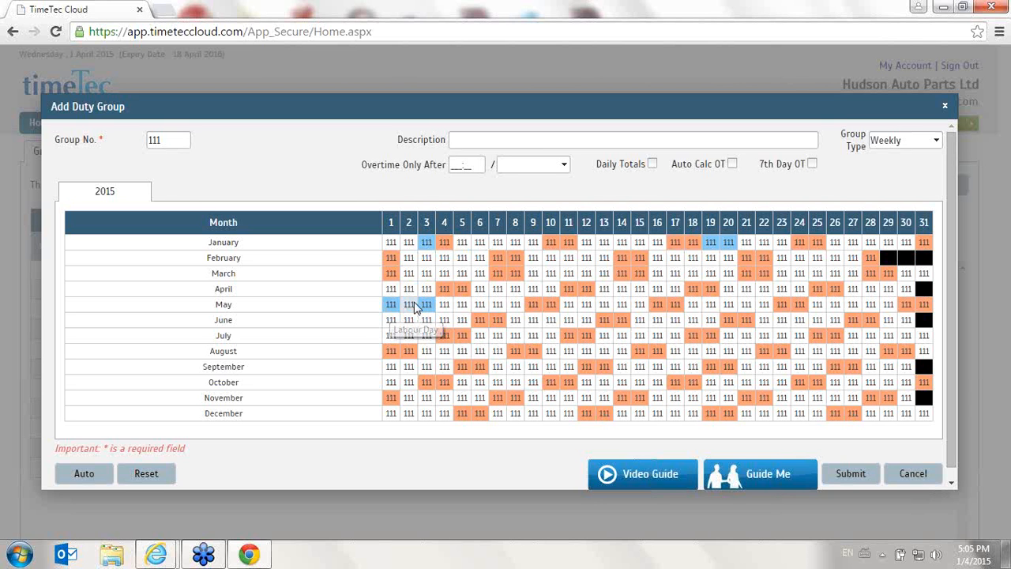
{"action": "mouse_move", "coordinate": [426, 309]}
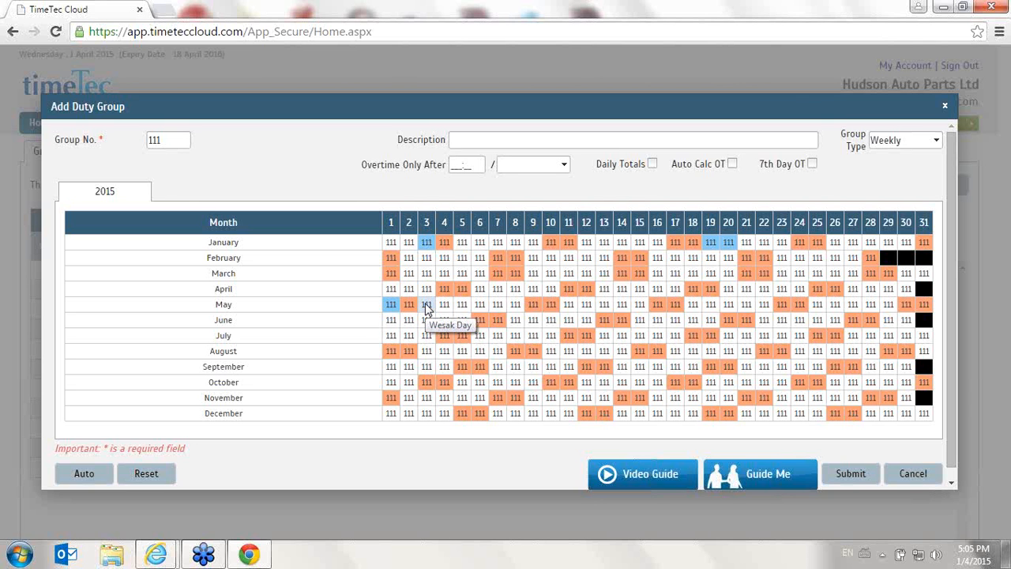
{"action": "mouse_move", "coordinate": [427, 245]}
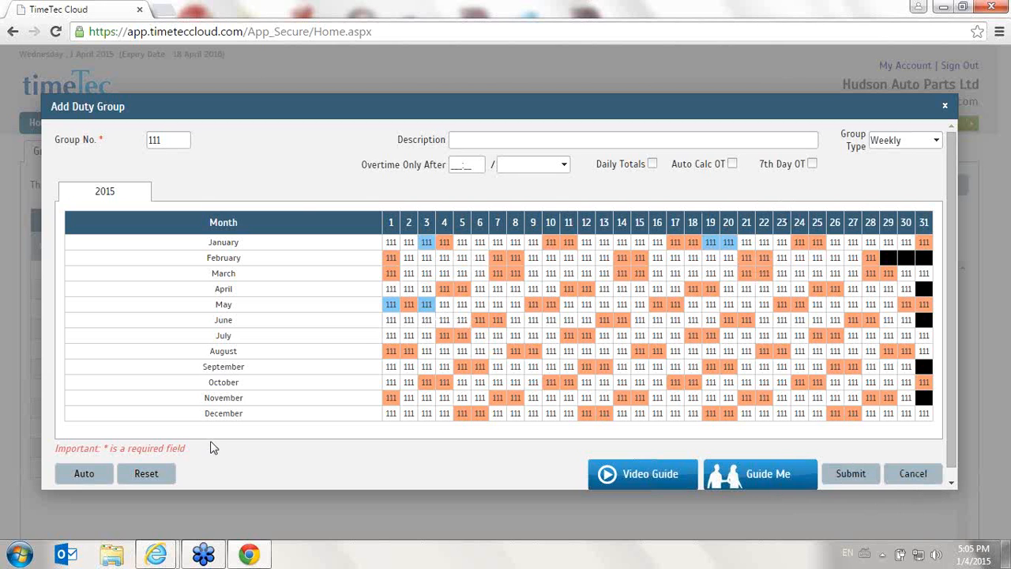
Discard the group 111 roster and start a new duty group with the group type set to Shift
{"action": "left_click", "coordinate": [879, 468]}
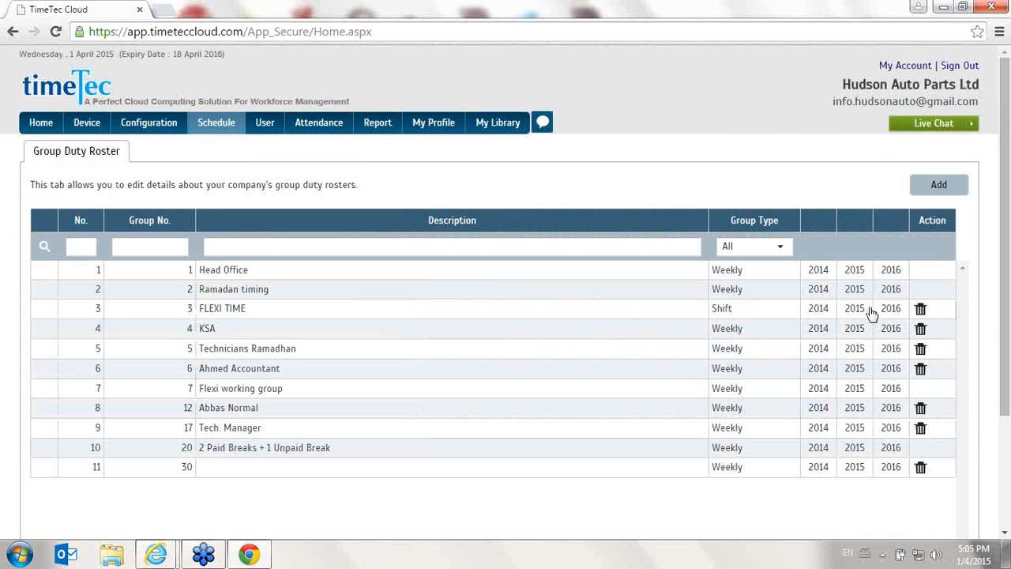
{"action": "left_click", "coordinate": [938, 187]}
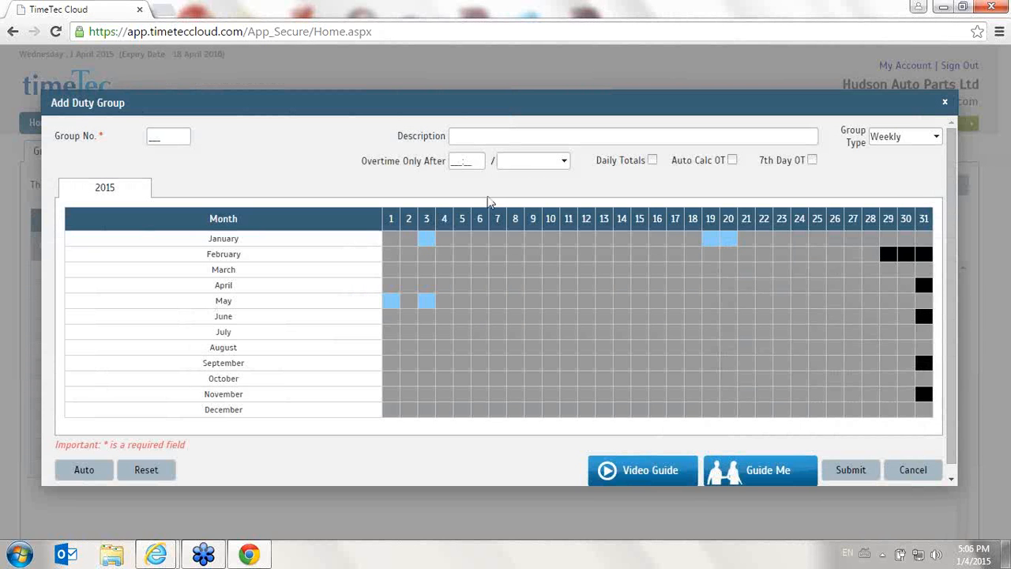
{"action": "left_click", "coordinate": [896, 139]}
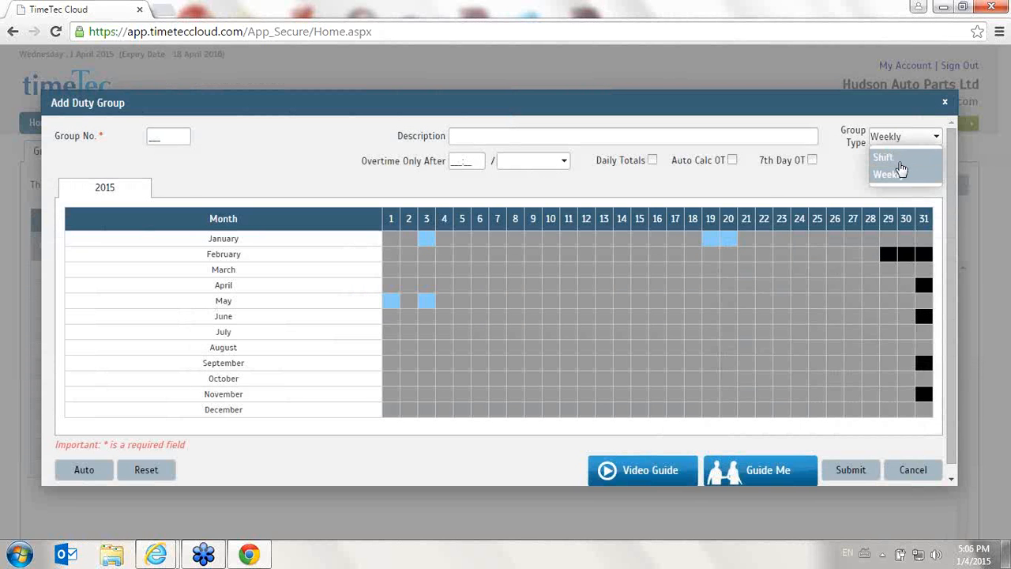
{"action": "left_click", "coordinate": [901, 164]}
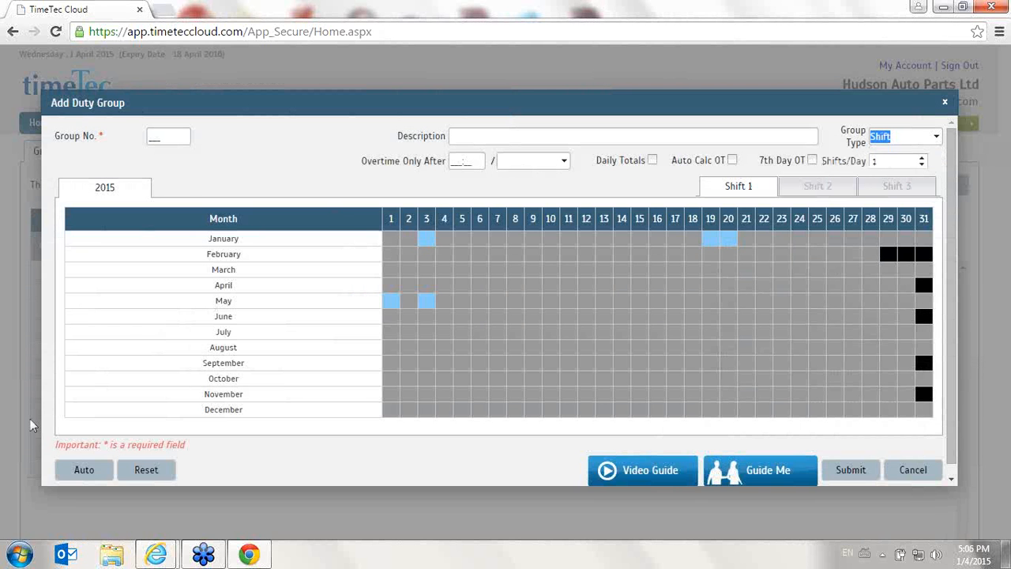
{"action": "left_click", "coordinate": [106, 478]}
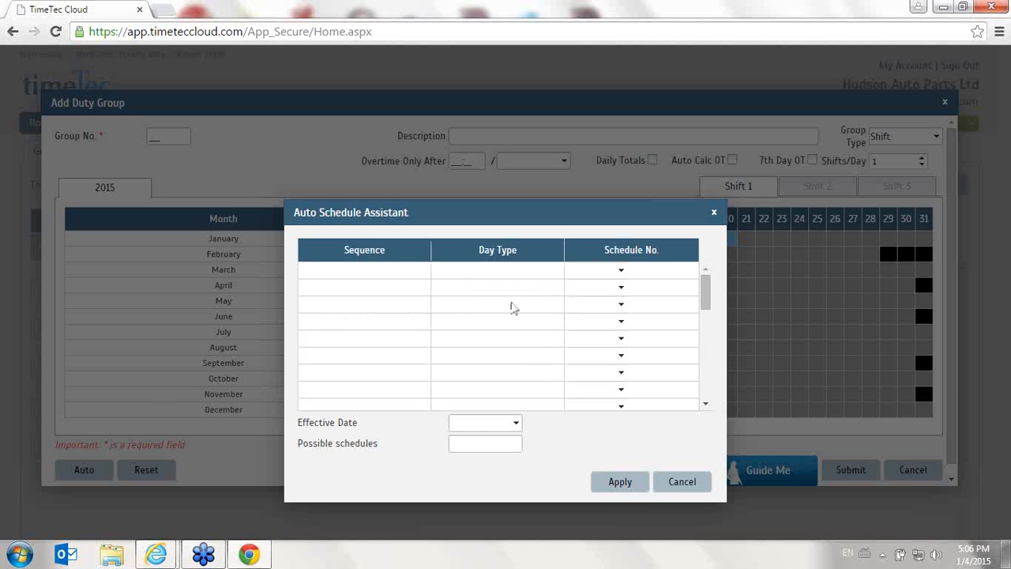
{"action": "left_click", "coordinate": [510, 270]}
{"action": "left_click", "coordinate": [607, 271]}
{"action": "left_click", "coordinate": [545, 270]}
{"action": "left_click", "coordinate": [621, 270]}
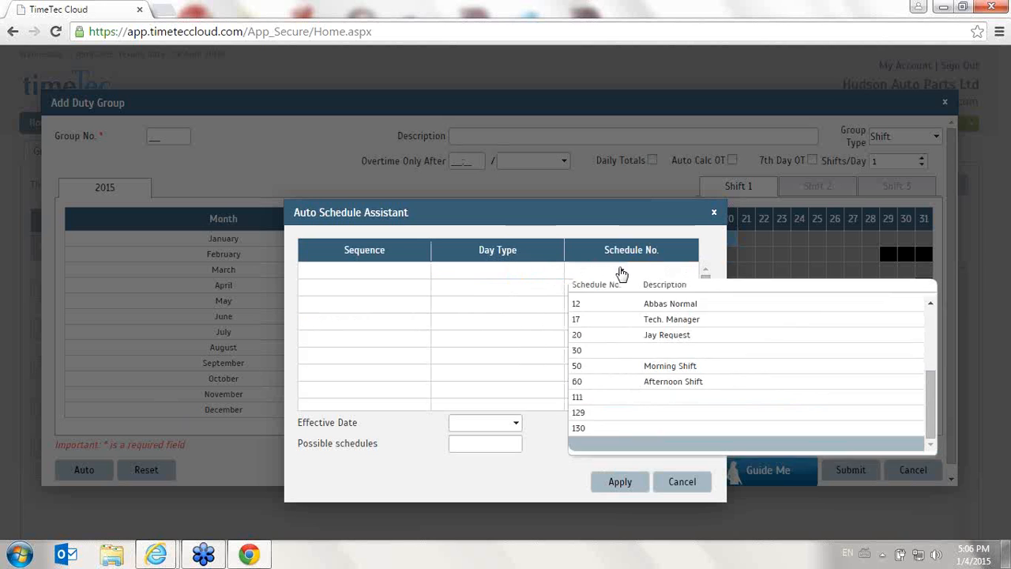
{"action": "left_click", "coordinate": [607, 312]}
{"action": "left_click", "coordinate": [346, 272]}
{"action": "scroll", "coordinate": [623, 402], "scroll_direction": "down", "scroll_amount": 5}
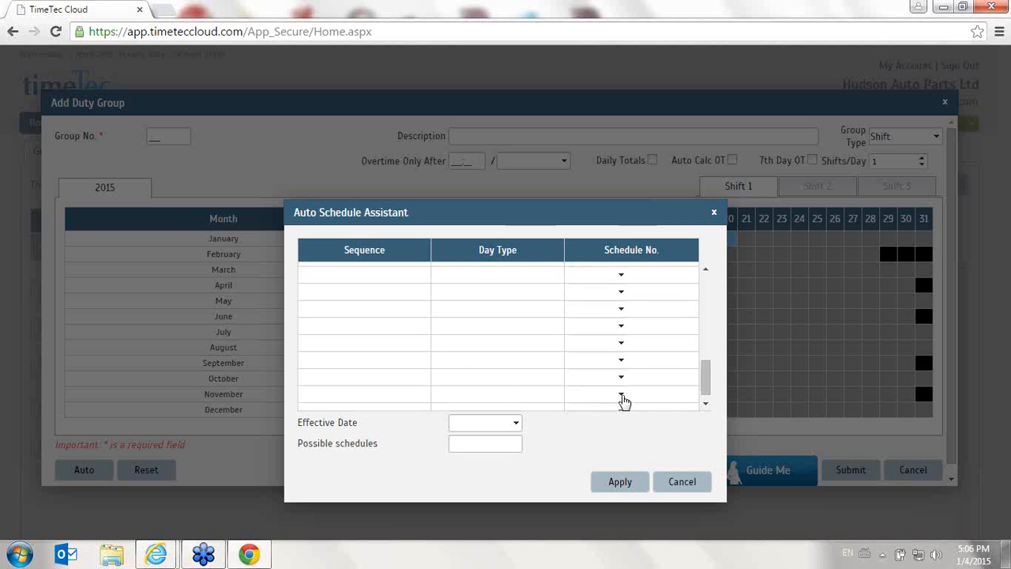
{"action": "left_click", "coordinate": [689, 482]}
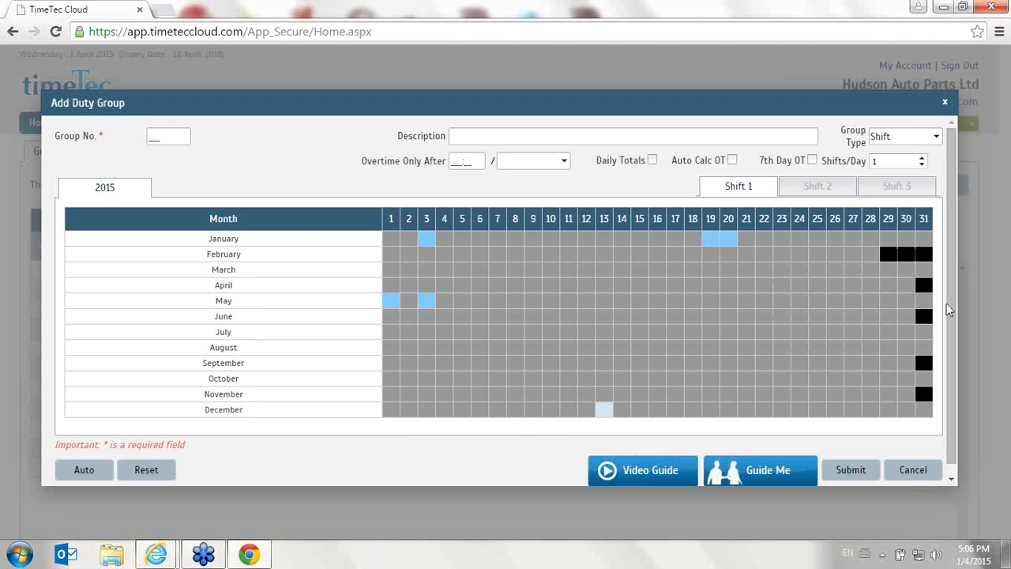
{"action": "left_click", "coordinate": [914, 470]}
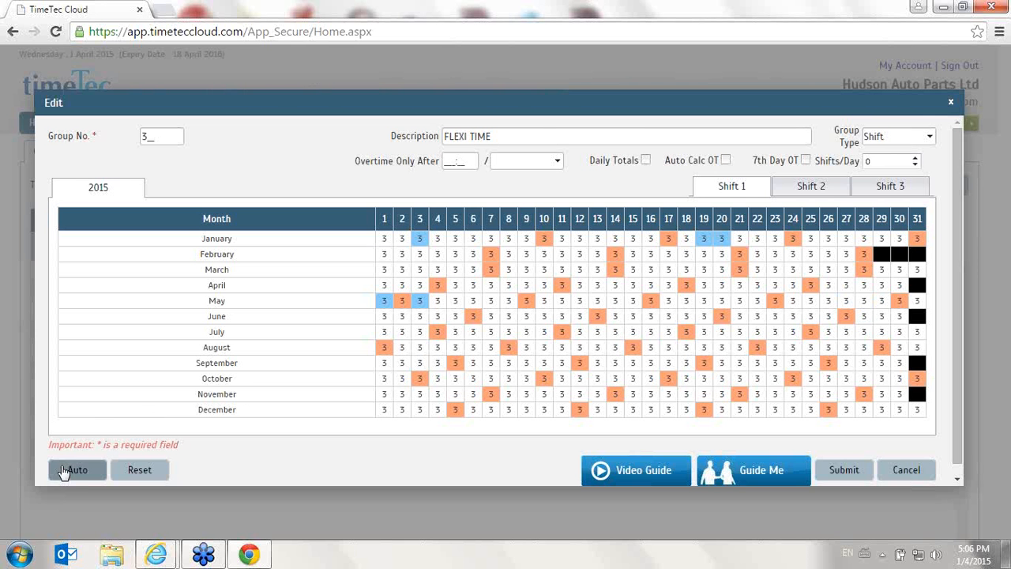
Start the Auto Schedule Assistant for the FLEXI TIME group's 2015 roster and assign schedule 3 (Morning shift) to the first row
{"action": "left_click", "coordinate": [76, 470]}
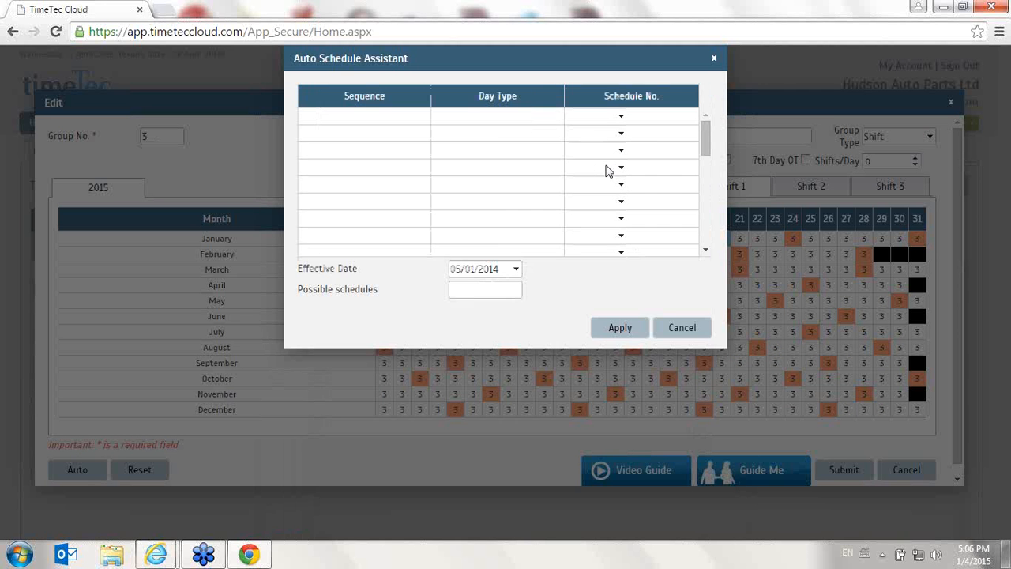
{"action": "left_click", "coordinate": [516, 269]}
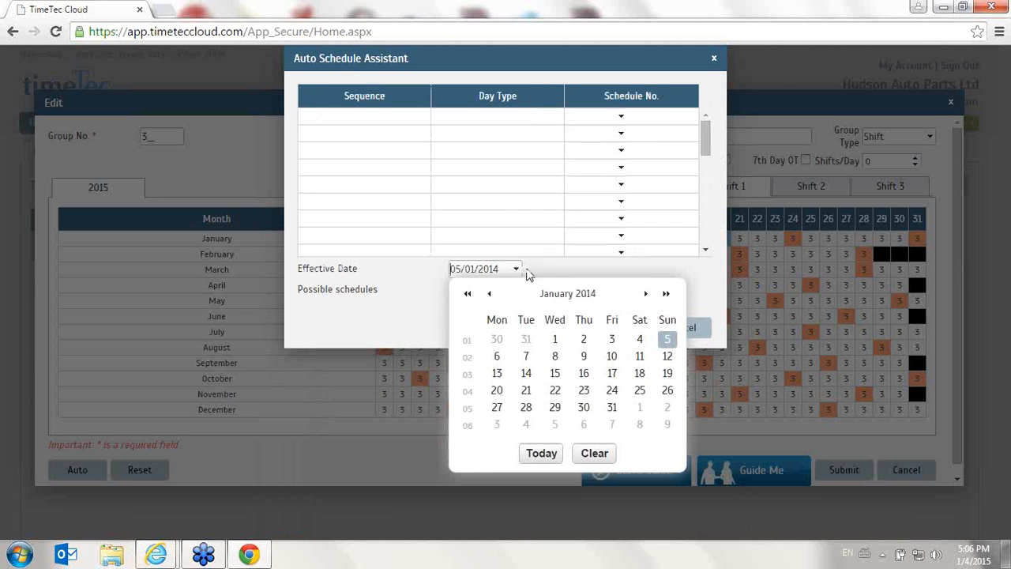
{"action": "left_click", "coordinate": [515, 266]}
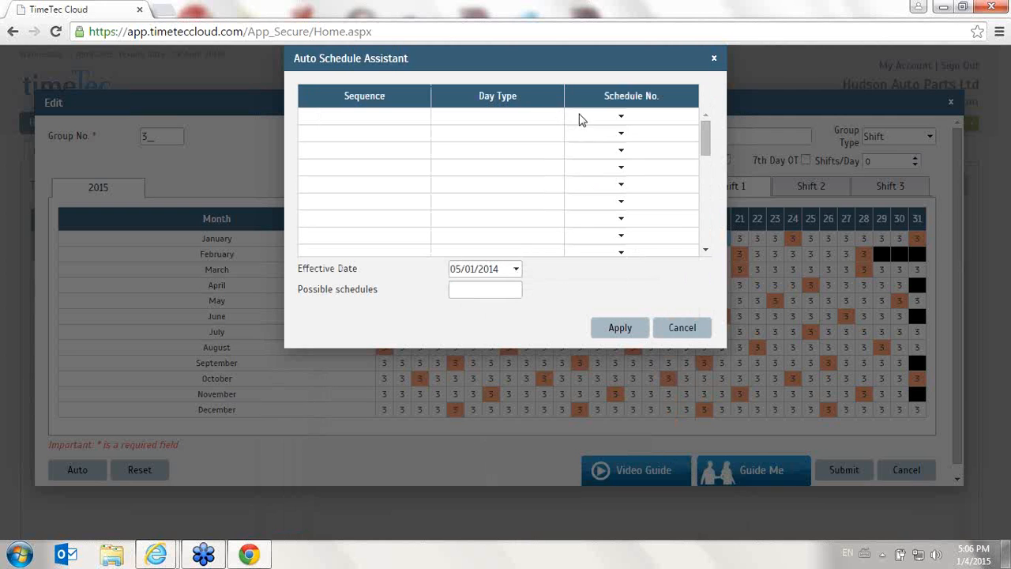
{"action": "left_click", "coordinate": [621, 119]}
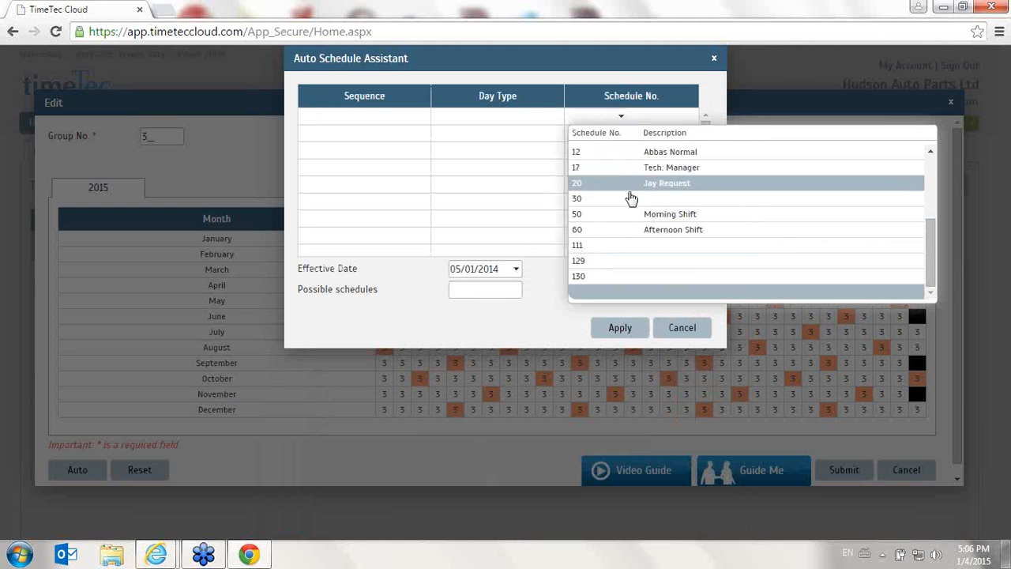
{"action": "scroll", "coordinate": [629, 198], "scroll_direction": "up", "scroll_amount": 5}
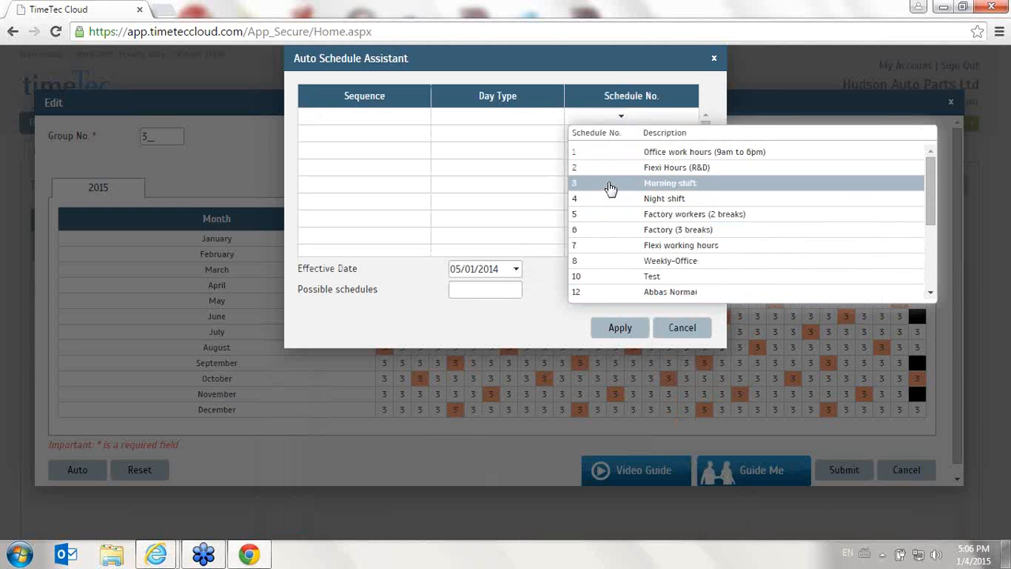
{"action": "left_click", "coordinate": [611, 188]}
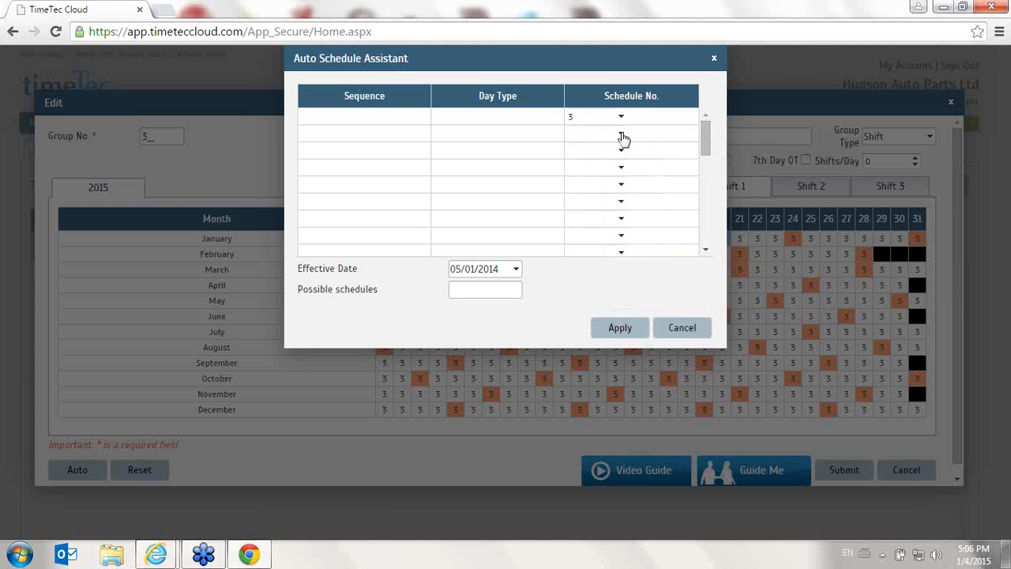
Assign schedule 3 (Morning shift) to the second and third rows of the Auto Schedule Assistant
{"action": "left_click", "coordinate": [622, 134]}
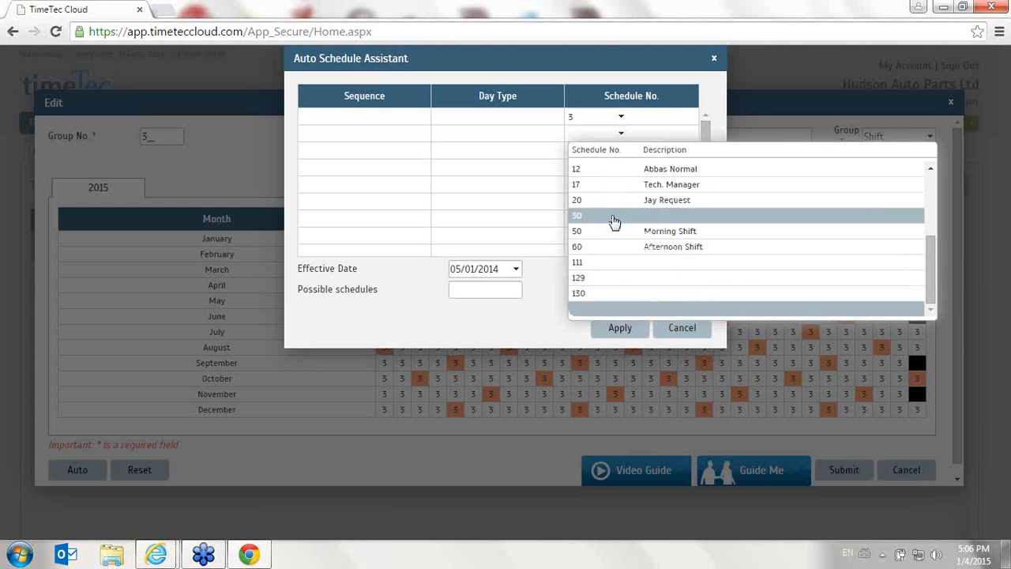
{"action": "left_click_drag", "start_coordinate": [931, 252], "coordinate": [903, 189]}
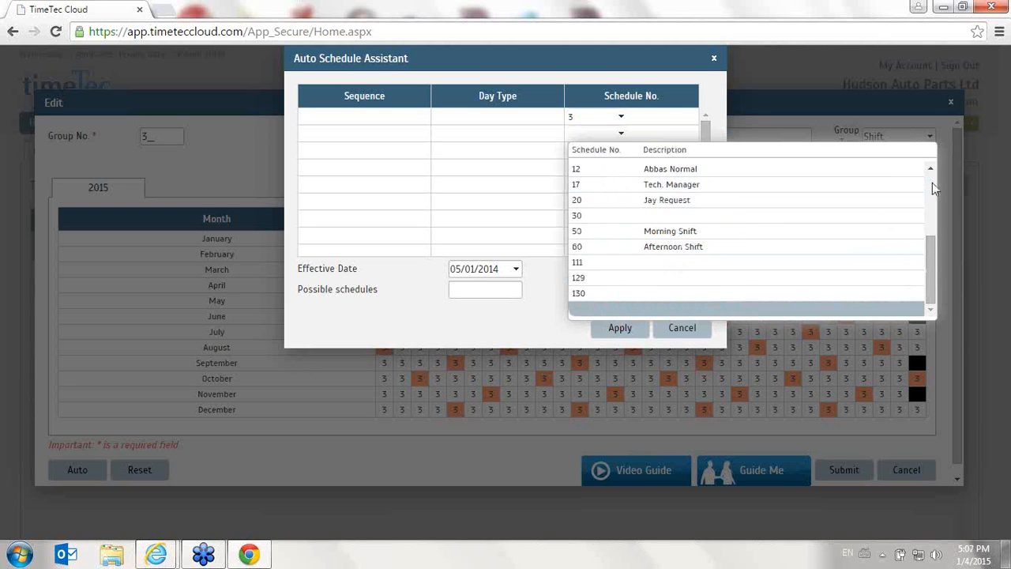
{"action": "scroll", "coordinate": [733, 158], "scroll_direction": "up", "scroll_amount": 5}
{"action": "left_click", "coordinate": [650, 198]}
{"action": "left_click", "coordinate": [620, 152]}
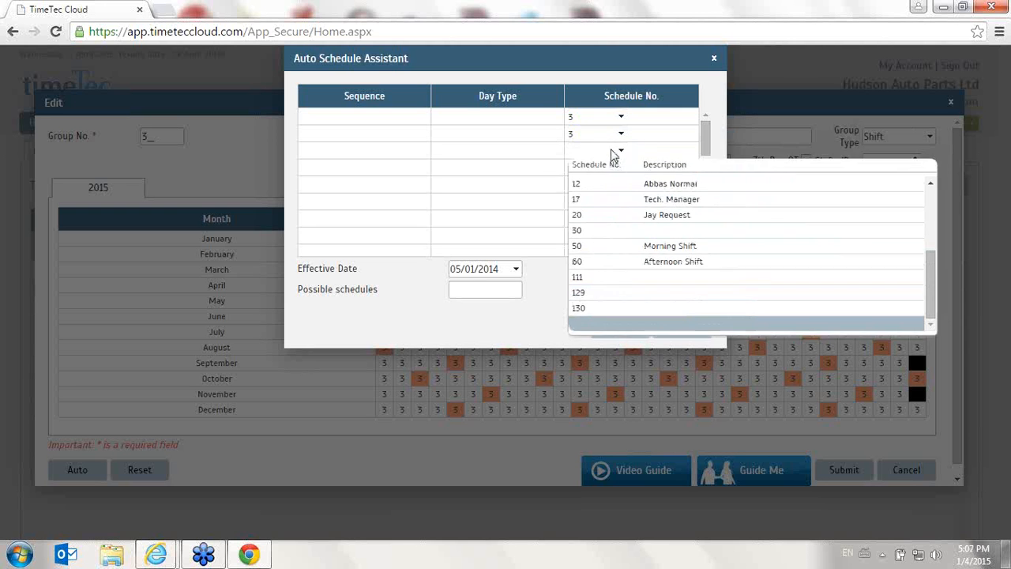
{"action": "left_click", "coordinate": [930, 197]}
{"action": "left_click", "coordinate": [606, 211]}
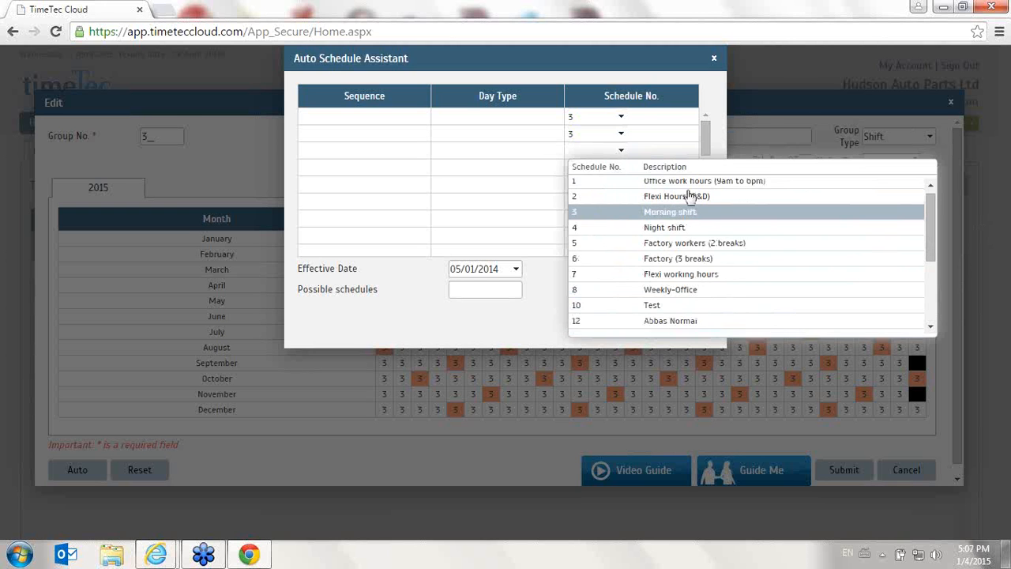
Assign schedule 3 (Morning shift) to the fourth and fifth rows of the Auto Schedule Assistant
{"action": "left_click", "coordinate": [702, 172]}
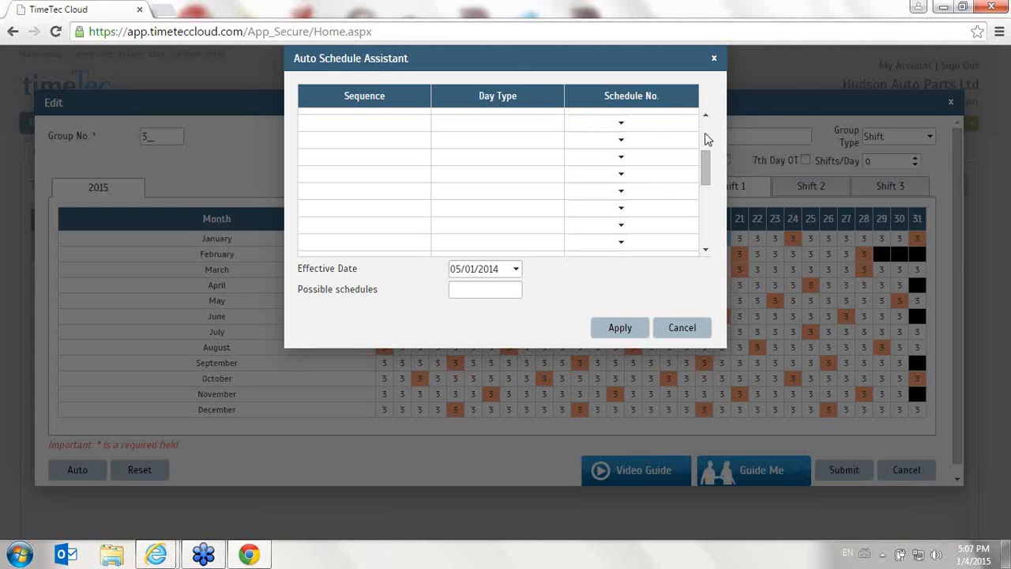
{"action": "left_click", "coordinate": [708, 139]}
{"action": "left_click", "coordinate": [621, 166]}
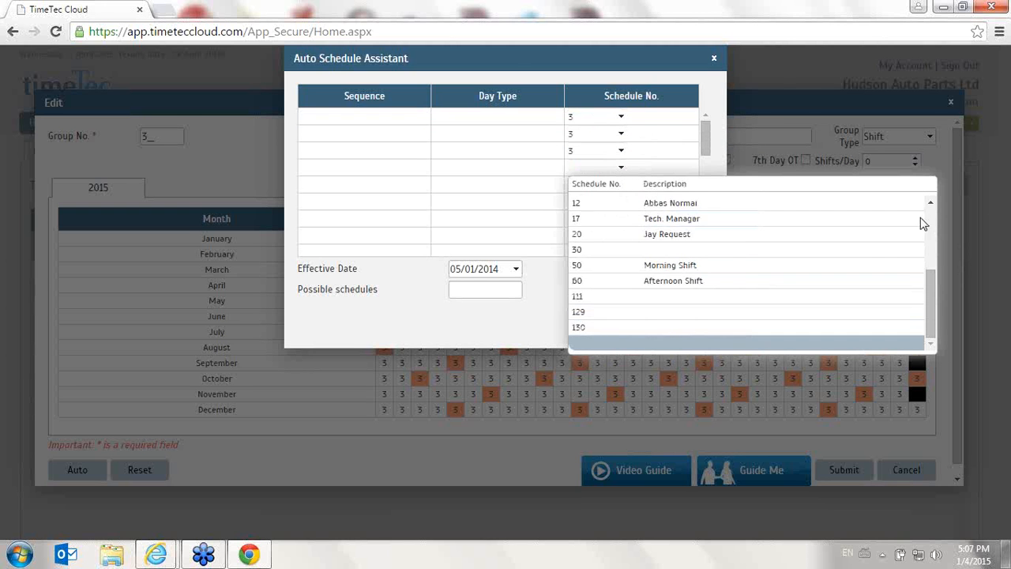
{"action": "scroll", "coordinate": [923, 224], "scroll_direction": "up", "scroll_amount": 5}
{"action": "left_click", "coordinate": [599, 226]}
{"action": "left_click", "coordinate": [582, 184]}
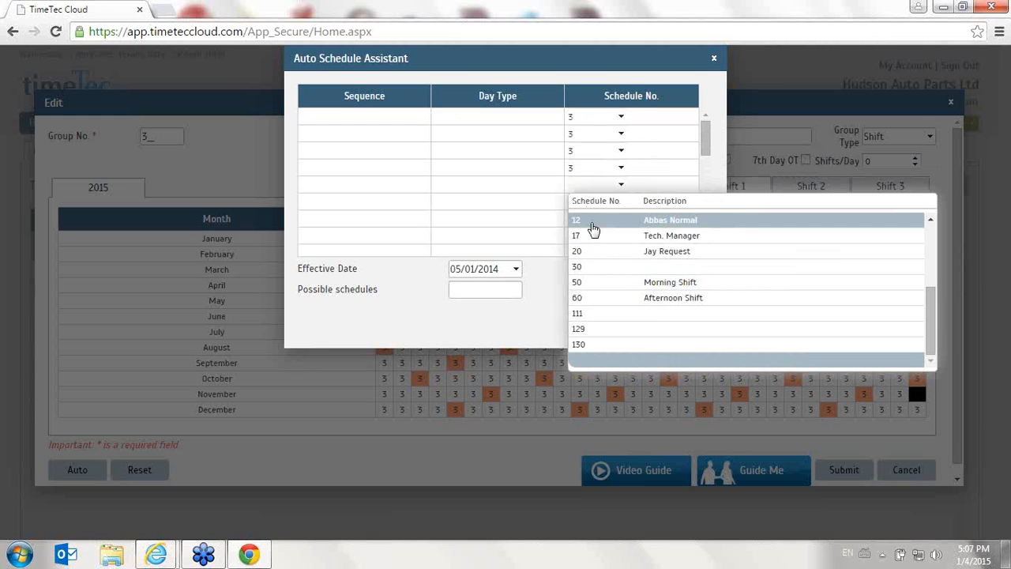
{"action": "left_click", "coordinate": [930, 240]}
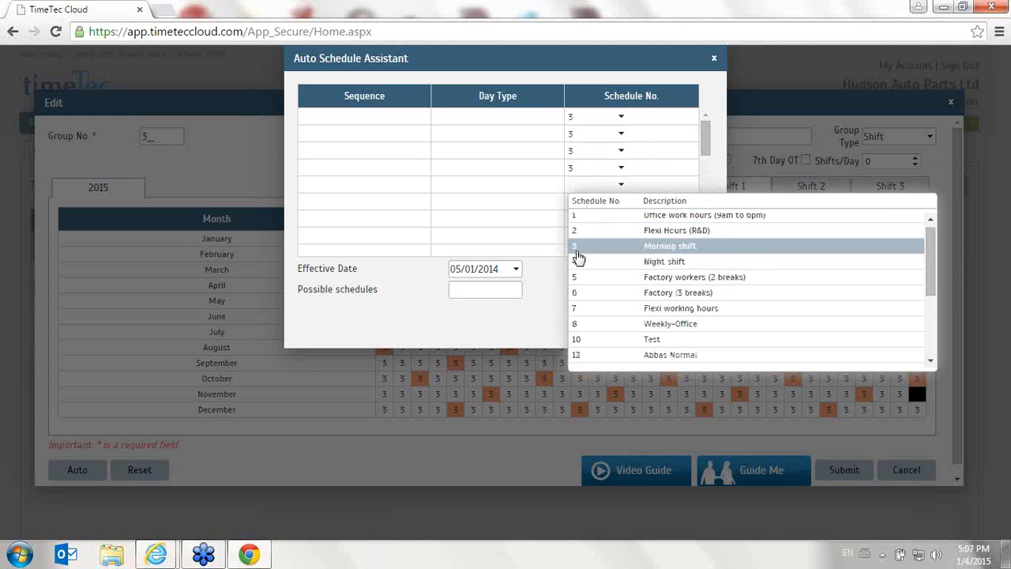
{"action": "left_click", "coordinate": [579, 256]}
Assign schedule 4 (Night shift) to the sixth and seventh rows of the Auto Schedule Assistant
{"action": "left_click", "coordinate": [577, 202]}
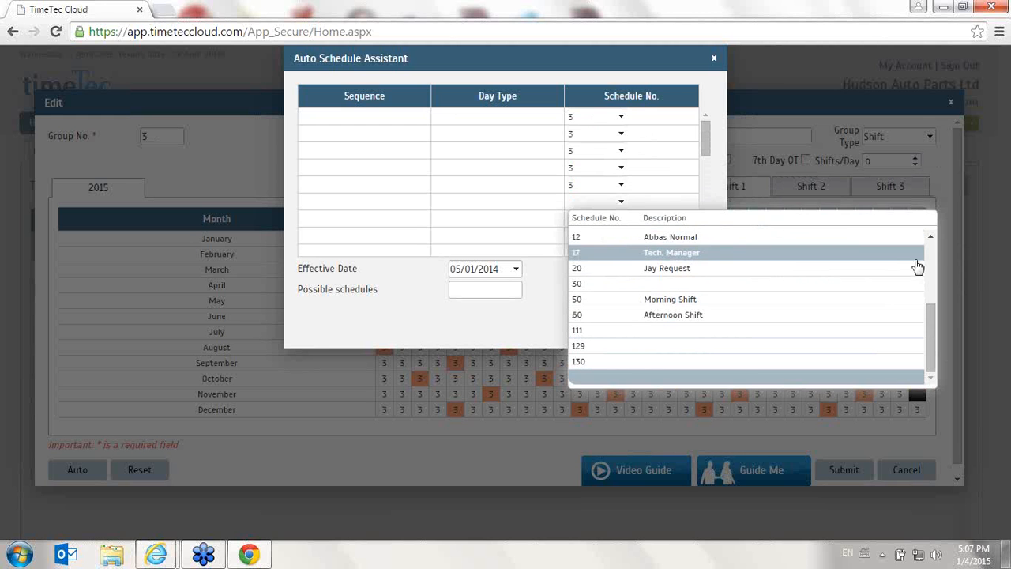
{"action": "left_click", "coordinate": [930, 238]}
{"action": "left_click", "coordinate": [620, 259]}
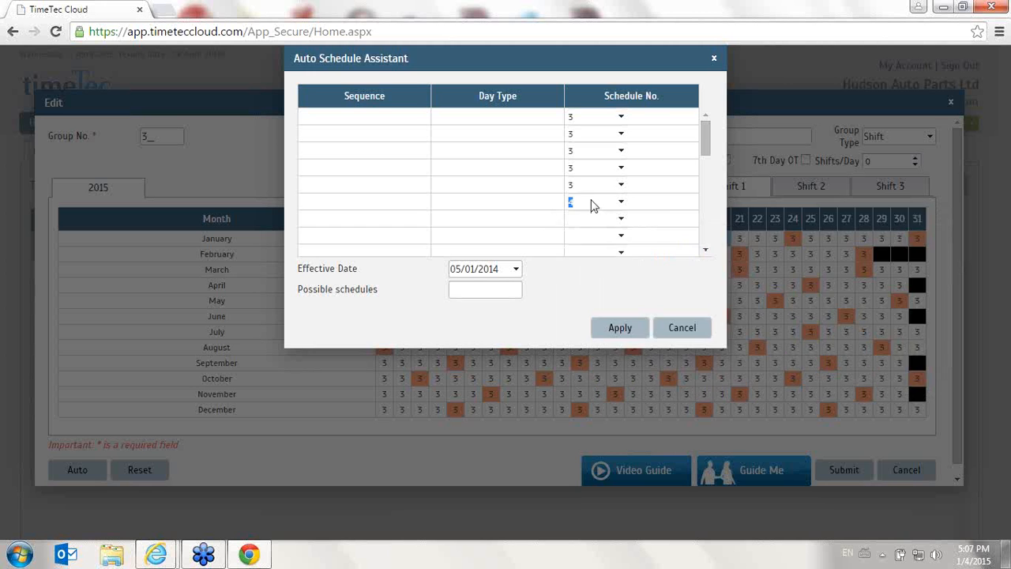
{"action": "left_click", "coordinate": [592, 202]}
{"action": "left_click", "coordinate": [584, 208]}
{"action": "left_click", "coordinate": [583, 217]}
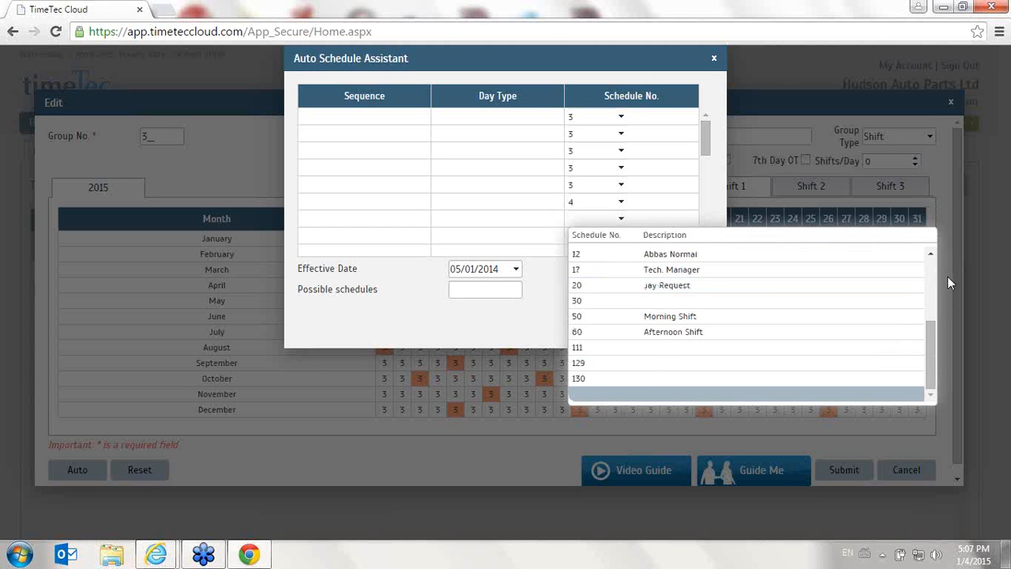
{"action": "left_click", "coordinate": [930, 254]}
{"action": "left_click", "coordinate": [648, 294]}
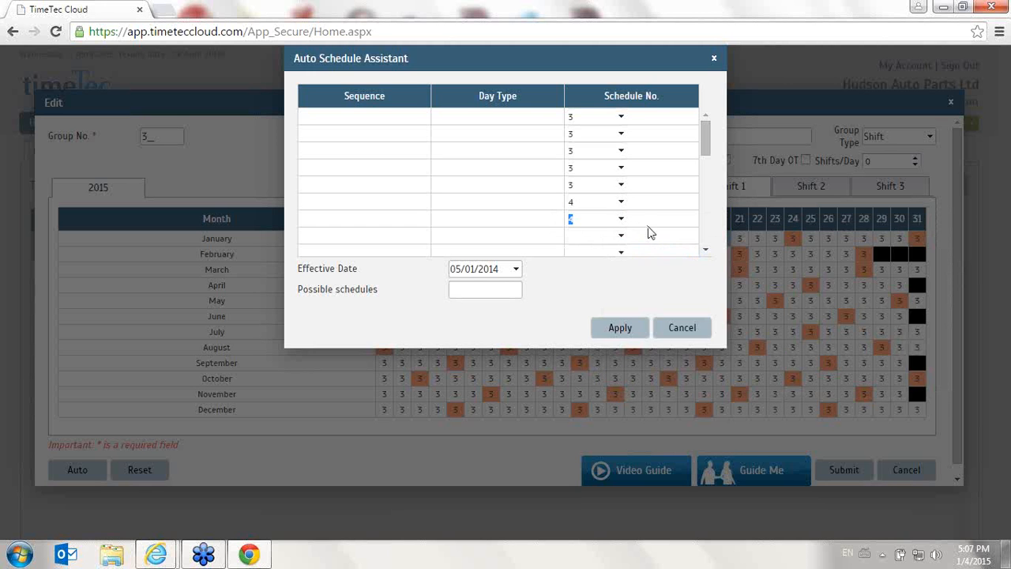
Assign schedule 4 (Night shift) to the eighth and ninth rows of the Auto Schedule Assistant
{"action": "left_click", "coordinate": [619, 237]}
{"action": "left_click", "coordinate": [928, 273]}
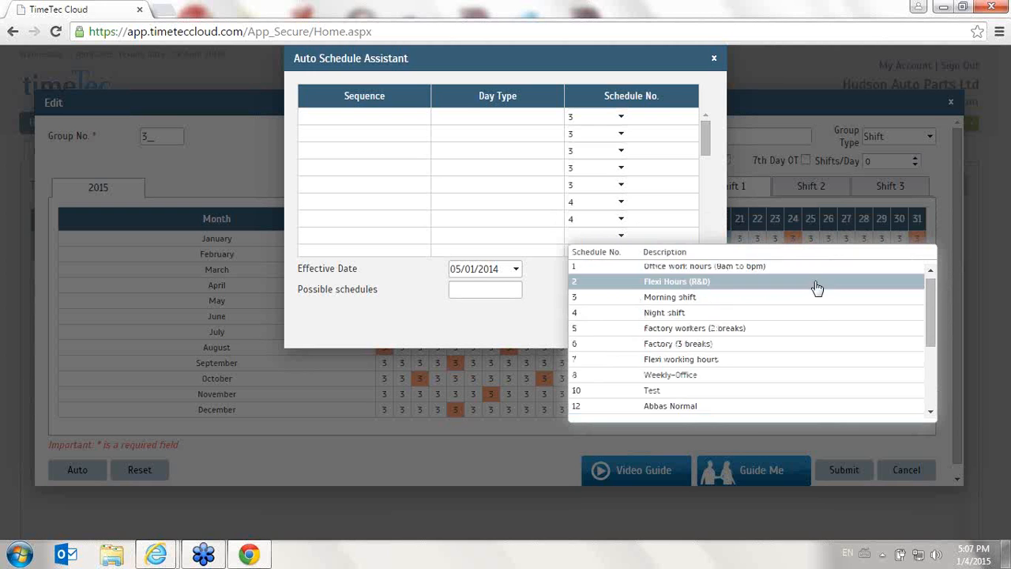
{"action": "left_click", "coordinate": [624, 313]}
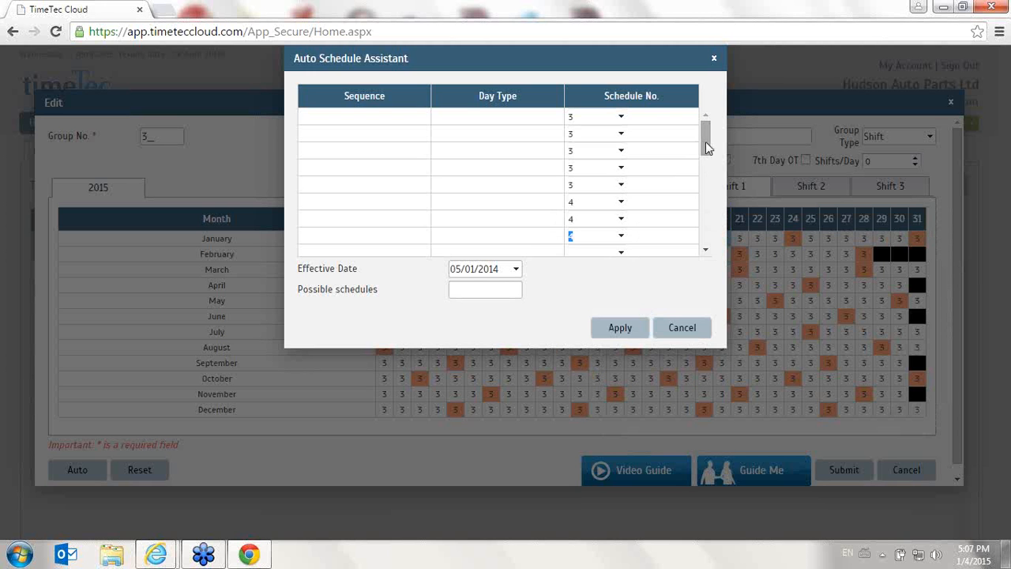
{"action": "left_click", "coordinate": [708, 251]}
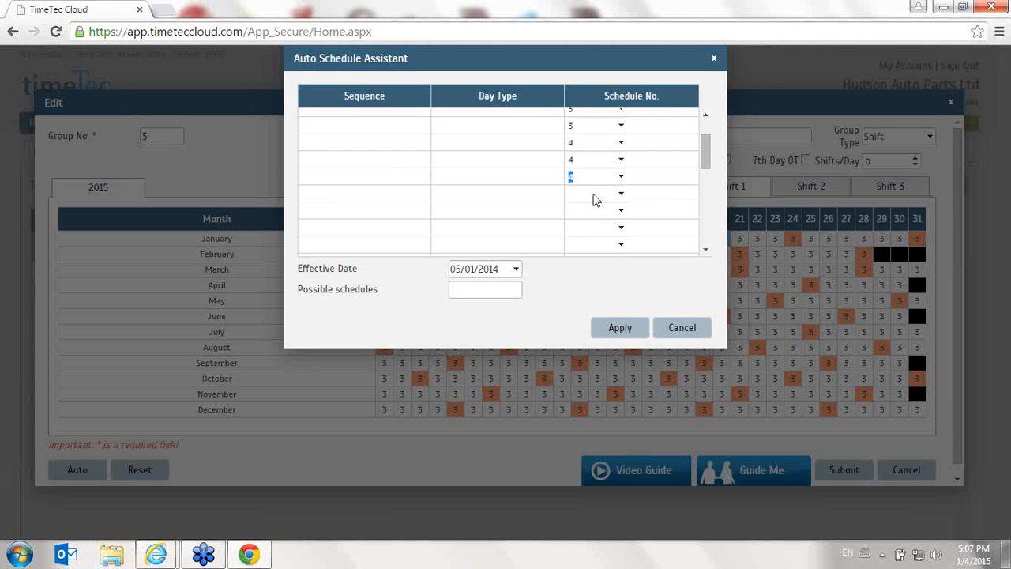
{"action": "left_click", "coordinate": [593, 196]}
{"action": "left_click", "coordinate": [931, 251]}
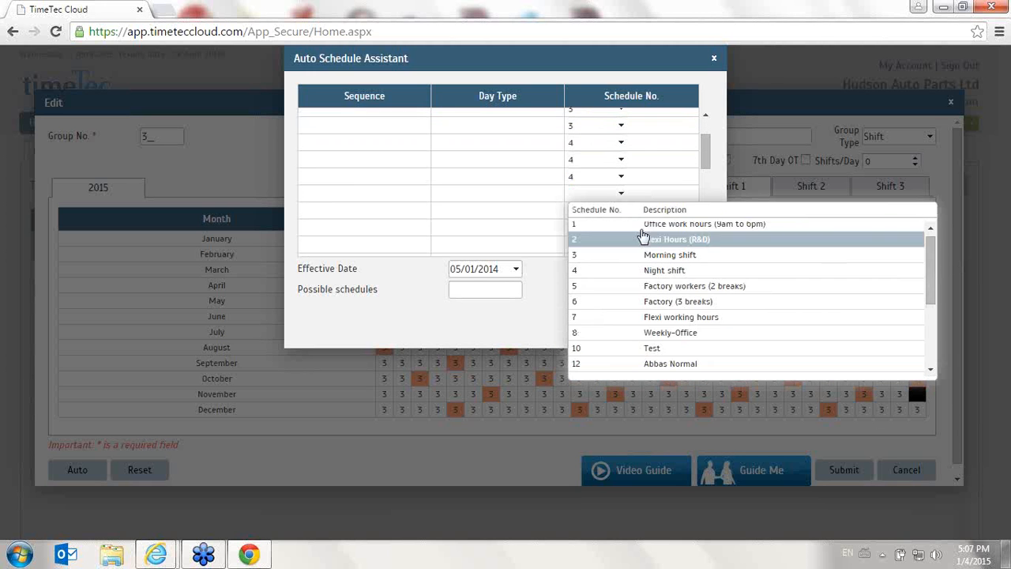
{"action": "left_click", "coordinate": [605, 267]}
Assign schedule 4 (Night shift) to the tenth row and apply the shift pattern to the FLEXI TIME group's roster
{"action": "left_click", "coordinate": [610, 212]}
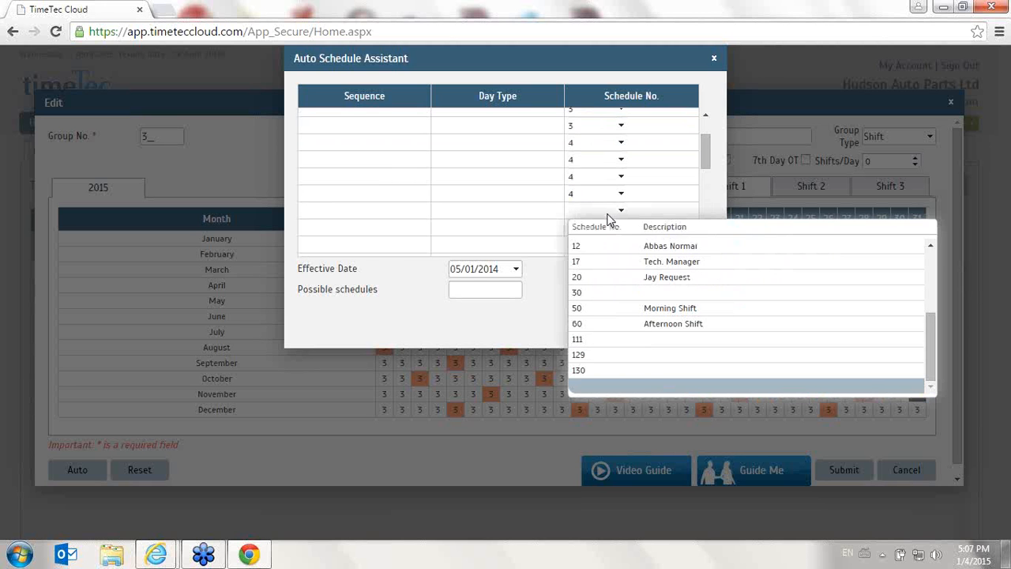
{"action": "left_click", "coordinate": [933, 262]}
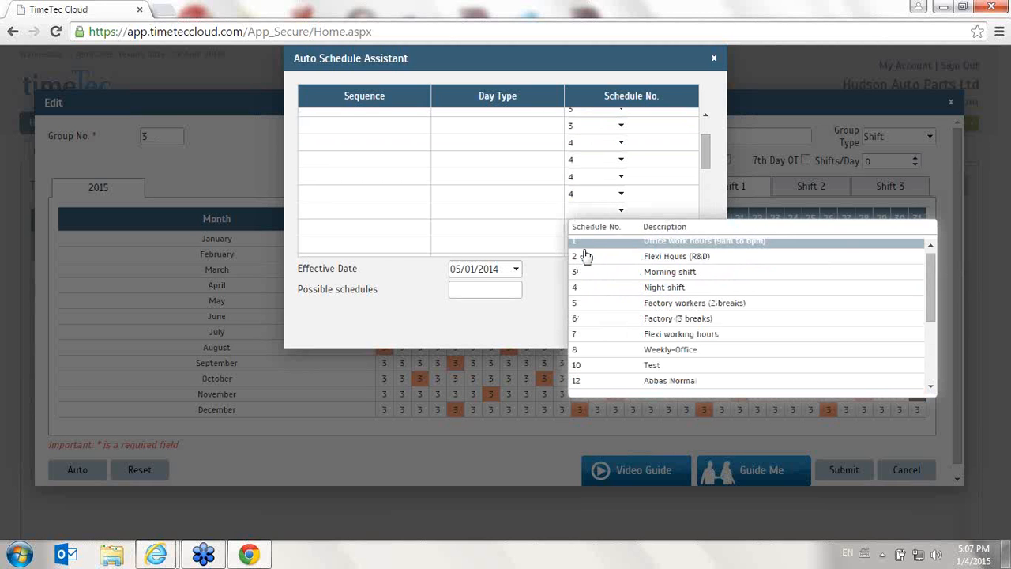
{"action": "left_click", "coordinate": [632, 288]}
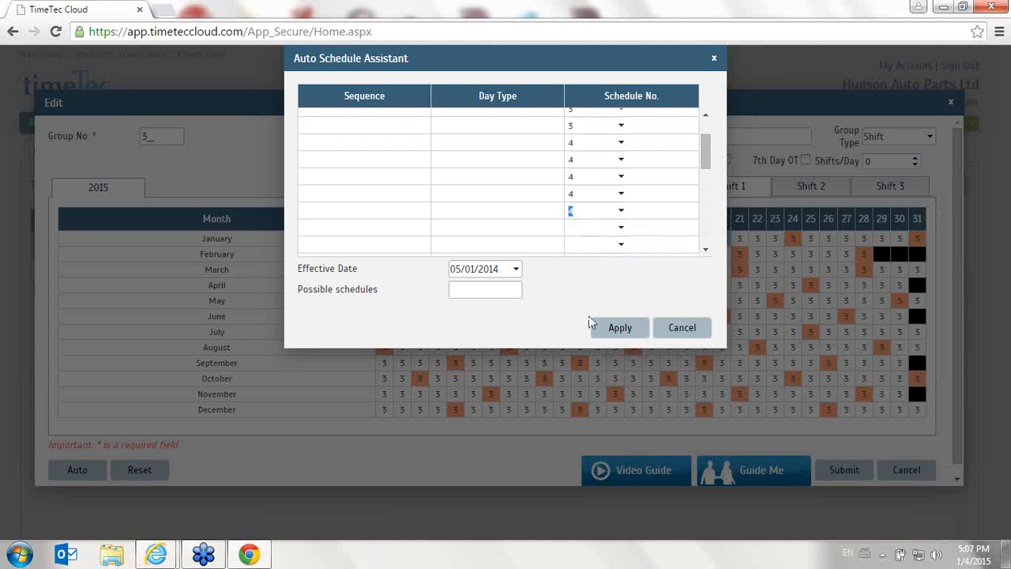
{"action": "left_click", "coordinate": [621, 328]}
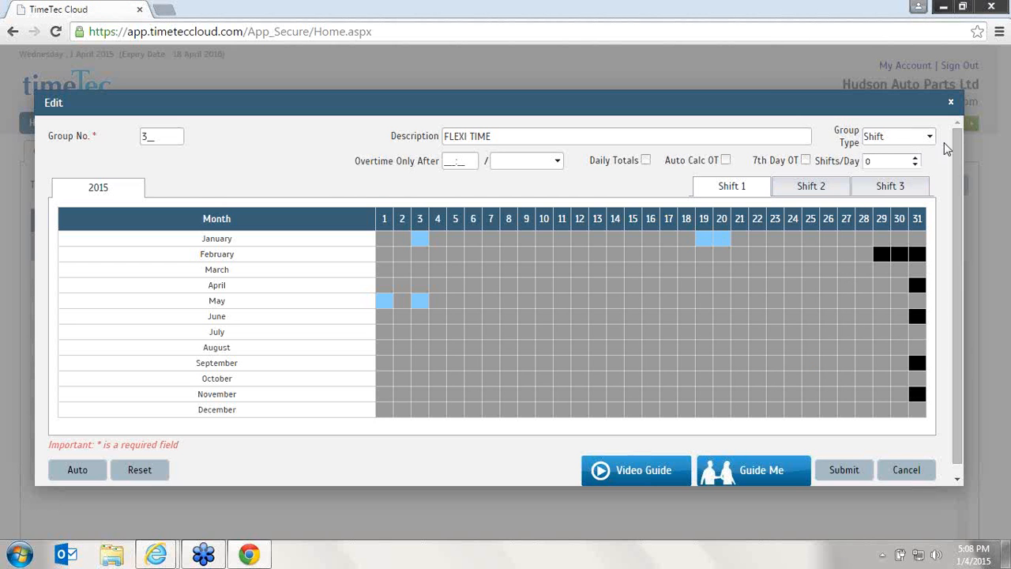
View the FLEXI TIME group's Shift 3 roster and the Flexi working group's 2015 roster, closing both without saving
{"action": "left_click", "coordinate": [885, 189]}
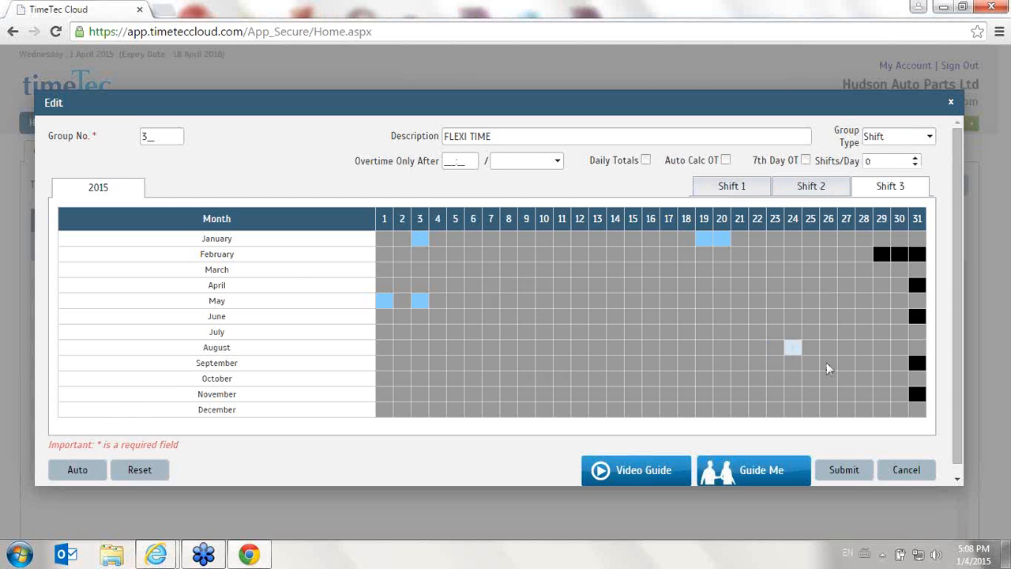
{"action": "left_click", "coordinate": [907, 474]}
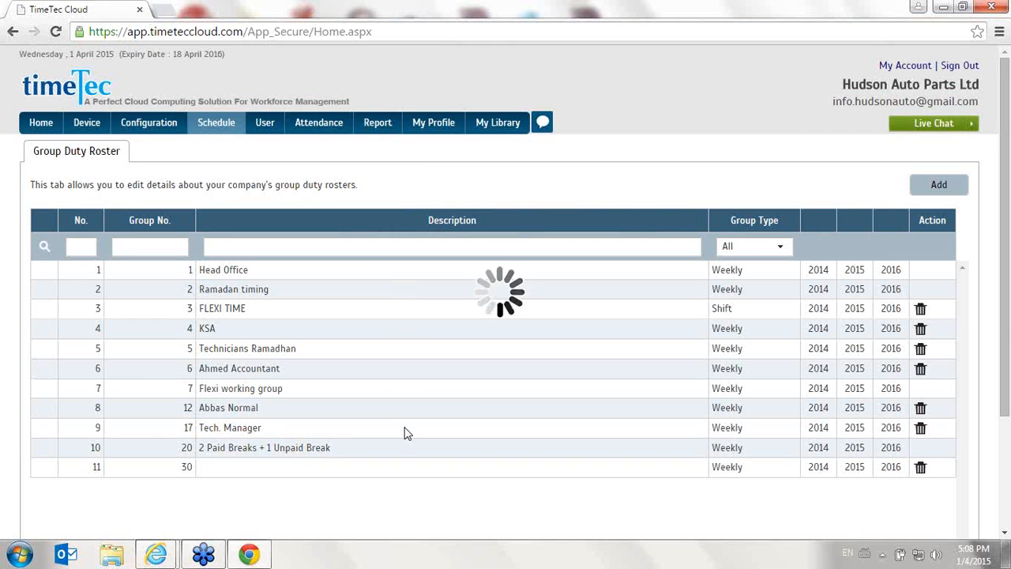
{"action": "left_click", "coordinate": [859, 393]}
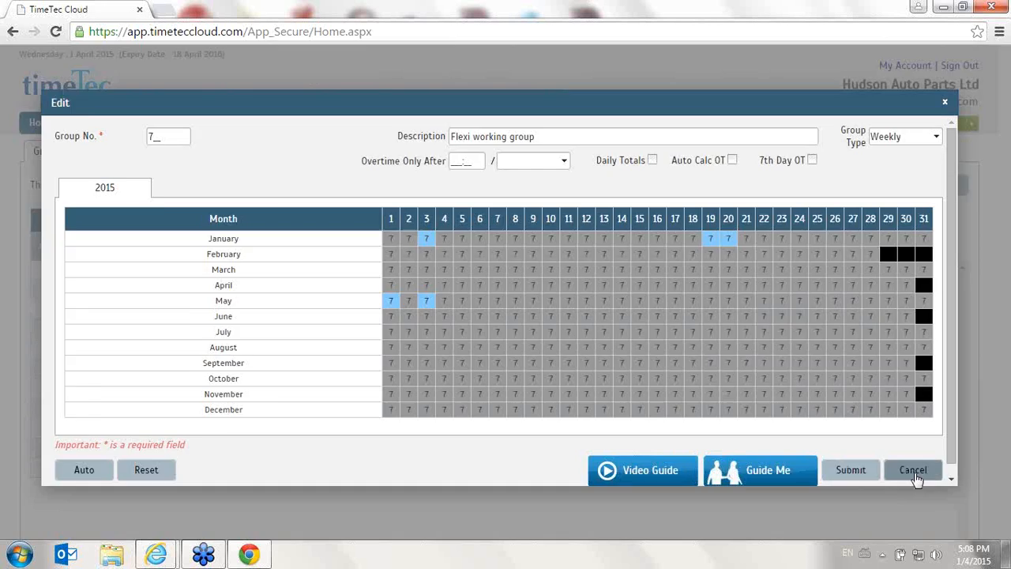
{"action": "left_click", "coordinate": [914, 471]}
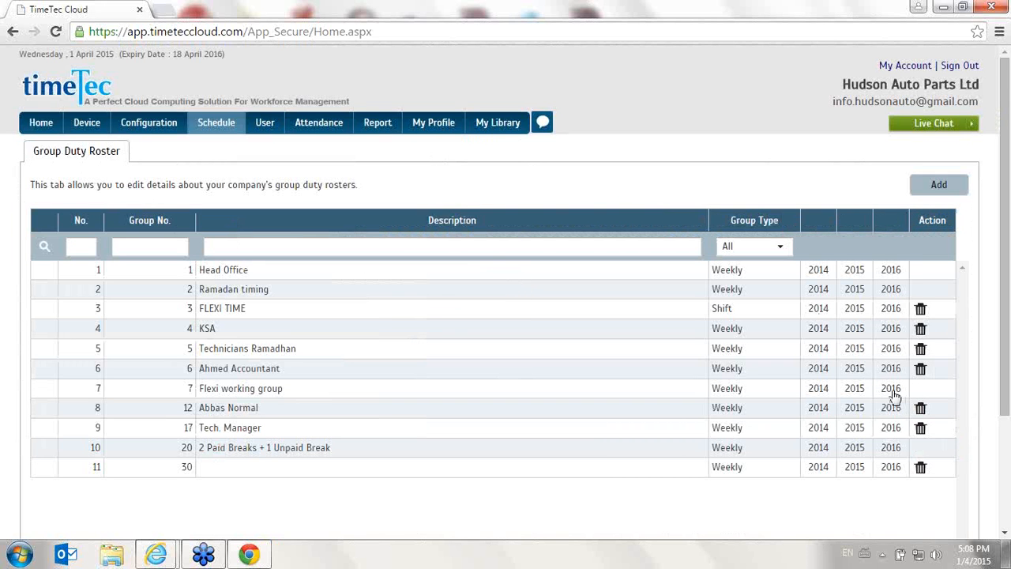
Start a new duty group, compare the Shift and Weekly group types, and inspect the Auto Schedule Assistant for Weekly
{"action": "left_click", "coordinate": [939, 184]}
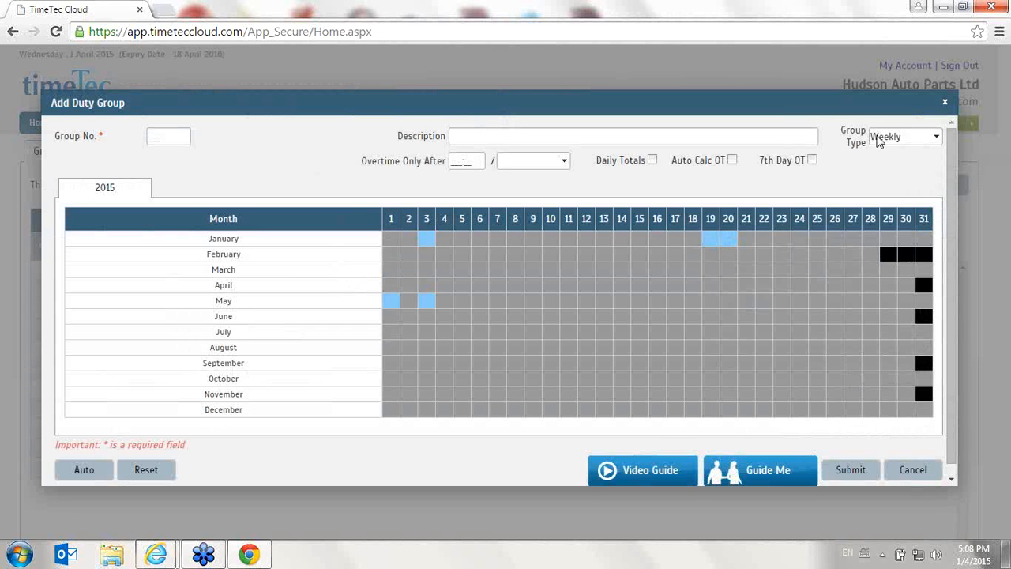
{"action": "left_click", "coordinate": [905, 137]}
{"action": "left_click", "coordinate": [896, 162]}
{"action": "left_click", "coordinate": [901, 140]}
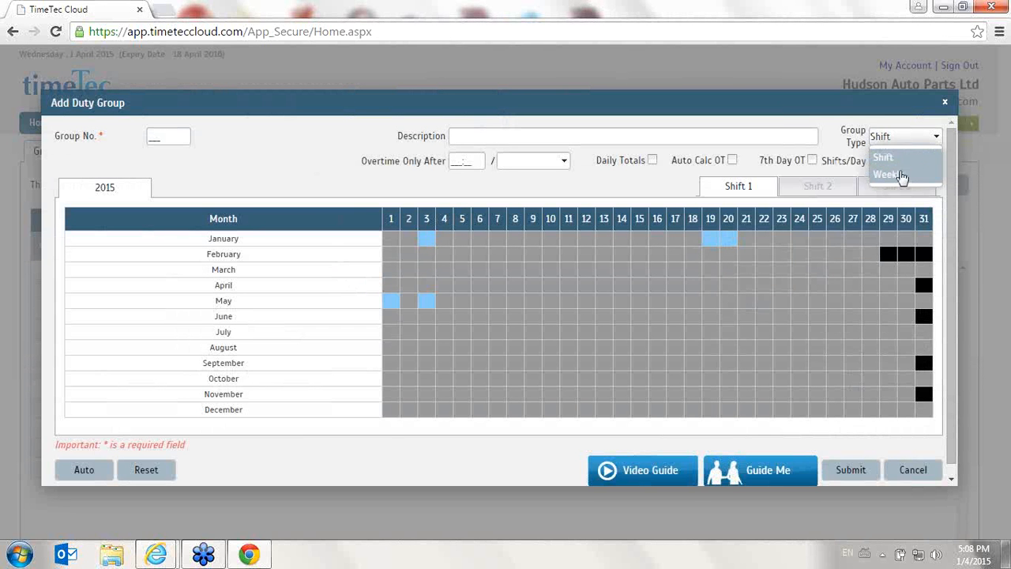
{"action": "left_click", "coordinate": [901, 176]}
{"action": "left_click", "coordinate": [102, 471]}
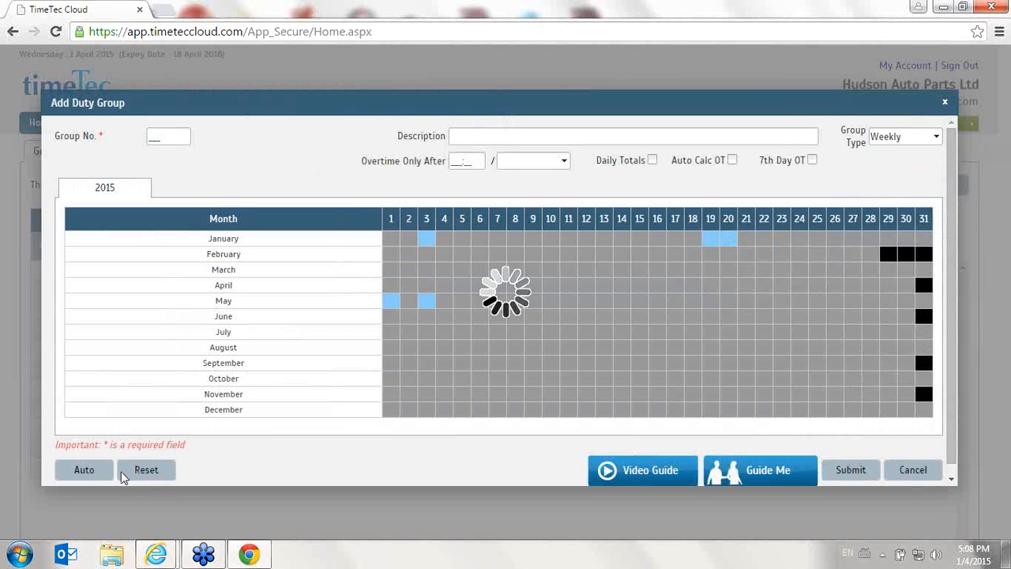
{"action": "left_click", "coordinate": [87, 471]}
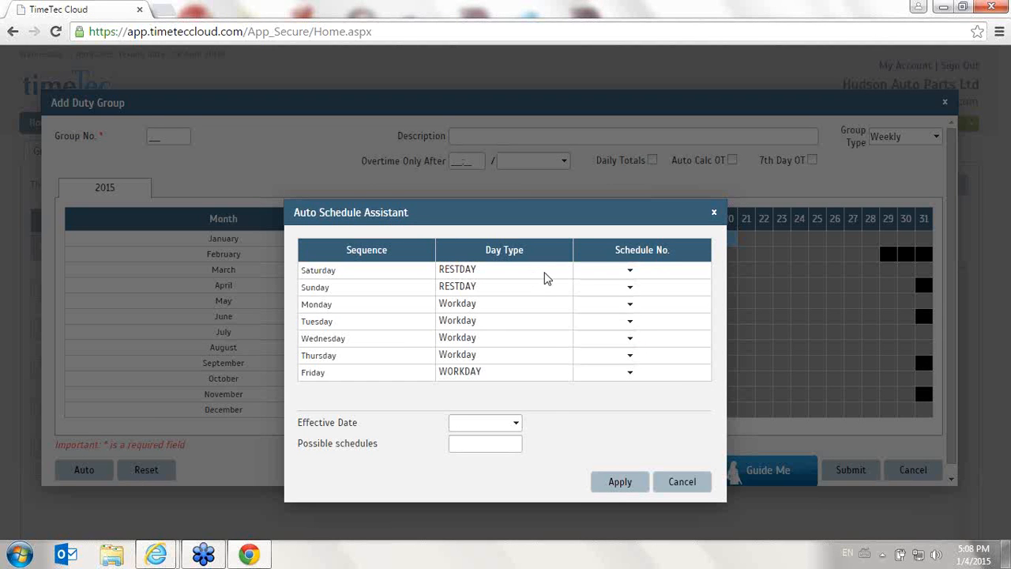
{"action": "left_click", "coordinate": [680, 484]}
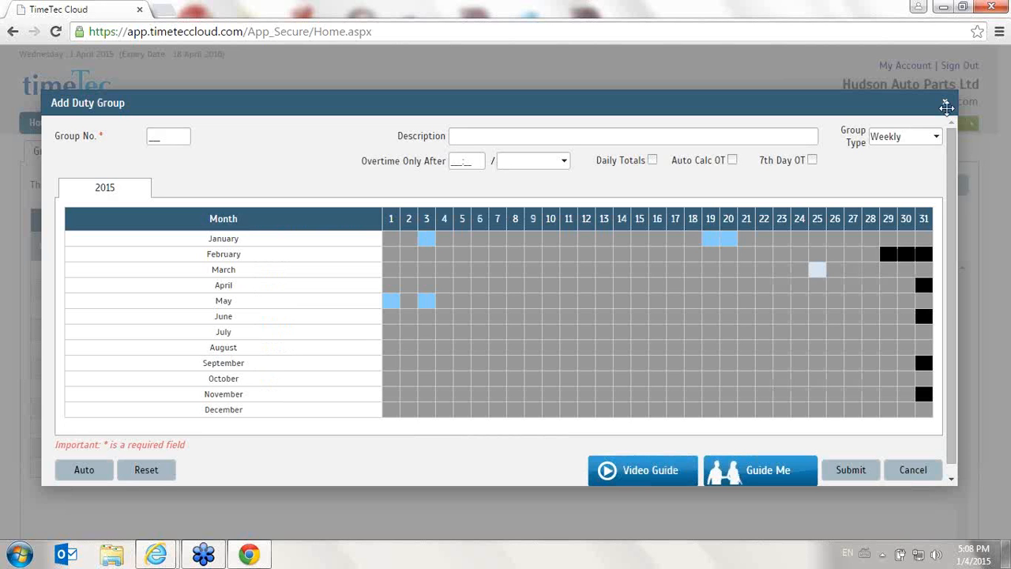
Switch the new duty group to Shift, inspect the Auto Schedule Assistant's day types and schedule choices, and discard the group
{"action": "left_click", "coordinate": [926, 138]}
{"action": "left_click", "coordinate": [909, 161]}
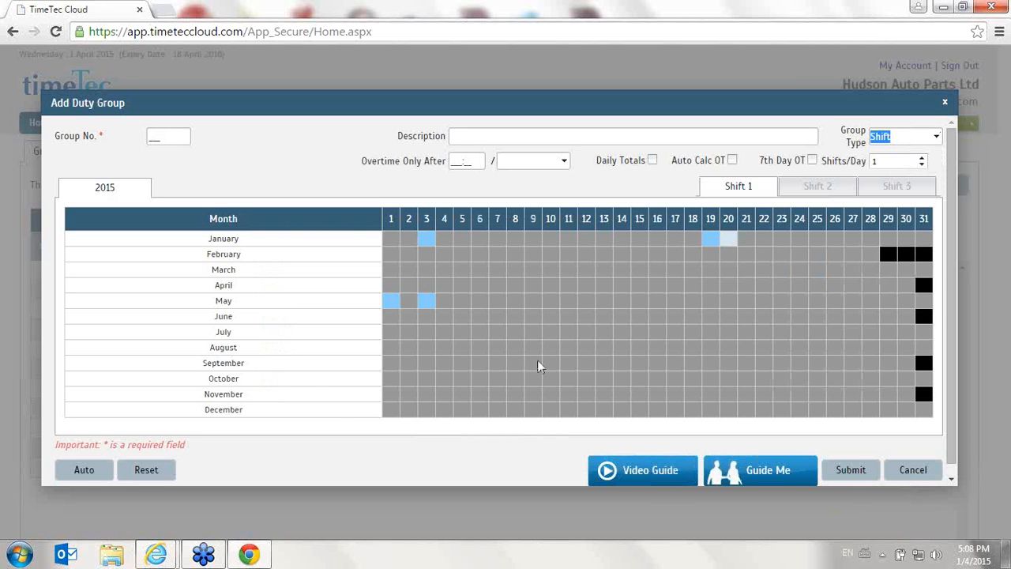
{"action": "left_click", "coordinate": [83, 469]}
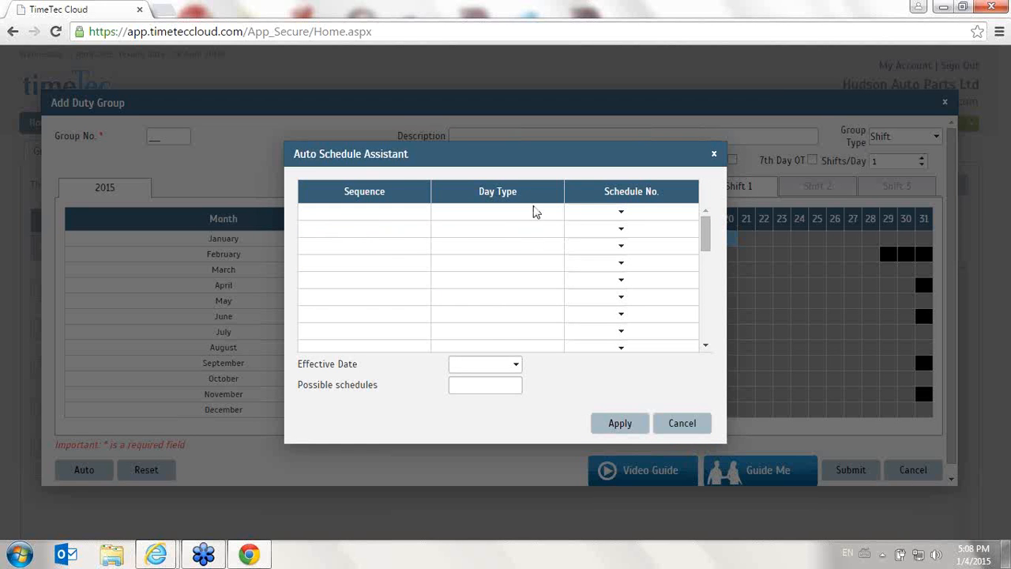
{"action": "left_click", "coordinate": [579, 235]}
{"action": "double_click", "coordinate": [541, 218]}
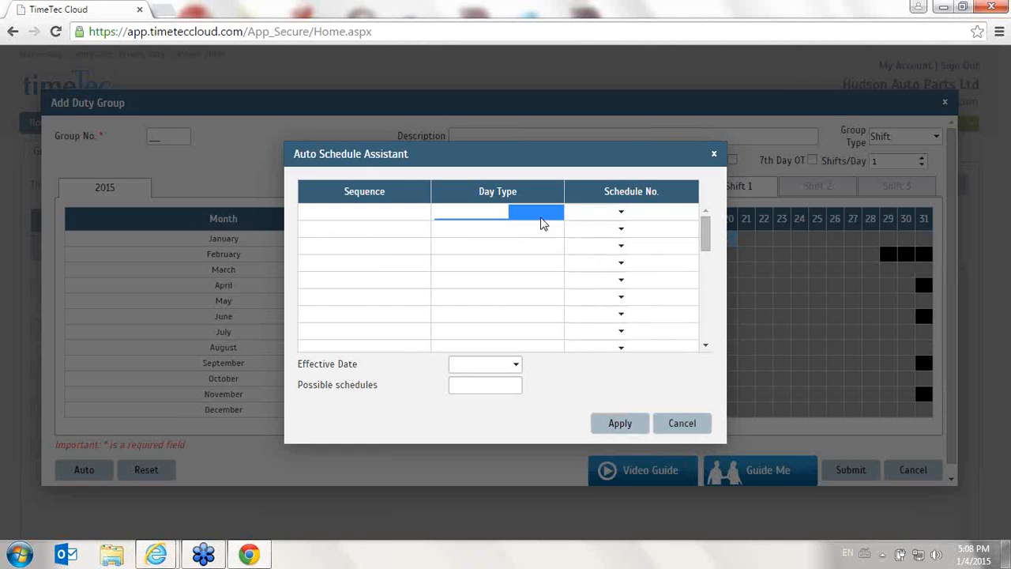
{"action": "left_click", "coordinate": [621, 215]}
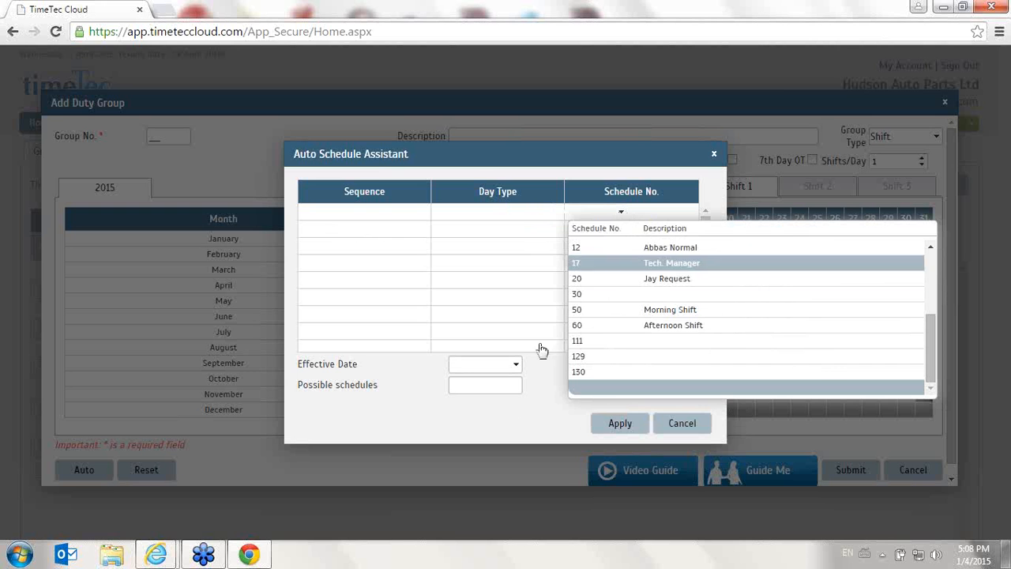
{"action": "left_click", "coordinate": [684, 425]}
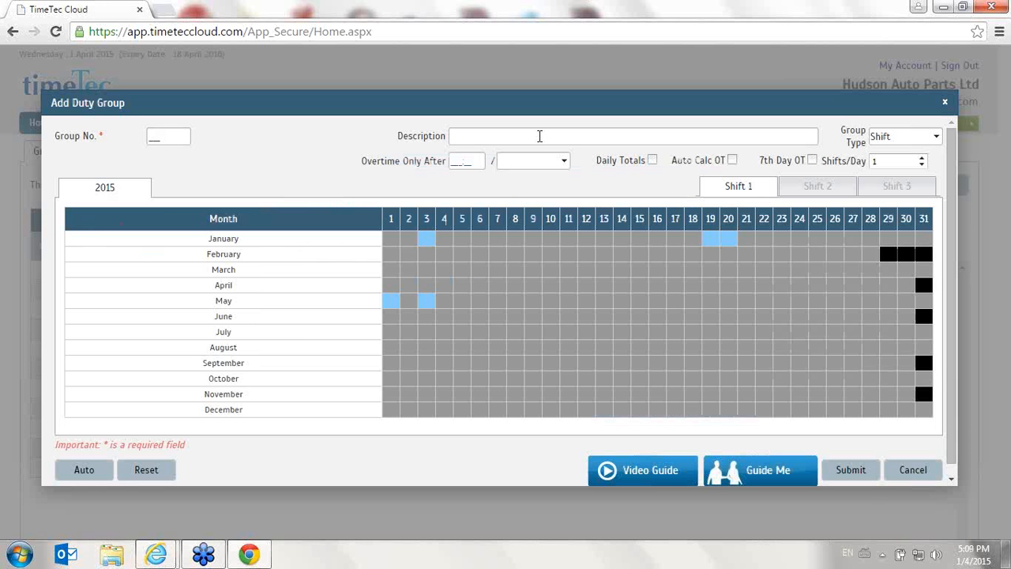
{"action": "left_click", "coordinate": [908, 471]}
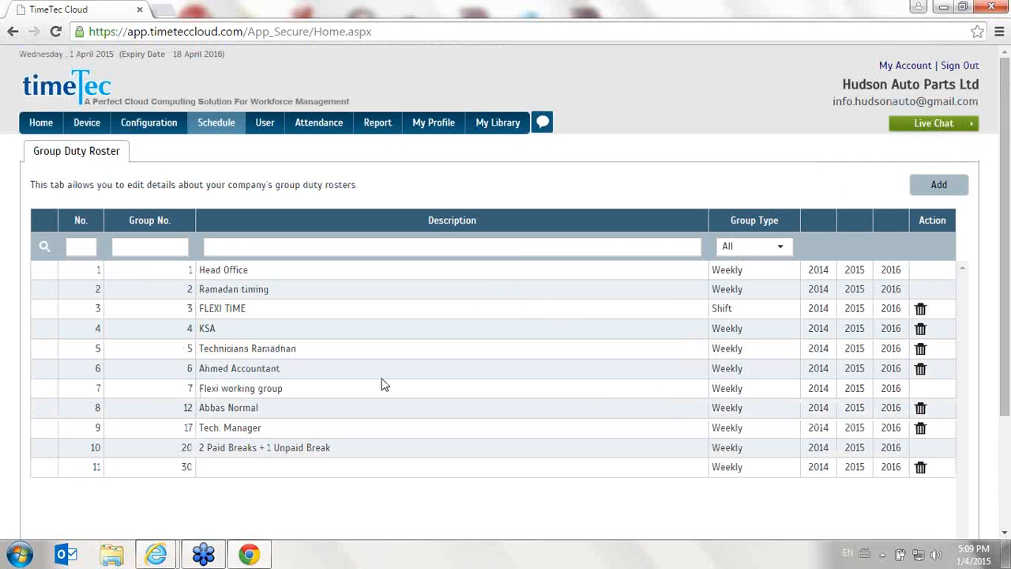
Assign schedule 4 to 14/06/2015 in the FLEXI TIME group's 2015 roster and close the roster without saving
{"action": "left_click", "coordinate": [856, 309]}
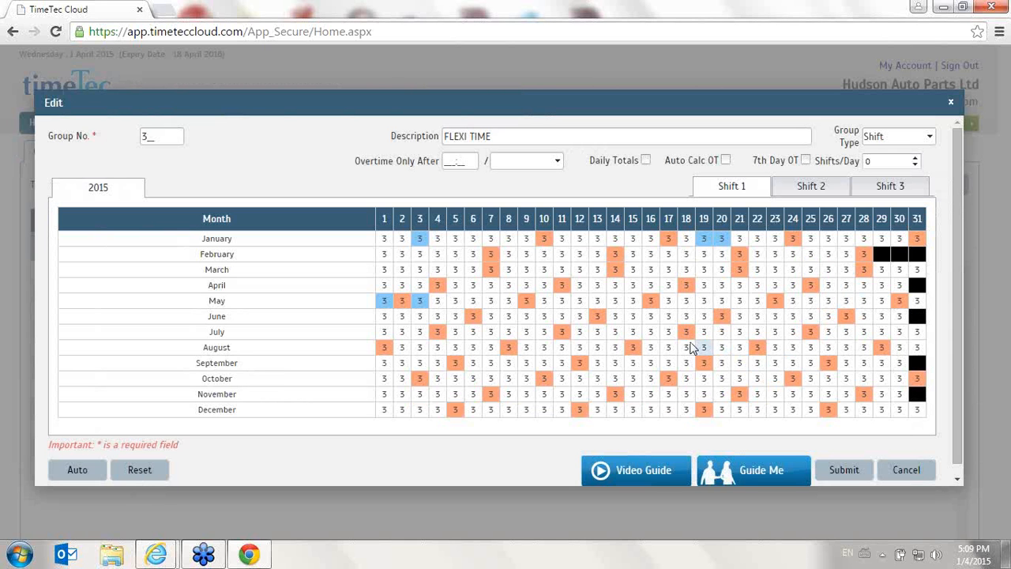
{"action": "left_click", "coordinate": [618, 322]}
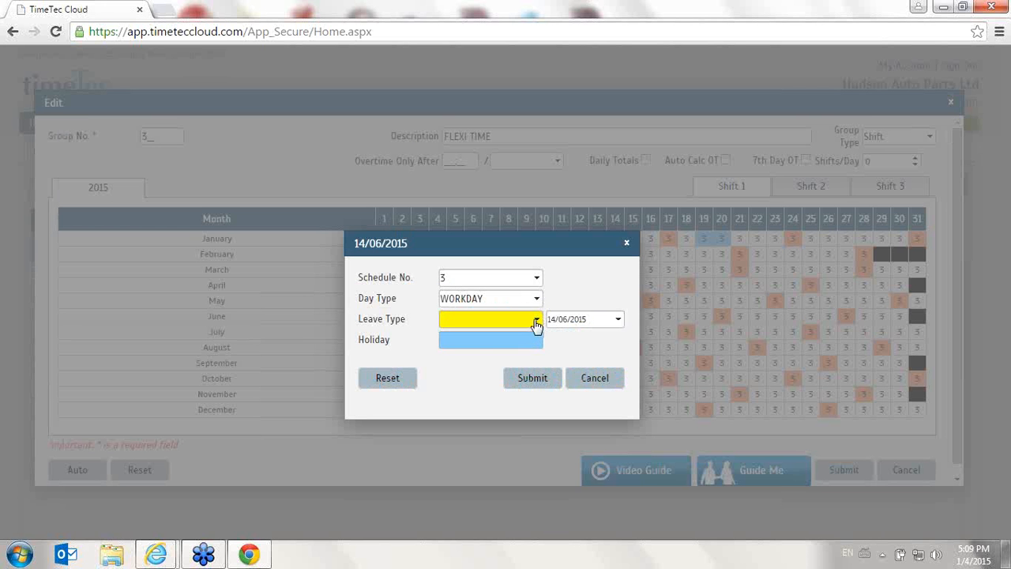
{"action": "left_click", "coordinate": [535, 303]}
{"action": "left_click", "coordinate": [535, 302]}
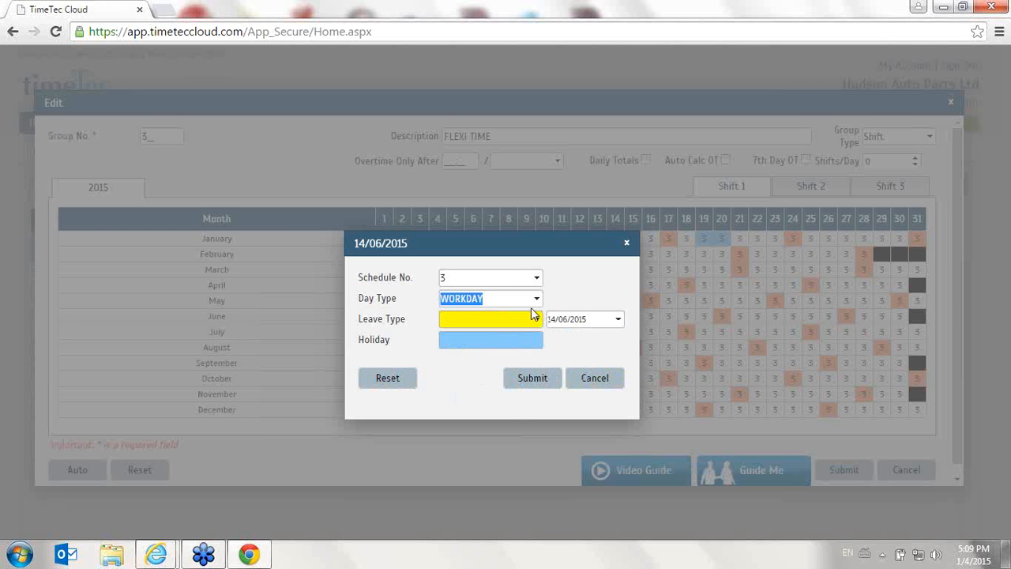
{"action": "left_click", "coordinate": [534, 278]}
{"action": "left_click", "coordinate": [493, 371]}
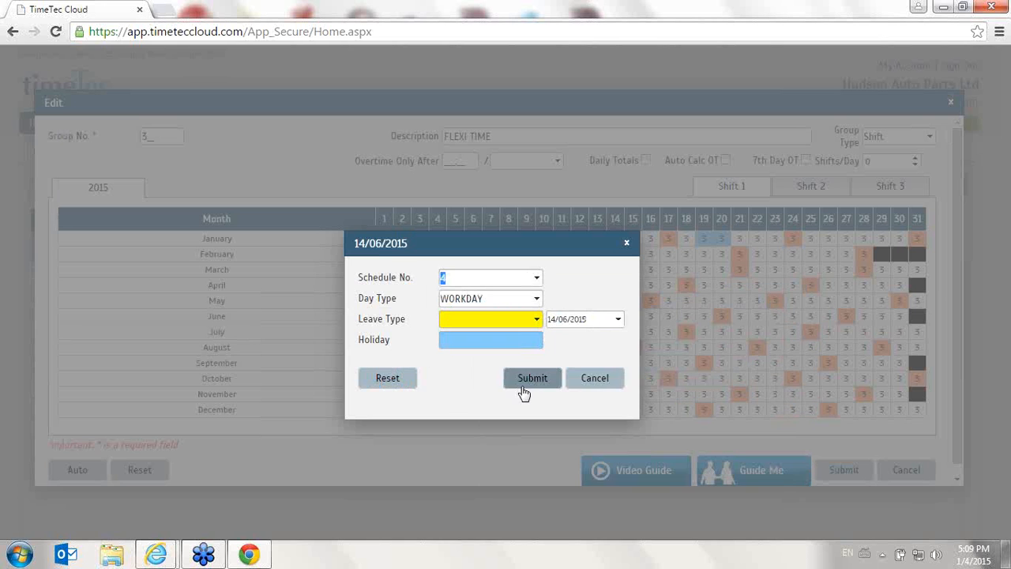
{"action": "left_click", "coordinate": [522, 385]}
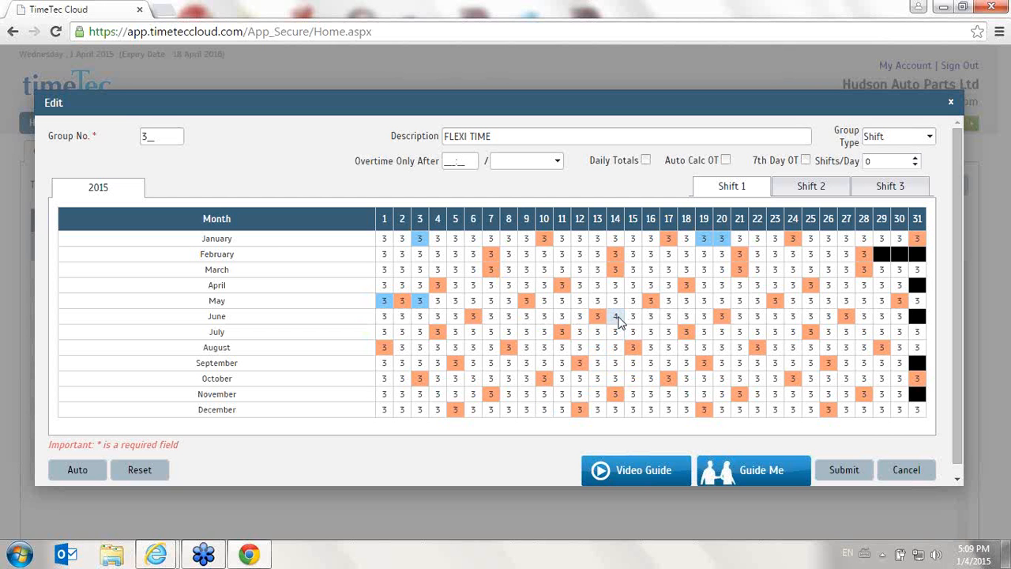
{"action": "left_click", "coordinate": [929, 471]}
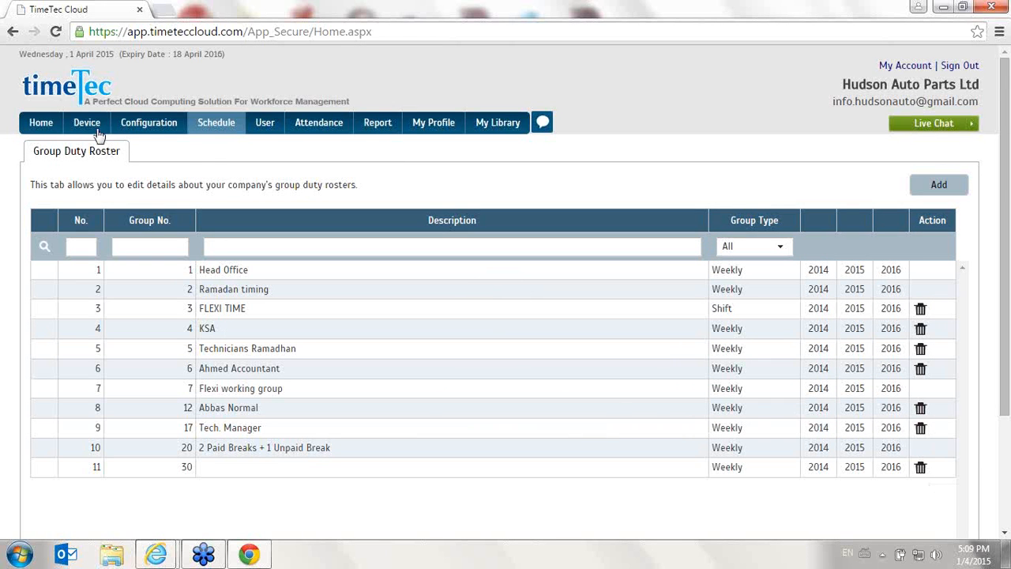
Go to the User Duty Planner and open the 2015 duty roster of the ninth listed user
{"action": "mouse_move", "coordinate": [226, 130]}
{"action": "left_click", "coordinate": [227, 183]}
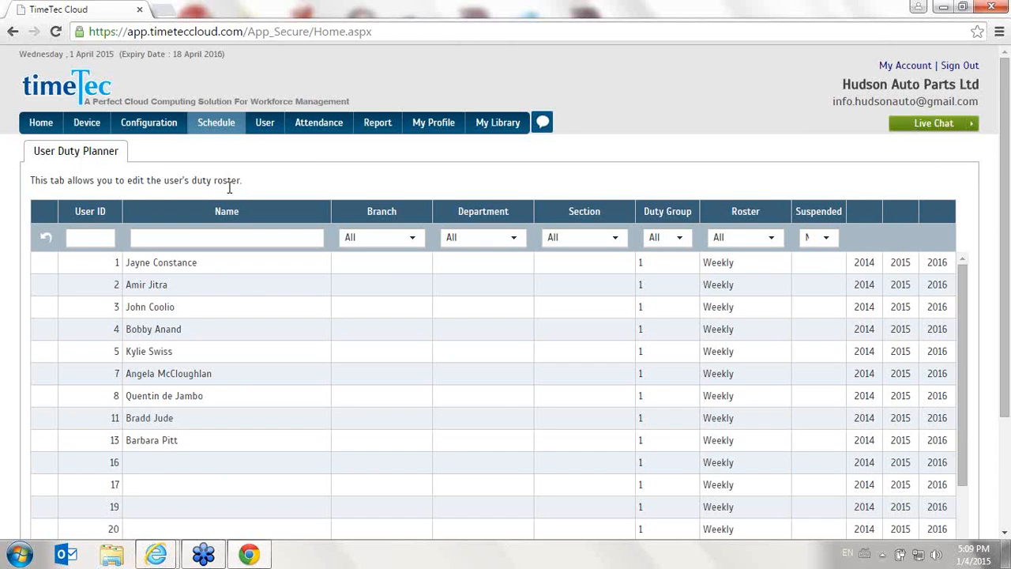
{"action": "scroll", "coordinate": [251, 237], "scroll_direction": "down", "scroll_amount": 5}
{"action": "scroll", "coordinate": [263, 252], "scroll_direction": "up", "scroll_amount": 5}
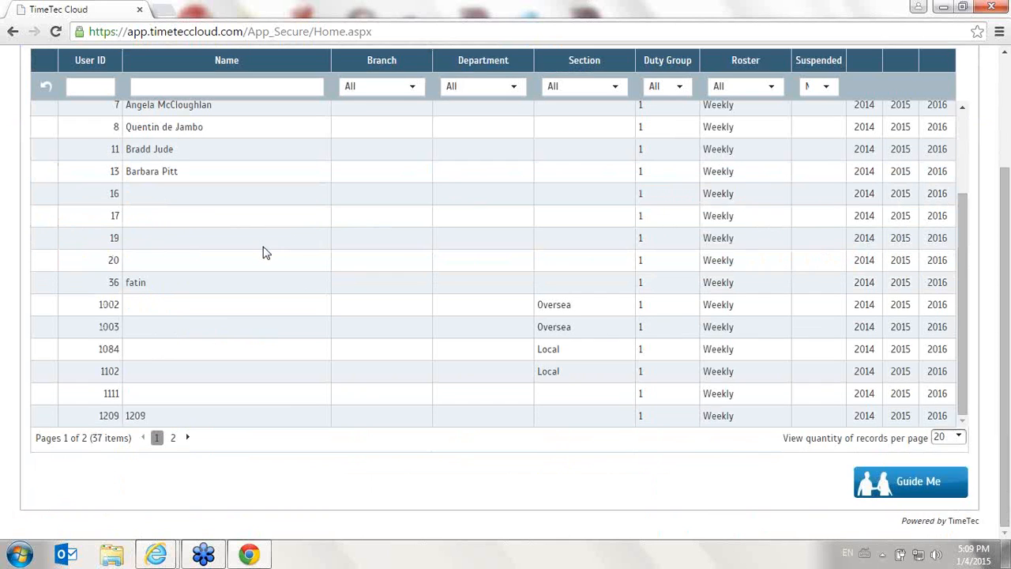
{"action": "mouse_move", "coordinate": [209, 130]}
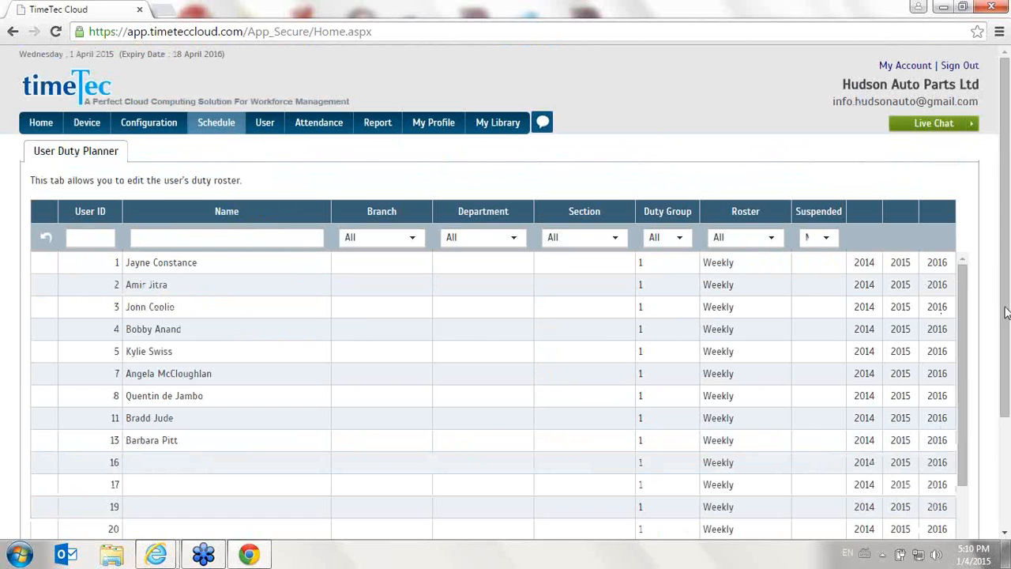
{"action": "left_click_drag", "start_coordinate": [969, 284], "coordinate": [921, 301]}
{"action": "left_click", "coordinate": [905, 408]}
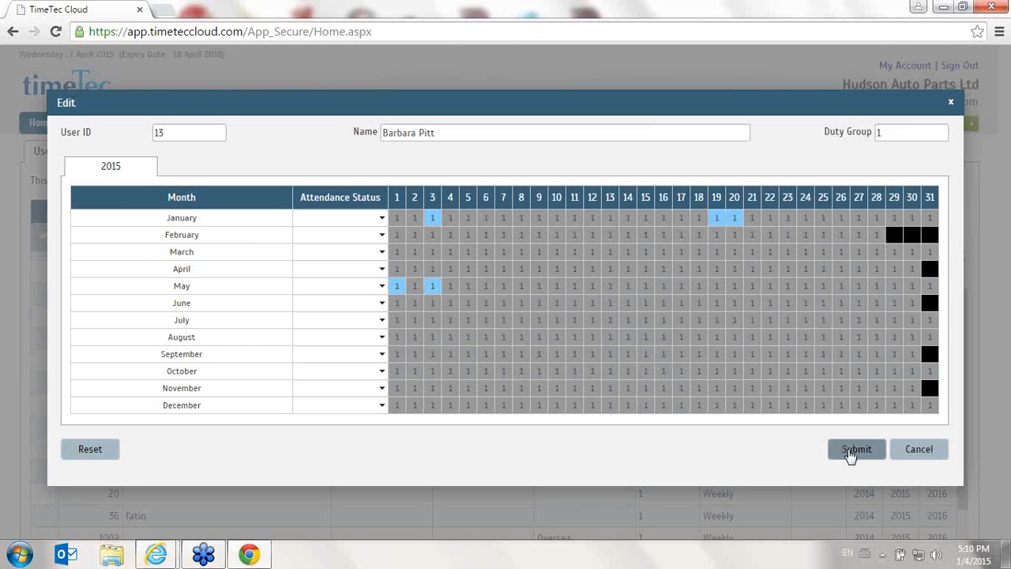
Set the leave type for 08/02/2015 to EID Holiday in the user's duty roster and save the roster
{"action": "left_click_drag", "start_coordinate": [745, 226], "coordinate": [328, 380]}
{"action": "left_click", "coordinate": [421, 474]}
{"action": "left_click", "coordinate": [525, 237]}
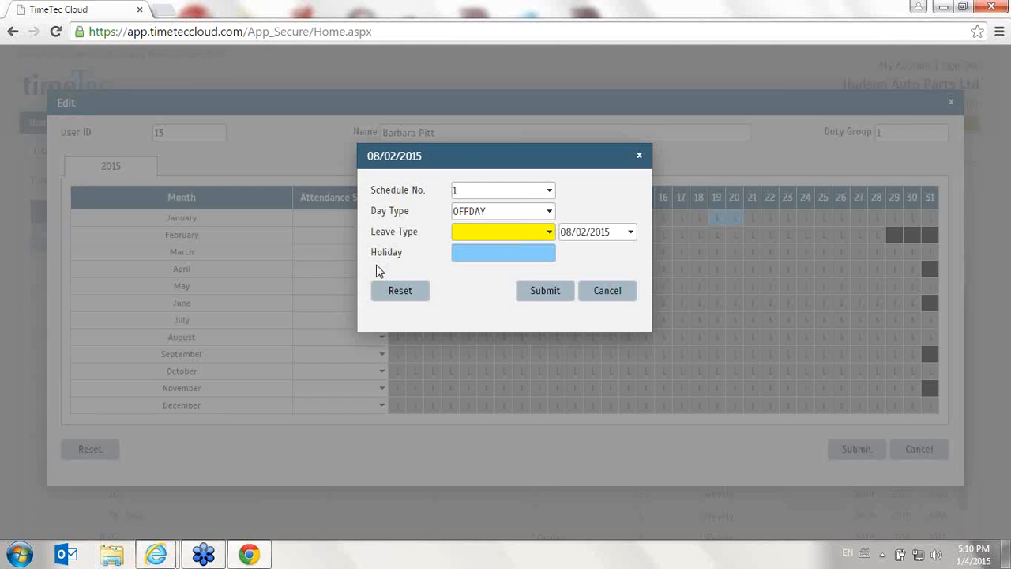
{"action": "left_click", "coordinate": [547, 237]}
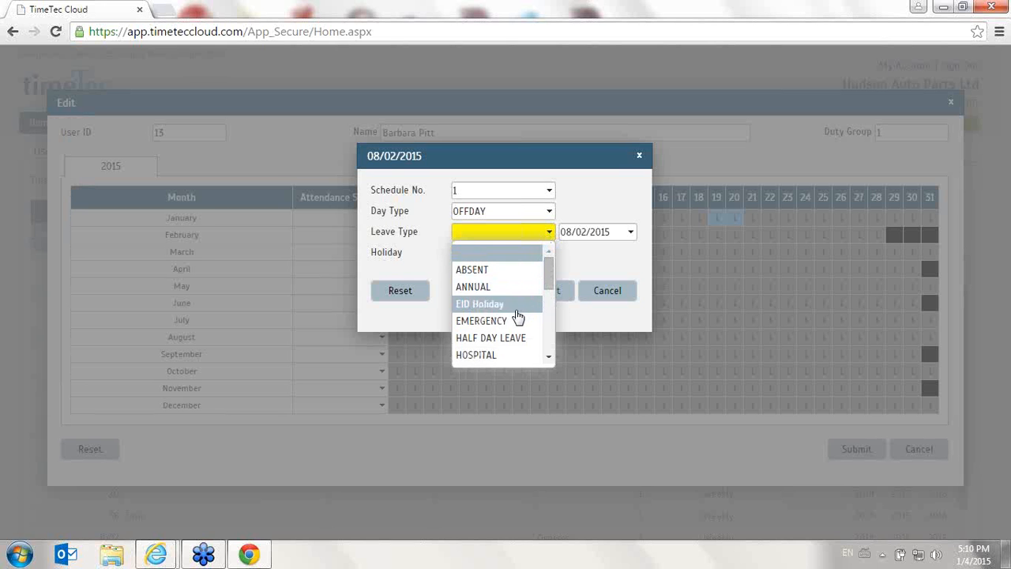
{"action": "left_click", "coordinate": [520, 304]}
{"action": "left_click", "coordinate": [542, 292]}
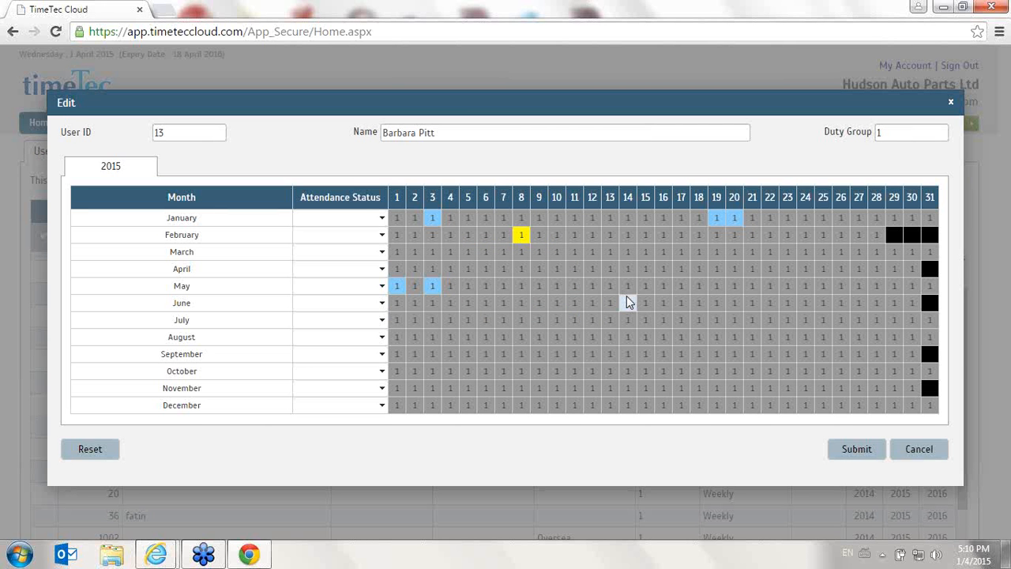
{"action": "left_click", "coordinate": [858, 450]}
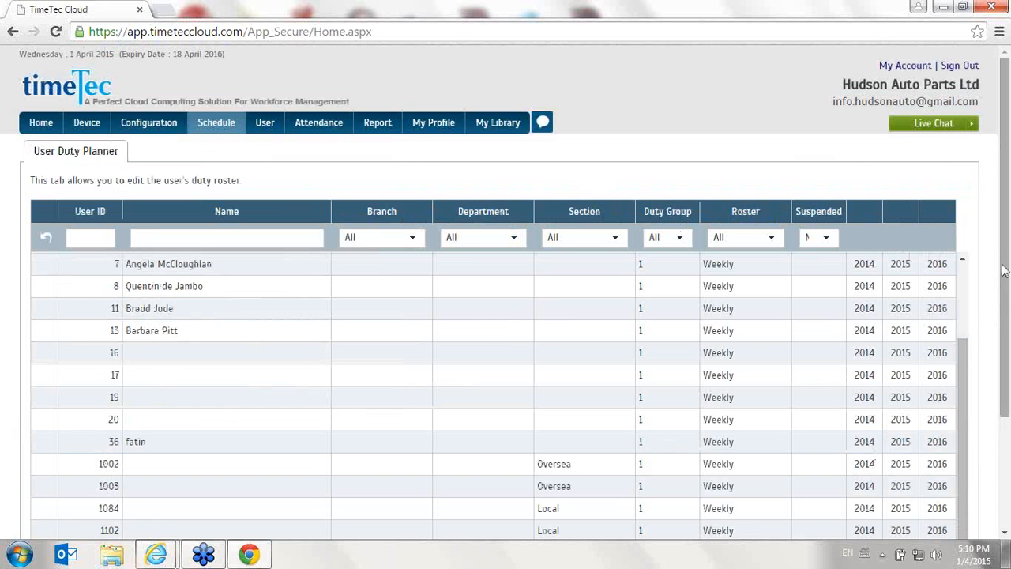
Go to Company Holiday / Leave and open the 2015 calendar for the Head office branch
{"action": "mouse_move", "coordinate": [210, 130]}
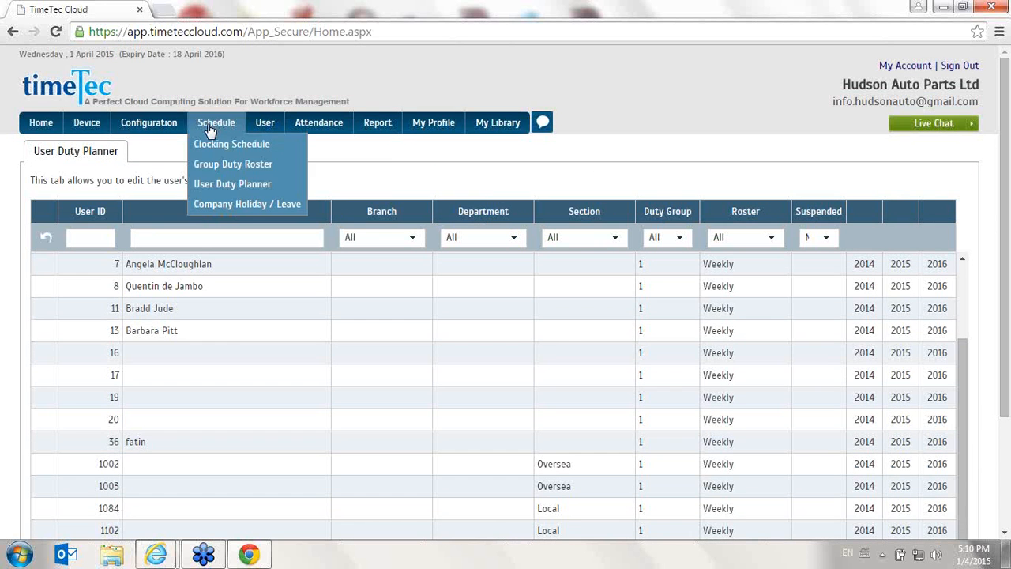
{"action": "left_click", "coordinate": [247, 205]}
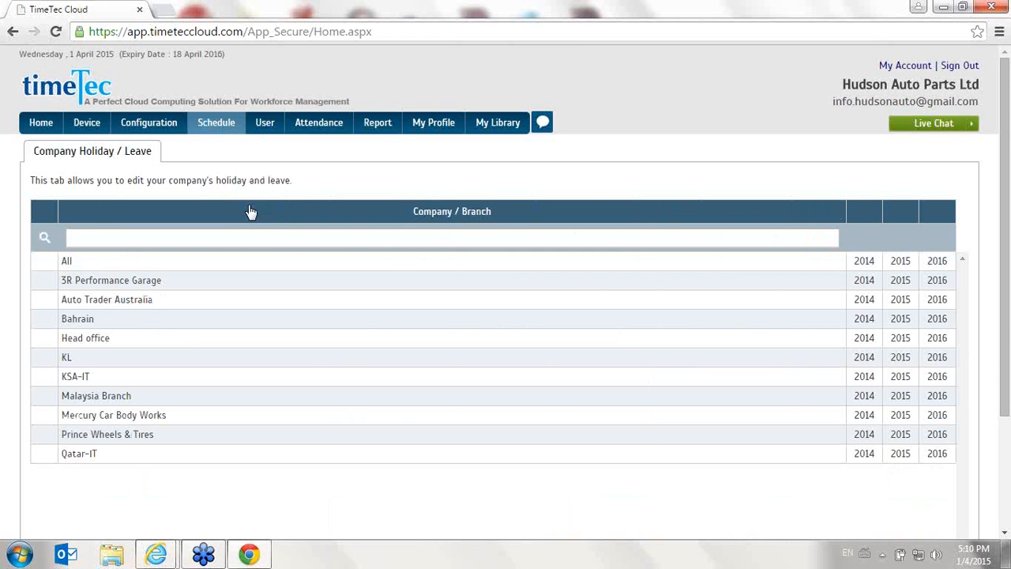
{"action": "scroll", "coordinate": [247, 214], "scroll_direction": "down", "scroll_amount": 1}
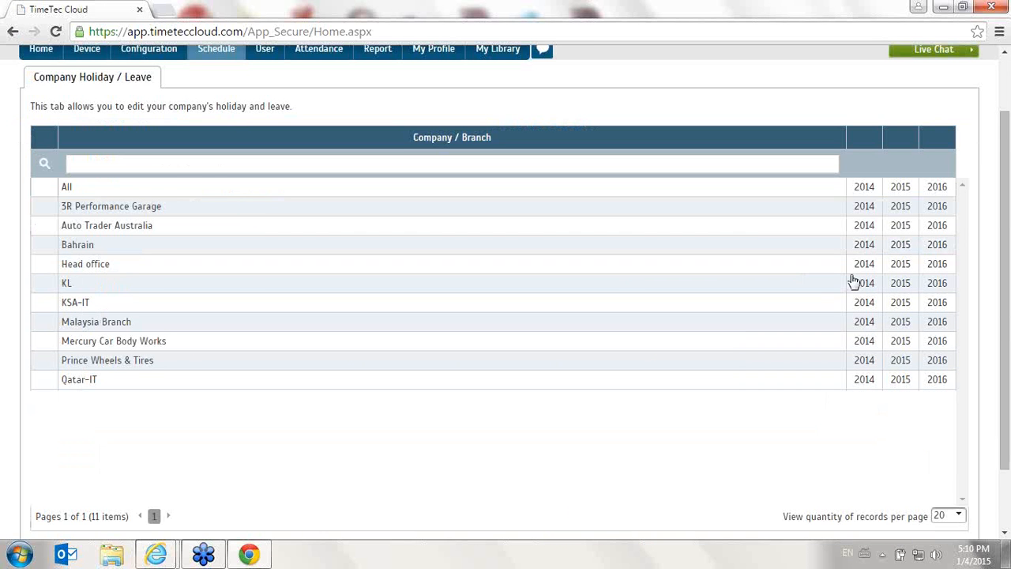
{"action": "left_click", "coordinate": [910, 270]}
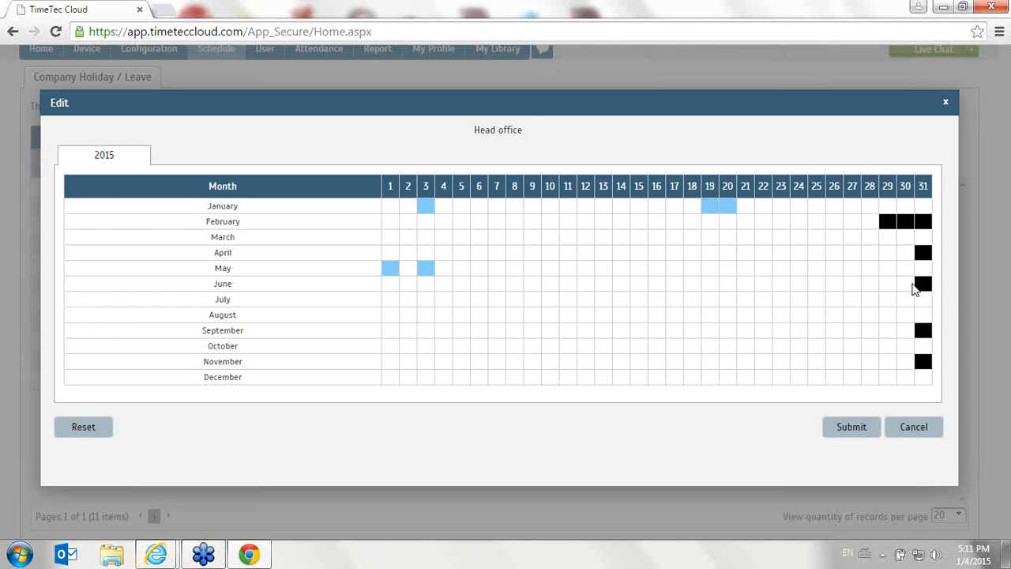
Assign ANNUAL leave from 10/09/2015 to 13/09/2015 in the Head office 2015 calendar and save the calendar
{"action": "left_click", "coordinate": [545, 332]}
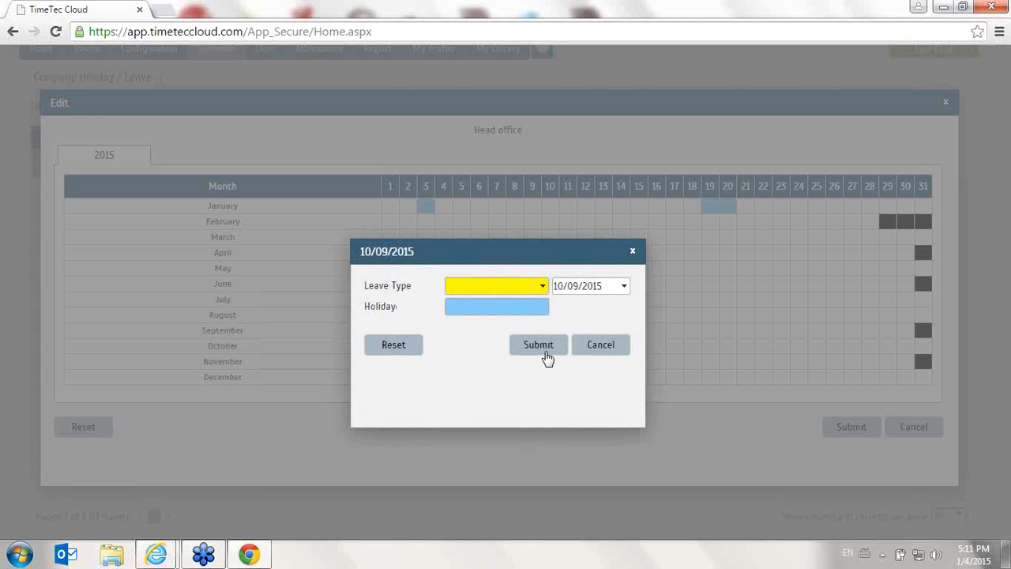
{"action": "left_click", "coordinate": [542, 286]}
{"action": "left_click", "coordinate": [515, 340]}
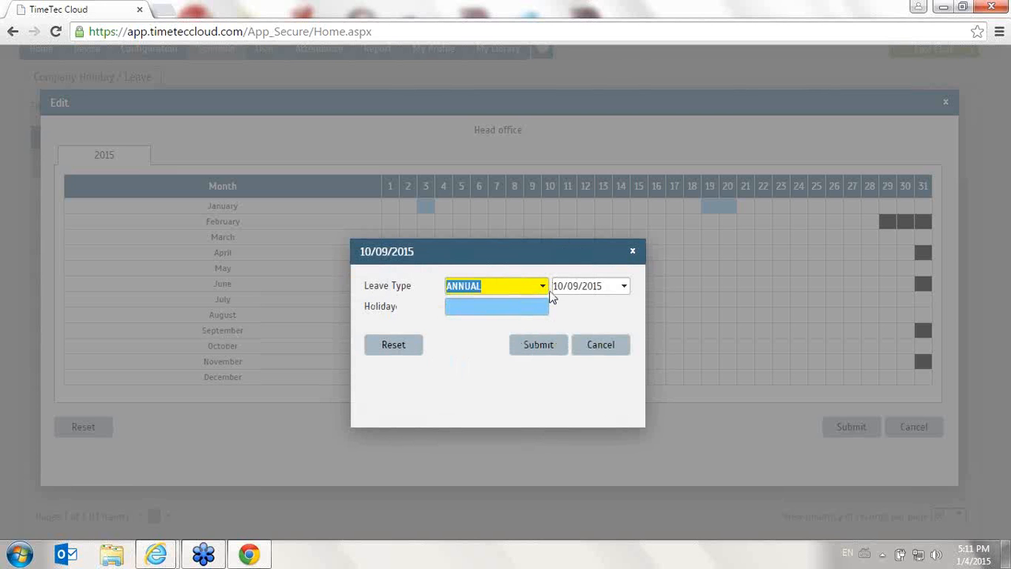
{"action": "left_click_drag", "start_coordinate": [574, 258], "coordinate": [402, 234]}
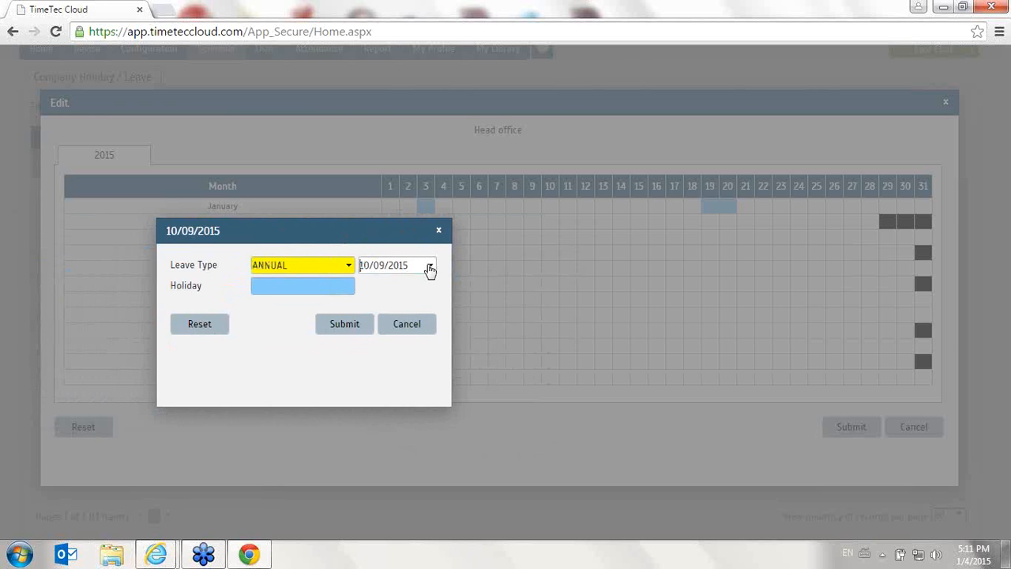
{"action": "left_click", "coordinate": [429, 266]}
{"action": "left_click", "coordinate": [577, 353]}
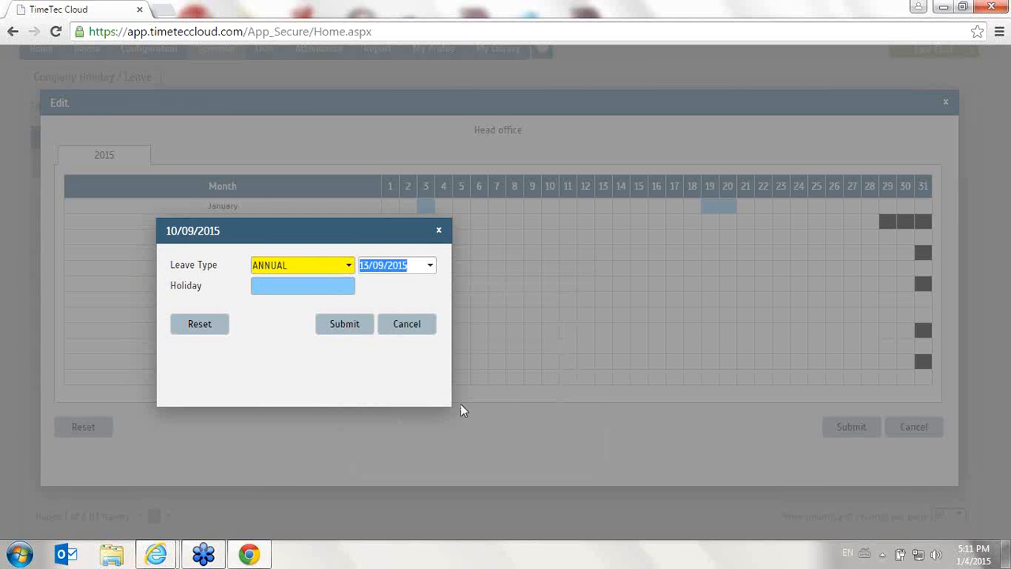
{"action": "left_click", "coordinate": [357, 335]}
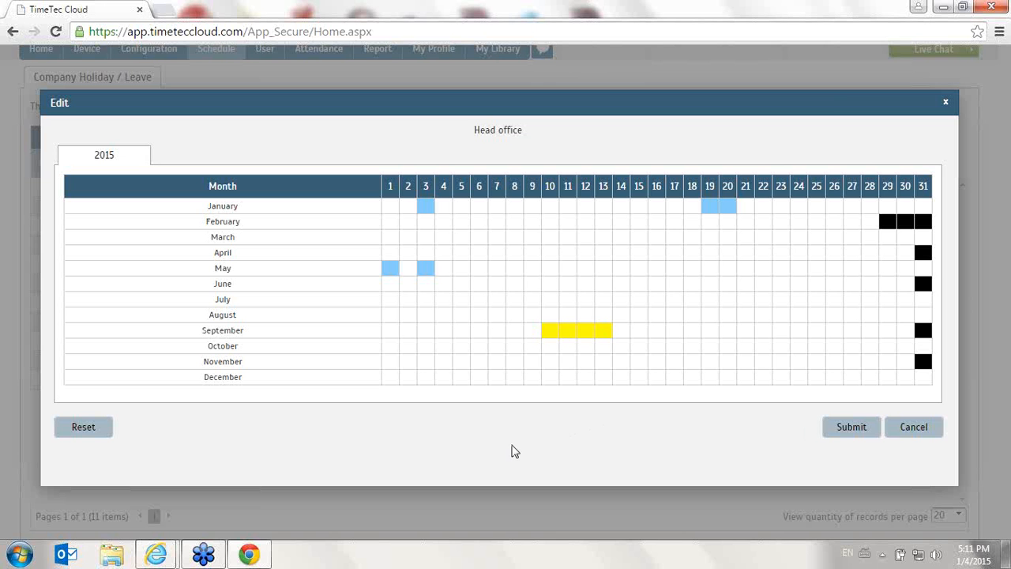
{"action": "left_click", "coordinate": [847, 428]}
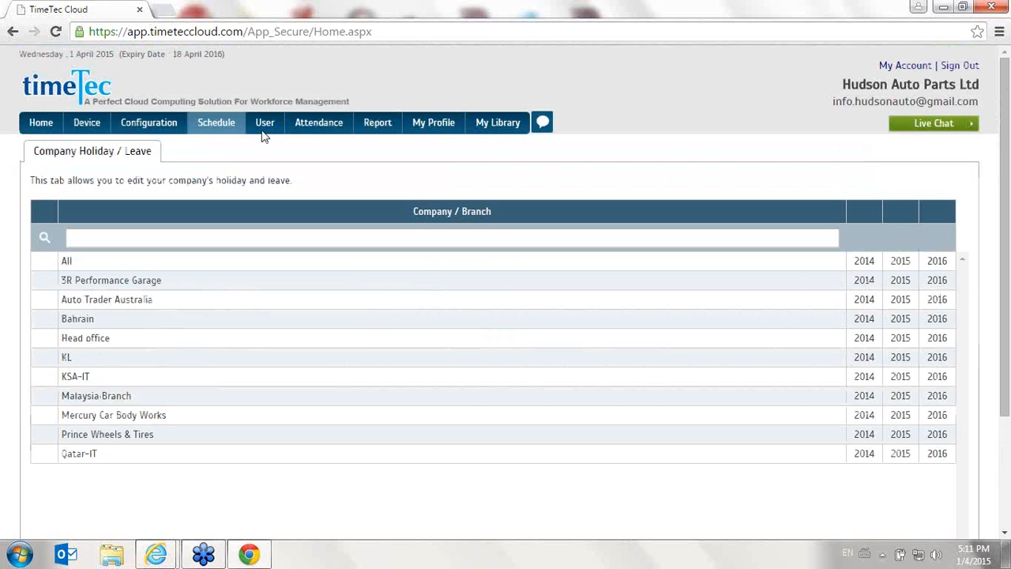
Open the Attendance Sheet, try filtering it by the first listed user's ID, and reset the user filter to All
{"action": "mouse_move", "coordinate": [313, 129]}
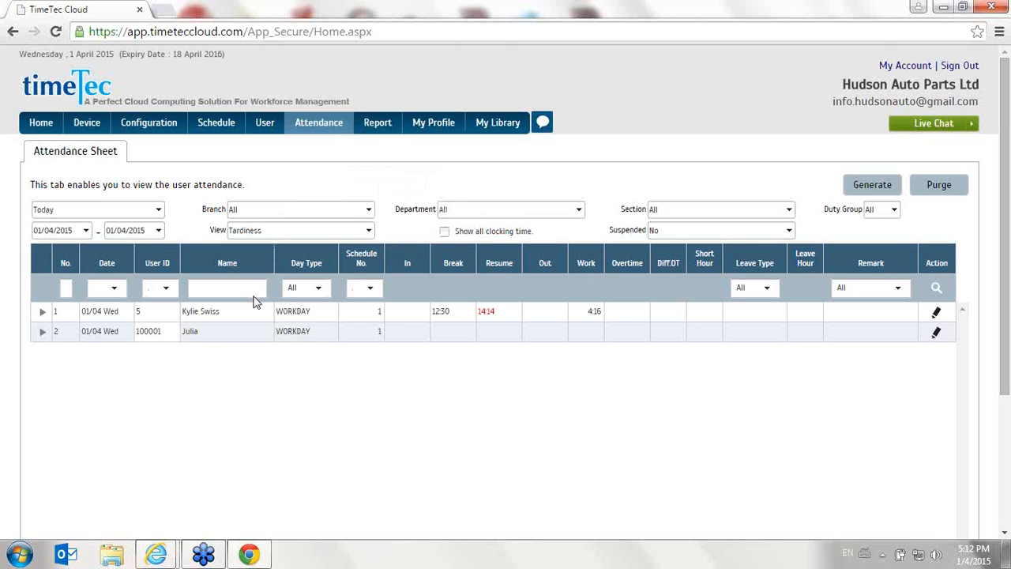
{"action": "left_click", "coordinate": [118, 289]}
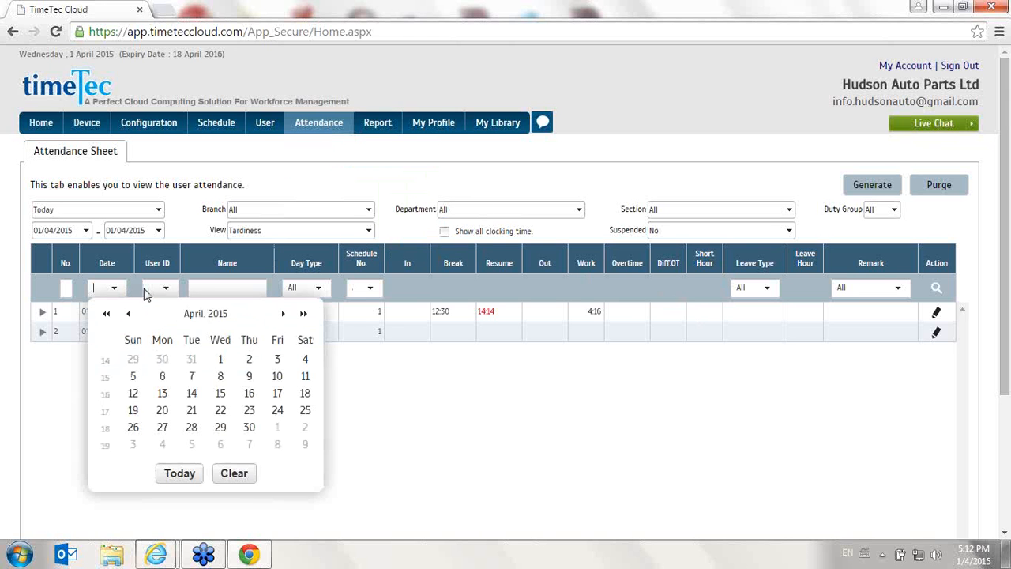
{"action": "left_click", "coordinate": [616, 465]}
{"action": "left_click", "coordinate": [164, 291]}
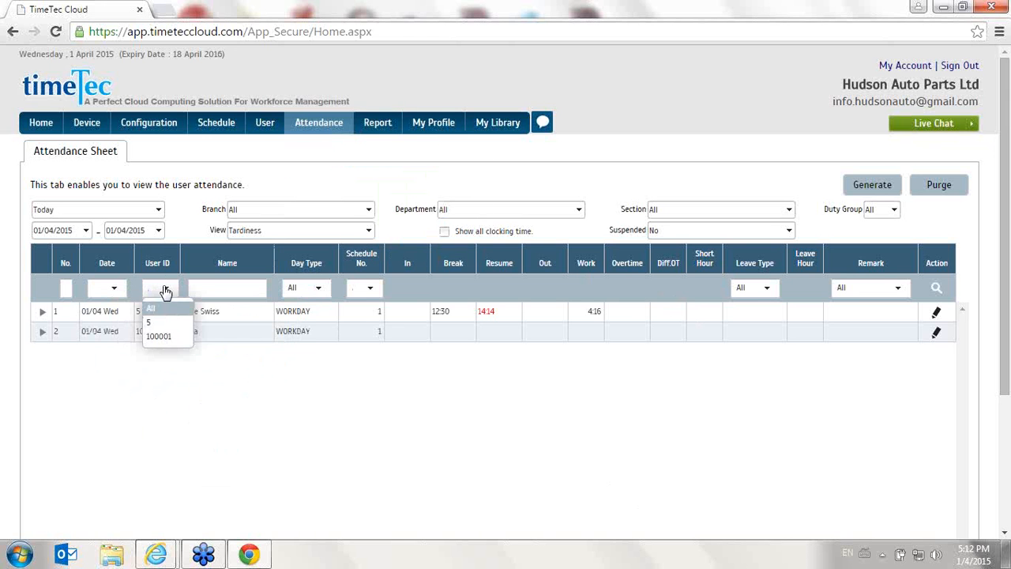
{"action": "left_click", "coordinate": [170, 321]}
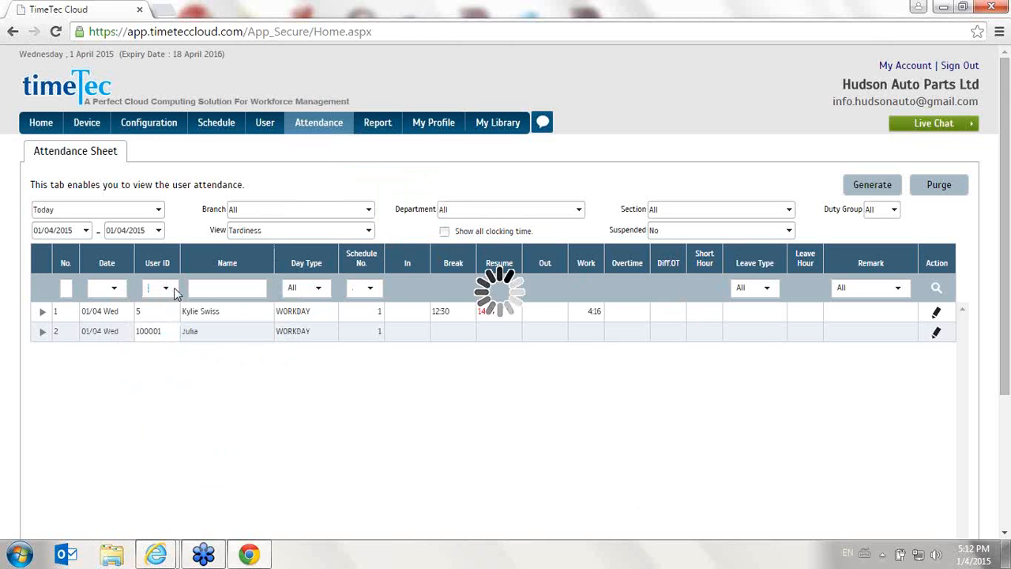
{"action": "left_click", "coordinate": [174, 290]}
{"action": "left_click", "coordinate": [170, 307]}
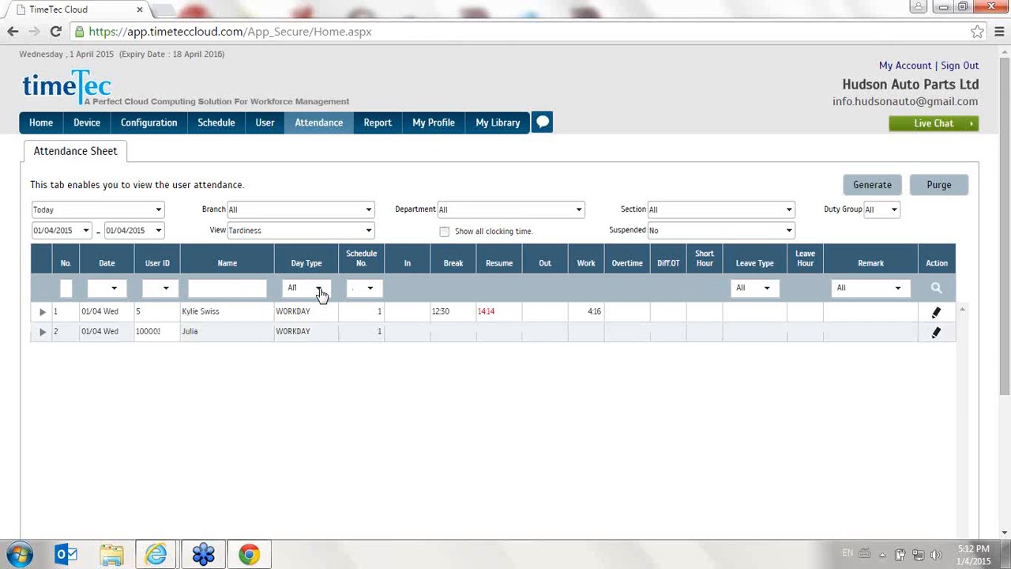
Edit the first attendance record with clocking times In 09:00, Resume 13:30 and Out 18:30, and save the record
{"action": "left_click", "coordinate": [938, 314]}
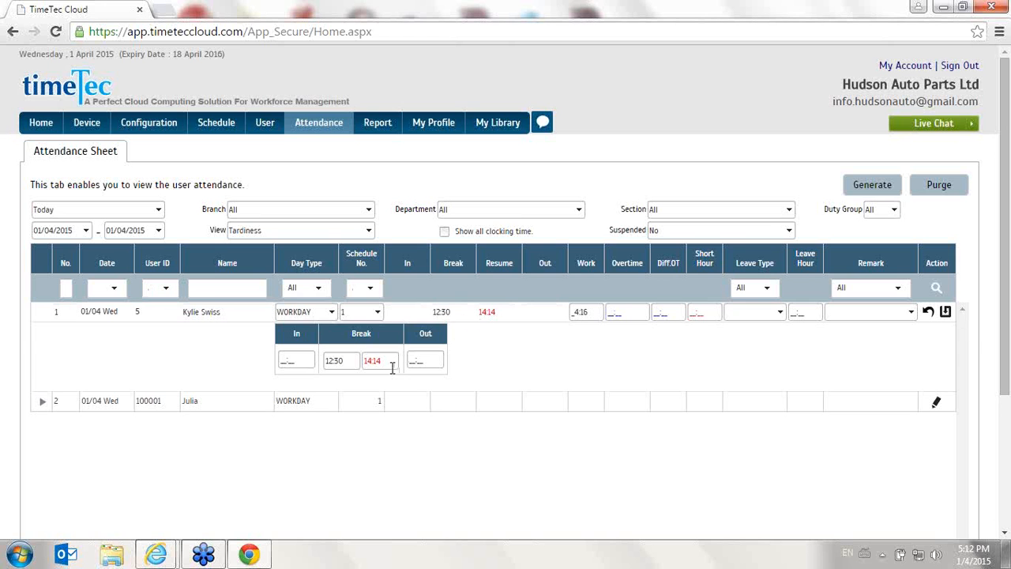
{"action": "left_click_drag", "start_coordinate": [392, 369], "coordinate": [341, 363]}
{"action": "type", "text": "10:00"}
{"action": "left_click", "coordinate": [291, 361]}
{"action": "type", "text": "09:00"}
{"action": "key", "text": "Tab"}
{"action": "key", "text": "Tab"}
{"action": "type", "text": "1"}
{"action": "left_click", "coordinate": [946, 311]}
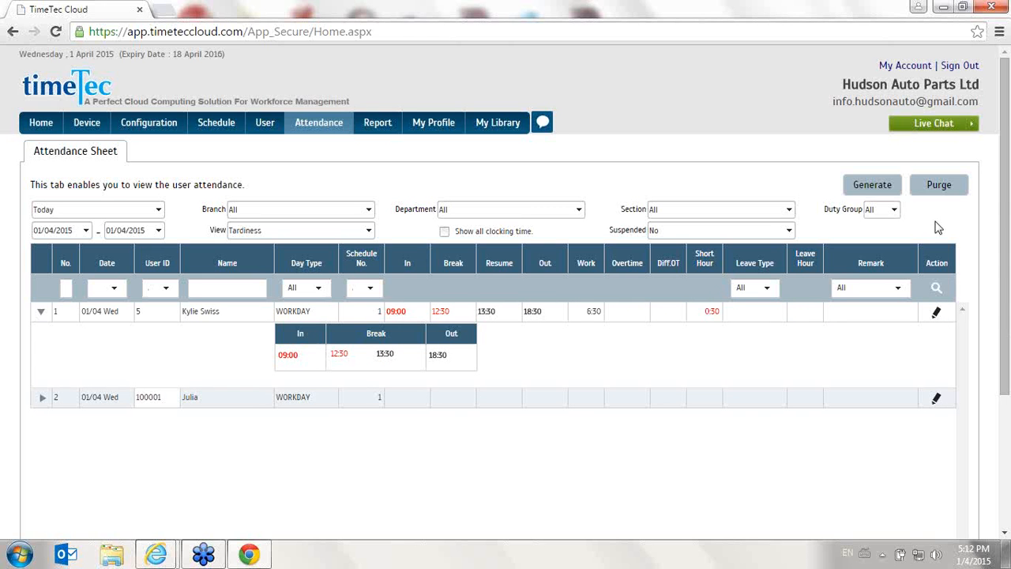
{"action": "left_click_drag", "start_coordinate": [377, 317], "coordinate": [554, 316]}
{"action": "left_click", "coordinate": [555, 316]}
Set the first attendance record's leave type to EMERGENCY and its remark to Stock checking, and save the record
{"action": "left_click", "coordinate": [937, 313]}
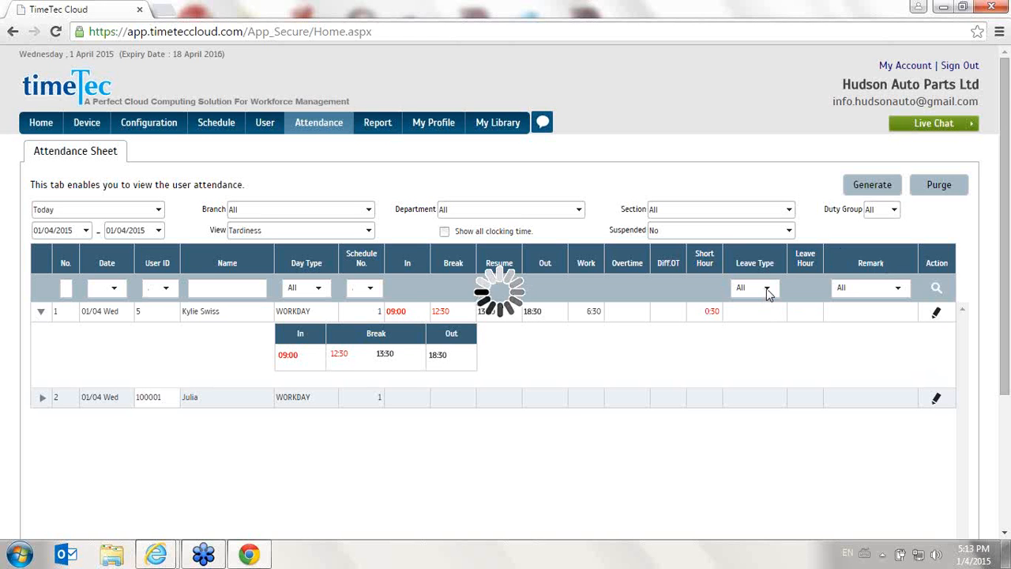
{"action": "left_click", "coordinate": [778, 315]}
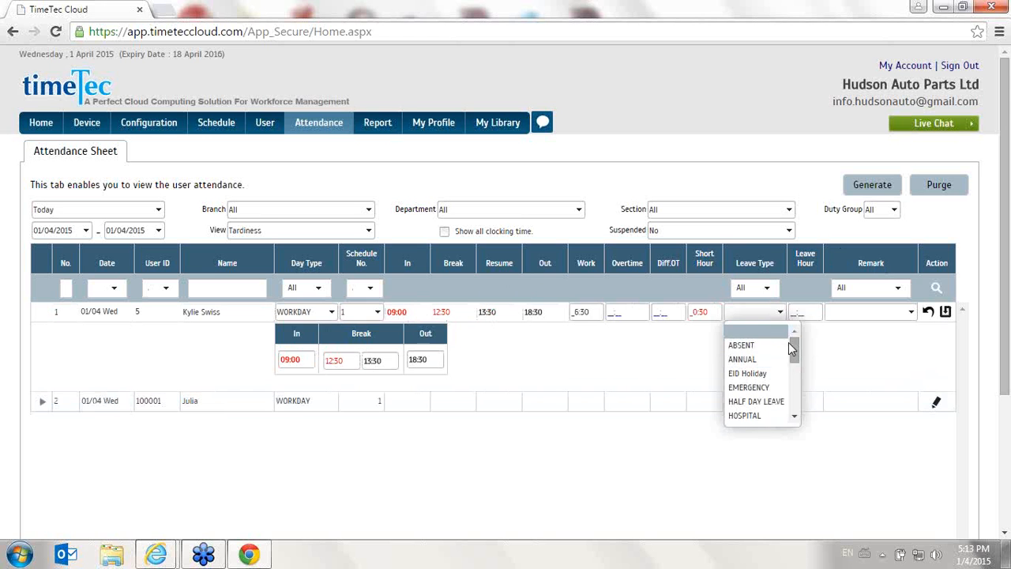
{"action": "left_click", "coordinate": [781, 359]}
{"action": "left_click", "coordinate": [780, 316]}
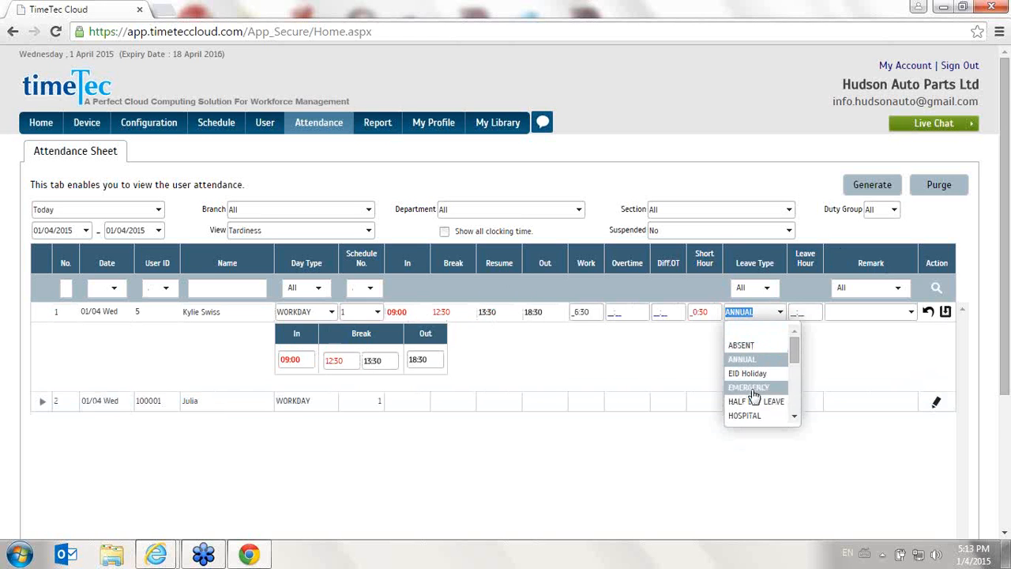
{"action": "left_click", "coordinate": [751, 387]}
{"action": "left_click", "coordinate": [908, 311]}
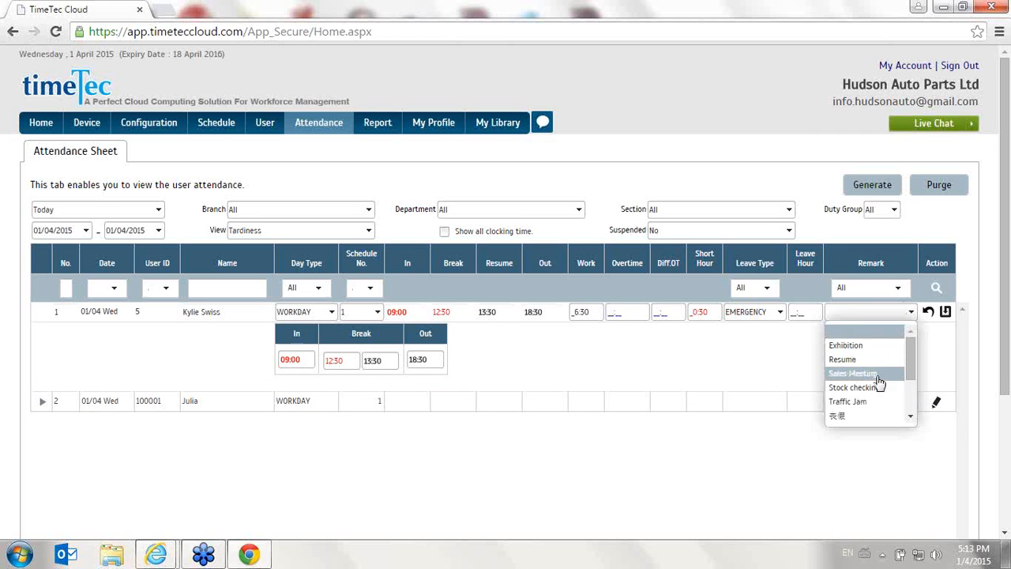
{"action": "left_click", "coordinate": [877, 365]}
{"action": "left_click", "coordinate": [872, 314]}
{"action": "left_click", "coordinate": [883, 387]}
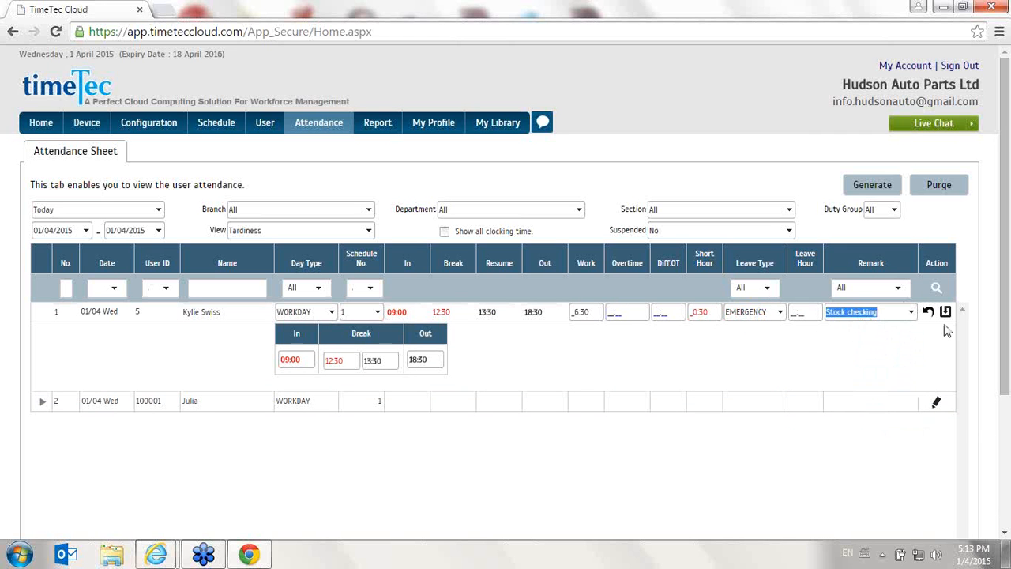
{"action": "left_click", "coordinate": [945, 314]}
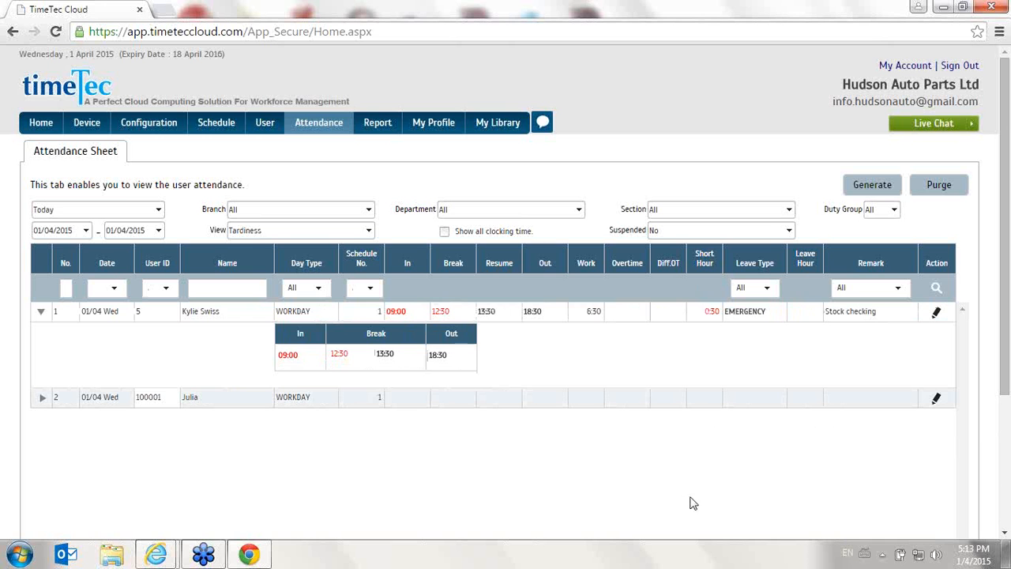
Open the Detail Schema for attendance export, go over the column positions and sizes, and save the schema
{"action": "mouse_move", "coordinate": [297, 120]}
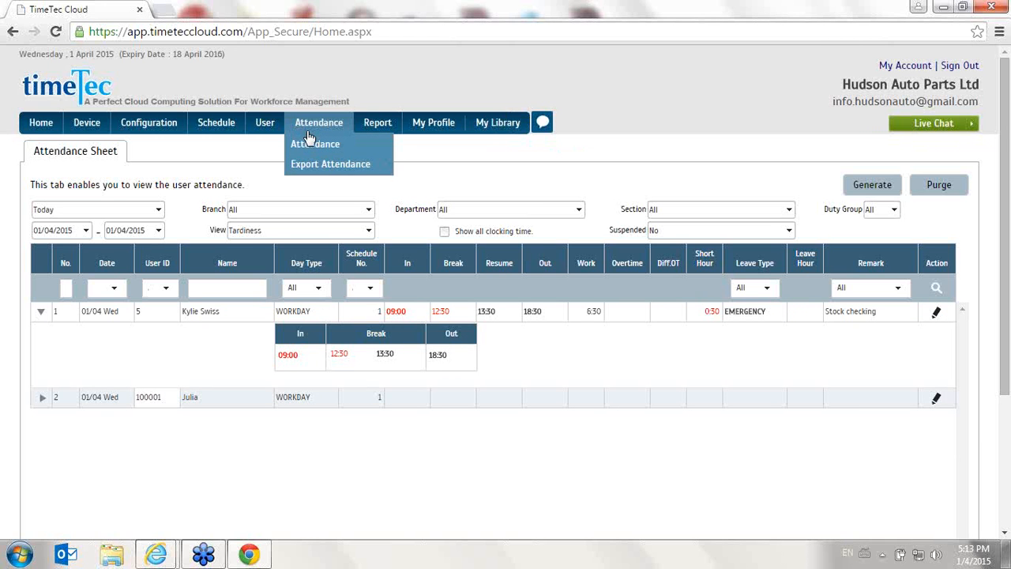
{"action": "mouse_move", "coordinate": [320, 170]}
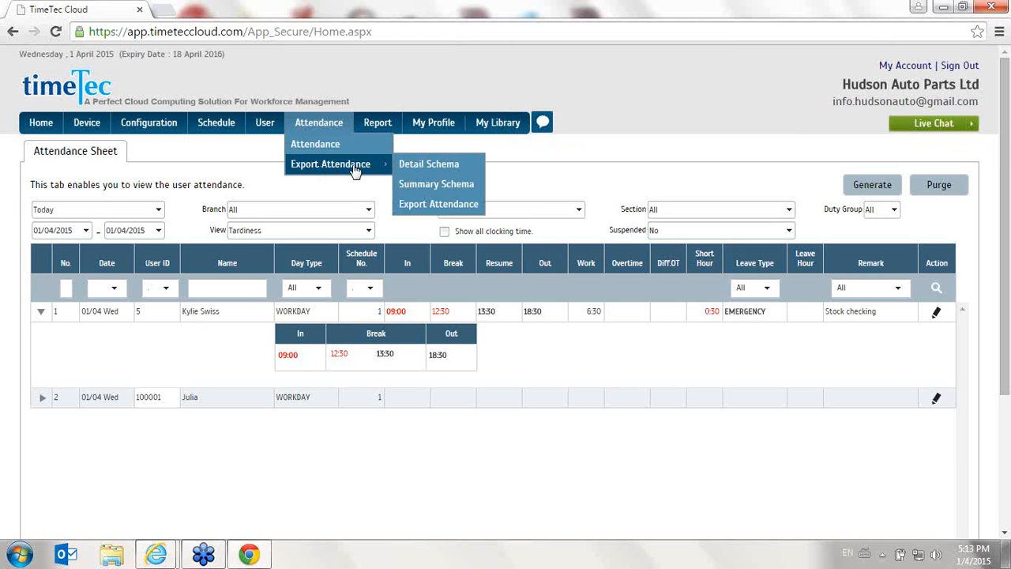
{"action": "left_click", "coordinate": [410, 167]}
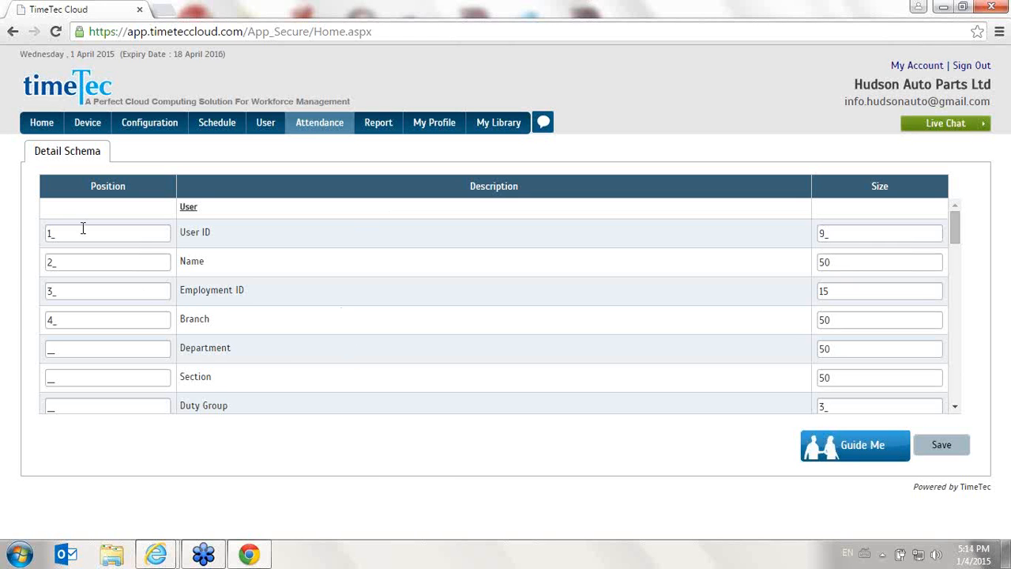
{"action": "left_click_drag", "start_coordinate": [68, 228], "coordinate": [21, 228]}
{"action": "left_click_drag", "start_coordinate": [63, 262], "coordinate": [31, 270]}
{"action": "left_click_drag", "start_coordinate": [85, 288], "coordinate": [22, 287]}
{"action": "type", "text": "2"}
{"action": "left_click_drag", "start_coordinate": [57, 320], "coordinate": [35, 317]}
{"action": "left_click_drag", "start_coordinate": [844, 239], "coordinate": [778, 241]}
{"action": "left_click_drag", "start_coordinate": [831, 264], "coordinate": [811, 260]}
{"action": "left_click_drag", "start_coordinate": [948, 227], "coordinate": [996, 481]}
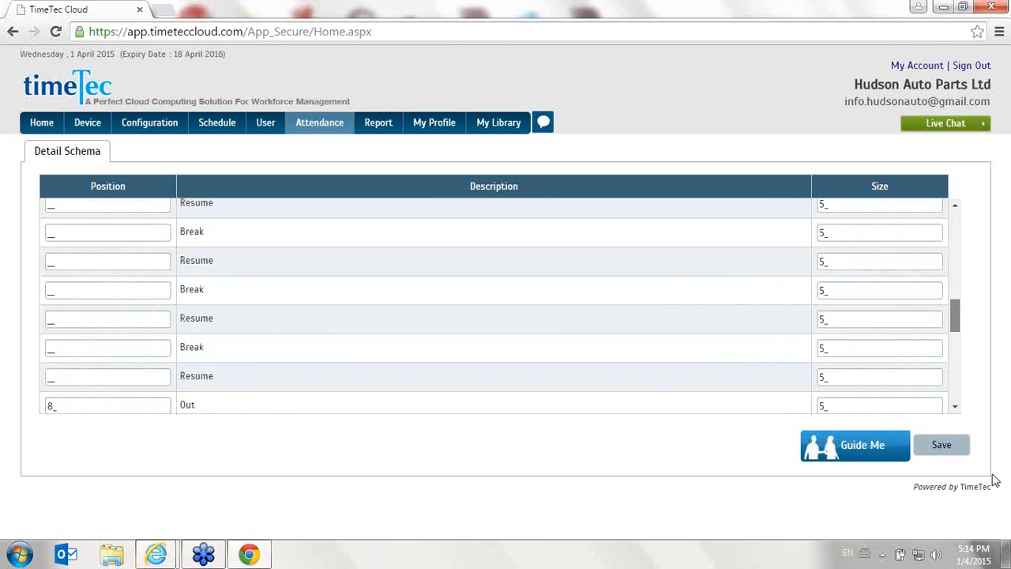
{"action": "left_click", "coordinate": [939, 461]}
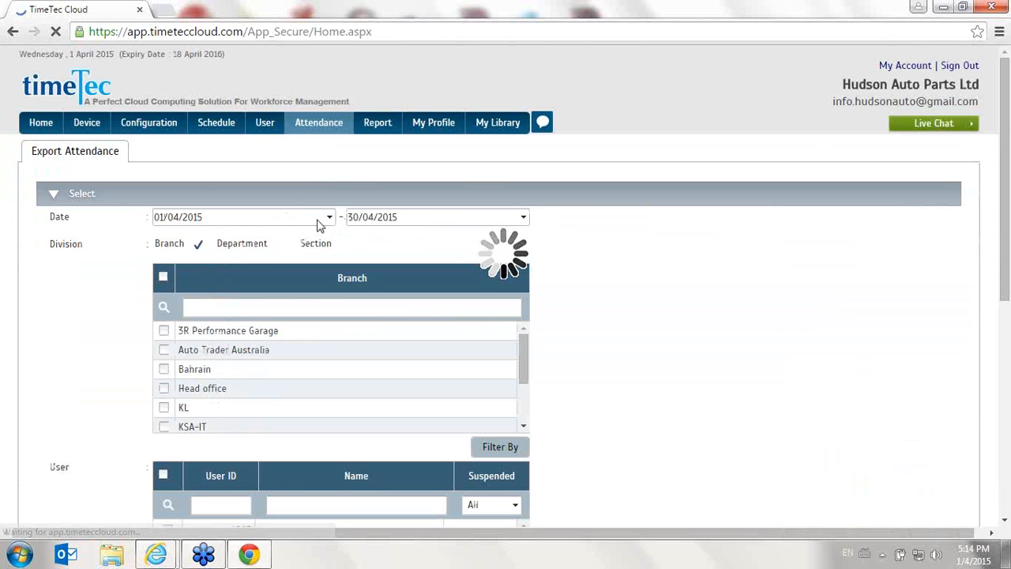
In Export Attendance, decline the password-saving offer, select two neighbouring users midway down the user list, and export their detailed attendance
{"action": "scroll", "coordinate": [639, 305], "scroll_direction": "down", "scroll_amount": 1}
{"action": "scroll", "coordinate": [23, 264], "scroll_direction": "down", "scroll_amount": 2}
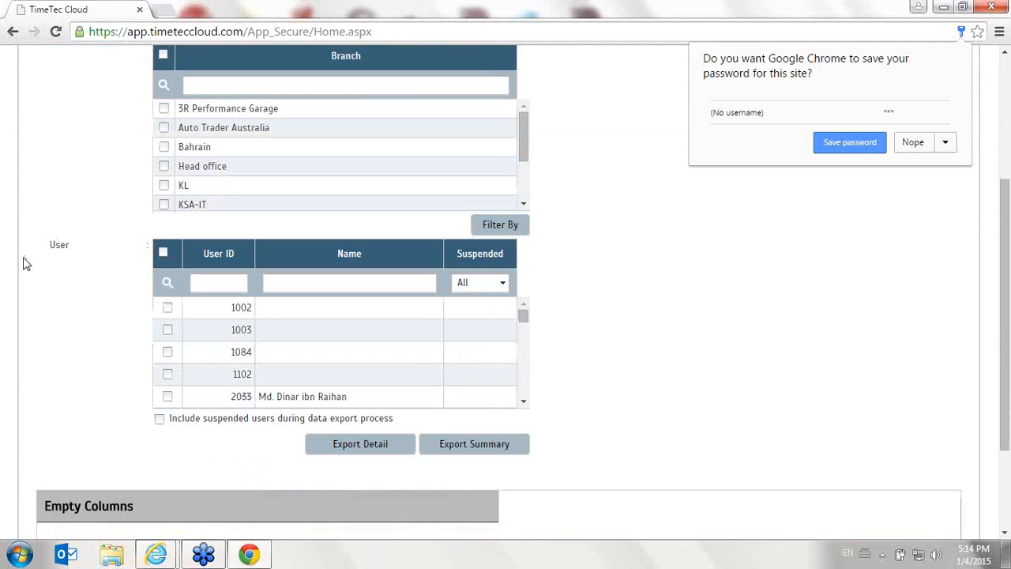
{"action": "left_click", "coordinate": [914, 143]}
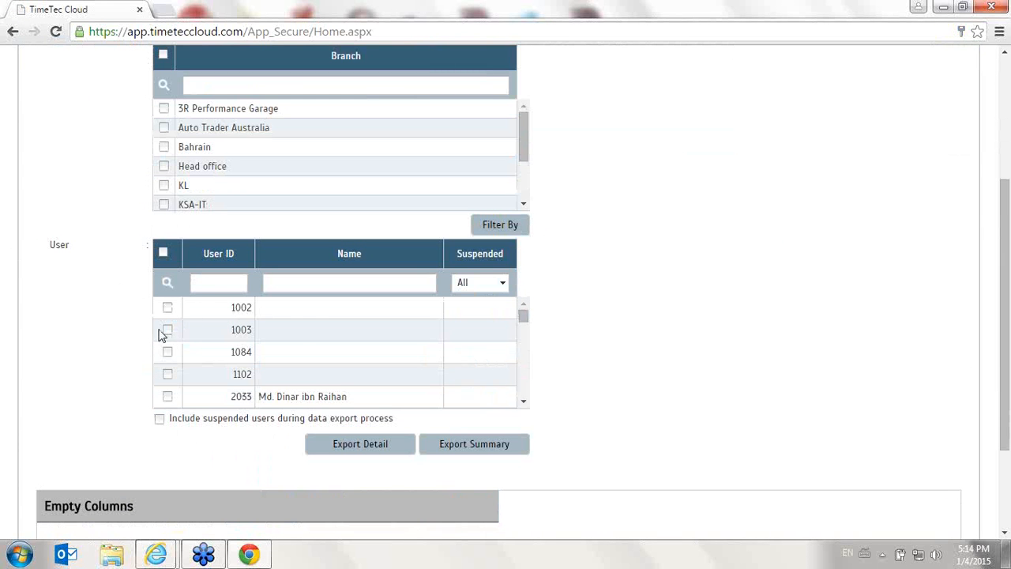
{"action": "scroll", "coordinate": [170, 355], "scroll_direction": "down", "scroll_amount": 2}
{"action": "scroll", "coordinate": [169, 357], "scroll_direction": "down", "scroll_amount": 2}
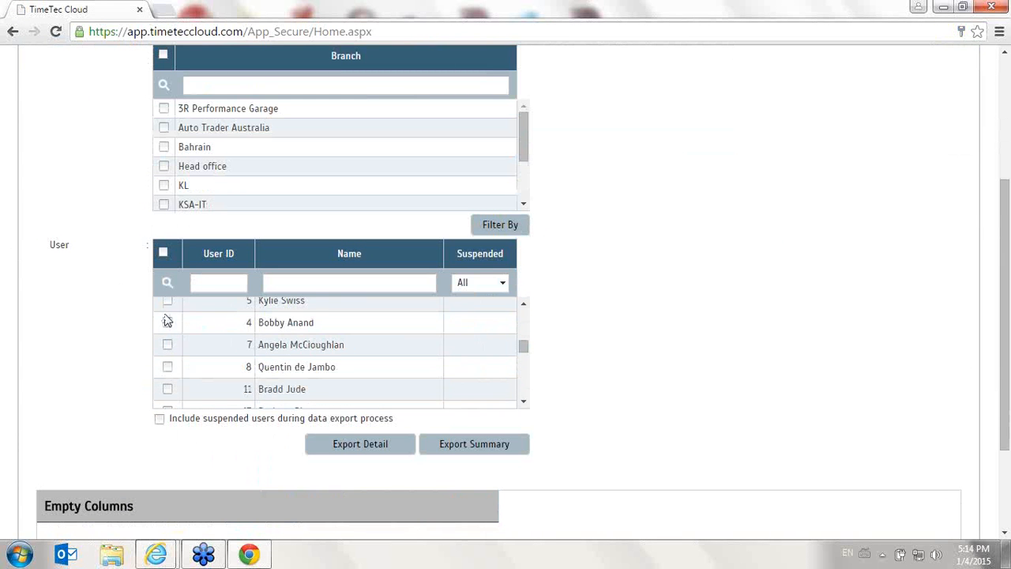
{"action": "left_click", "coordinate": [165, 316]}
{"action": "scroll", "coordinate": [166, 313], "scroll_direction": "up", "scroll_amount": 2}
{"action": "left_click", "coordinate": [167, 335]}
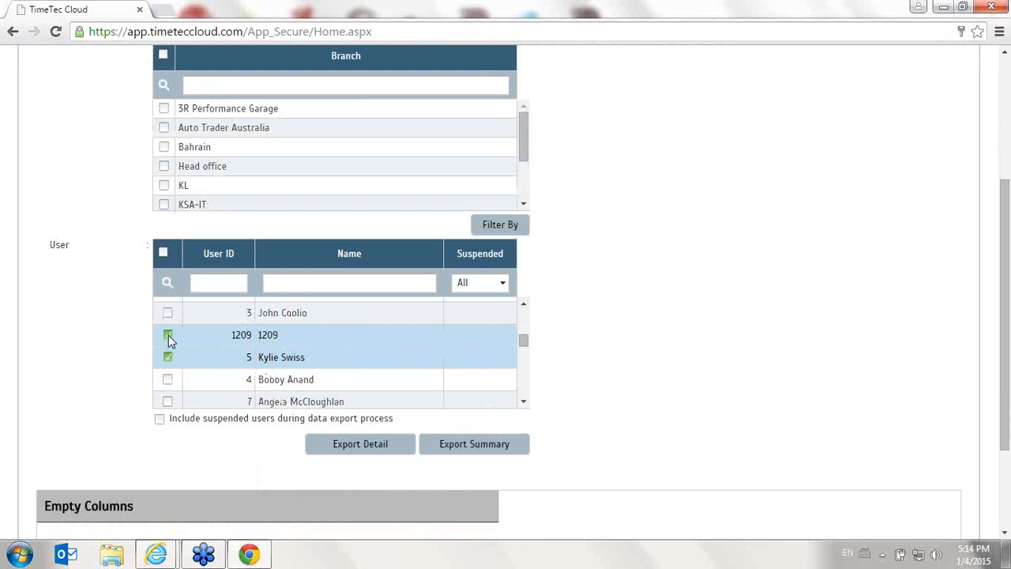
{"action": "left_click", "coordinate": [362, 452]}
{"action": "left_click", "coordinate": [535, 134]}
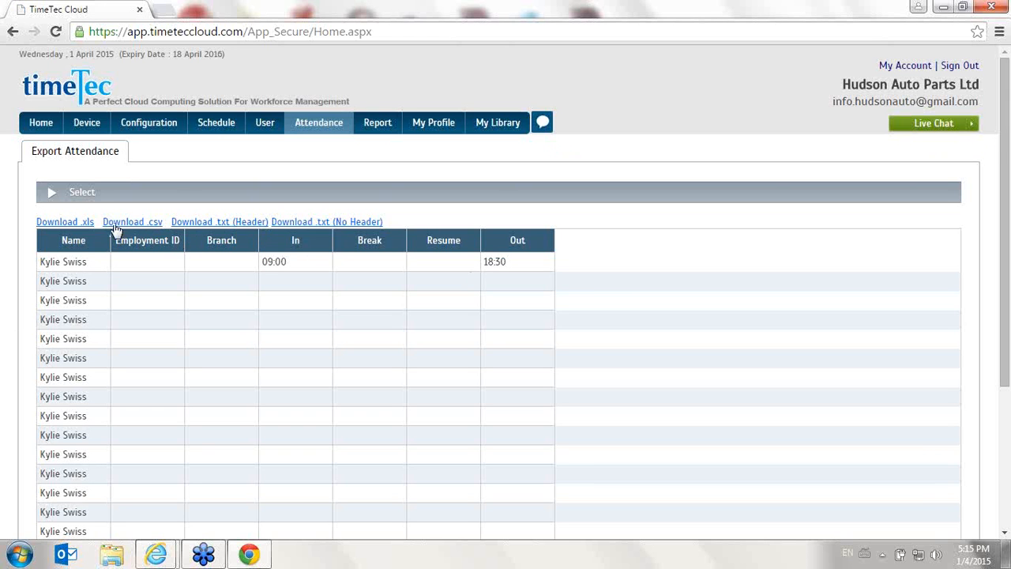
{"action": "scroll", "coordinate": [124, 262], "scroll_direction": "down", "scroll_amount": 3}
{"action": "scroll", "coordinate": [134, 261], "scroll_direction": "up", "scroll_amount": 3}
Open the Sample Reports PDF and look through the Electronic Time Card and Daily Attendance Listing examples
{"action": "mouse_move", "coordinate": [379, 126]}
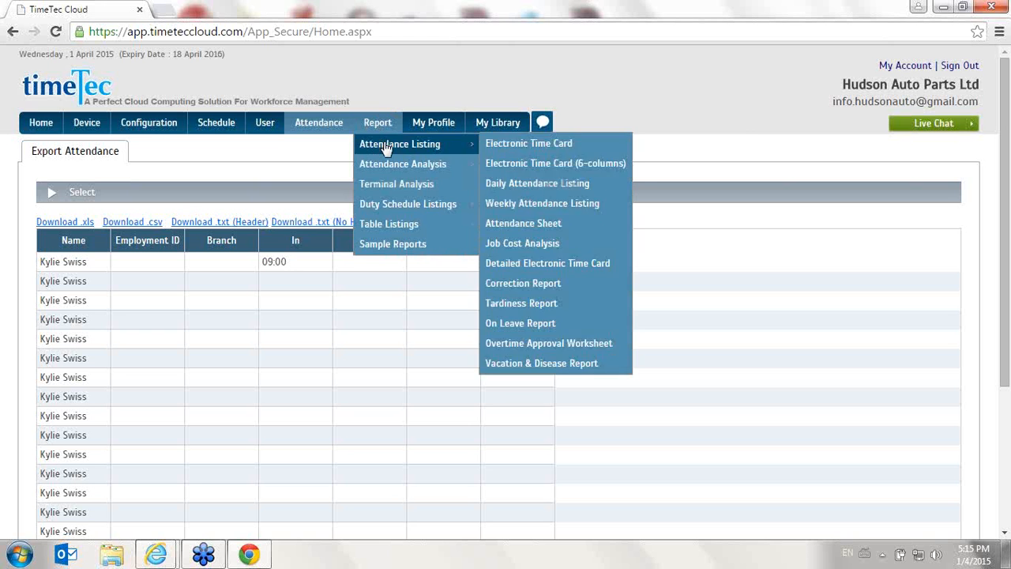
{"action": "left_click", "coordinate": [410, 245]}
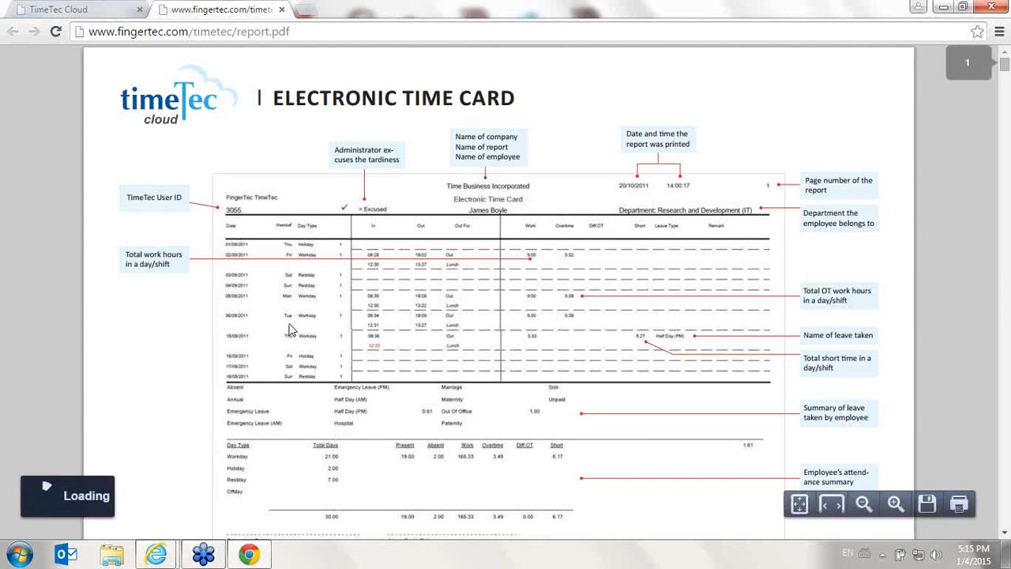
{"action": "scroll", "coordinate": [909, 183], "scroll_direction": "down", "scroll_amount": 3}
{"action": "scroll", "coordinate": [913, 181], "scroll_direction": "down", "scroll_amount": 15}
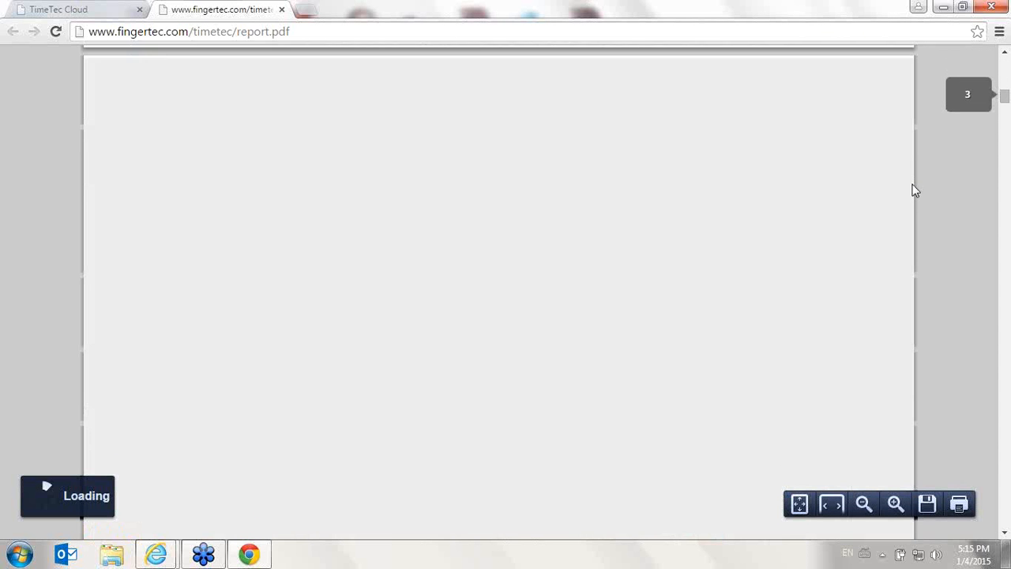
{"action": "scroll", "coordinate": [907, 259], "scroll_direction": "up", "scroll_amount": 10}
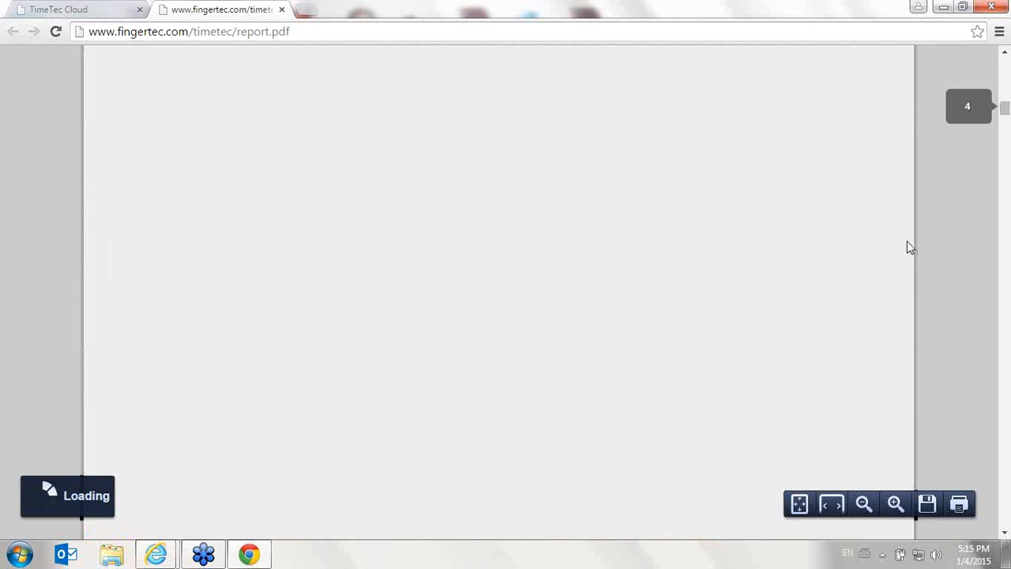
{"action": "scroll", "coordinate": [907, 241], "scroll_direction": "down", "scroll_amount": 6}
{"action": "scroll", "coordinate": [906, 238], "scroll_direction": "down", "scroll_amount": 3}
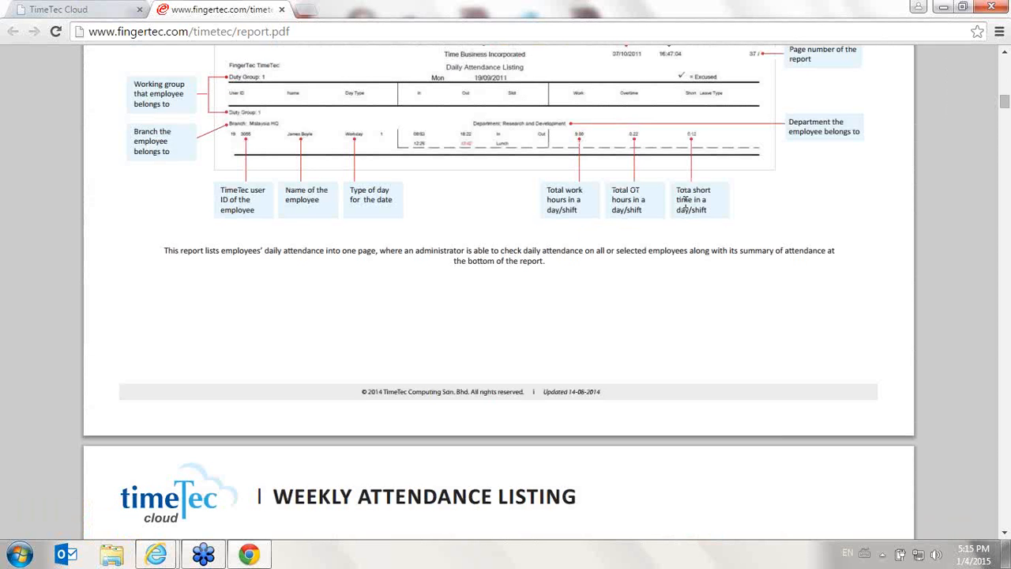
{"action": "scroll", "coordinate": [702, 195], "scroll_direction": "up", "scroll_amount": 10}
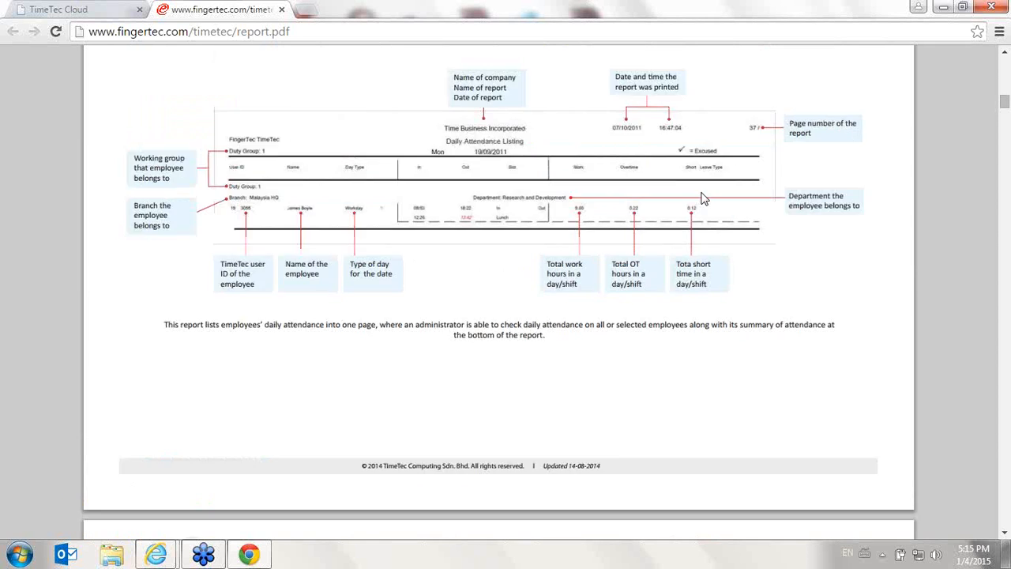
Finish looking through the sample reports PDF and close it to return to Export Attendance
{"action": "scroll", "coordinate": [702, 196], "scroll_direction": "down", "scroll_amount": 3}
{"action": "scroll", "coordinate": [704, 197], "scroll_direction": "up", "scroll_amount": 2}
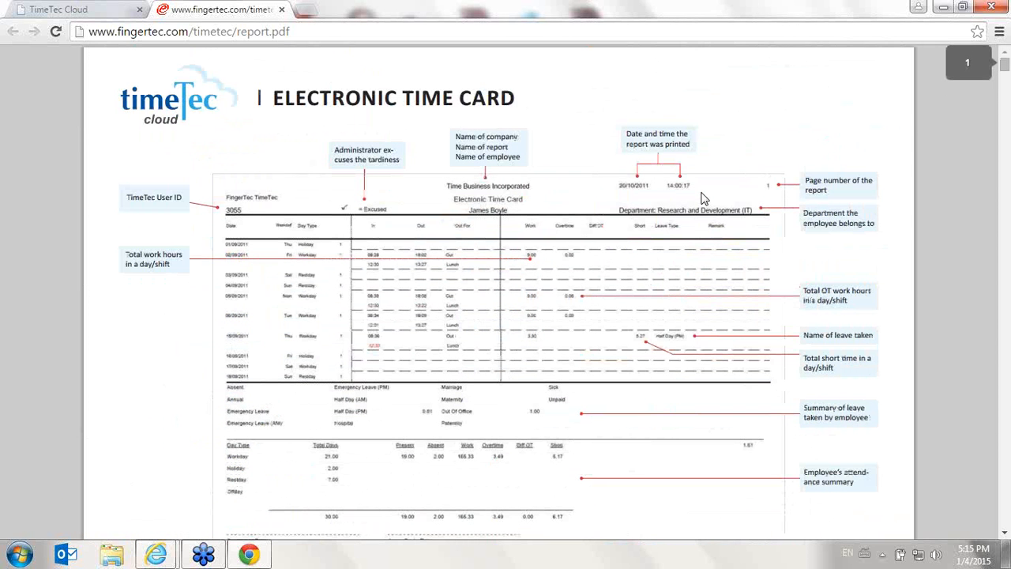
{"action": "left_click", "coordinate": [282, 10]}
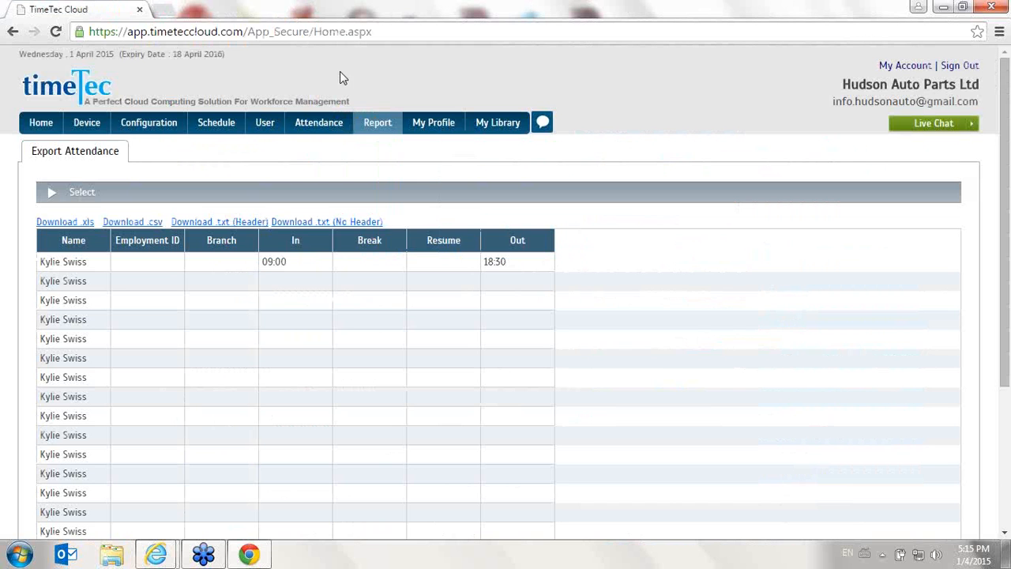
Try to generate the Electronic Time Card report from Attendance Listing for the fifth user in the list
{"action": "mouse_move", "coordinate": [378, 123]}
{"action": "mouse_move", "coordinate": [382, 147]}
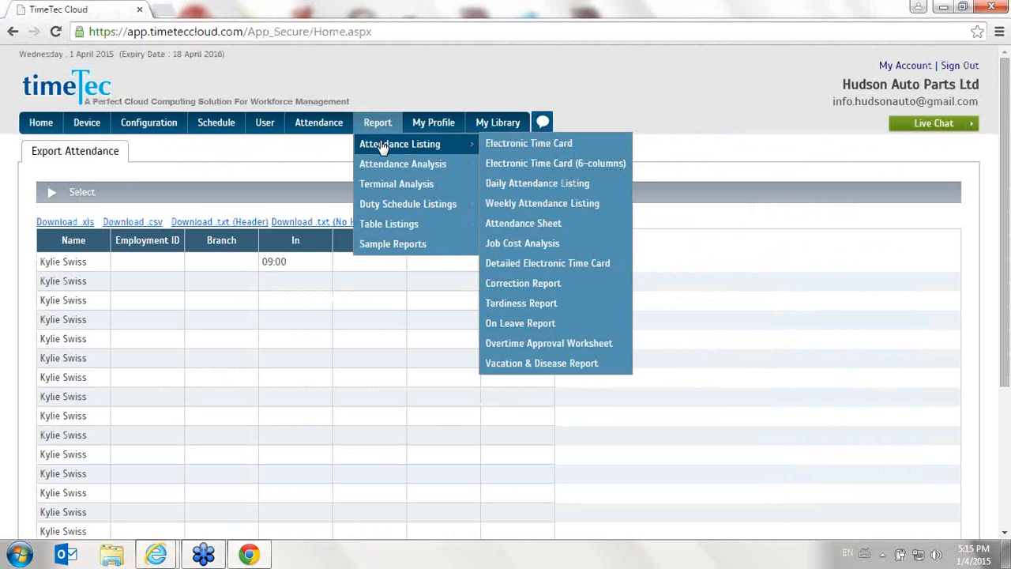
{"action": "left_click", "coordinate": [526, 147]}
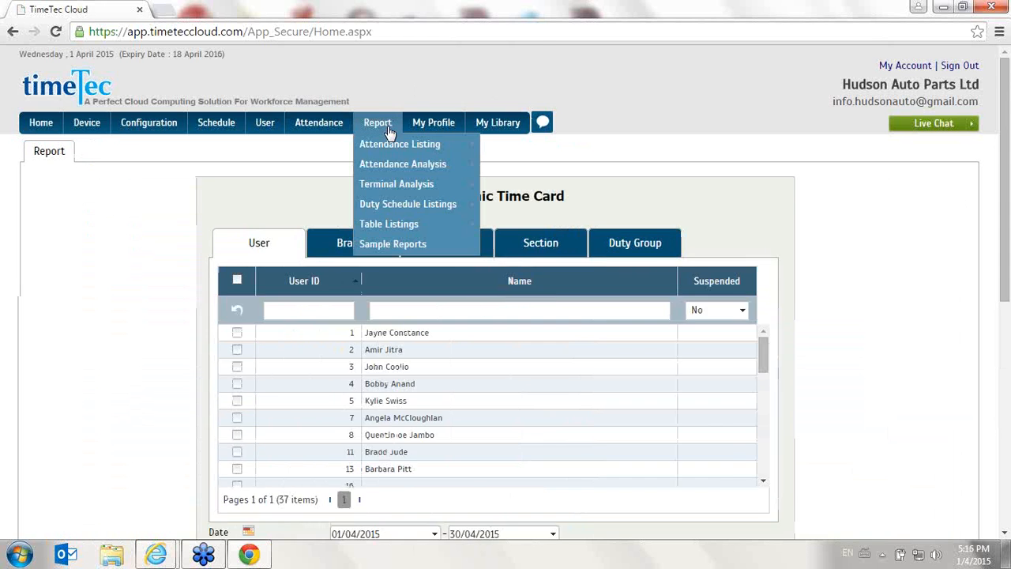
{"action": "scroll", "coordinate": [318, 181], "scroll_direction": "down", "scroll_amount": 3}
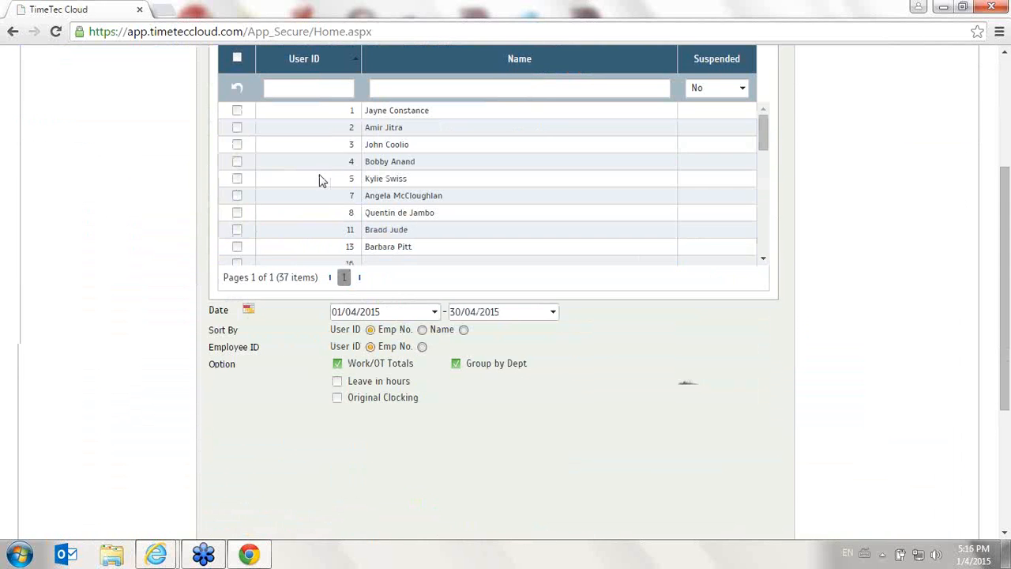
{"action": "left_click", "coordinate": [237, 179]}
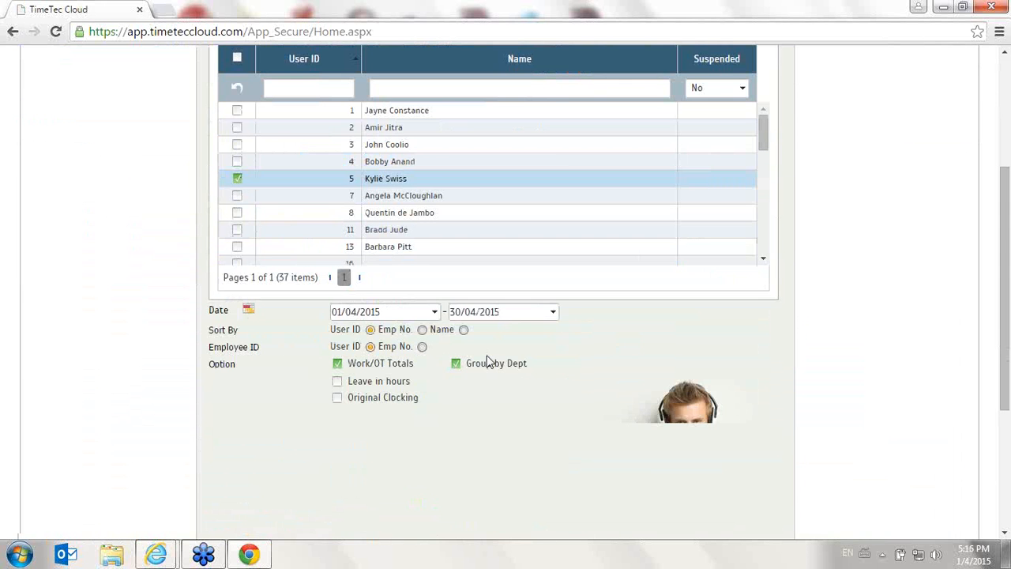
{"action": "scroll", "coordinate": [485, 357], "scroll_direction": "down", "scroll_amount": 3}
{"action": "left_click", "coordinate": [753, 407]}
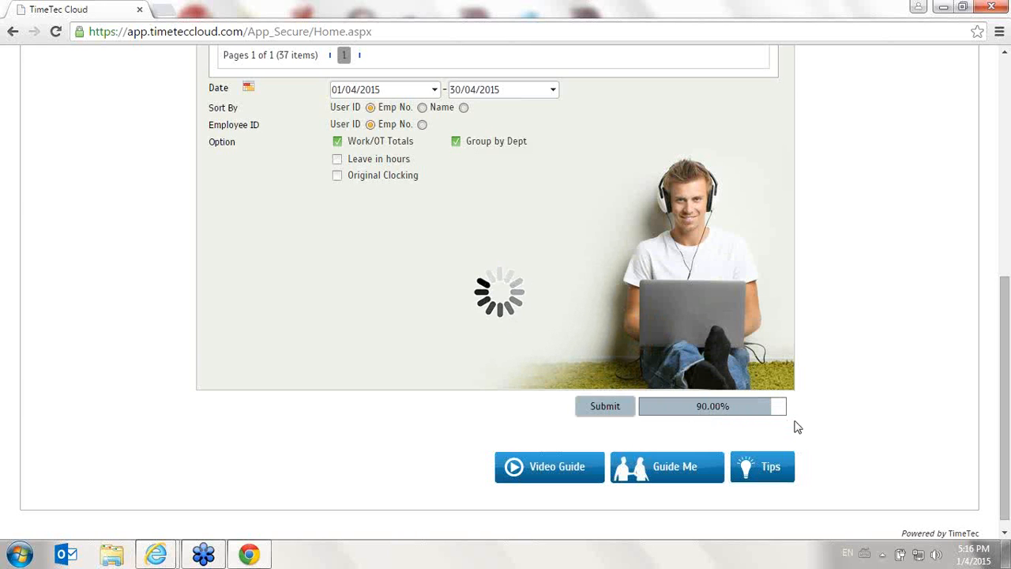
{"action": "scroll", "coordinate": [753, 411], "scroll_direction": "up", "scroll_amount": 4}
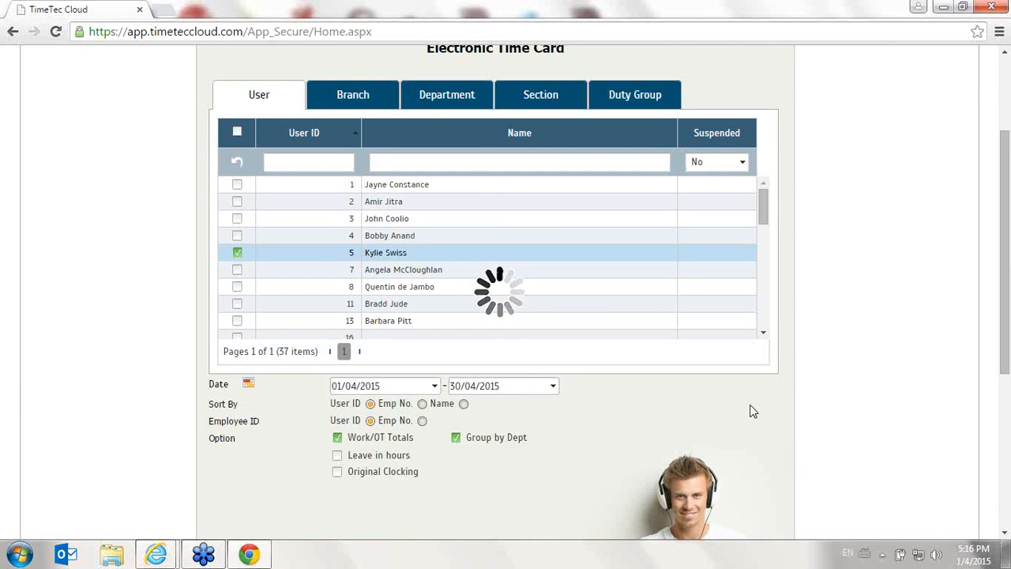
{"action": "scroll", "coordinate": [750, 409], "scroll_direction": "up", "scroll_amount": 2}
{"action": "scroll", "coordinate": [603, 388], "scroll_direction": "down", "scroll_amount": 5}
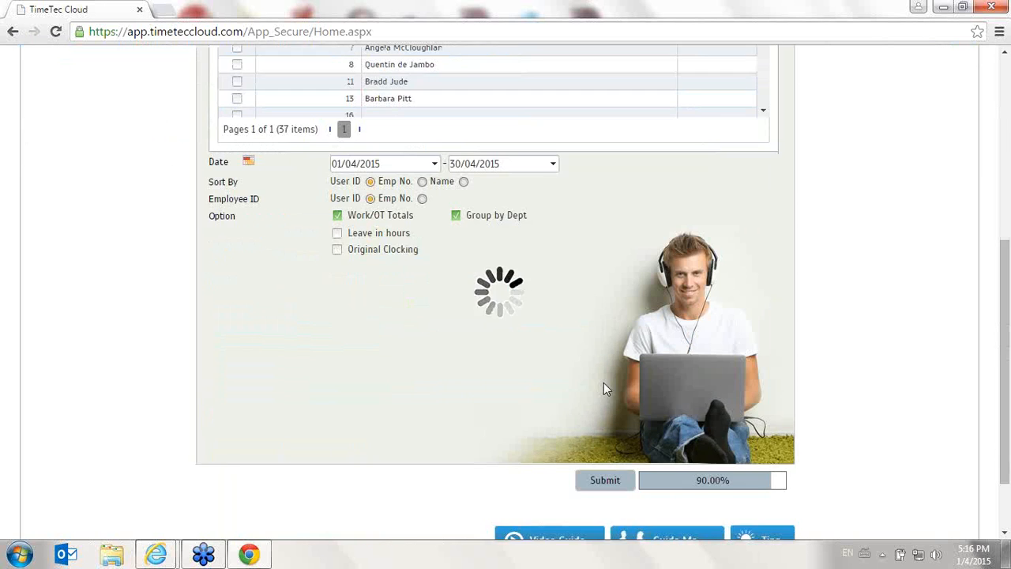
{"action": "scroll", "coordinate": [766, 474], "scroll_direction": "down", "scroll_amount": 1}
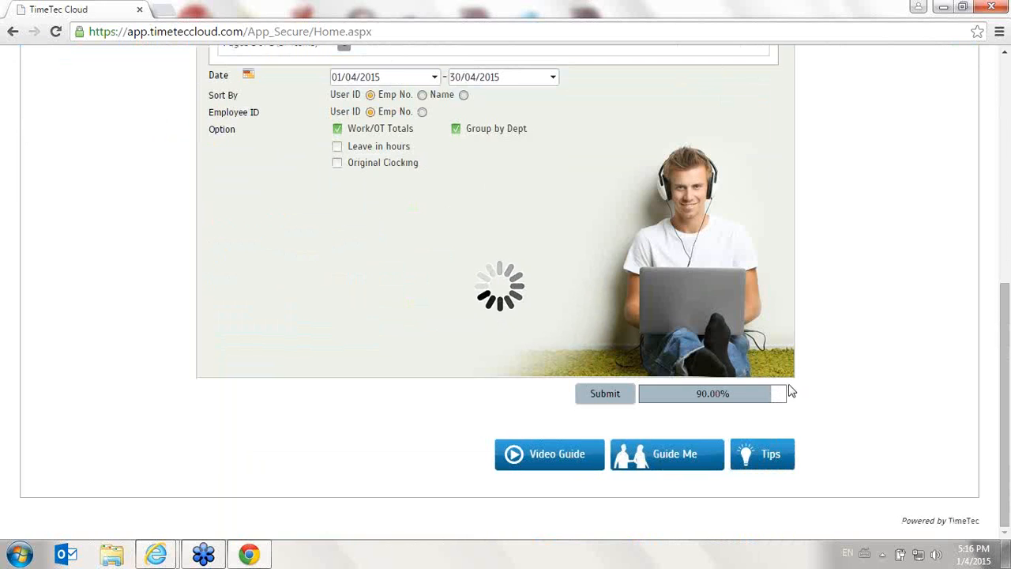
{"action": "scroll", "coordinate": [791, 393], "scroll_direction": "up", "scroll_amount": 4}
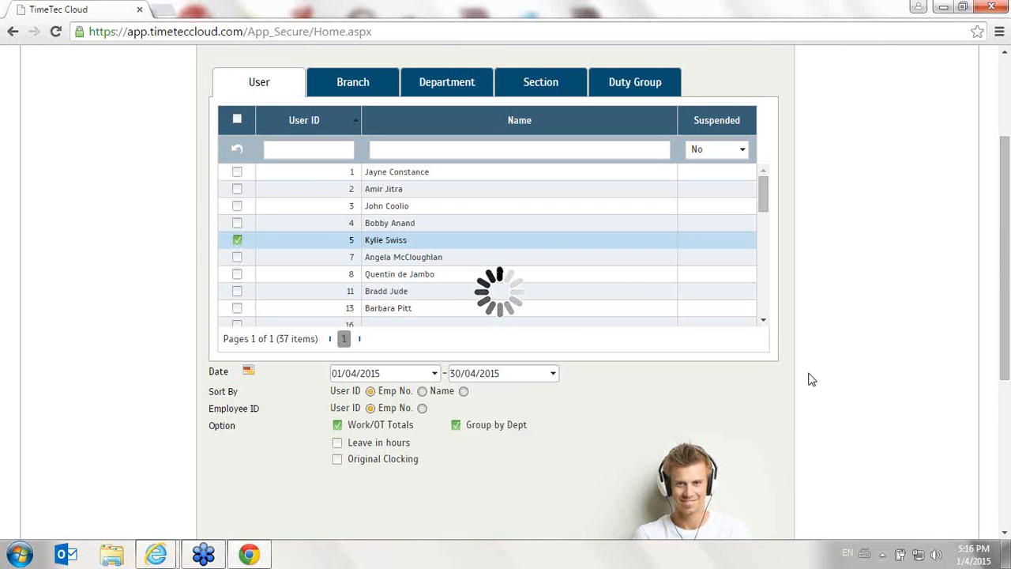
{"action": "scroll", "coordinate": [810, 377], "scroll_direction": "down", "scroll_amount": 4}
{"action": "scroll", "coordinate": [745, 409], "scroll_direction": "up", "scroll_amount": 5}
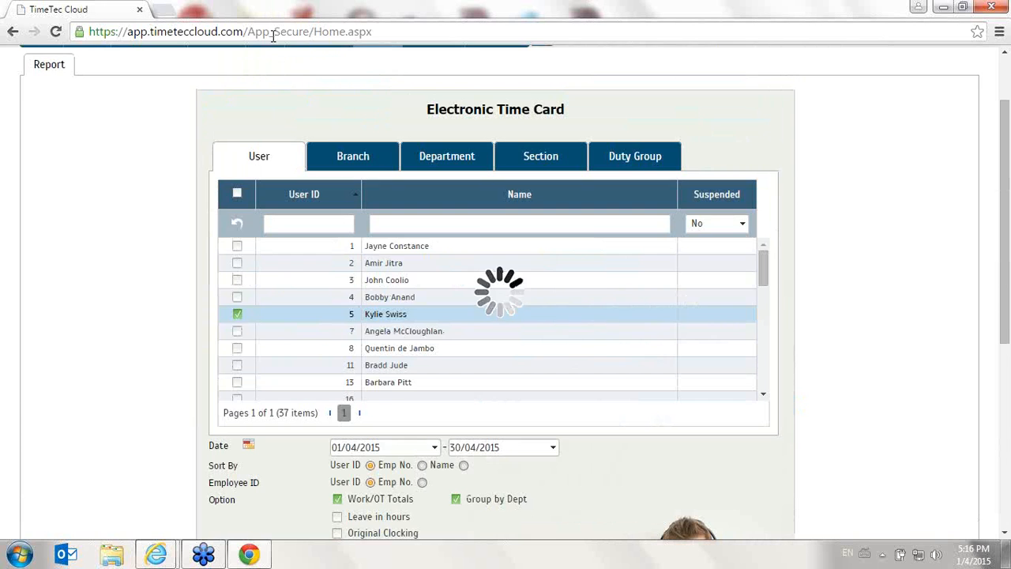
{"action": "scroll", "coordinate": [343, 108], "scroll_direction": "up", "scroll_amount": 1}
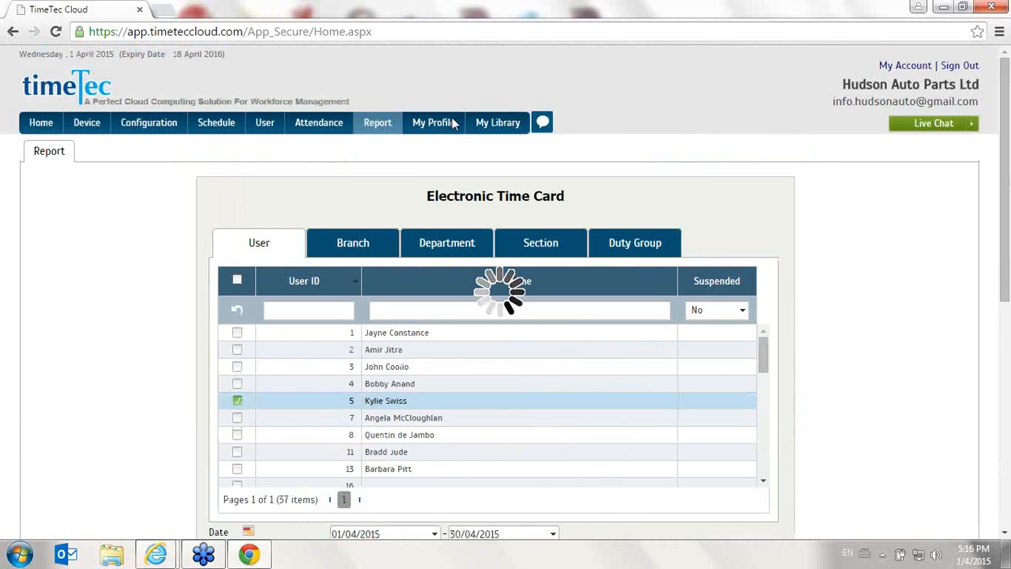
Reload the TimeTec Cloud page from its current address and bring the browser window back to full size
{"action": "double_click", "coordinate": [280, 17]}
{"action": "left_click", "coordinate": [286, 46]}
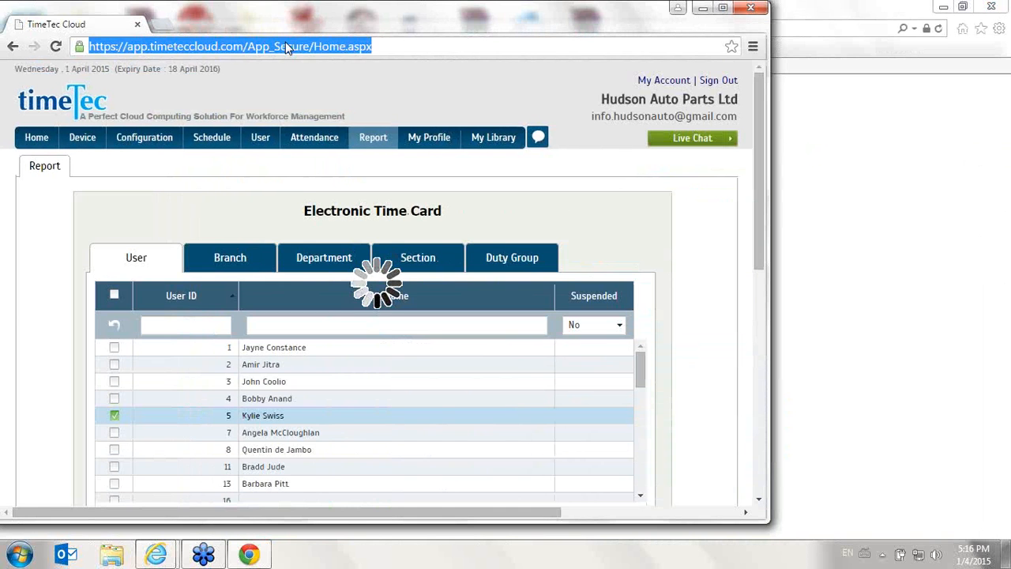
{"action": "key", "text": "Return"}
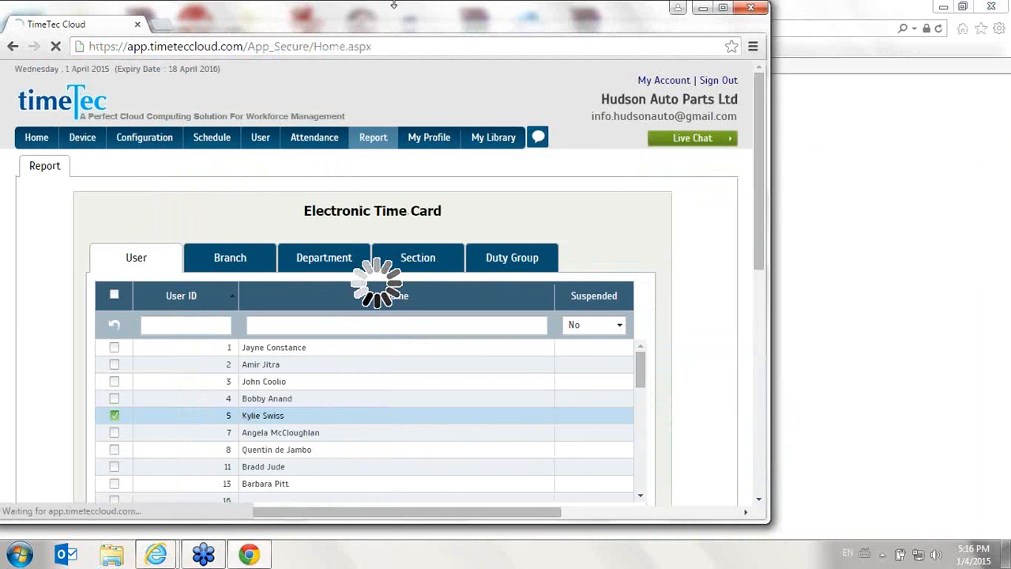
{"action": "left_click", "coordinate": [721, 11]}
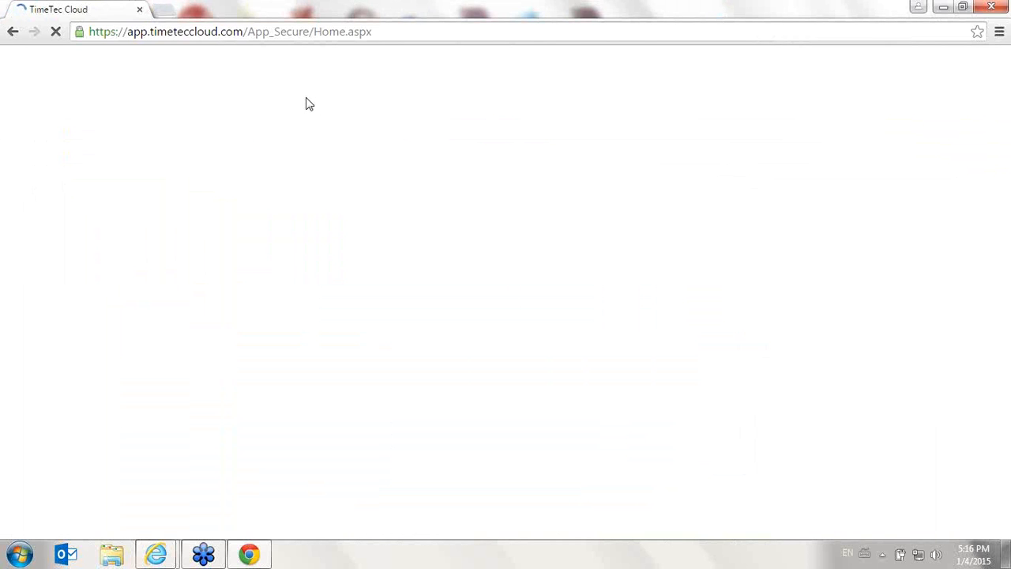
{"action": "left_click", "coordinate": [251, 557]}
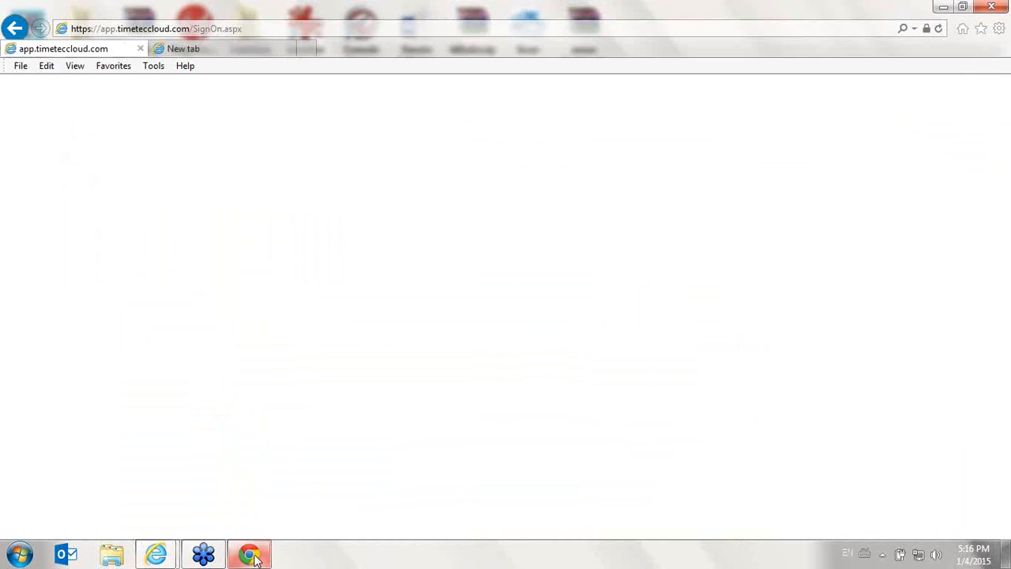
{"action": "left_click", "coordinate": [255, 559]}
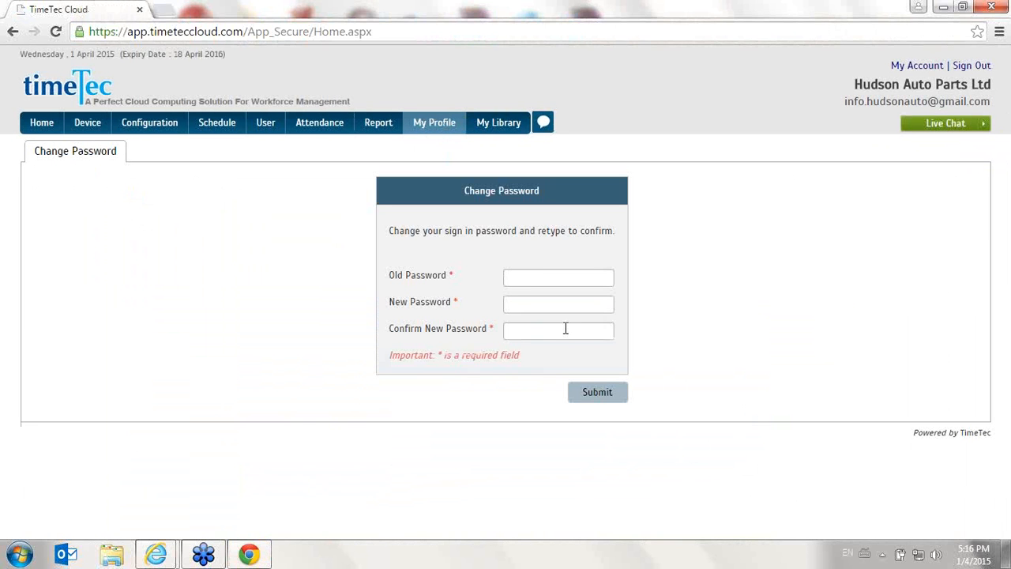
Open the TimeTec Mobile page of the profile section and look over its features and app download options
{"action": "mouse_move", "coordinate": [449, 136]}
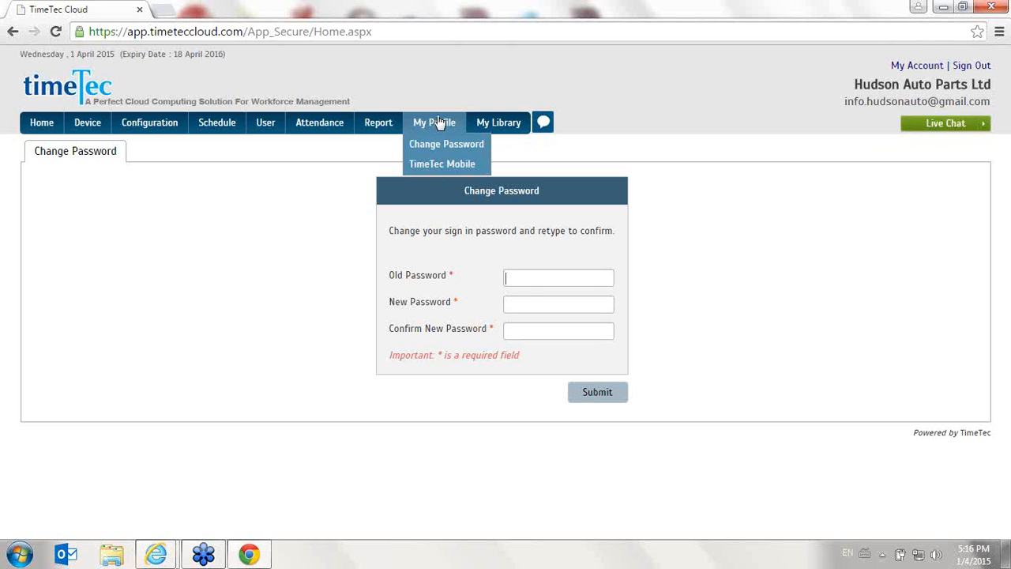
{"action": "left_click", "coordinate": [448, 166]}
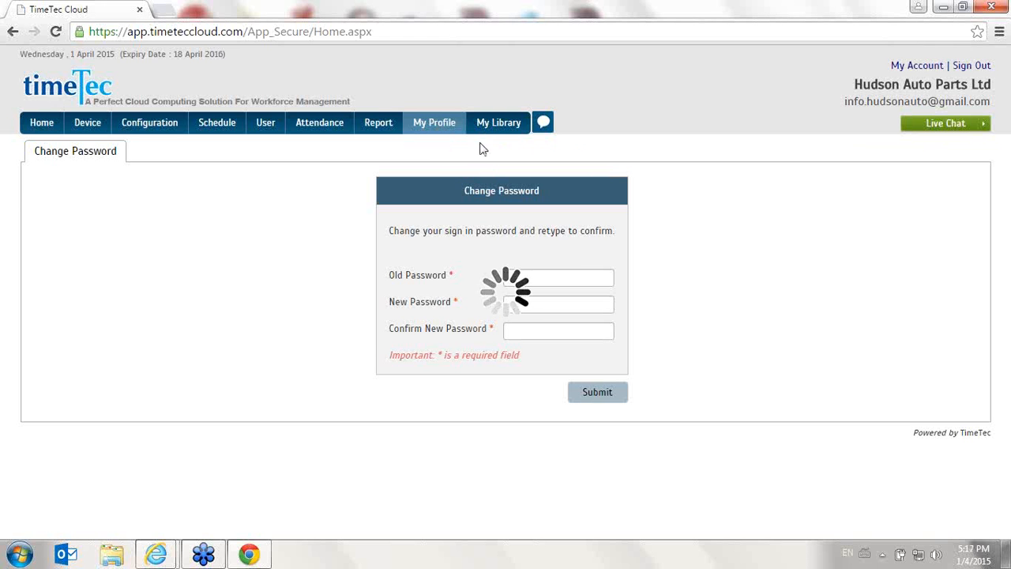
{"action": "scroll", "coordinate": [489, 153], "scroll_direction": "down", "scroll_amount": 3}
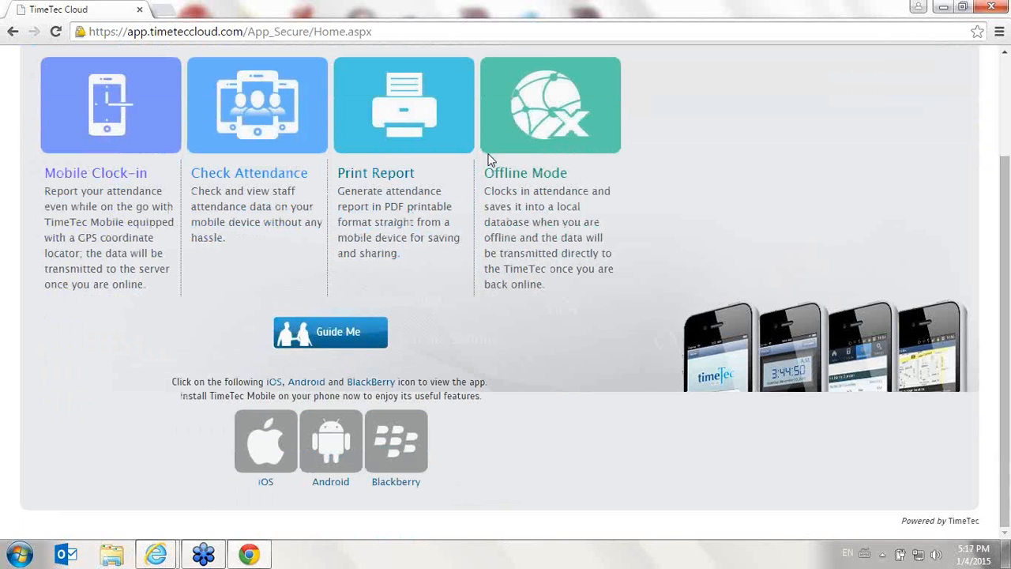
{"action": "scroll", "coordinate": [625, 139], "scroll_direction": "up", "scroll_amount": 3}
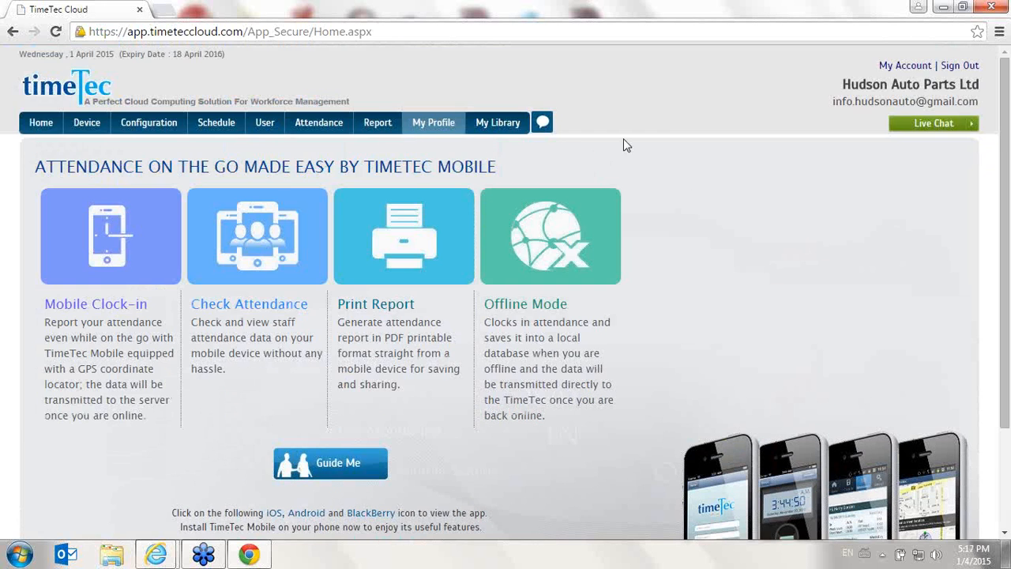
Try to open the TimeTec Mobile guide and review the page's iOS, Android and BlackBerry app options again
{"action": "left_click", "coordinate": [337, 464]}
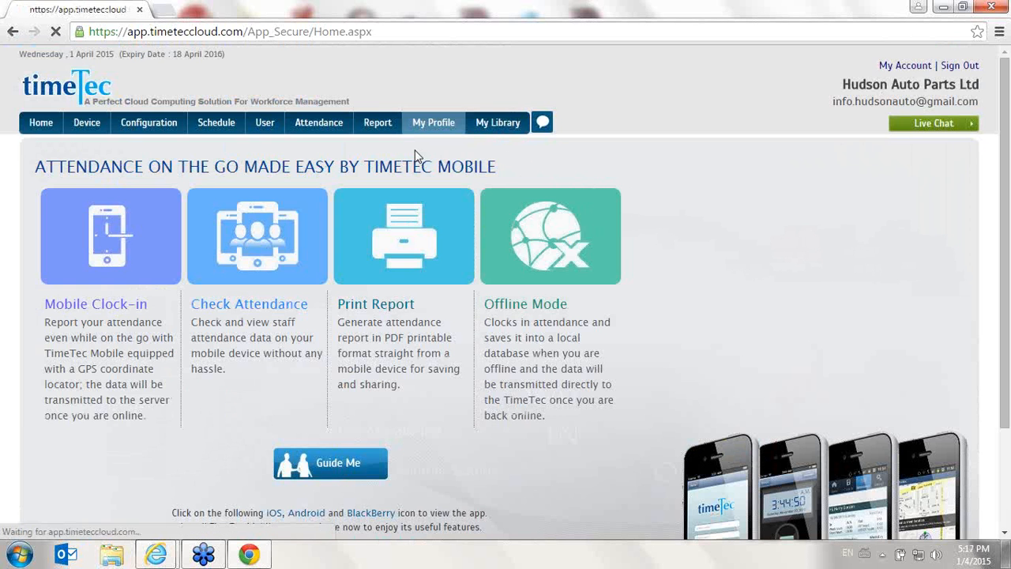
{"action": "scroll", "coordinate": [395, 171], "scroll_direction": "down", "scroll_amount": 3}
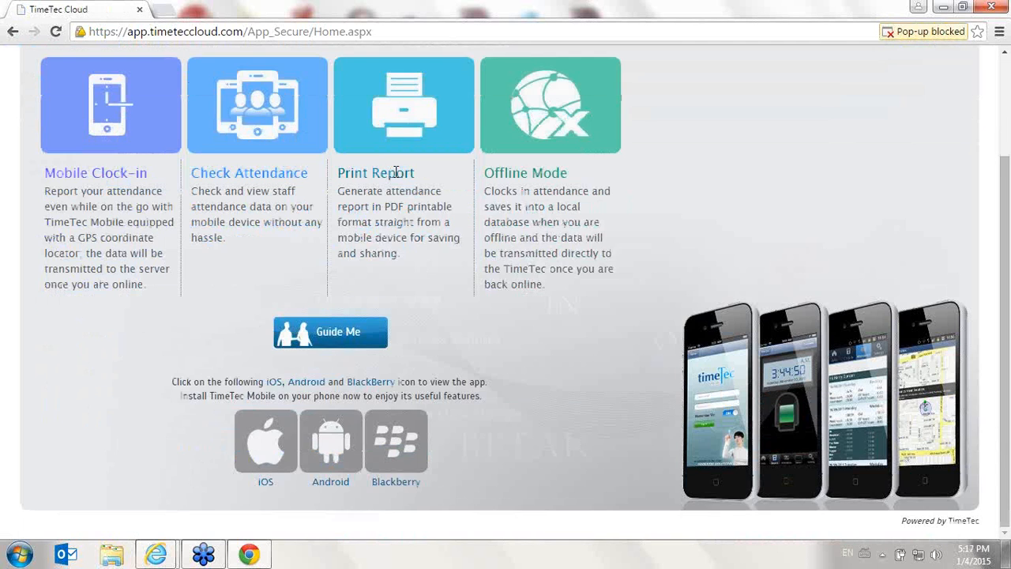
{"action": "scroll", "coordinate": [407, 181], "scroll_direction": "up", "scroll_amount": 3}
{"action": "scroll", "coordinate": [403, 189], "scroll_direction": "down", "scroll_amount": 3}
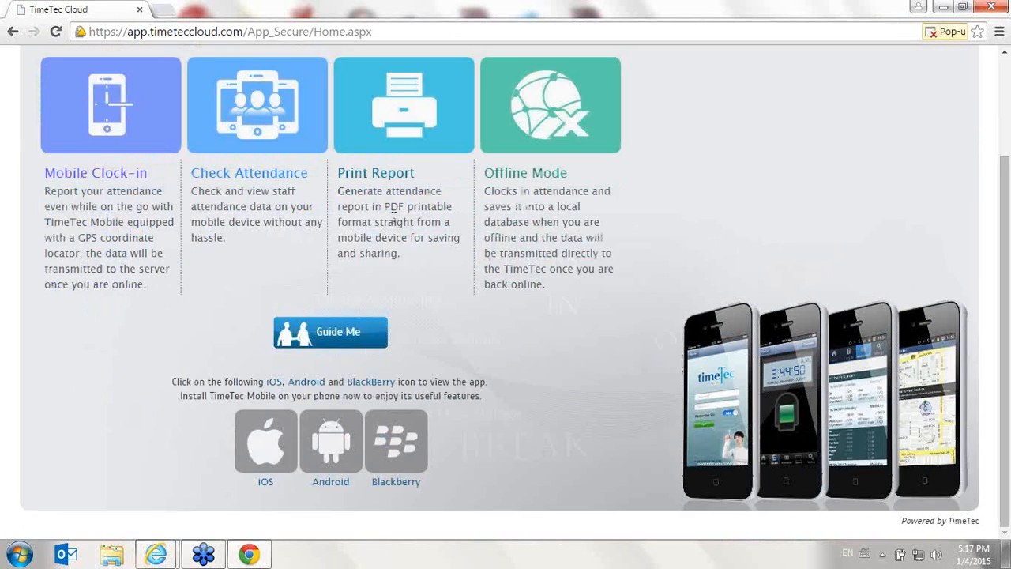
{"action": "scroll", "coordinate": [470, 336], "scroll_direction": "up", "scroll_amount": 3}
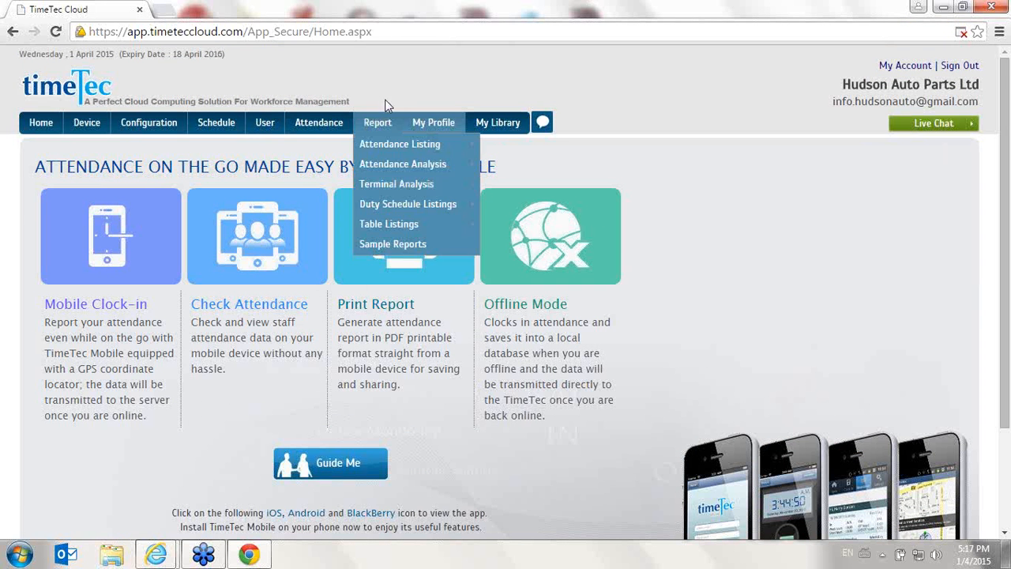
Sign out of the Hudson Auto Parts Ltd account and open the TimeTec login page
{"action": "left_click", "coordinate": [968, 68]}
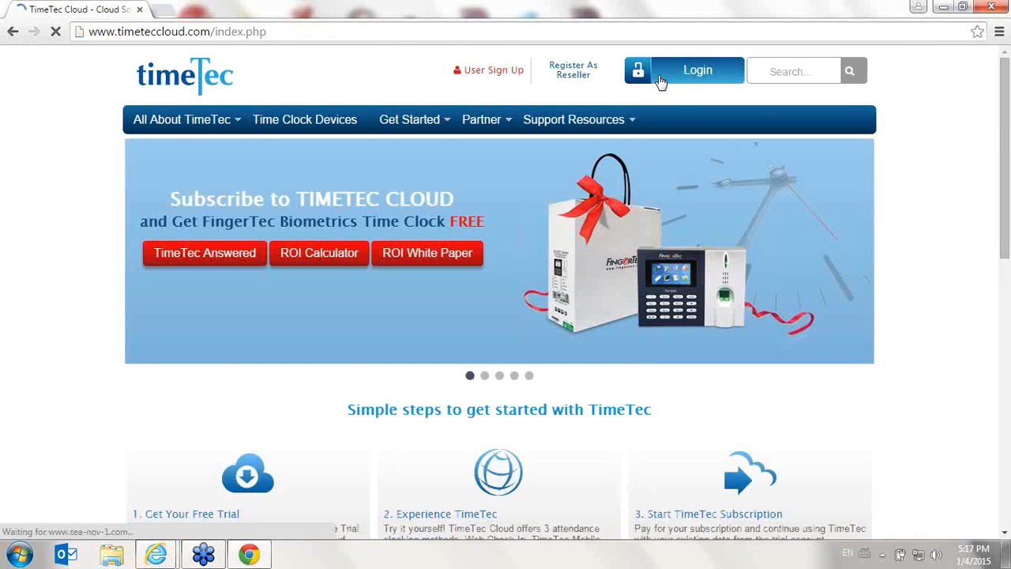
{"action": "left_click", "coordinate": [661, 81]}
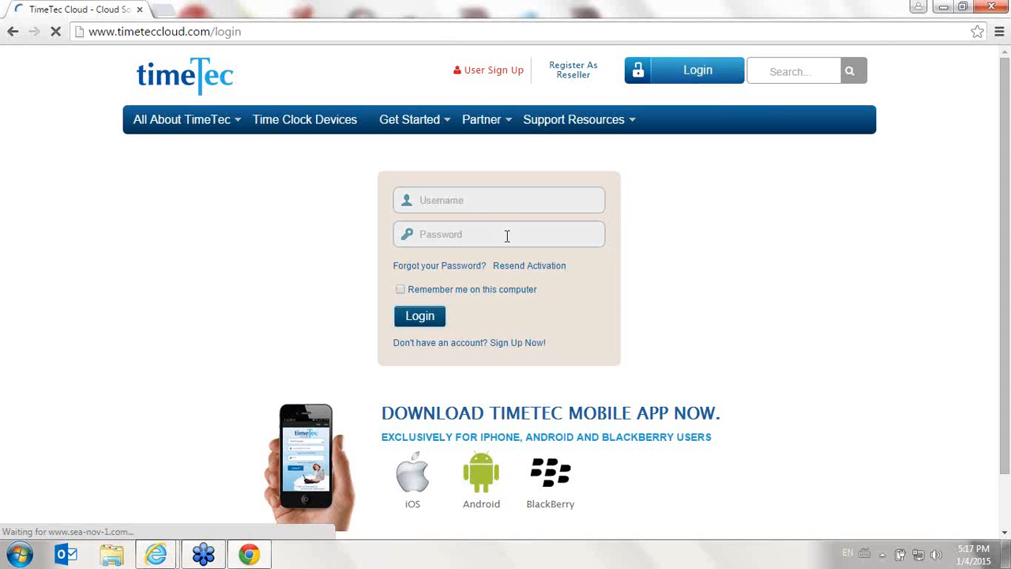
Try to log in to a different account with its e-mail as username and the account password
{"action": "left_click", "coordinate": [483, 201]}
{"action": "left_click", "coordinate": [483, 200]}
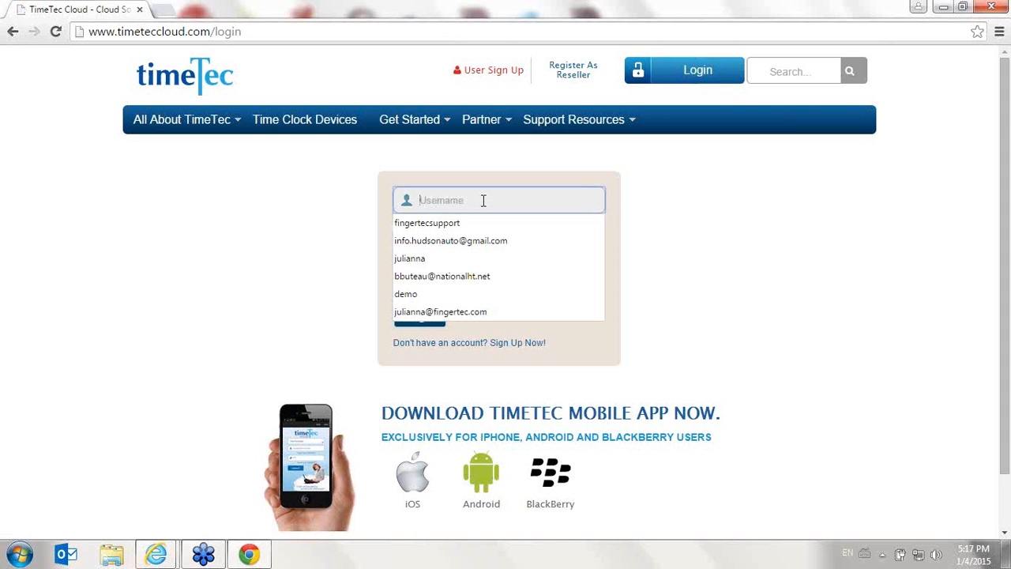
{"action": "type", "text": "julianna"}
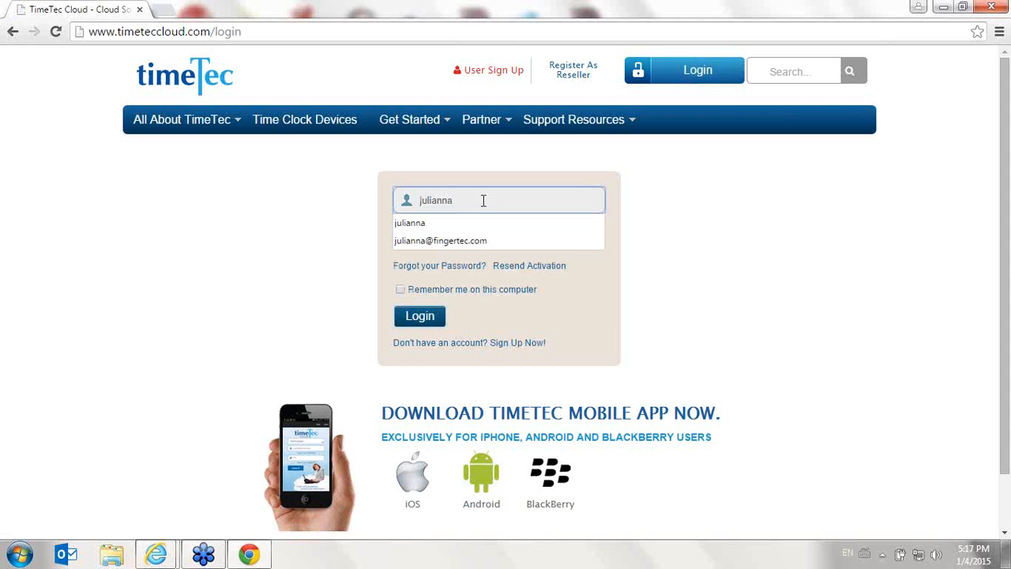
{"action": "key", "text": "Down"}
{"action": "key", "text": "Down"}
{"action": "key", "text": "Return"}
{"action": "key", "text": "Tab"}
{"action": "type", "text": "•••"}
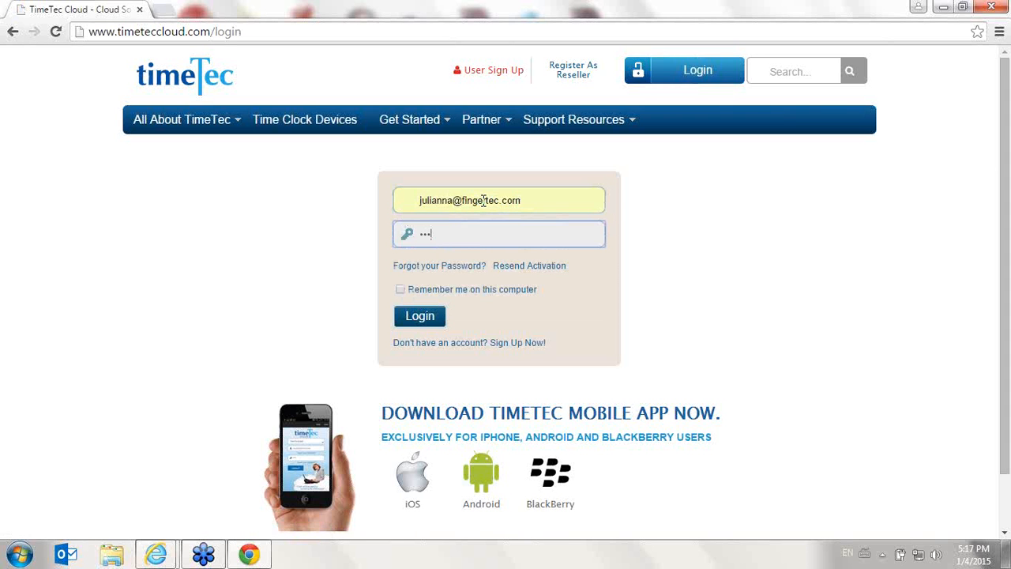
{"action": "type", "text": "•••••"}
{"action": "key", "text": "Return"}
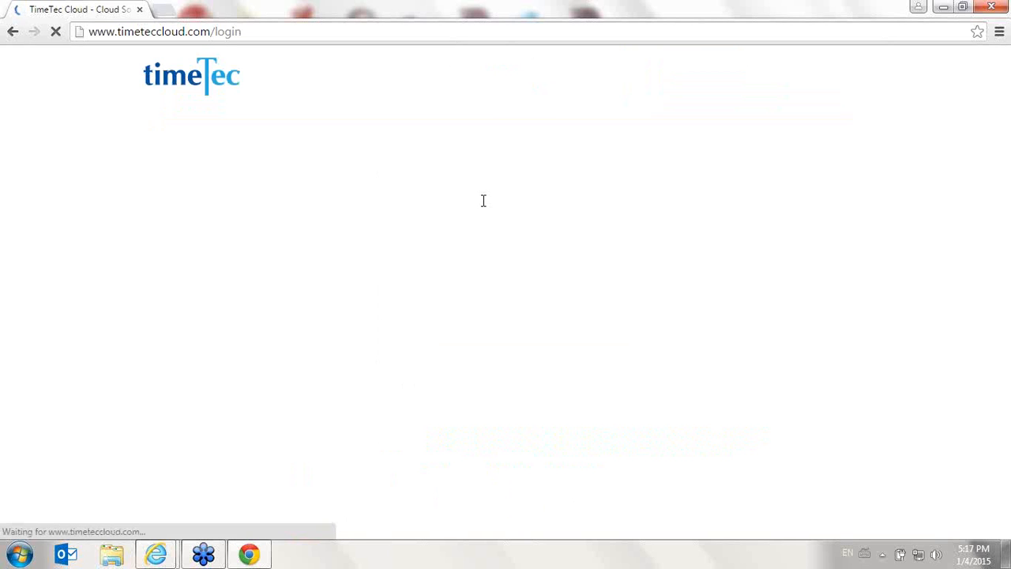
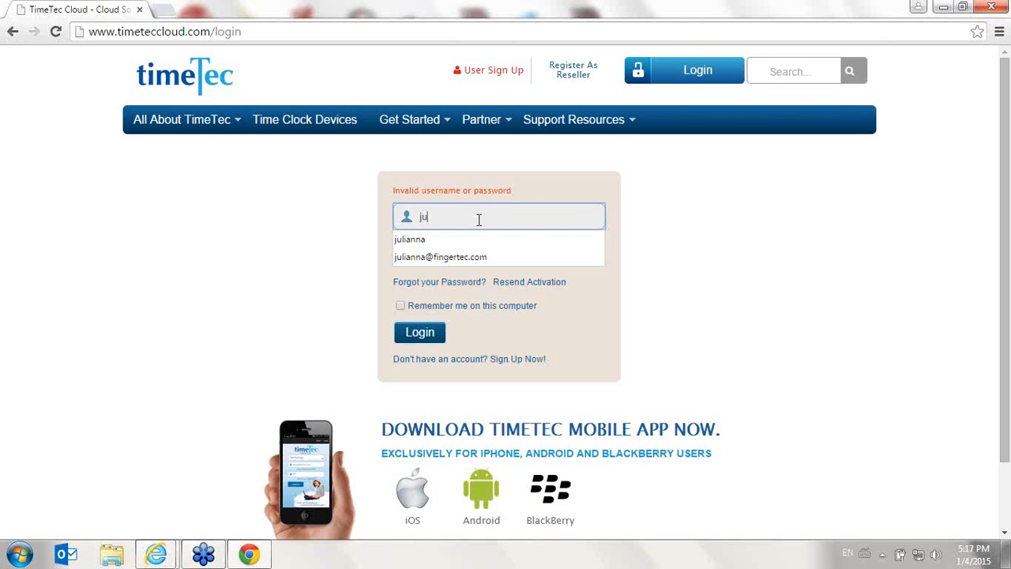
Re-enter the account e-mail as username and the account password, and log in to TimeTec Cloud
{"action": "key", "text": "Down"}
{"action": "key", "text": "Down"}
{"action": "key", "text": "Return"}
{"action": "key", "text": "Tab"}
{"action": "type", "text": "••••••••"}
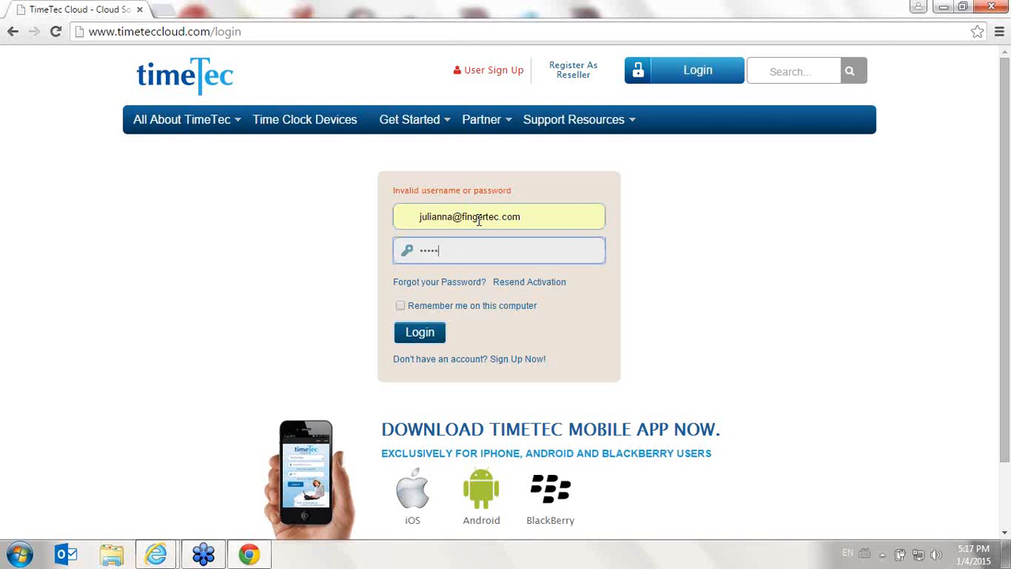
{"action": "key", "text": "Return"}
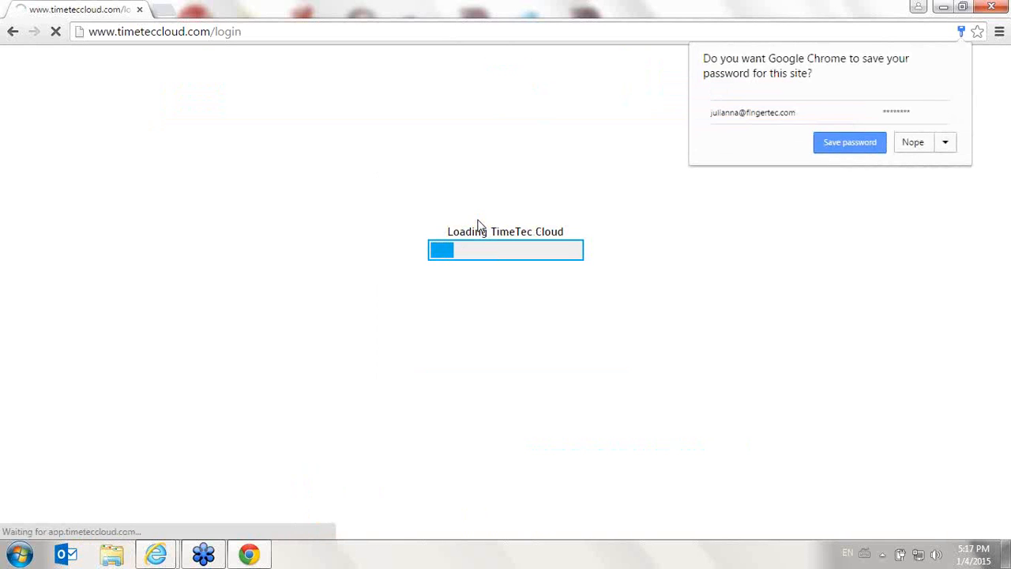
Decline saving the login password and record a Web Punch using the account password, leaving the work code at None
{"action": "left_click", "coordinate": [913, 143]}
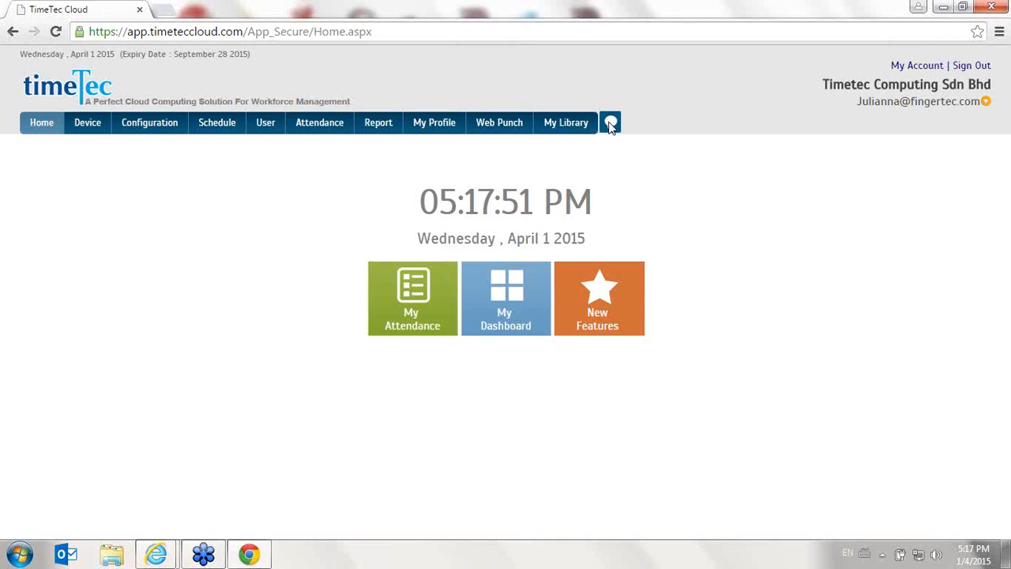
{"action": "left_click", "coordinate": [523, 130]}
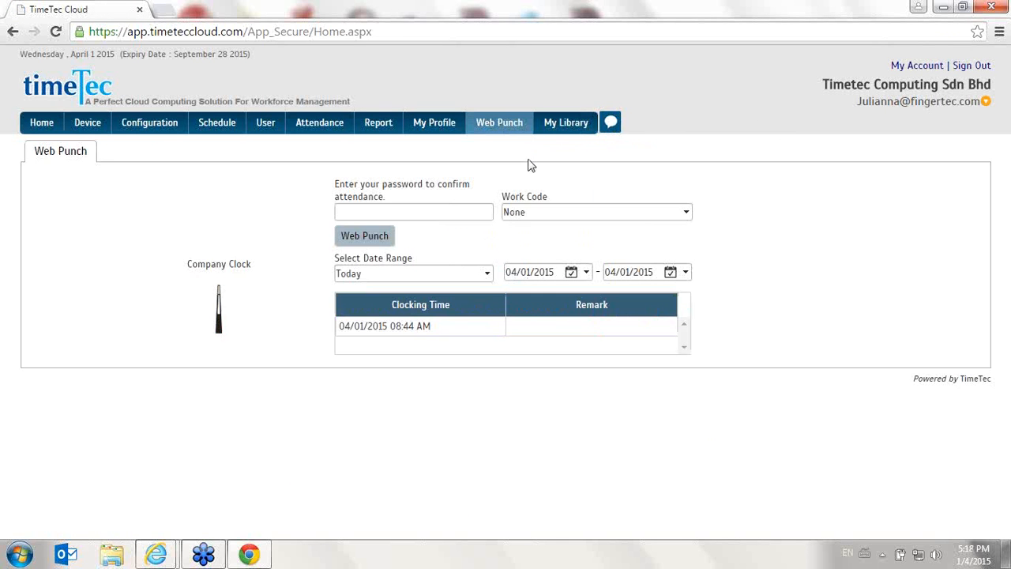
{"action": "left_click", "coordinate": [467, 211]}
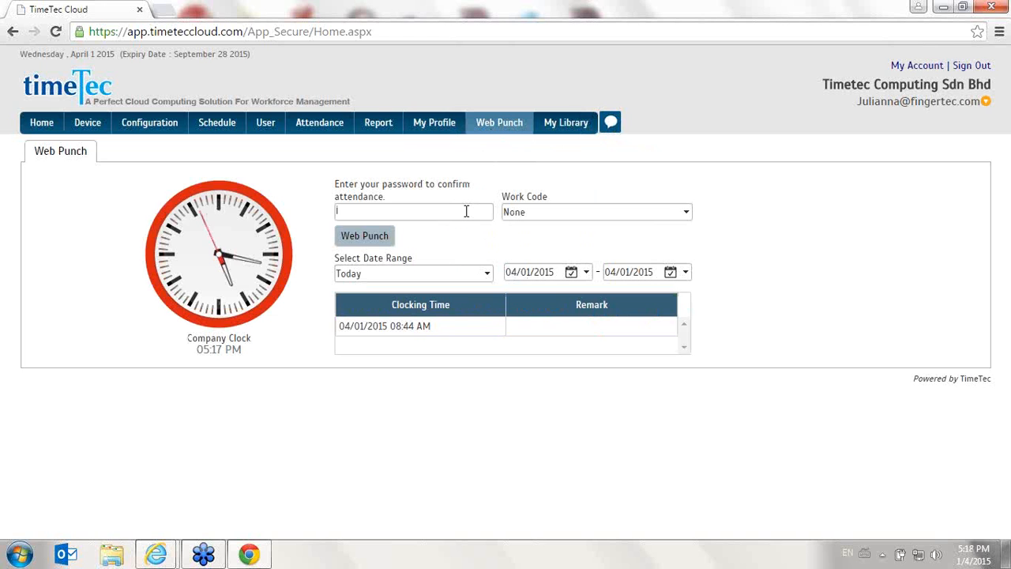
{"action": "type", "text": "••••••••"}
{"action": "left_click", "coordinate": [565, 213]}
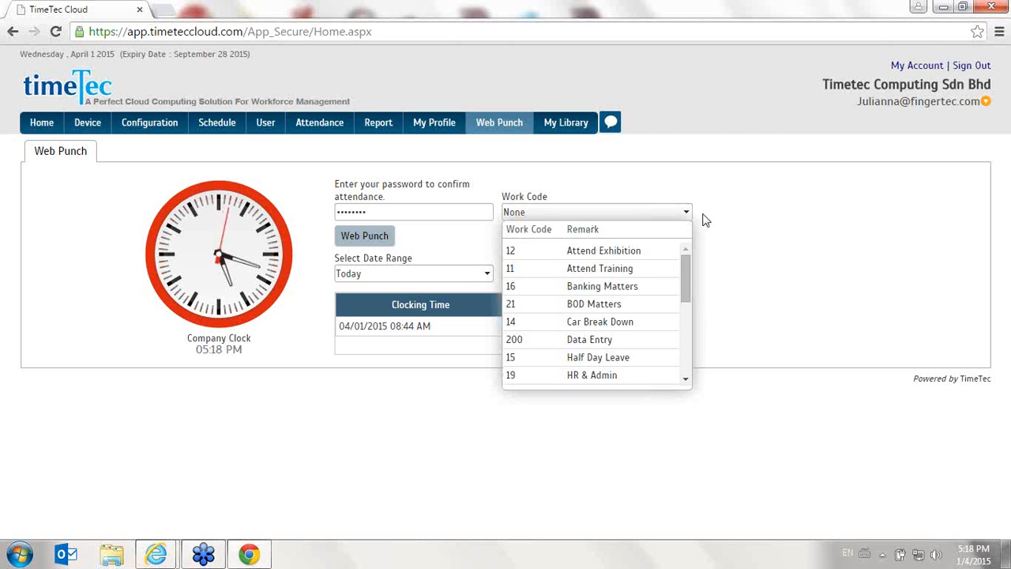
{"action": "left_click", "coordinate": [535, 155]}
{"action": "left_click", "coordinate": [335, 236]}
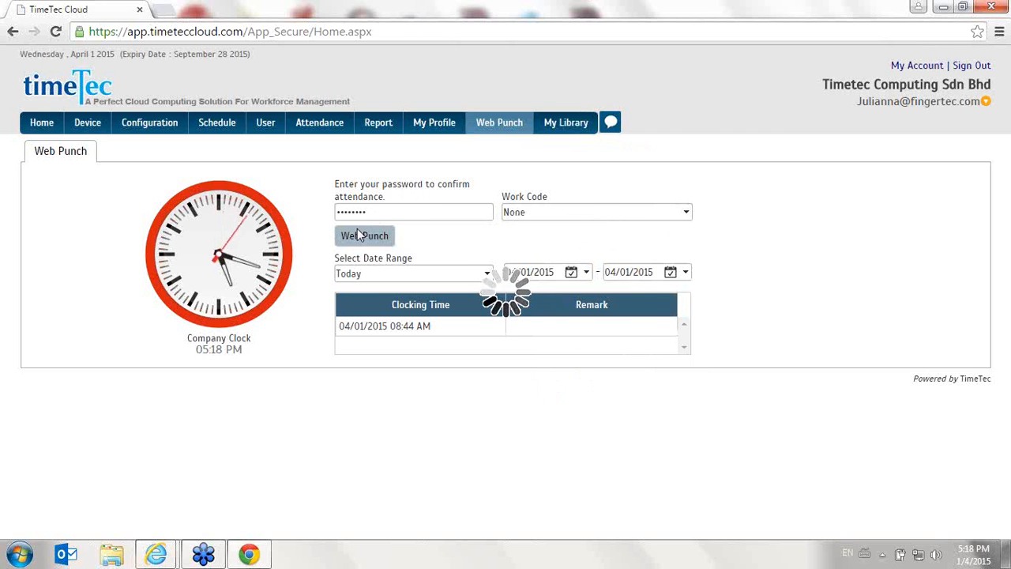
Highlight the newly recorded punch in today's clocking time list
{"action": "left_click_drag", "start_coordinate": [342, 349], "coordinate": [670, 359]}
{"action": "left_click", "coordinate": [486, 352]}
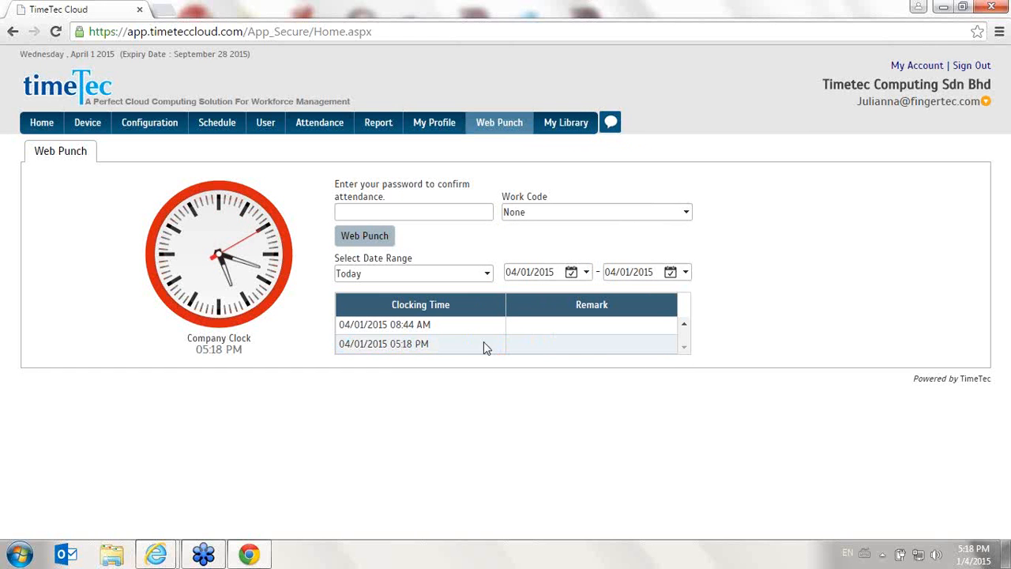
{"action": "left_click_drag", "start_coordinate": [594, 355], "coordinate": [341, 346]}
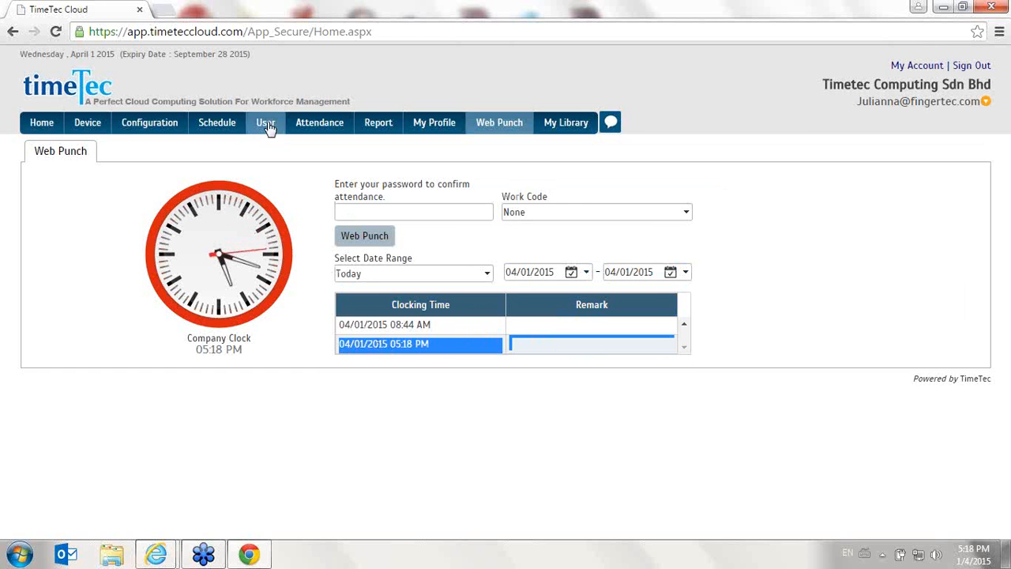
Open the Data Audit List for devices and review the day's downloaded clocking records, including the Location column
{"action": "mouse_move", "coordinate": [338, 122]}
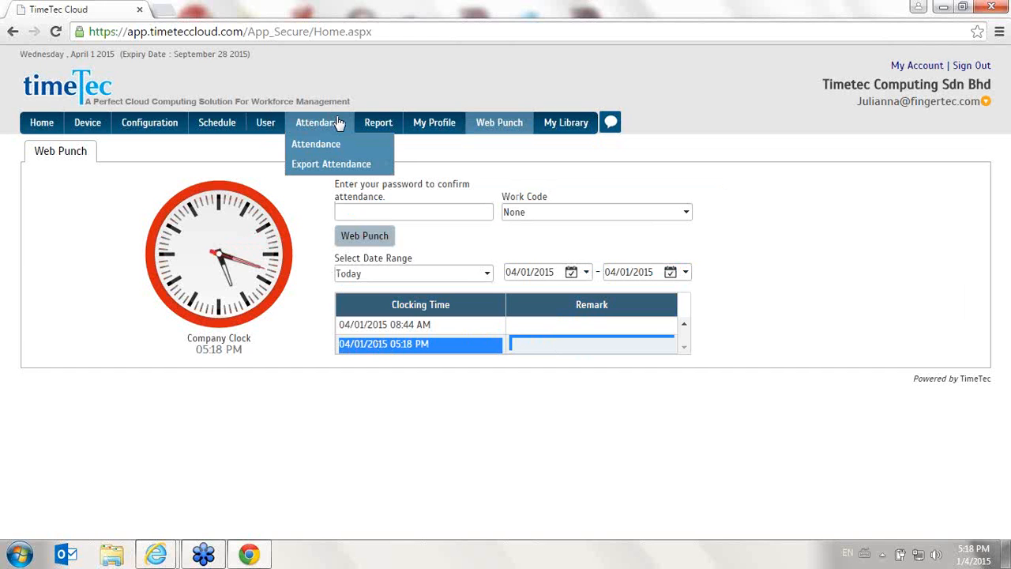
{"action": "mouse_move", "coordinate": [88, 124]}
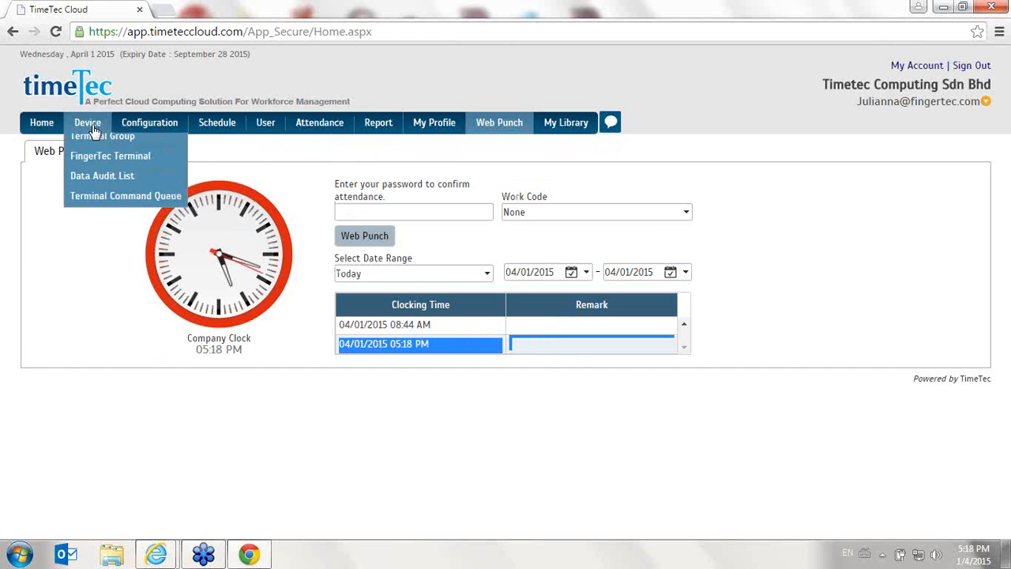
{"action": "left_click", "coordinate": [119, 187]}
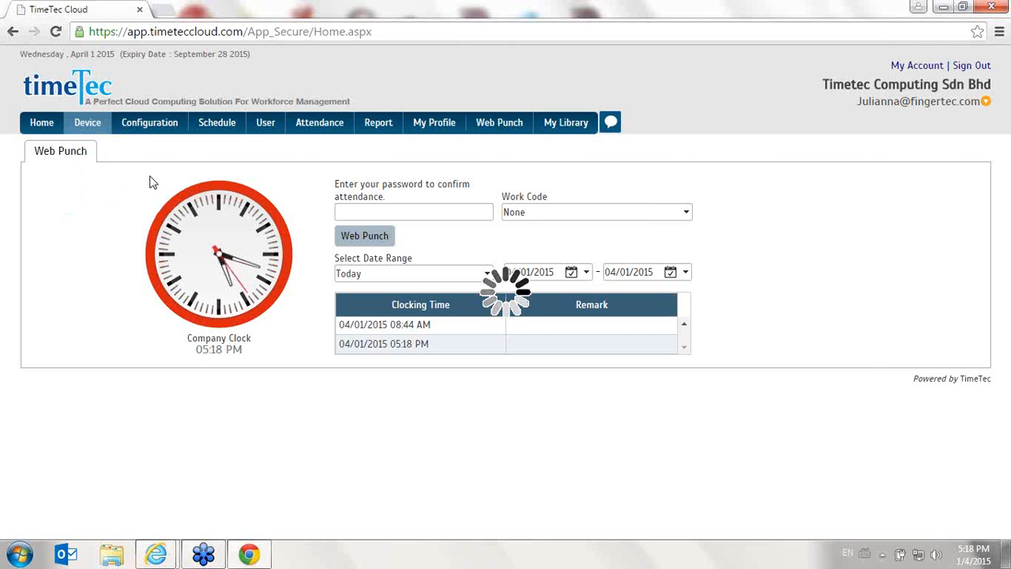
{"action": "scroll", "coordinate": [416, 349], "scroll_direction": "down", "scroll_amount": 2}
{"action": "scroll", "coordinate": [415, 335], "scroll_direction": "up", "scroll_amount": 2}
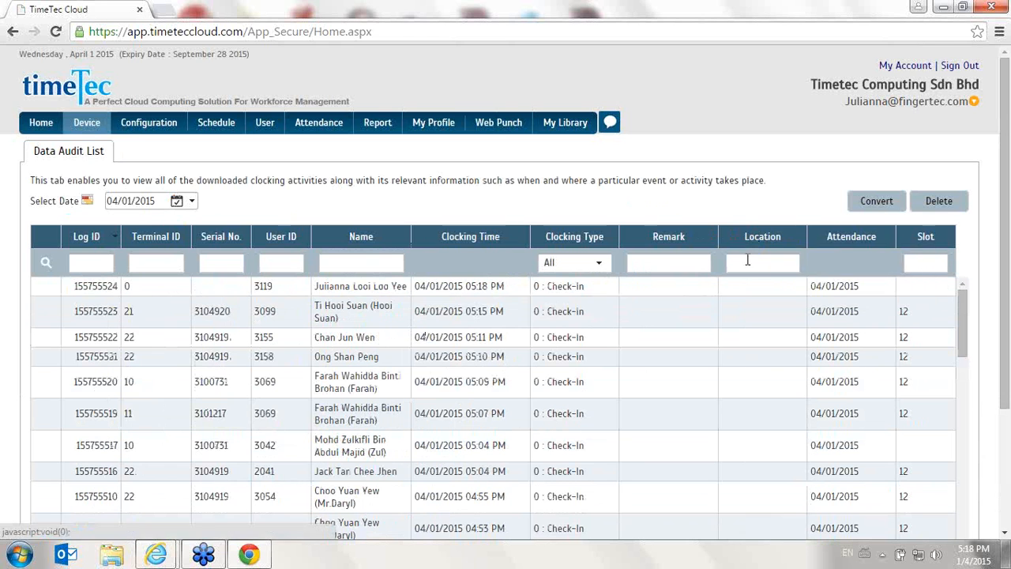
{"action": "mouse_move", "coordinate": [755, 244]}
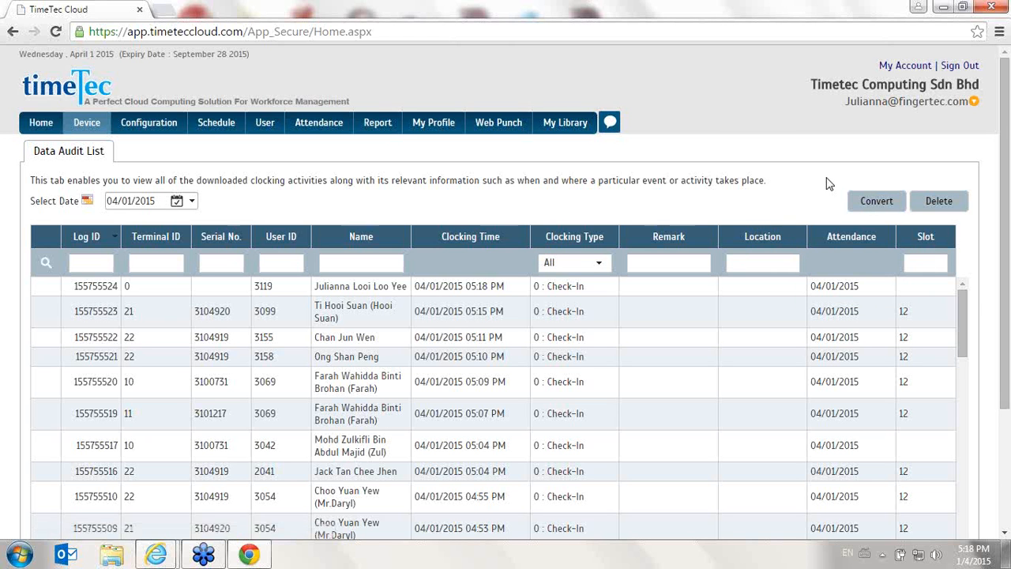
Open My Library and view the branch permission options of the qqq file, closing them without saving
{"action": "left_click", "coordinate": [966, 66]}
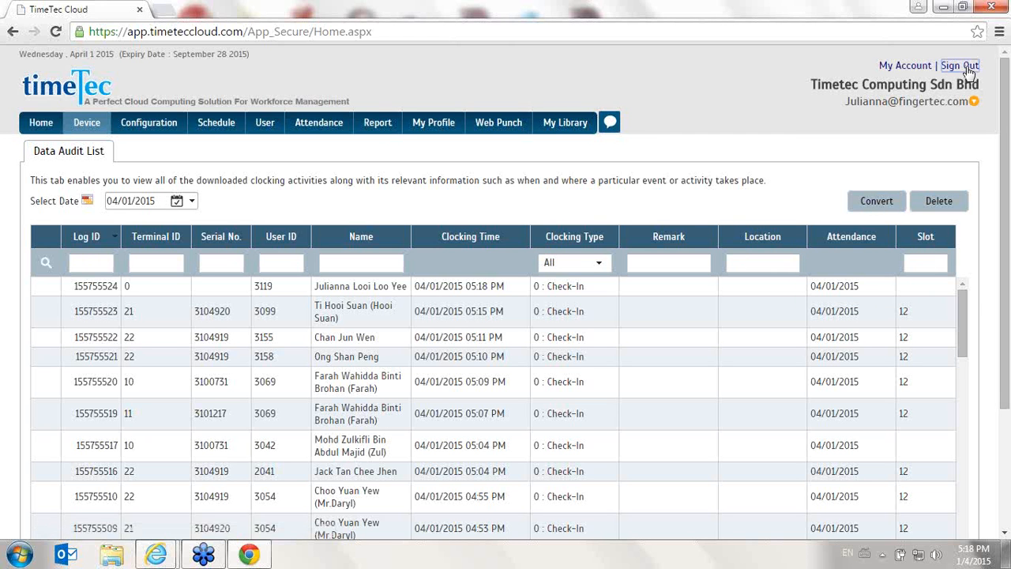
{"action": "left_click", "coordinate": [575, 131]}
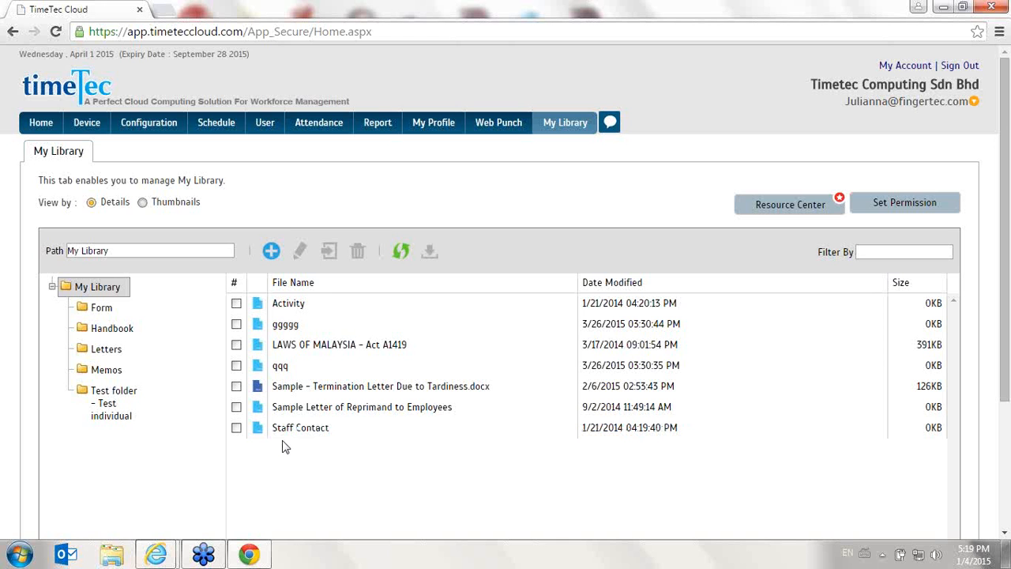
{"action": "left_click", "coordinate": [237, 366]}
{"action": "scroll", "coordinate": [237, 371], "scroll_direction": "down", "scroll_amount": 1}
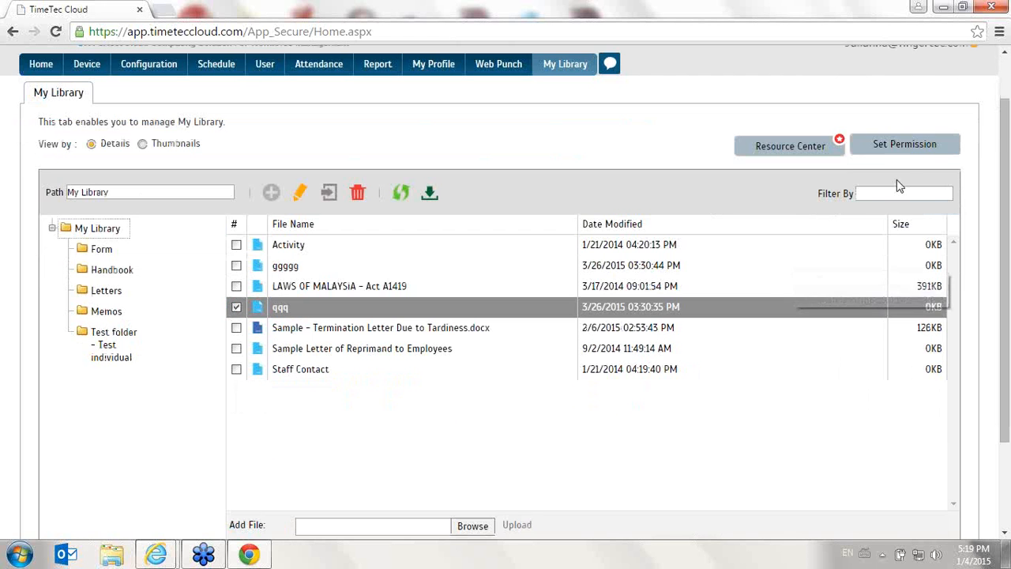
{"action": "left_click", "coordinate": [908, 146]}
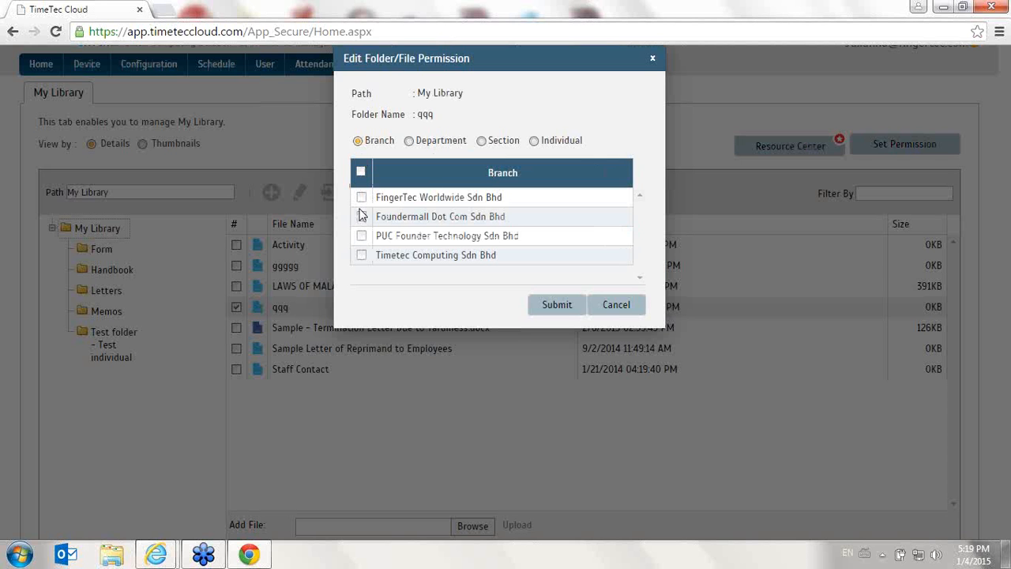
{"action": "left_click", "coordinate": [602, 308]}
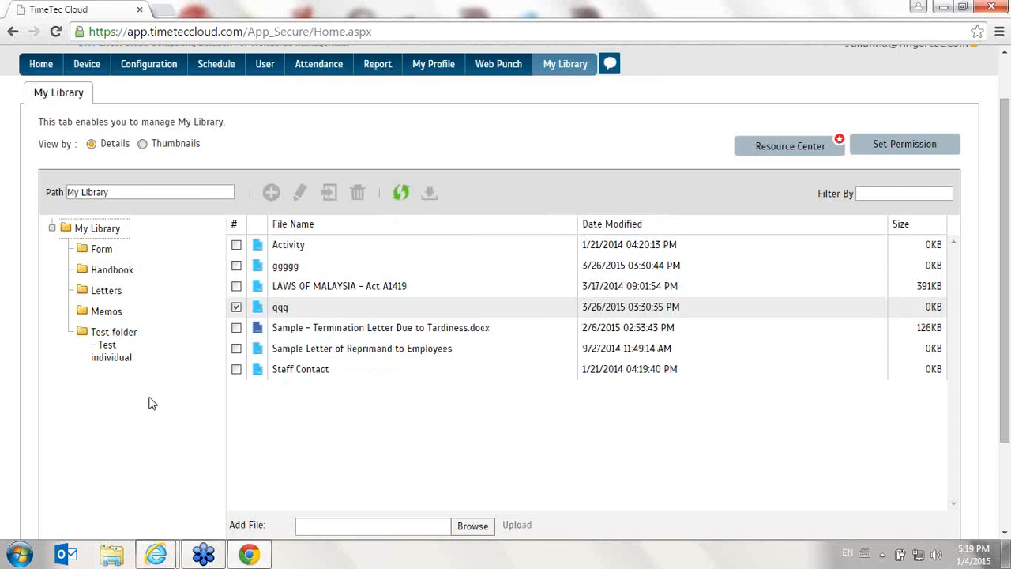
{"action": "scroll", "coordinate": [153, 403], "scroll_direction": "up", "scroll_amount": 1}
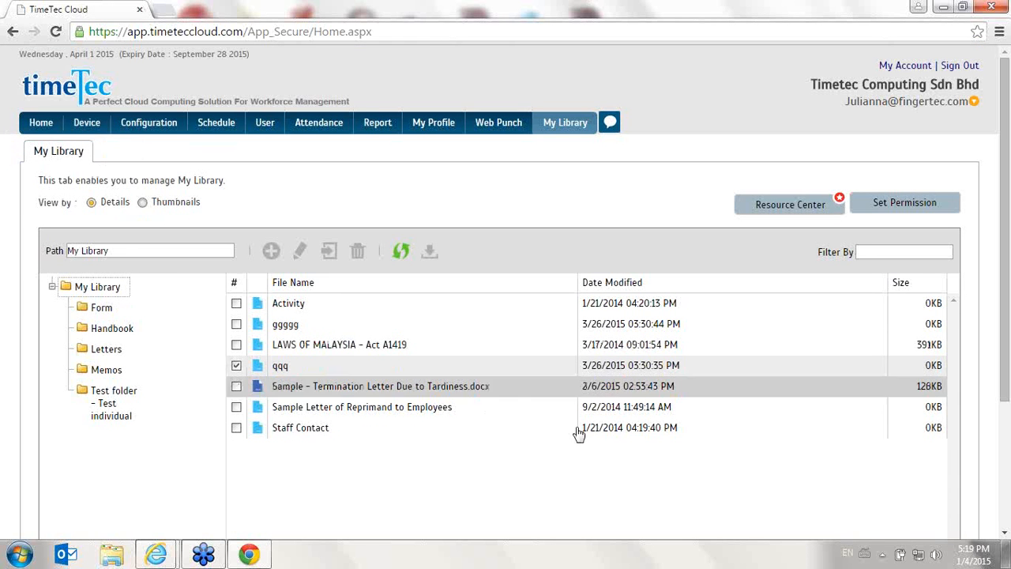
Try to start FingerTec TCMS v2 from the desktop, look at the Internet Explorer tabs and return to Chrome
{"action": "left_click", "coordinate": [1007, 557]}
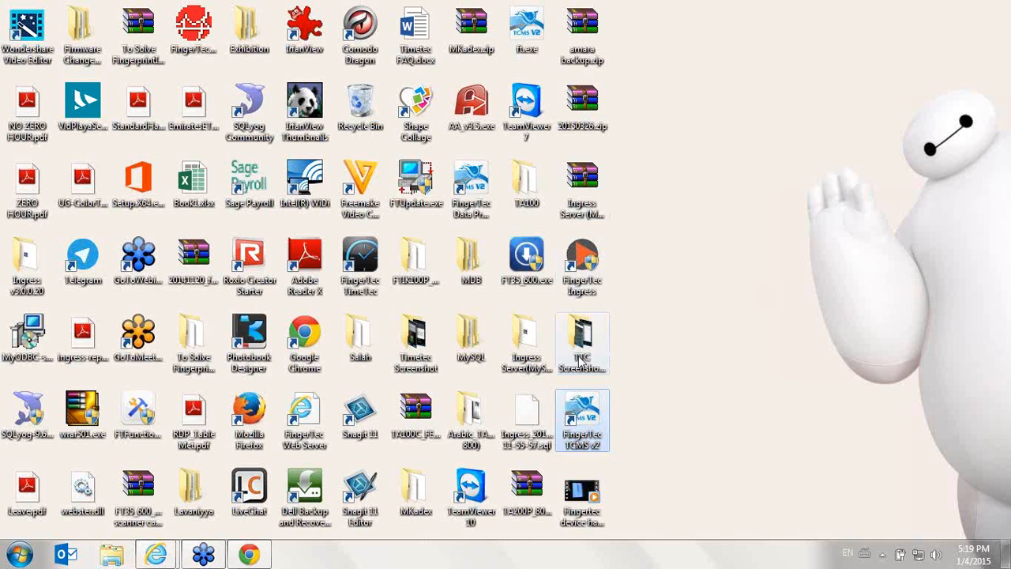
{"action": "right_click", "coordinate": [576, 420]}
{"action": "left_click", "coordinate": [630, 152]}
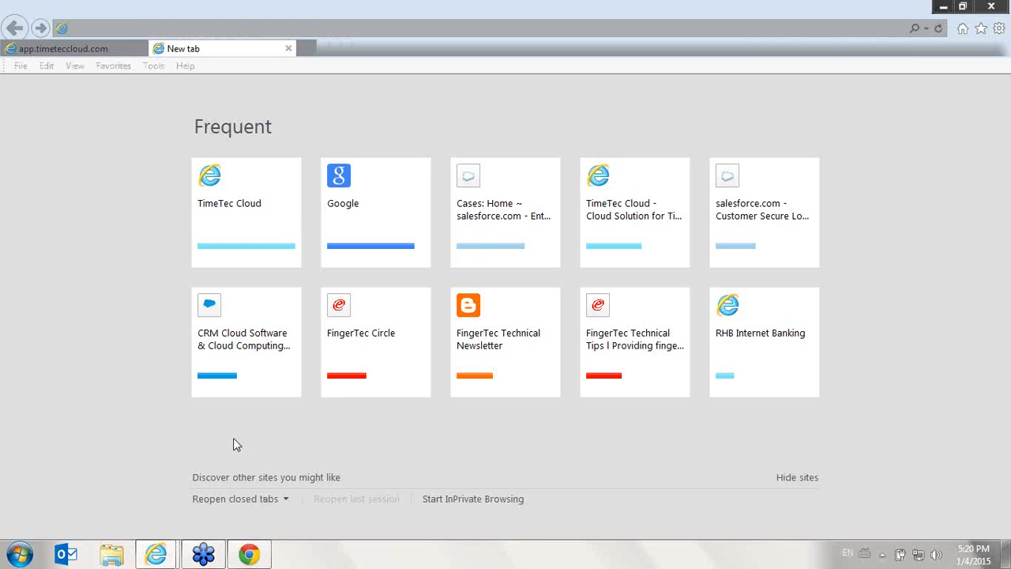
{"action": "left_click", "coordinate": [60, 52]}
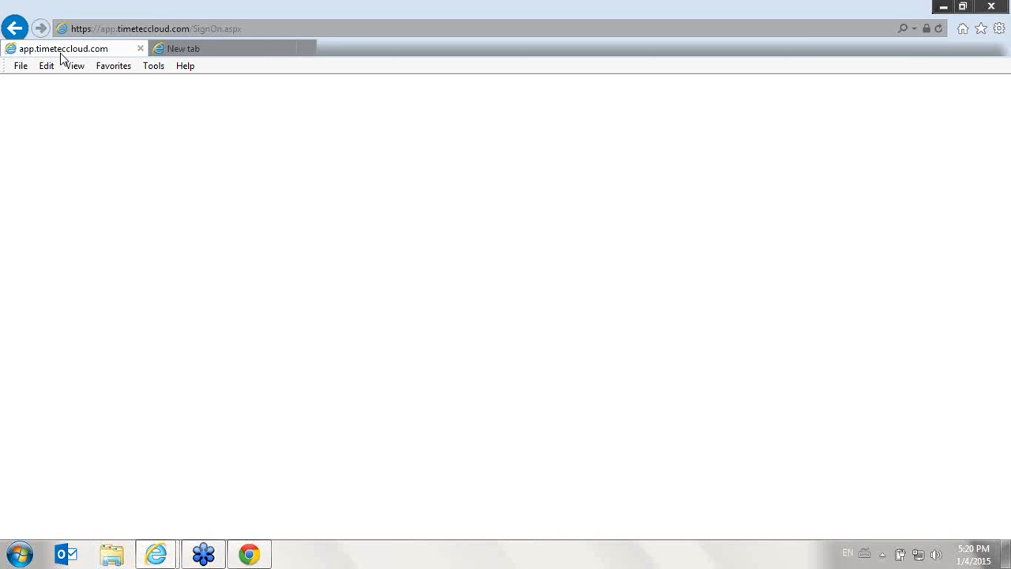
{"action": "left_click", "coordinate": [254, 555]}
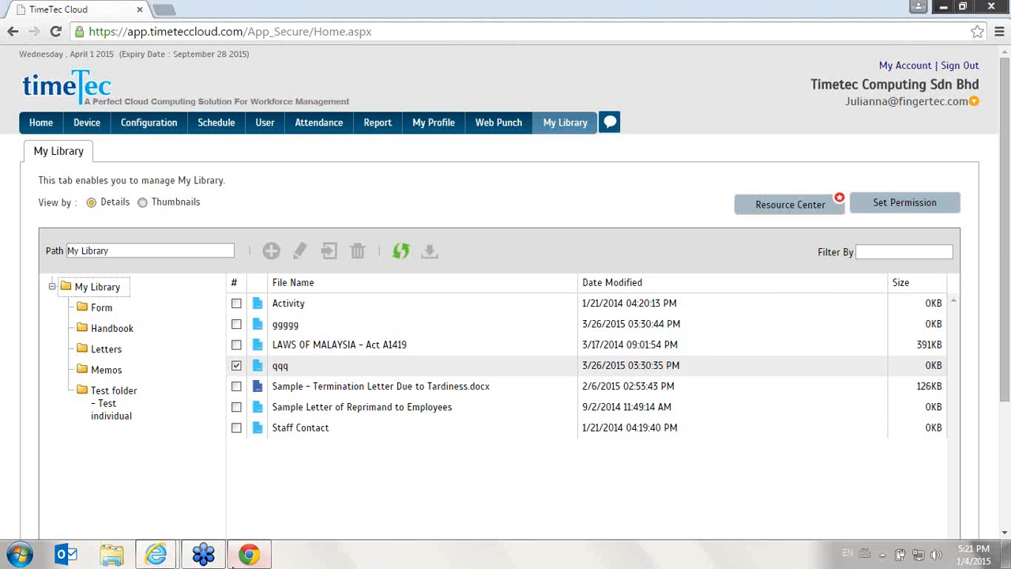
Try again to open FingerTec TCMS v2 from the desktop and dismiss its startup alert
{"action": "left_click", "coordinate": [1005, 554]}
{"action": "double_click", "coordinate": [581, 417]}
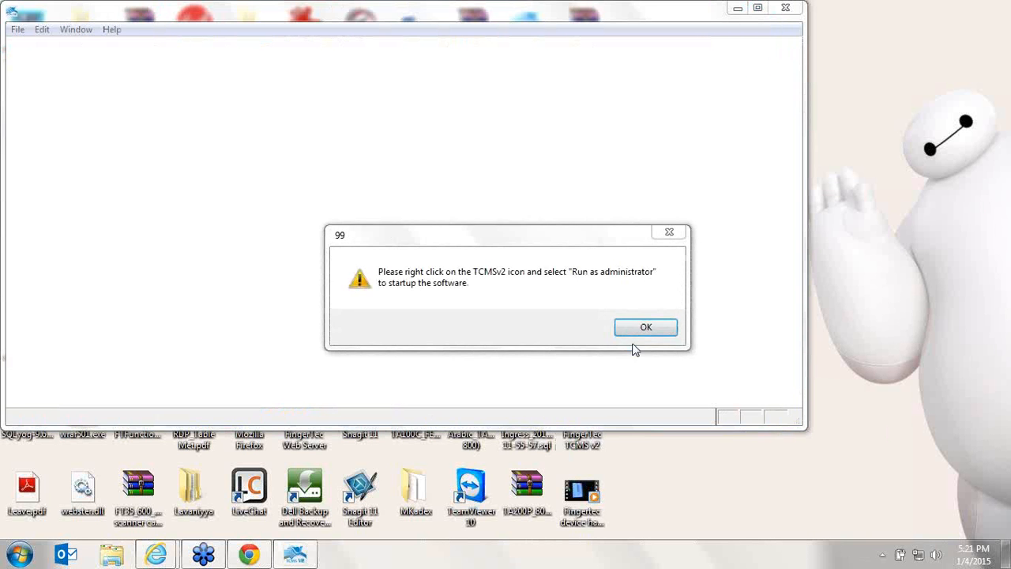
{"action": "left_click", "coordinate": [641, 327]}
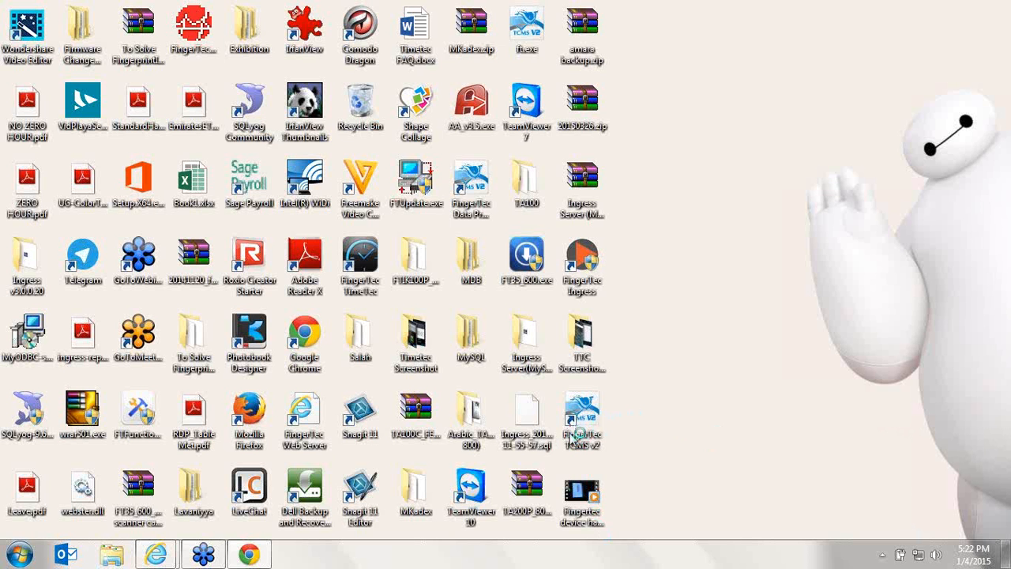
Switch back to Chrome, open the Migration Wizard and review its TCMS v2 zip file upload part
{"action": "left_click", "coordinate": [249, 554]}
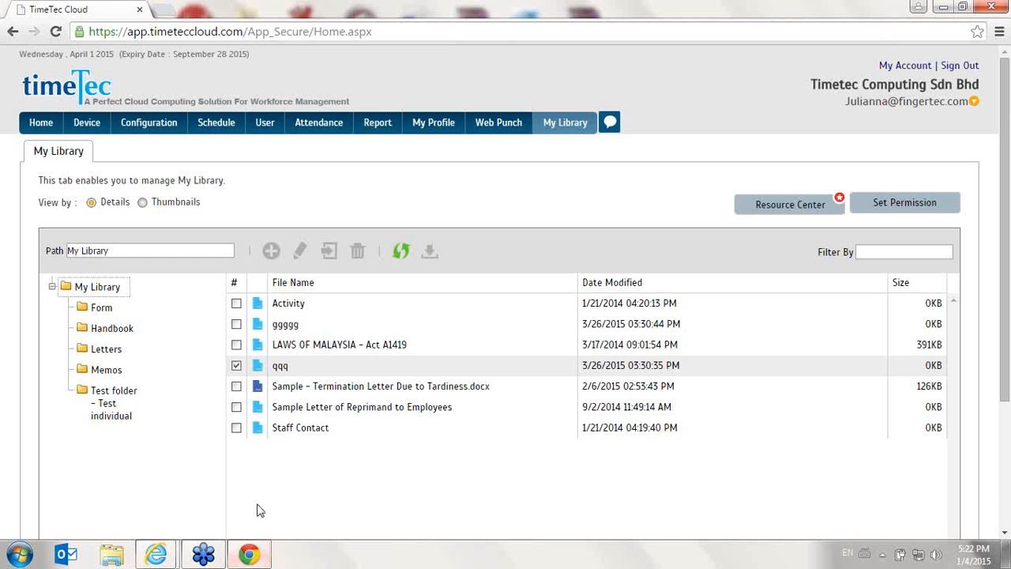
{"action": "left_click", "coordinate": [41, 128]}
{"action": "mouse_move", "coordinate": [123, 132]}
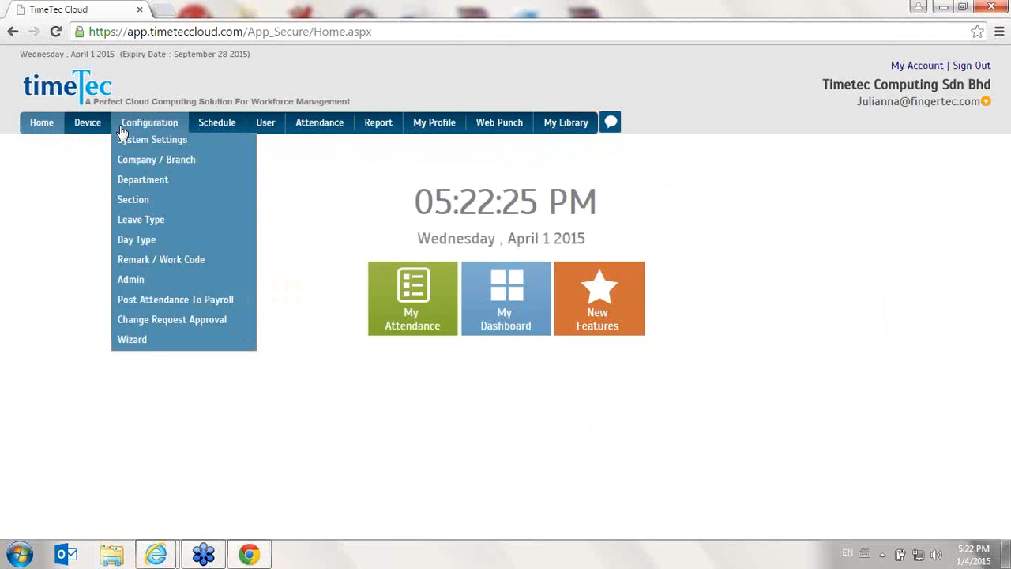
{"action": "mouse_move", "coordinate": [147, 372]}
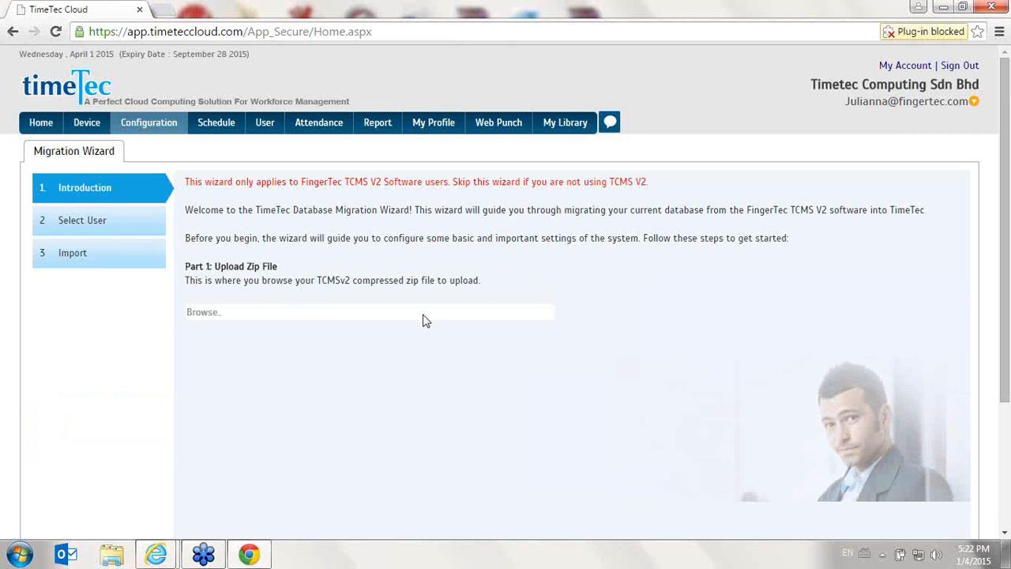
{"action": "double_click", "coordinate": [217, 313]}
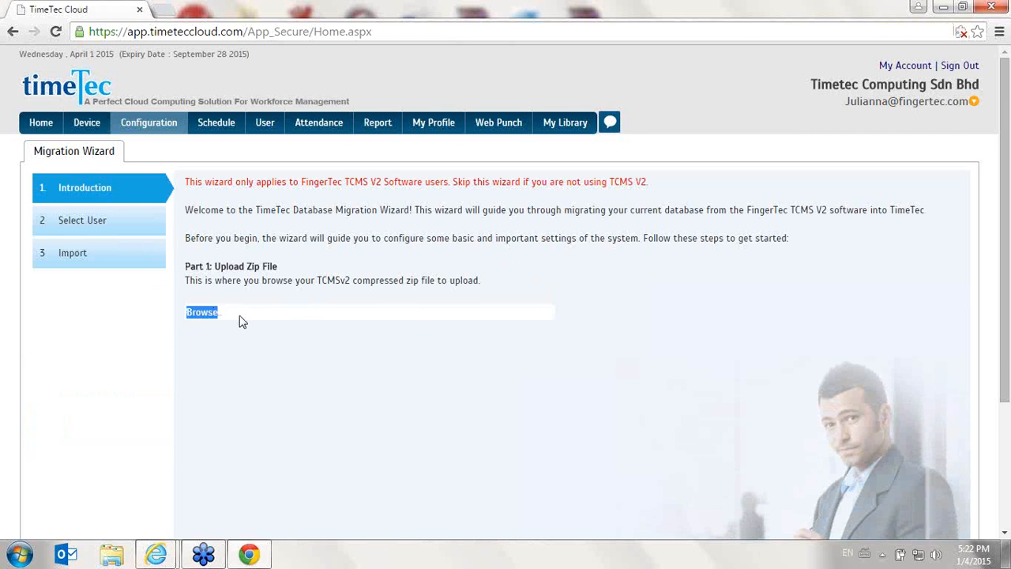
{"action": "scroll", "coordinate": [282, 325], "scroll_direction": "down", "scroll_amount": 3}
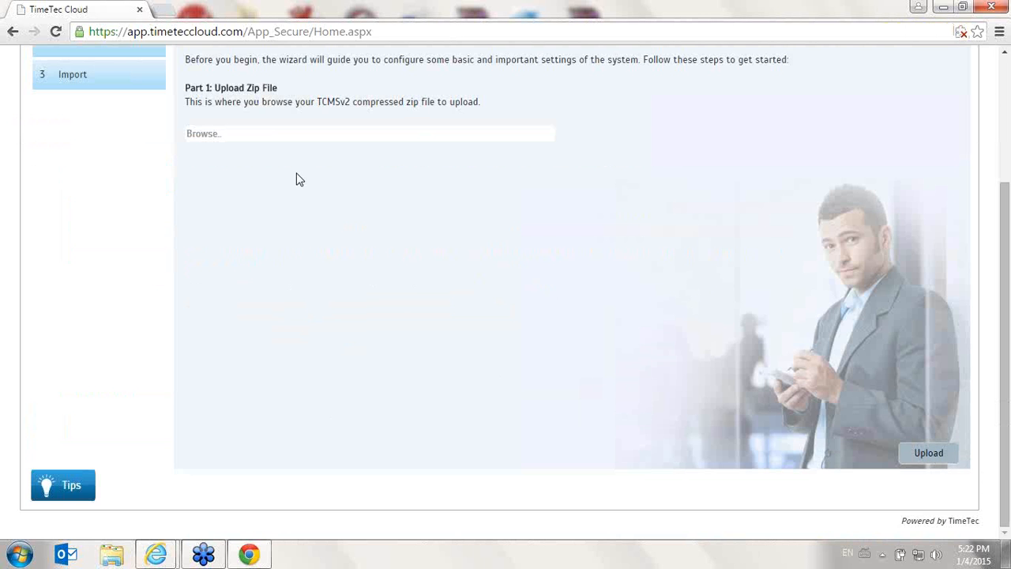
{"action": "scroll", "coordinate": [269, 224], "scroll_direction": "up", "scroll_amount": 3}
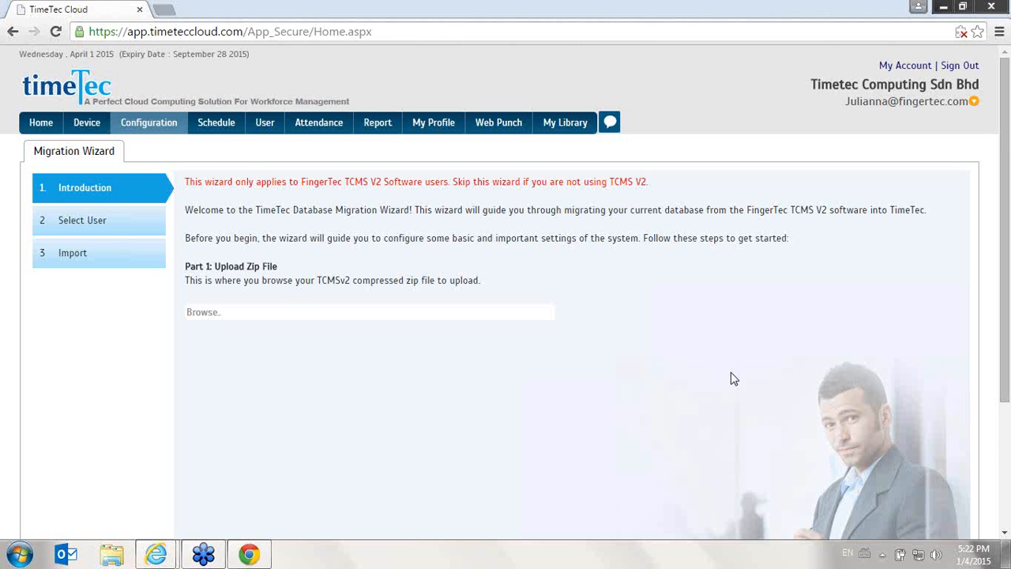
Check the desktop briefly, return to TimeTec Cloud in Chrome and open the Company Profile page
{"action": "left_click", "coordinate": [250, 556]}
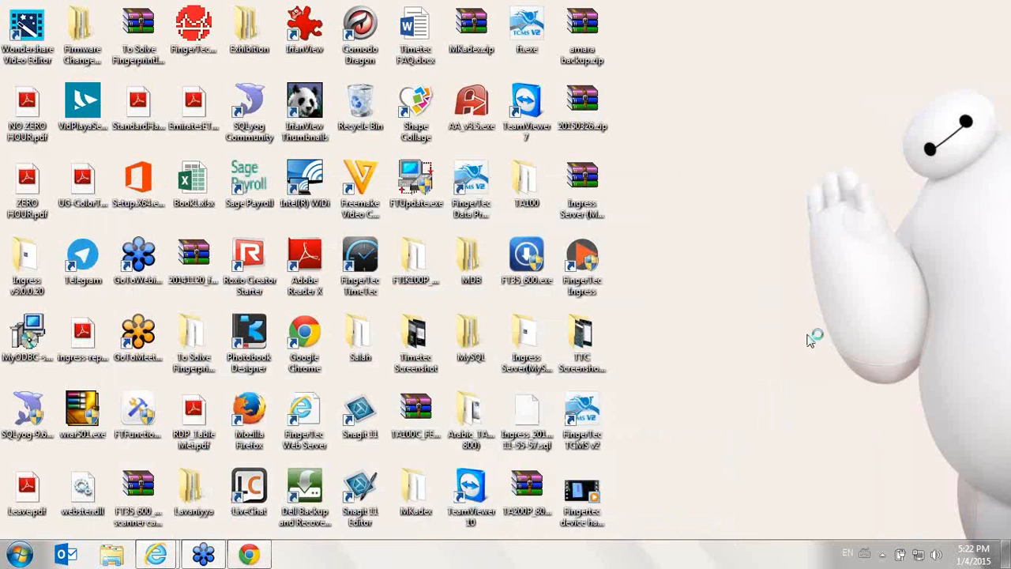
{"action": "left_click", "coordinate": [250, 555]}
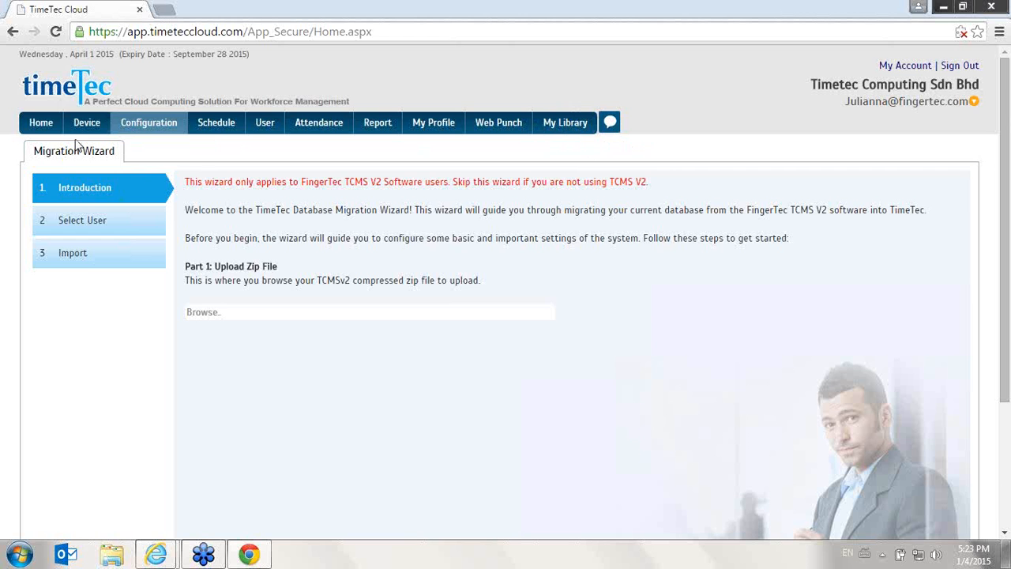
{"action": "left_click", "coordinate": [135, 115]}
{"action": "left_click", "coordinate": [158, 145]}
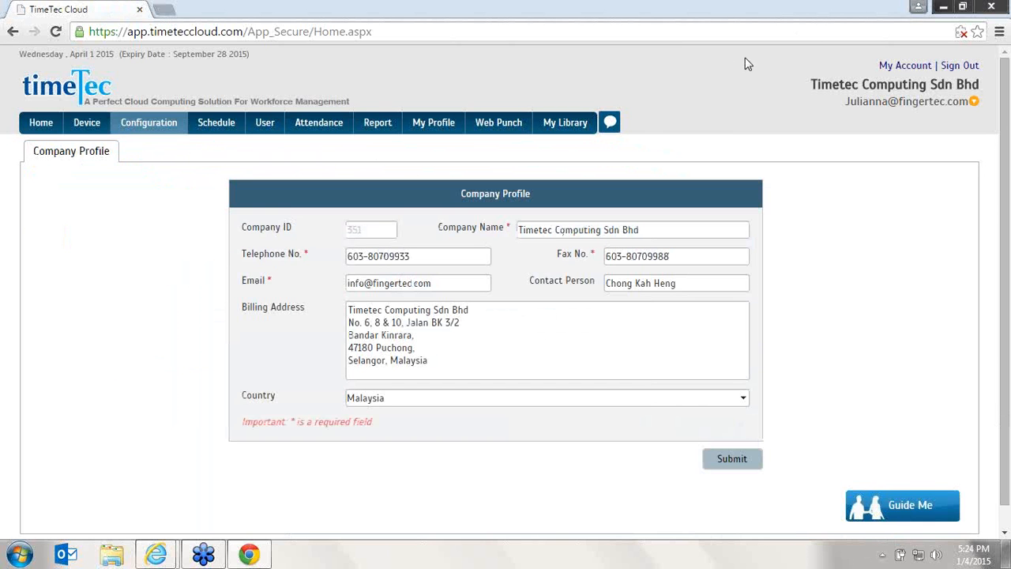
Switch to the desktop and launch SQLyog Community
{"action": "left_click", "coordinate": [1006, 554]}
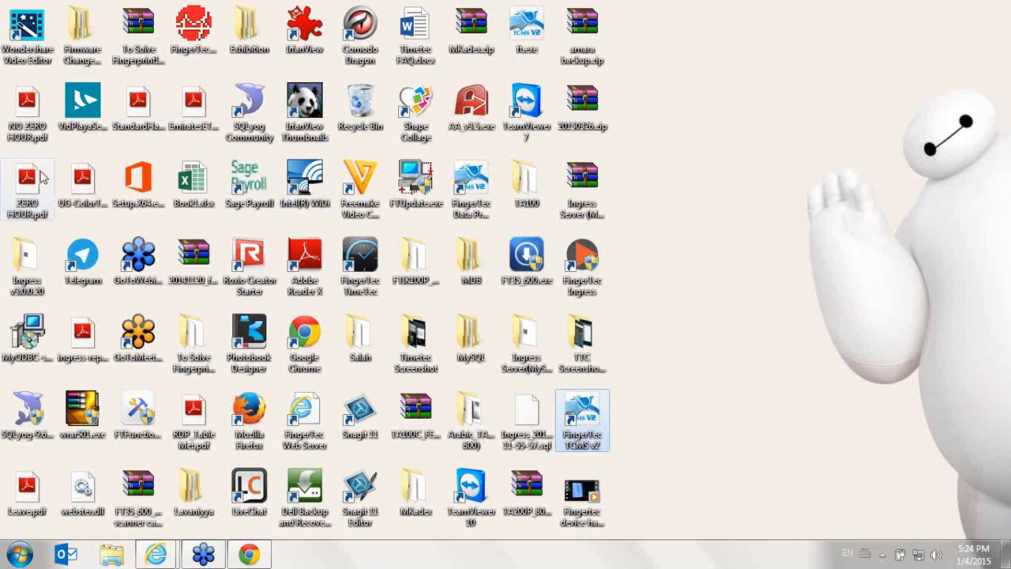
{"action": "left_click", "coordinate": [29, 416]}
{"action": "left_click", "coordinate": [267, 115]}
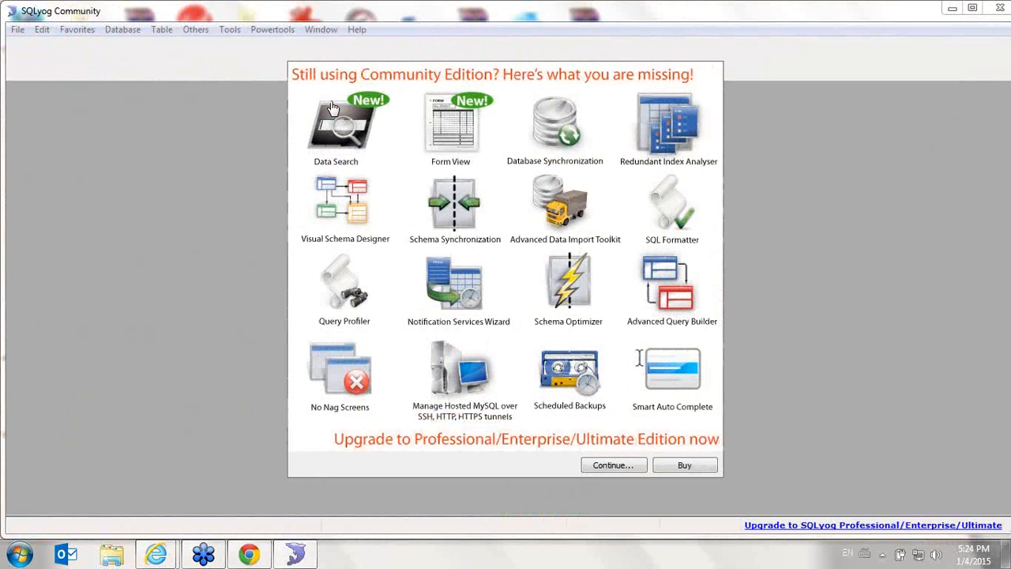
Dismiss the upgrade notice, change the password of the localhost connection, and connect to the MySQL server, saving the changed connection details
{"action": "left_click", "coordinate": [630, 465]}
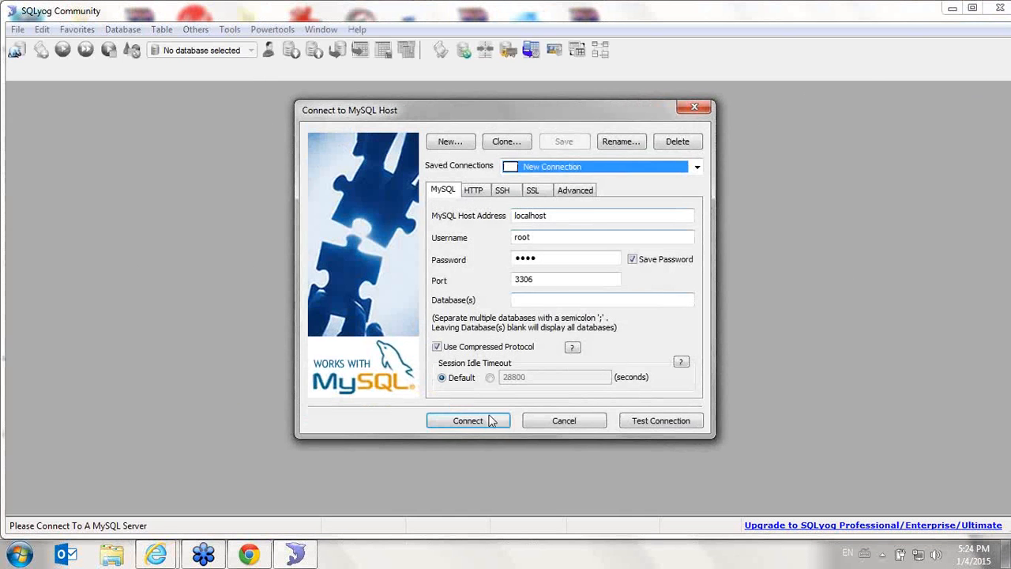
{"action": "left_click", "coordinate": [467, 420]}
{"action": "left_click", "coordinate": [638, 329]}
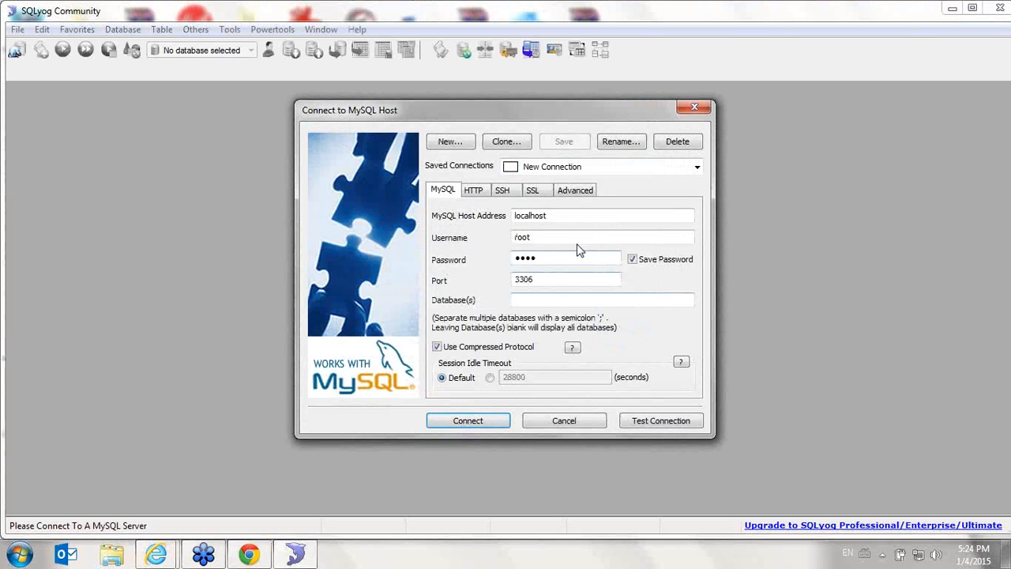
{"action": "left_click_drag", "start_coordinate": [577, 252], "coordinate": [510, 257]}
{"action": "key", "text": "BackSpace"}
{"action": "left_click", "coordinate": [485, 421]}
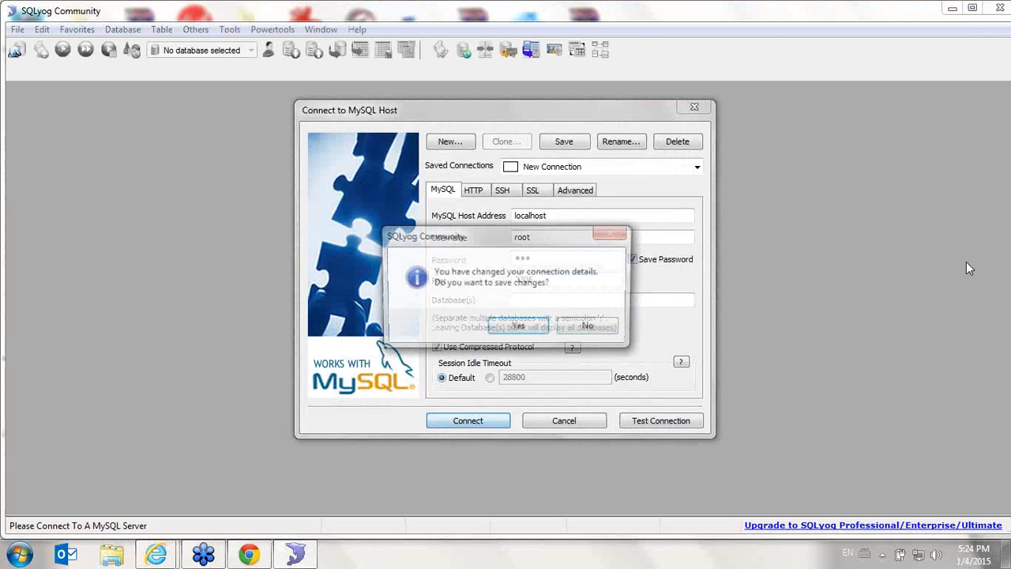
{"action": "left_click", "coordinate": [518, 329]}
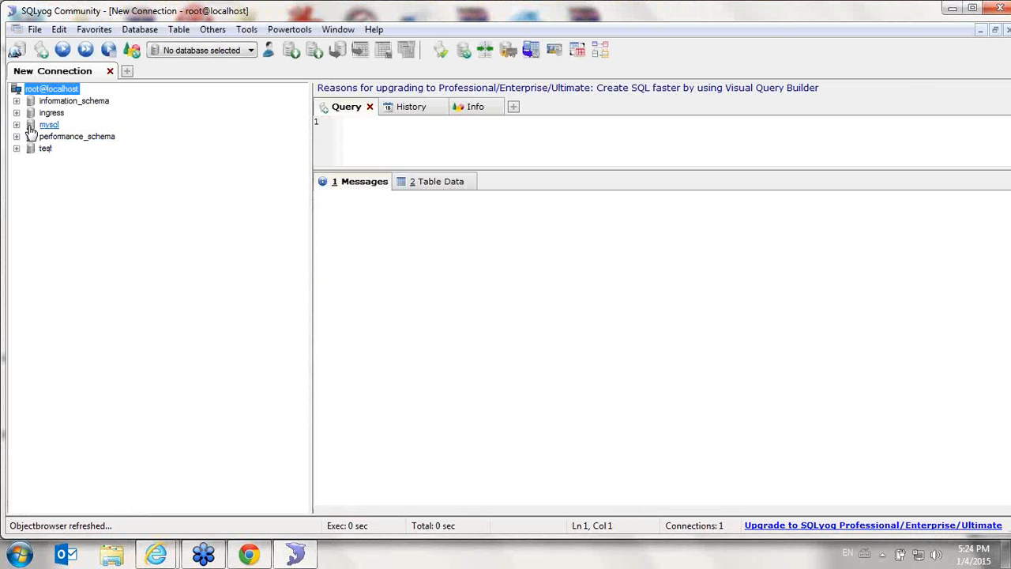
Expand the test database and view its SQL Dump export options, closing them without exporting
{"action": "left_click", "coordinate": [16, 148]}
{"action": "left_click", "coordinate": [17, 149]}
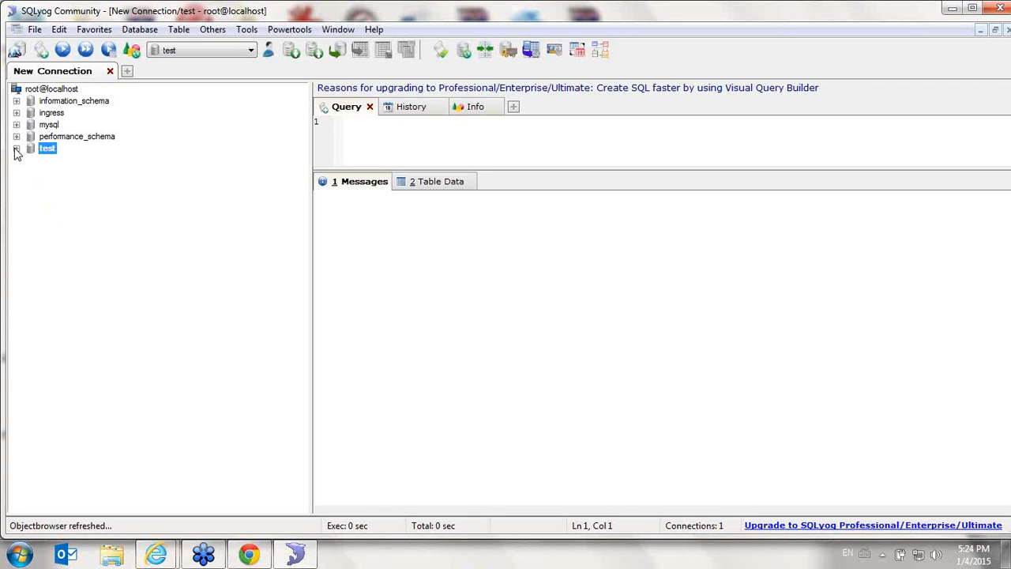
{"action": "left_click", "coordinate": [17, 149]}
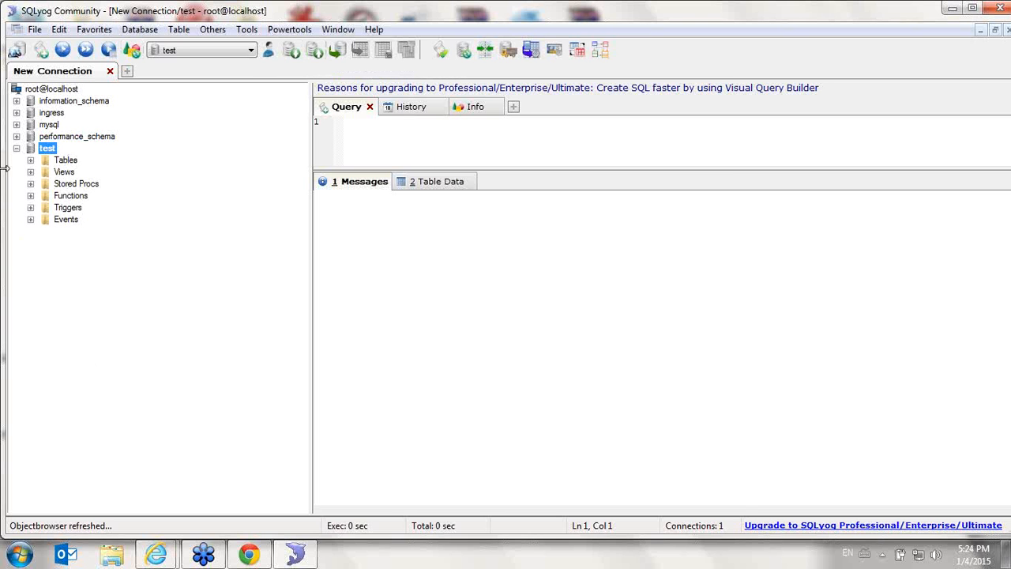
{"action": "left_click", "coordinate": [291, 50]}
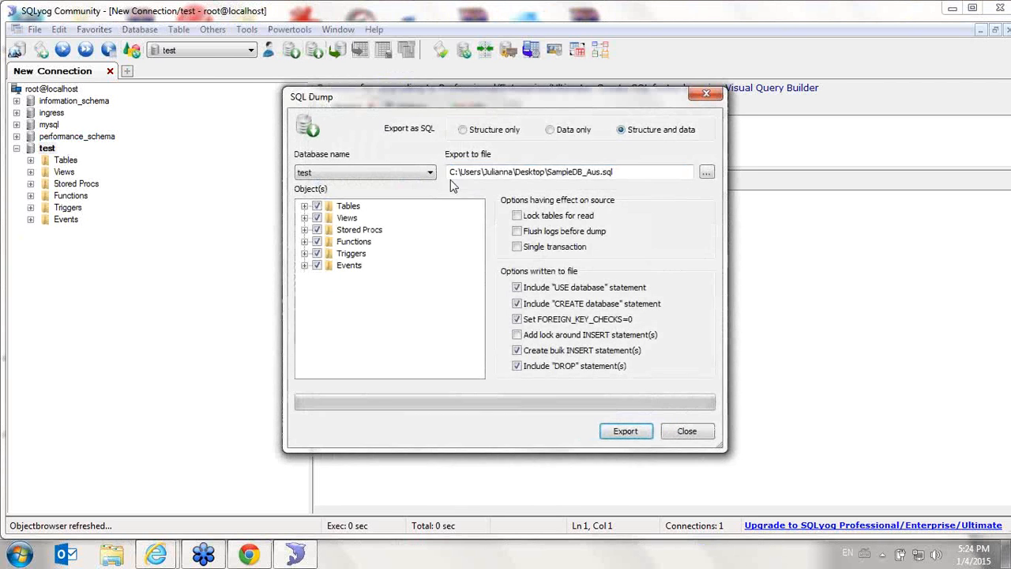
{"action": "left_click", "coordinate": [687, 432]}
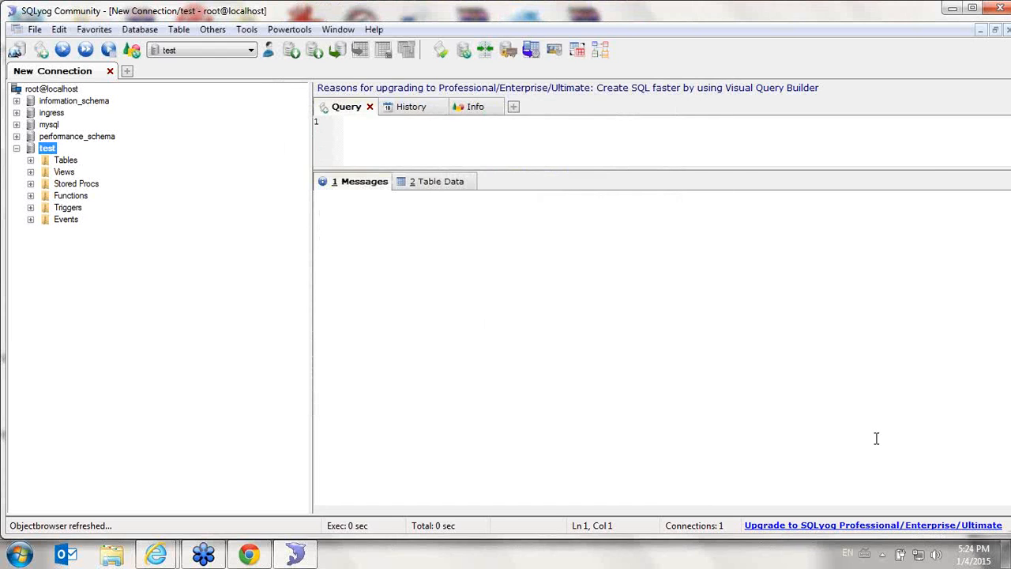
{"action": "left_click", "coordinate": [1009, 553]}
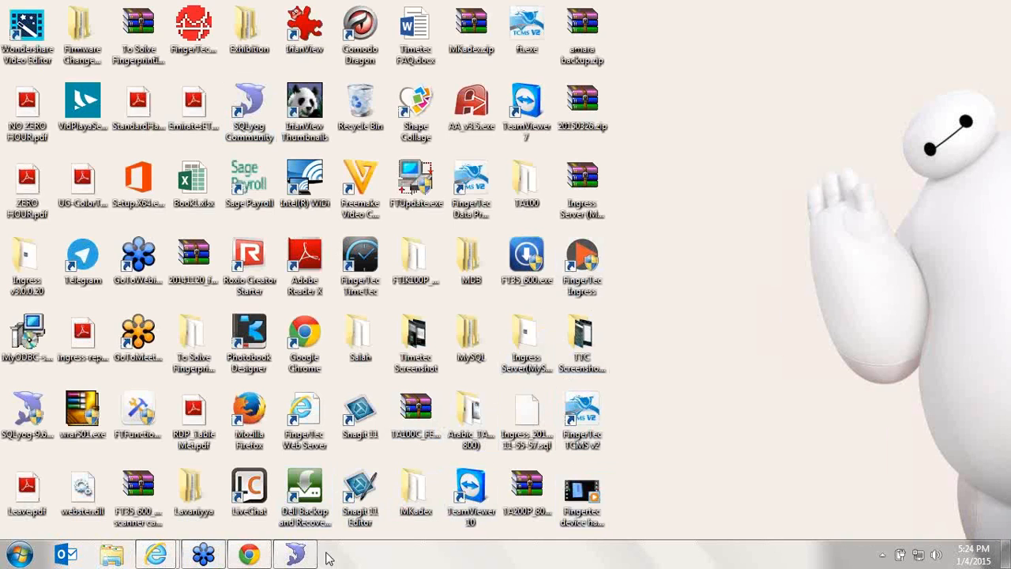
{"action": "left_click", "coordinate": [296, 555]}
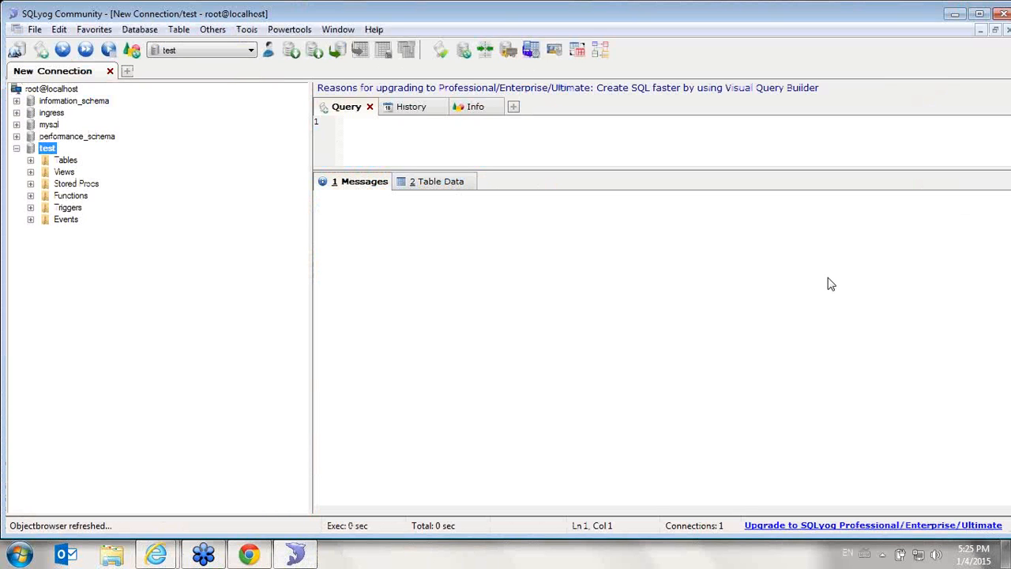
{"action": "left_click", "coordinate": [660, 244]}
{"action": "left_click", "coordinate": [295, 555]}
Switch to TimeTec Cloud in Chrome and view the Guide Me help for the Company Profile page, closing it when done
{"action": "left_click", "coordinate": [249, 555]}
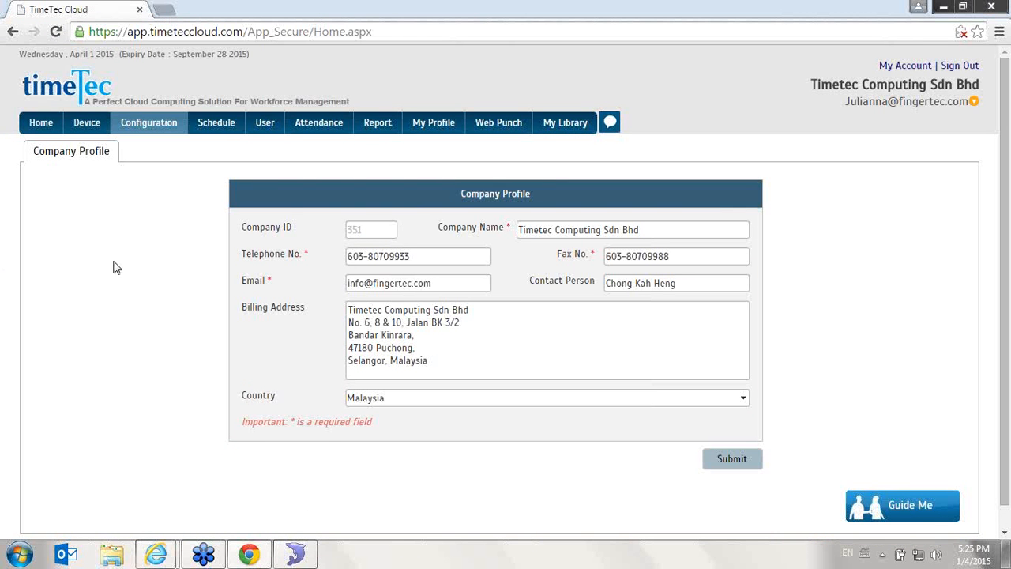
{"action": "mouse_move", "coordinate": [149, 125]}
{"action": "left_click", "coordinate": [931, 510]}
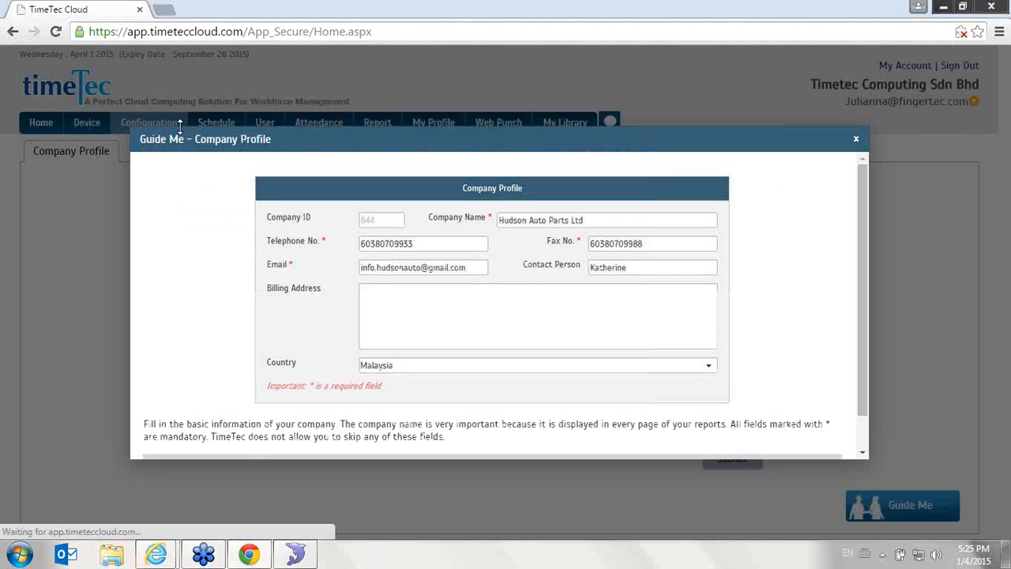
{"action": "left_click", "coordinate": [856, 140]}
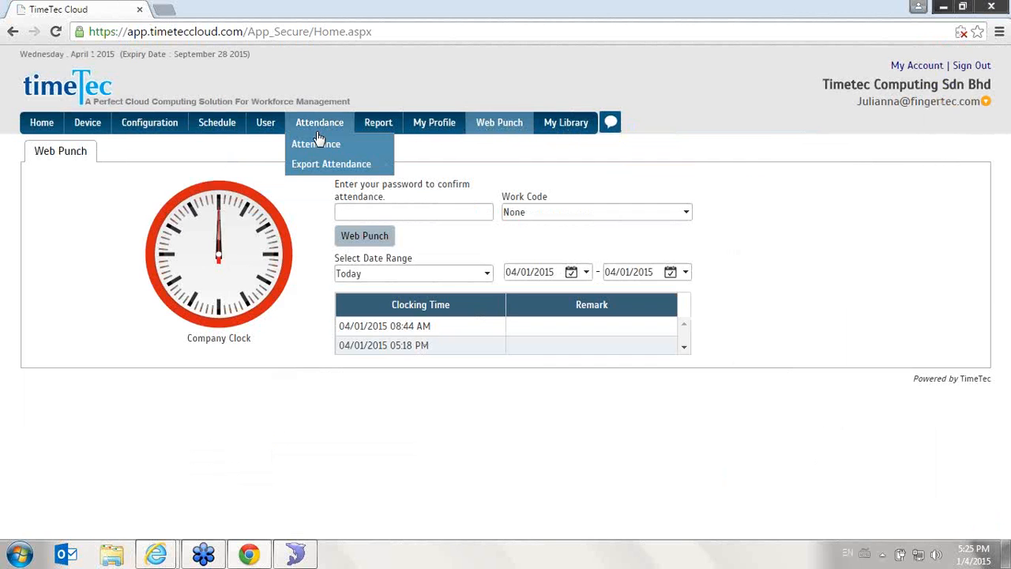
Visit the Attendance sheet and the Admin configuration page, and view the Admin page's Guide Me help before closing it
{"action": "left_click", "coordinate": [316, 128]}
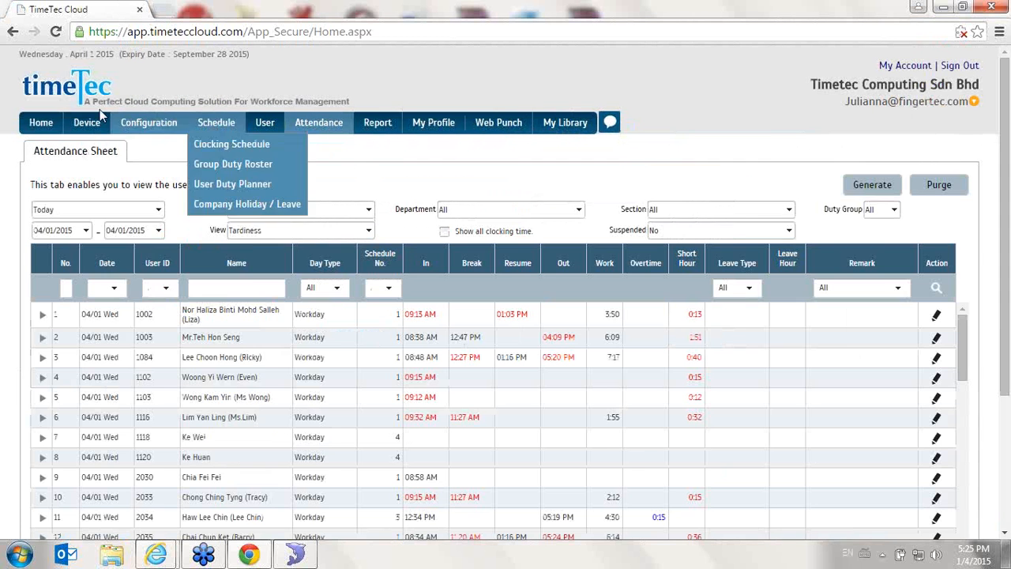
{"action": "mouse_move", "coordinate": [87, 126]}
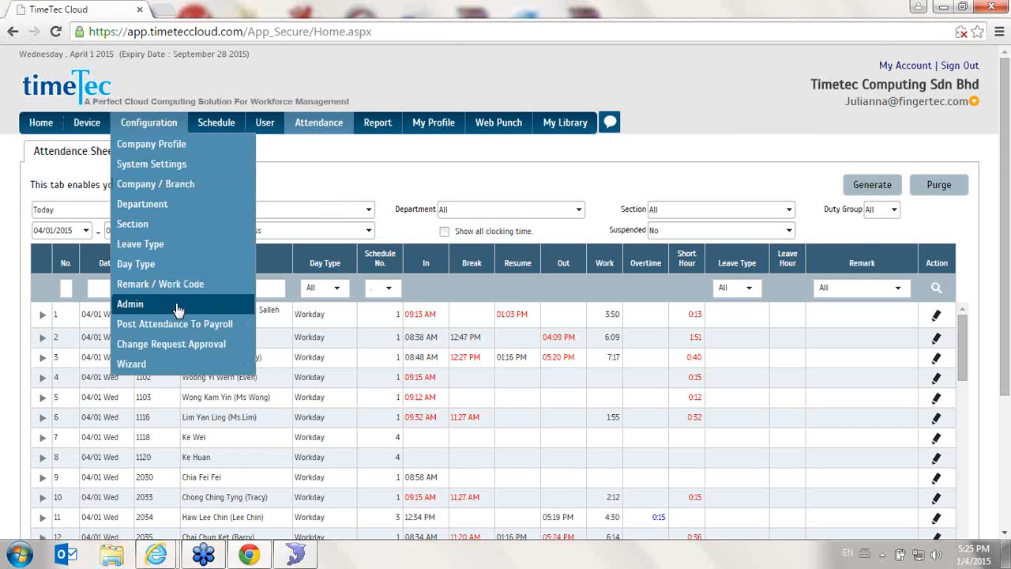
{"action": "left_click", "coordinate": [224, 298]}
{"action": "scroll", "coordinate": [222, 298], "scroll_direction": "down", "scroll_amount": 3}
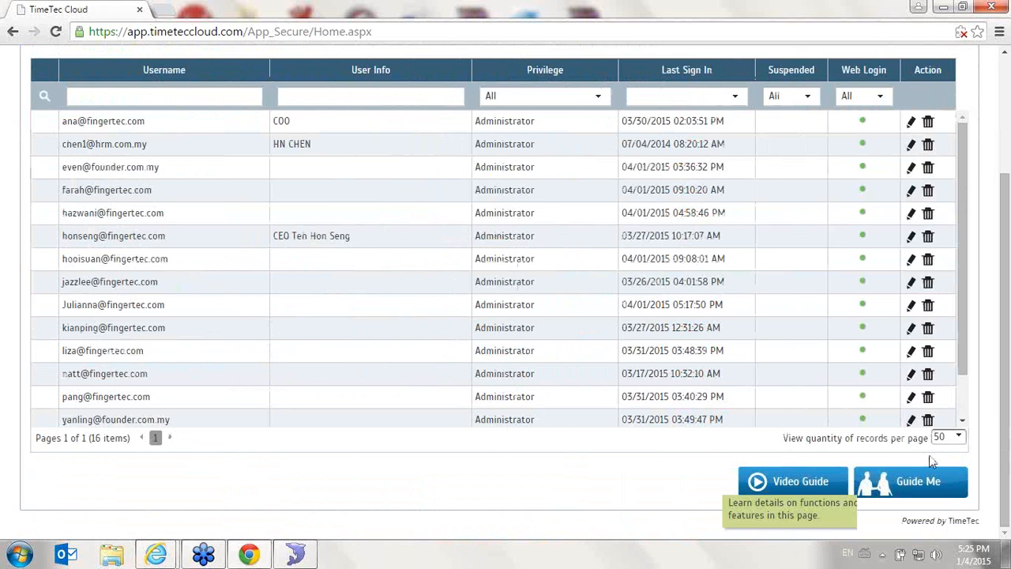
{"action": "left_click", "coordinate": [897, 484]}
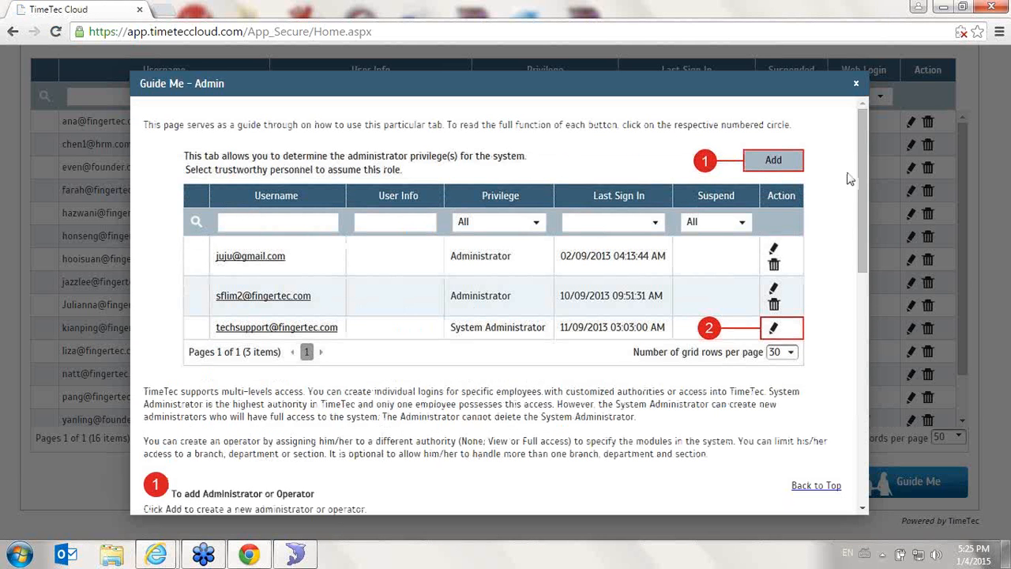
{"action": "left_click_drag", "start_coordinate": [865, 155], "coordinate": [815, 80]}
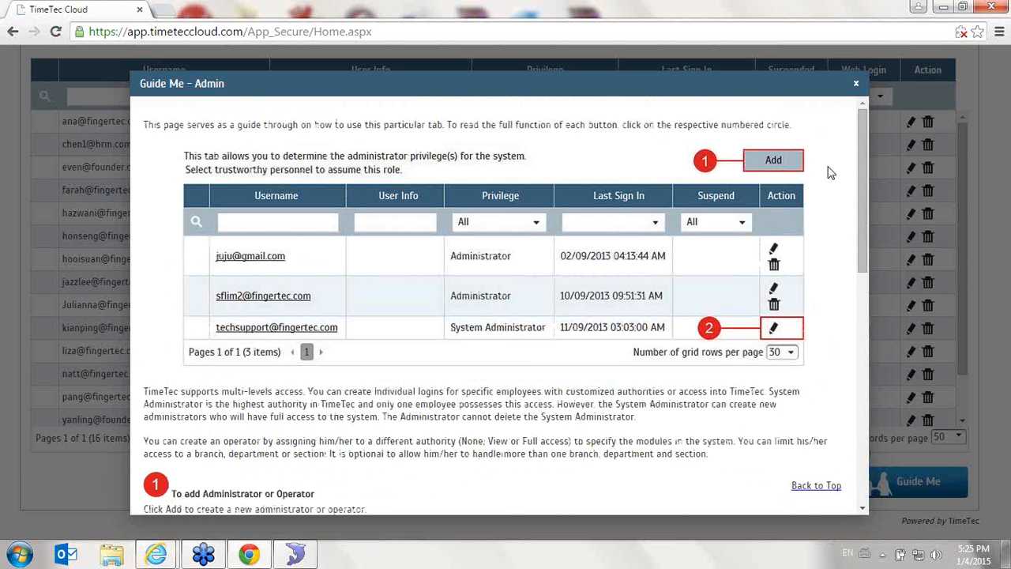
{"action": "left_click", "coordinate": [857, 84]}
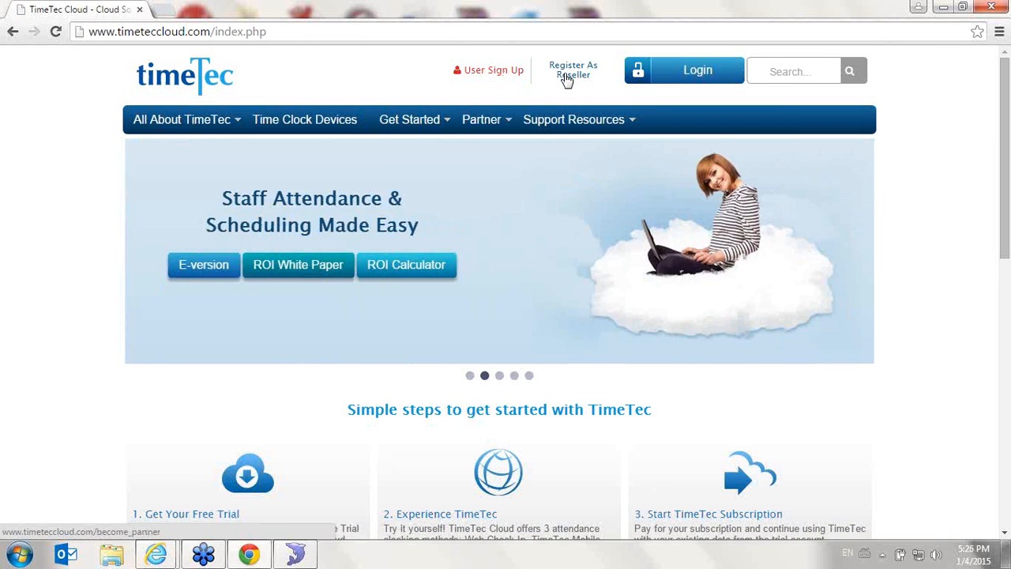
View the reseller registration form on the TimeTec Cloud website and return to the previous page
{"action": "left_click", "coordinate": [565, 77]}
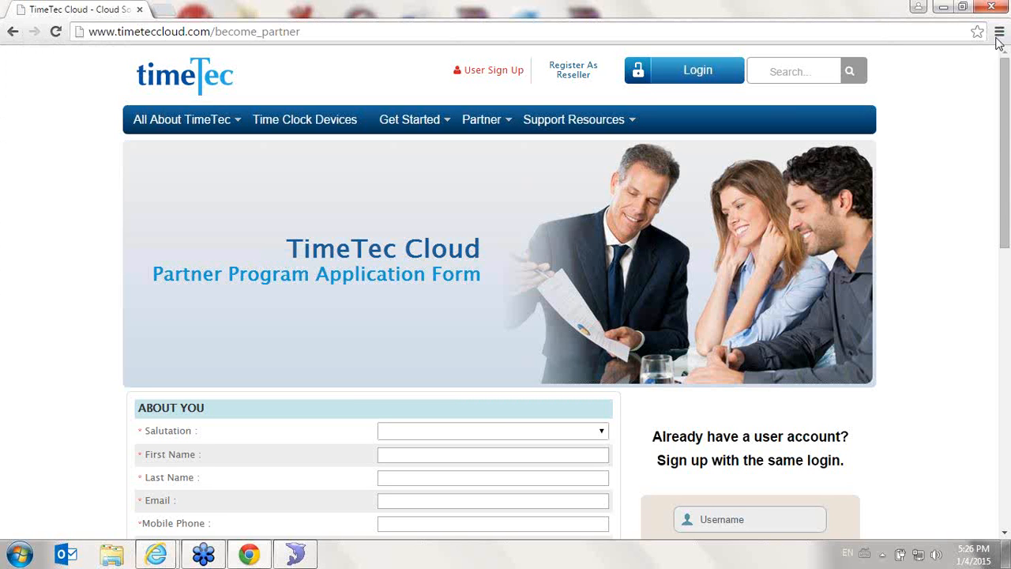
{"action": "left_click", "coordinate": [7, 31]}
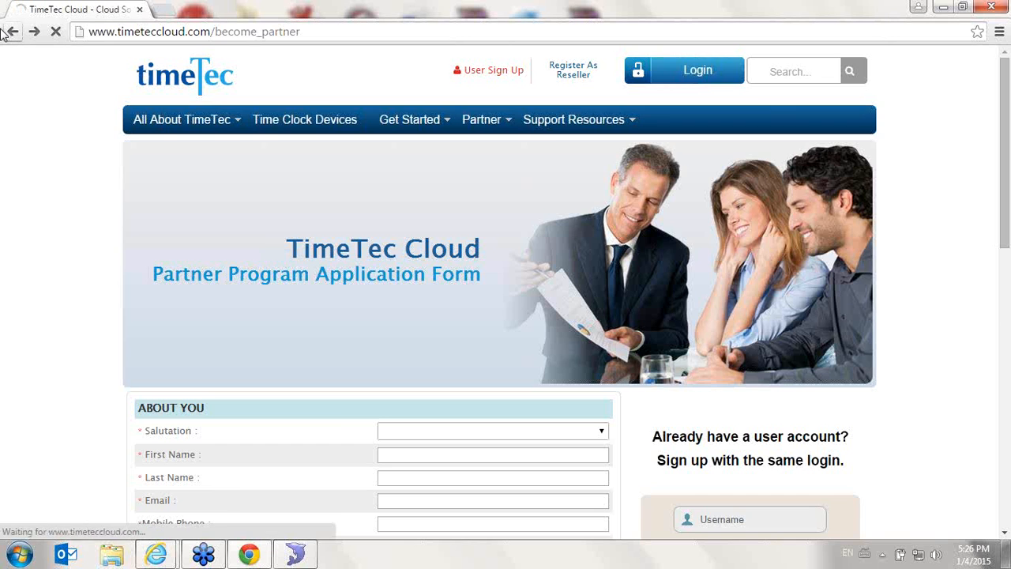